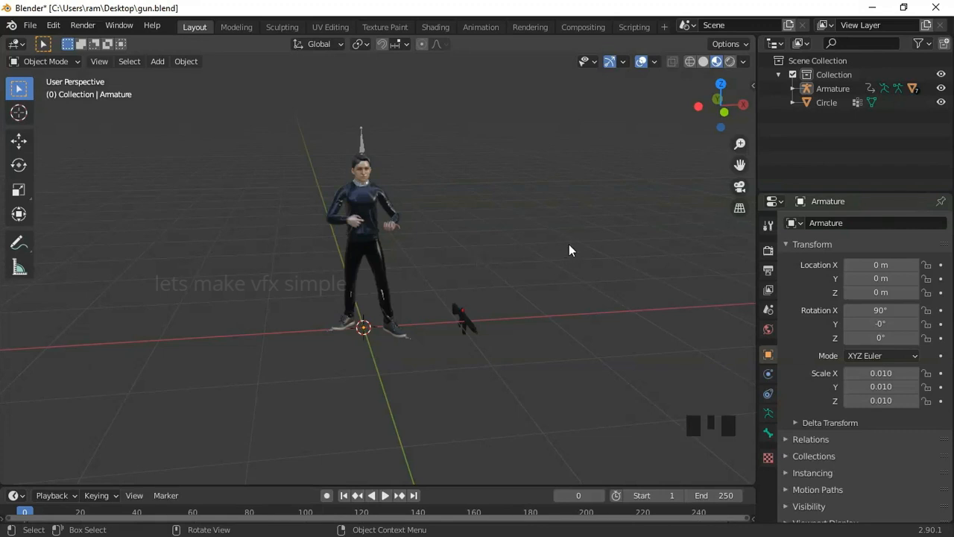
Step: Examine the character and the gun beside it, from the front and in perspective, selecting each in turn
middle_drag(569, 244, 501, 231)
key(KP_1)
scroll(552, 250, up, 3)
scroll(501, 231, down, 2)
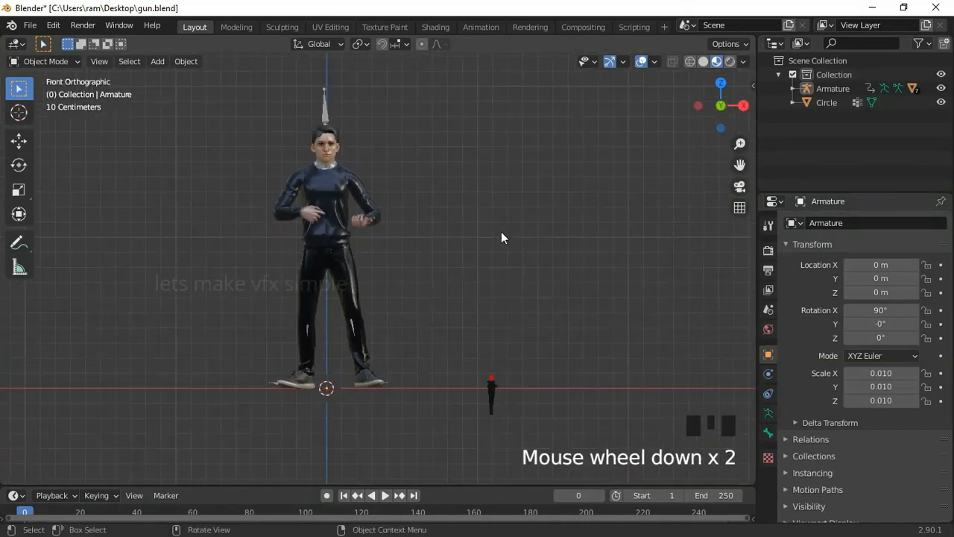
click(328, 158)
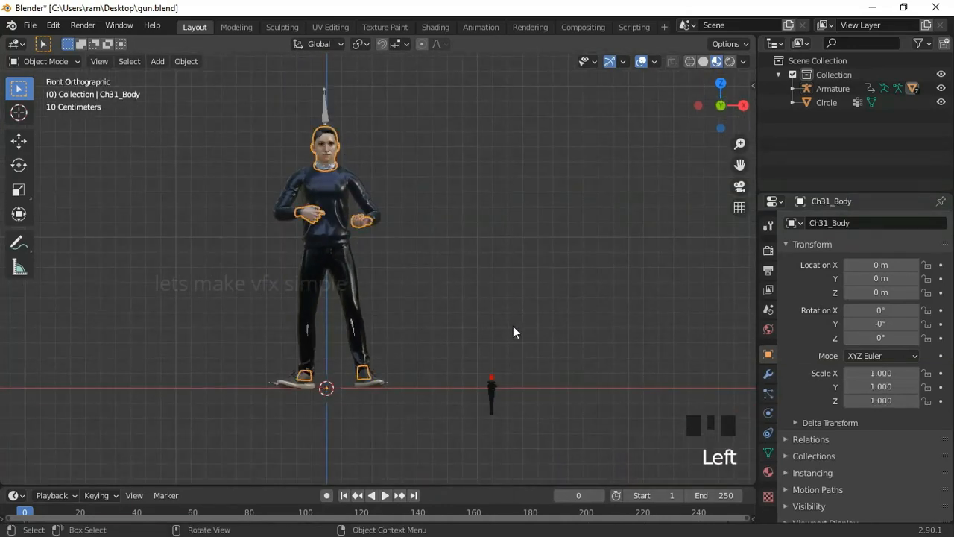
click(492, 382)
middle_drag(458, 335, 366, 257)
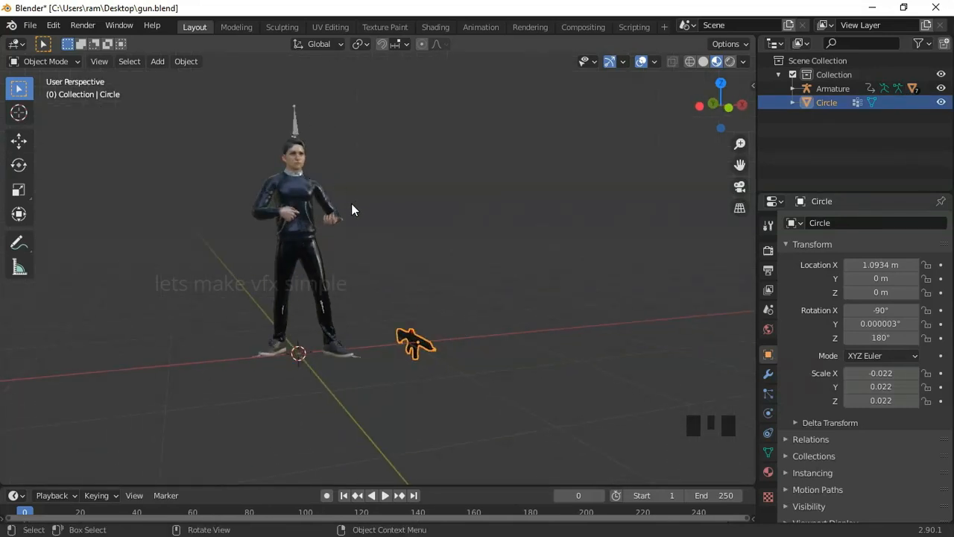
shift+middle_drag(351, 203, 390, 178)
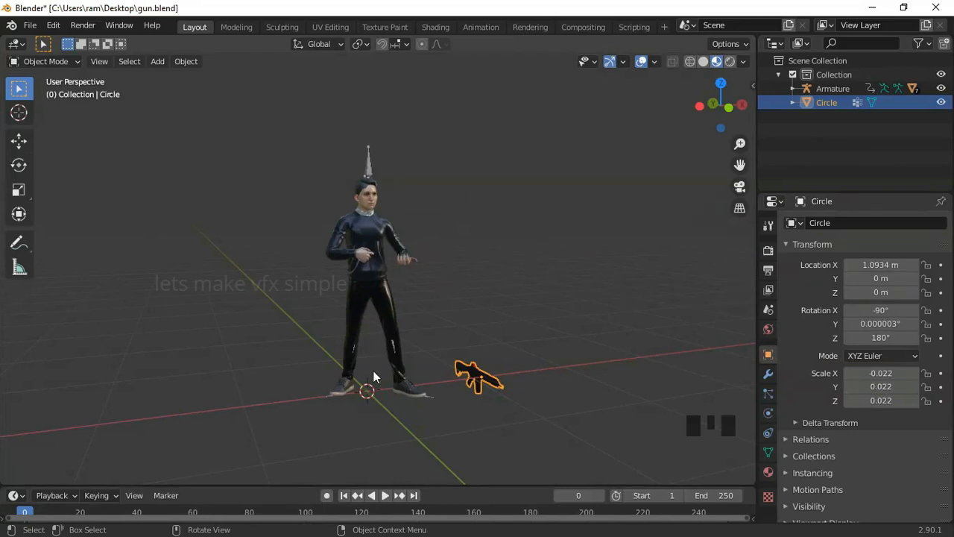
Step: Switch the viewport to solid shading and play the character's animation from the start, viewing it from several angles
click(384, 496)
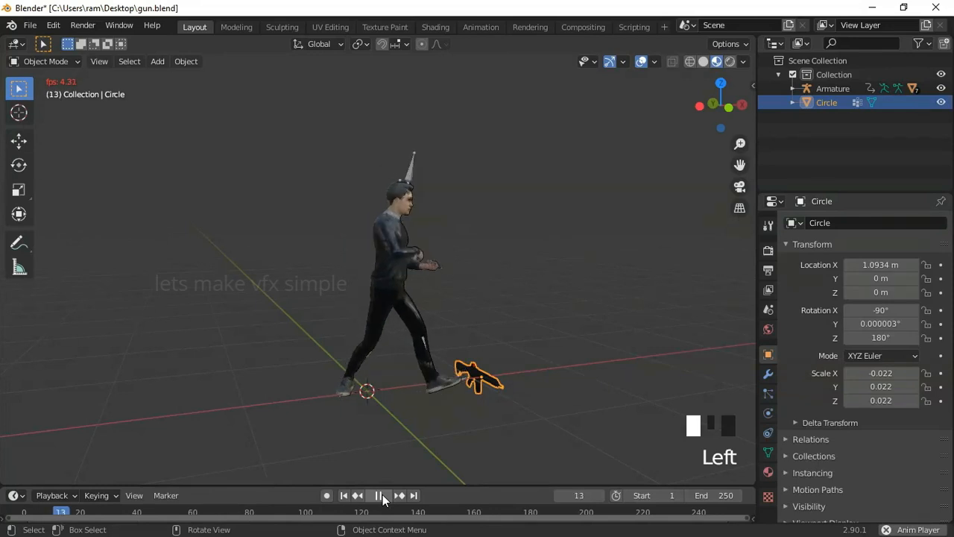
click(383, 496)
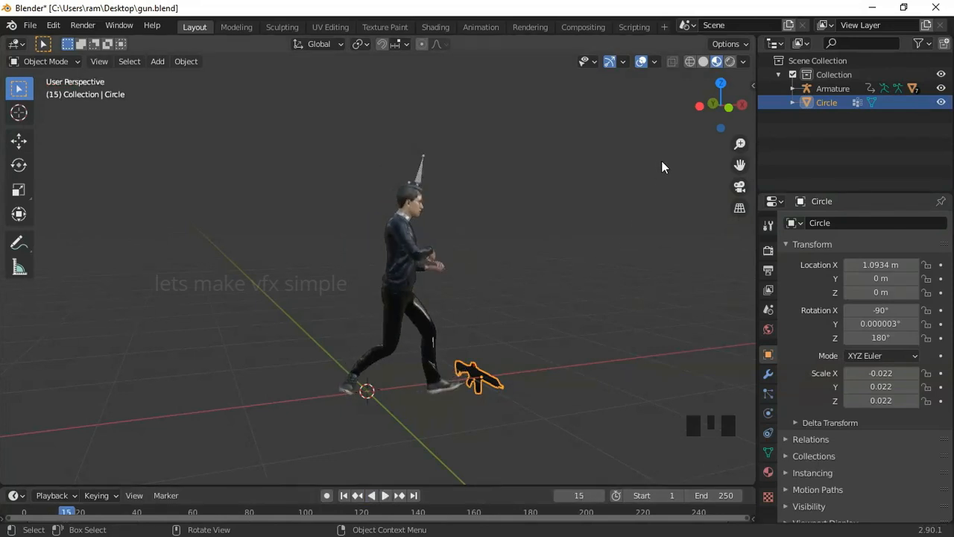
click(703, 61)
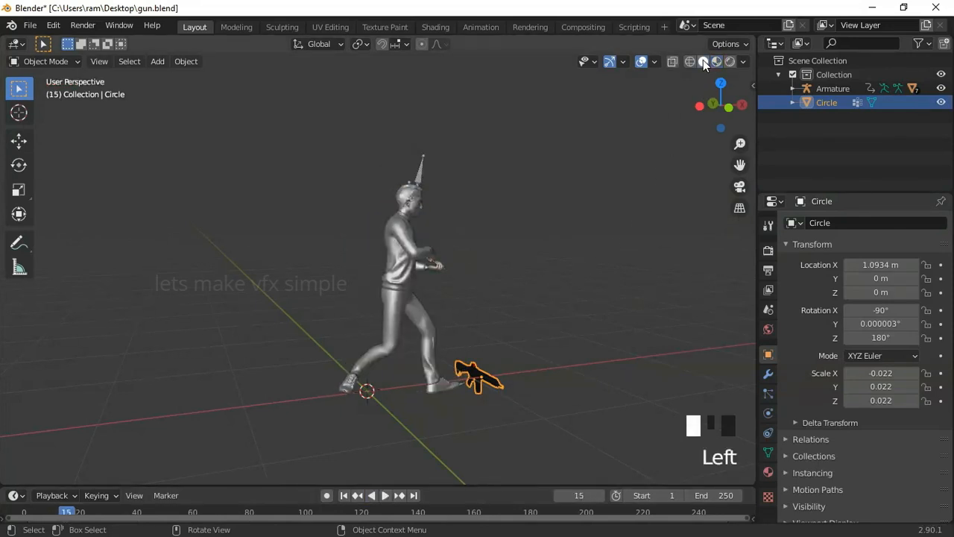
click(384, 496)
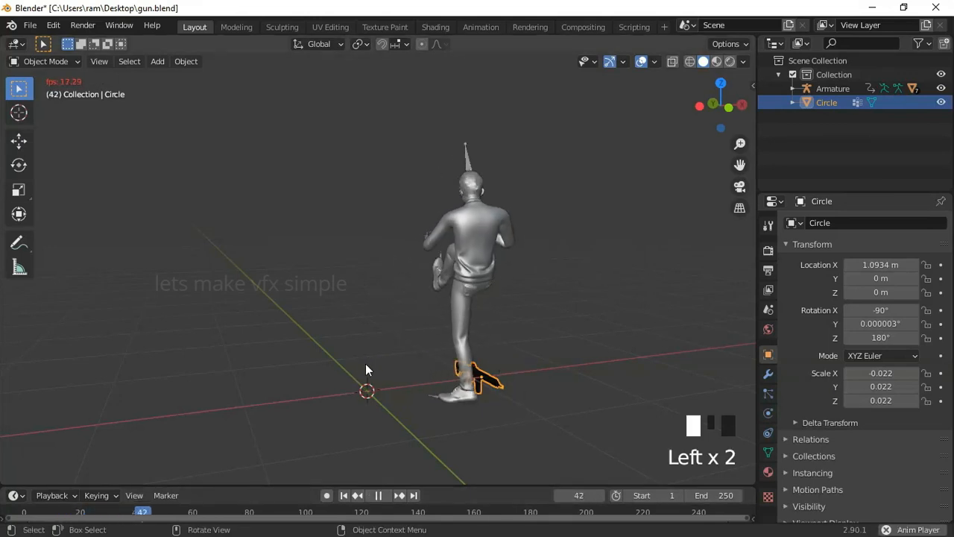
middle_drag(530, 306, 458, 317)
scroll(457, 318, down, 4)
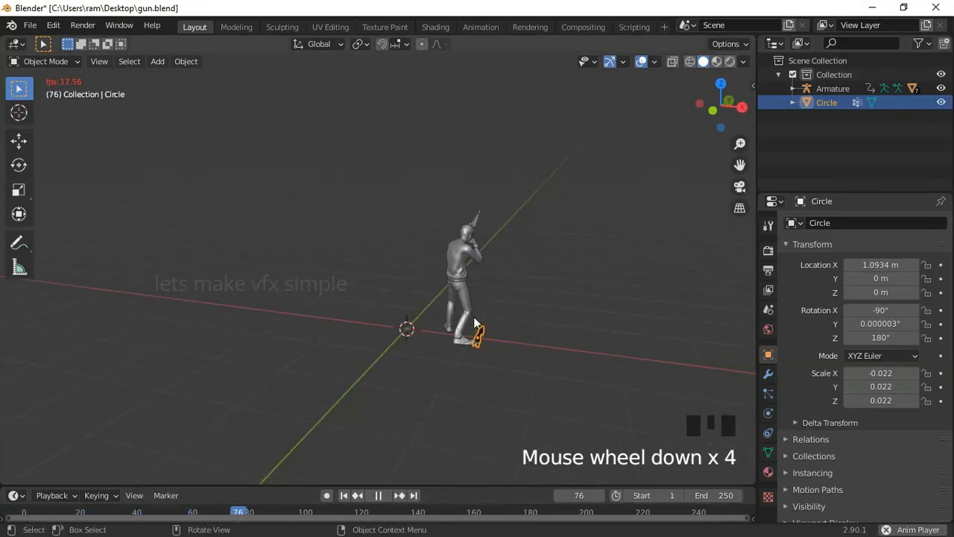
click(343, 495)
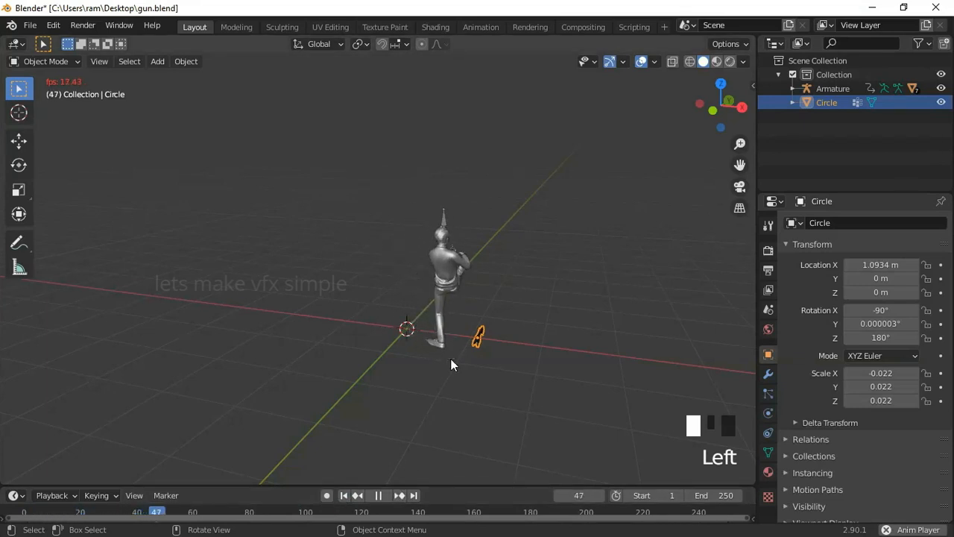
middle_drag(521, 327, 387, 470)
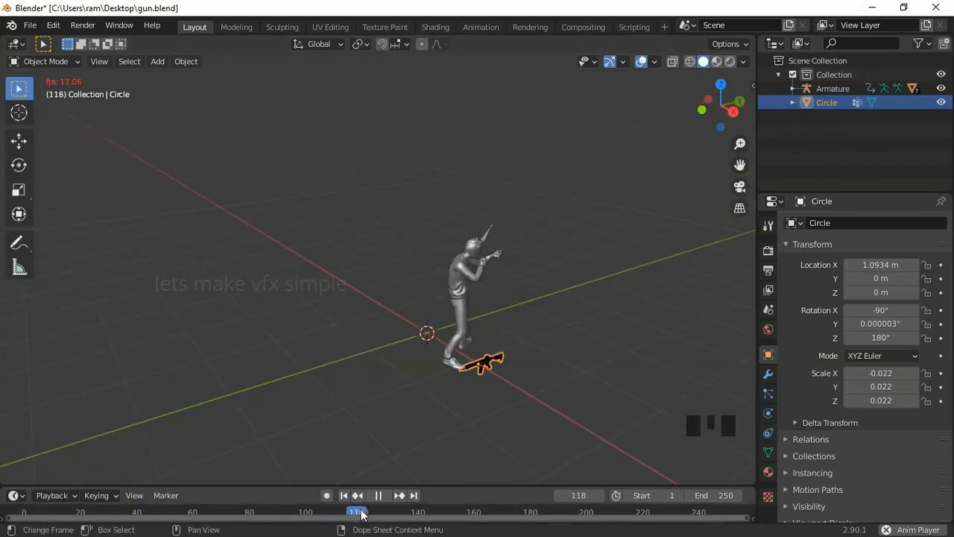
Step: Scrub to frame 85, stop playback, and set the scene's end frame to 85
drag(378, 515, 263, 515)
click(380, 496)
click(730, 495)
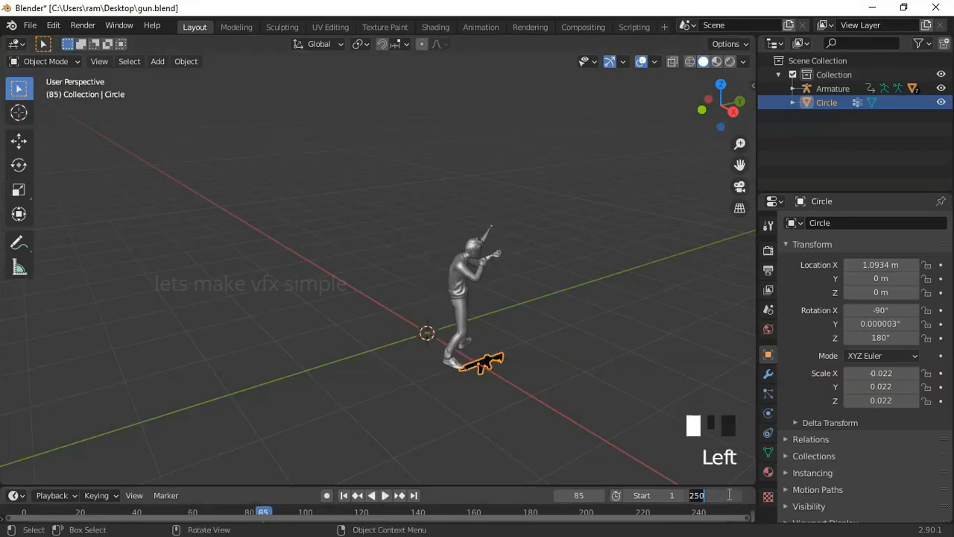
text(85)
key(Return)
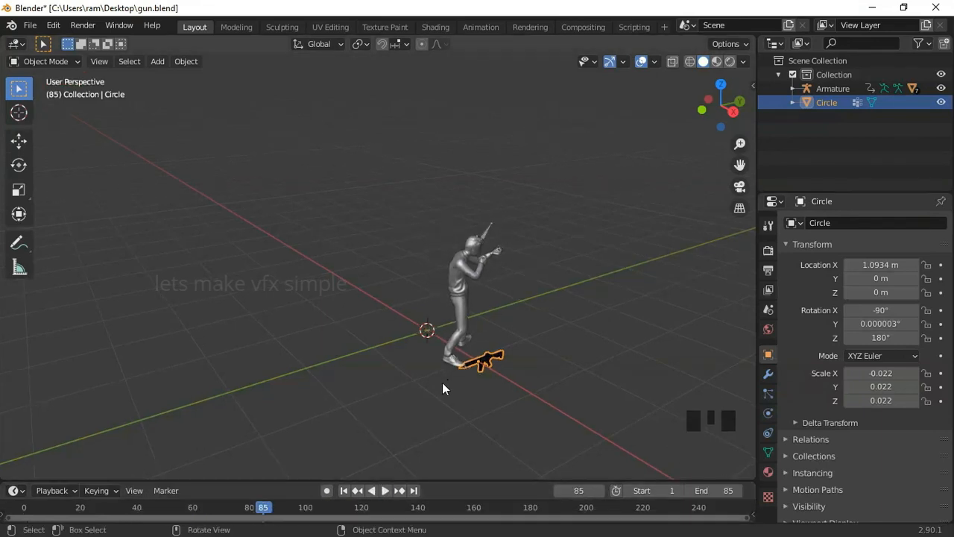
Step: Return to frame 1 and put the character's armature in Rest Position, viewed from the front
click(344, 490)
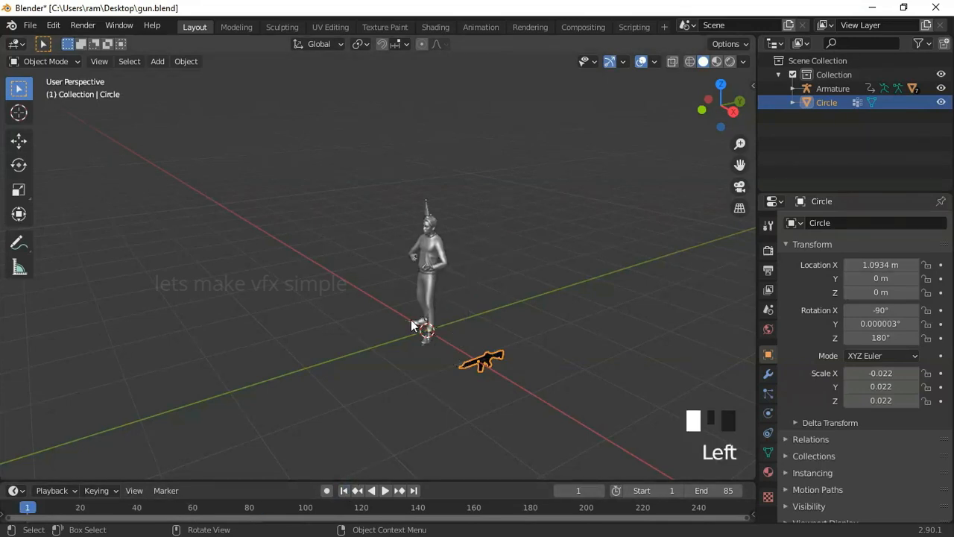
scroll(411, 325, up, 3)
middle_drag(407, 312, 477, 311)
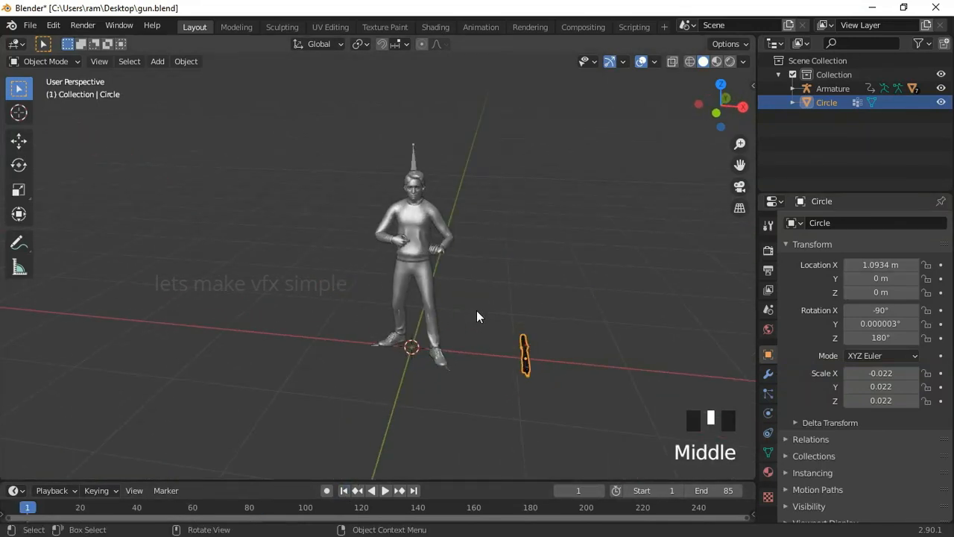
key(KP_1)
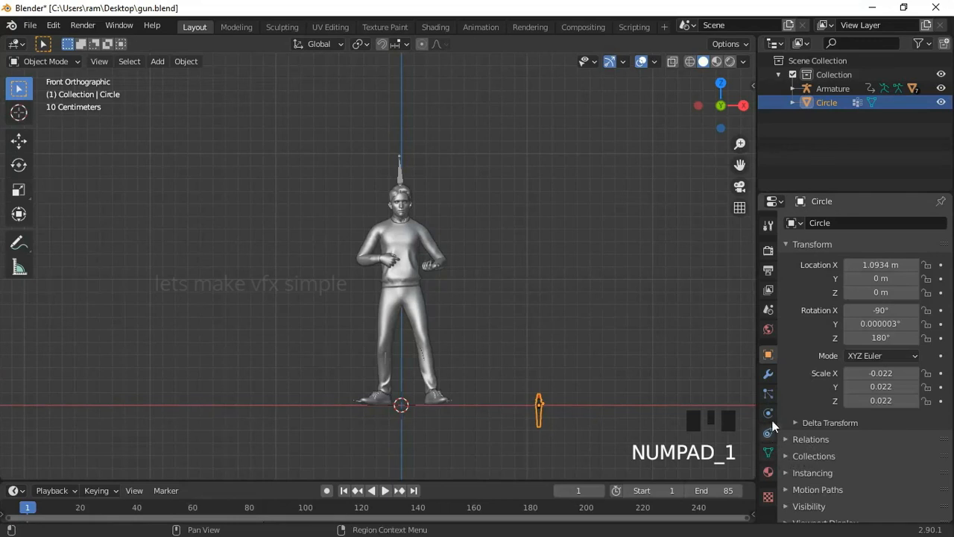
click(400, 165)
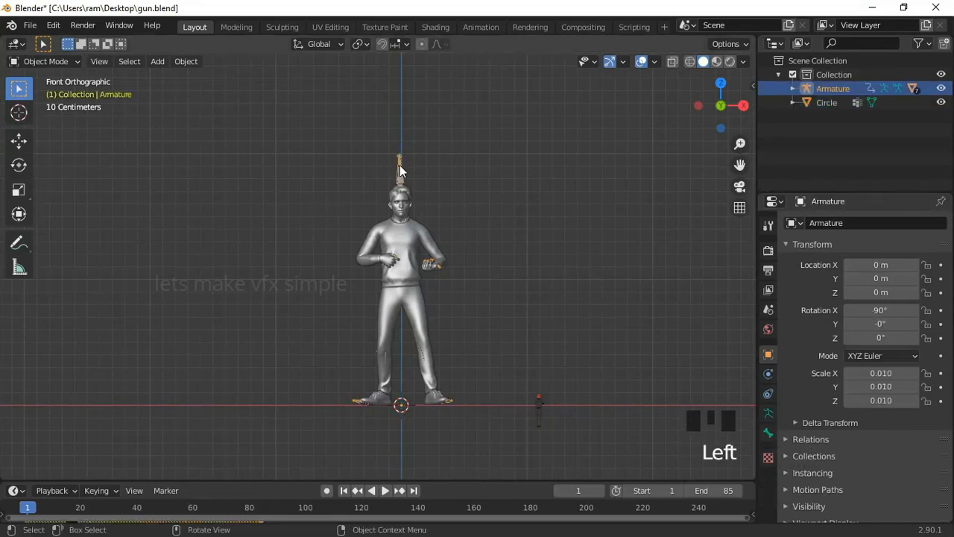
click(768, 413)
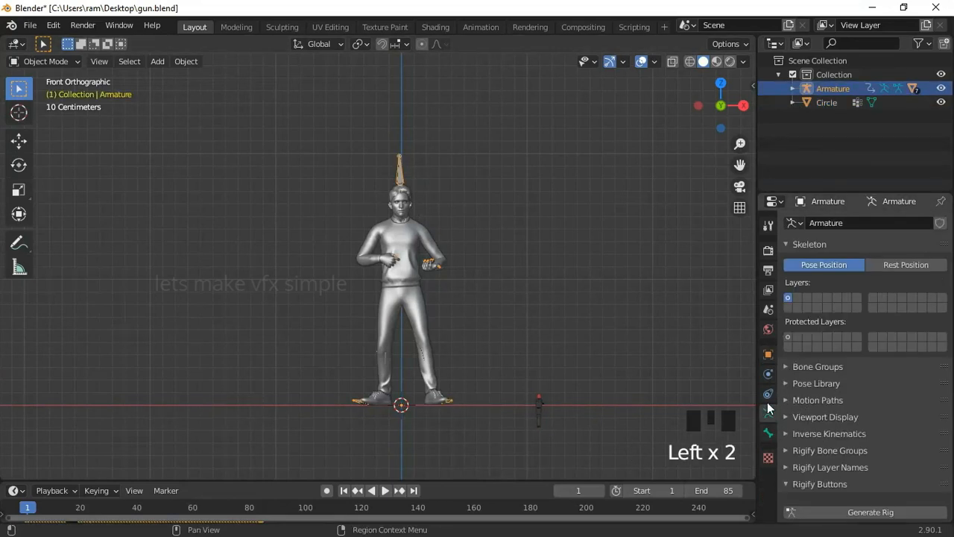
click(891, 263)
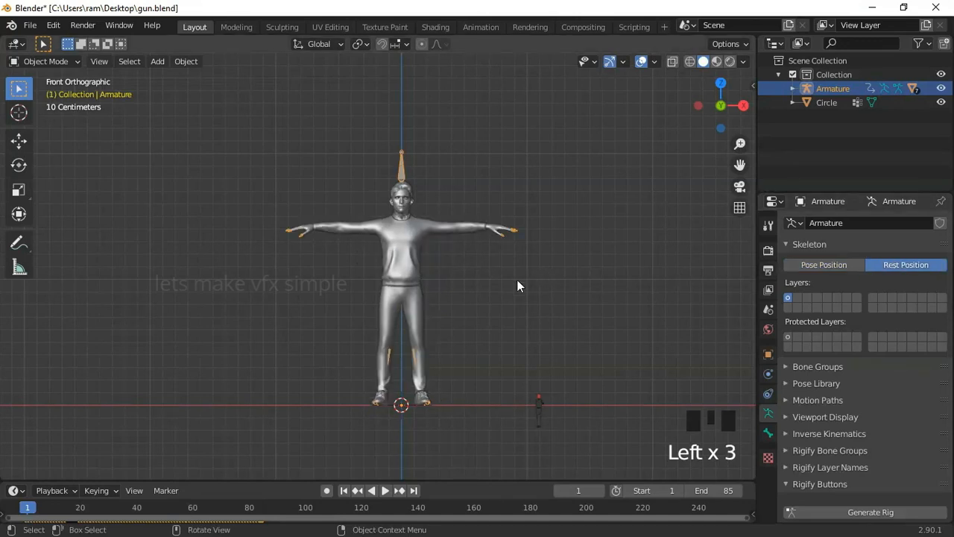
Step: Enter Edit Mode on the armature and enable In Front so its bones display through the mesh
scroll(517, 284, up, 2)
shift+middle_drag(488, 287, 439, 347)
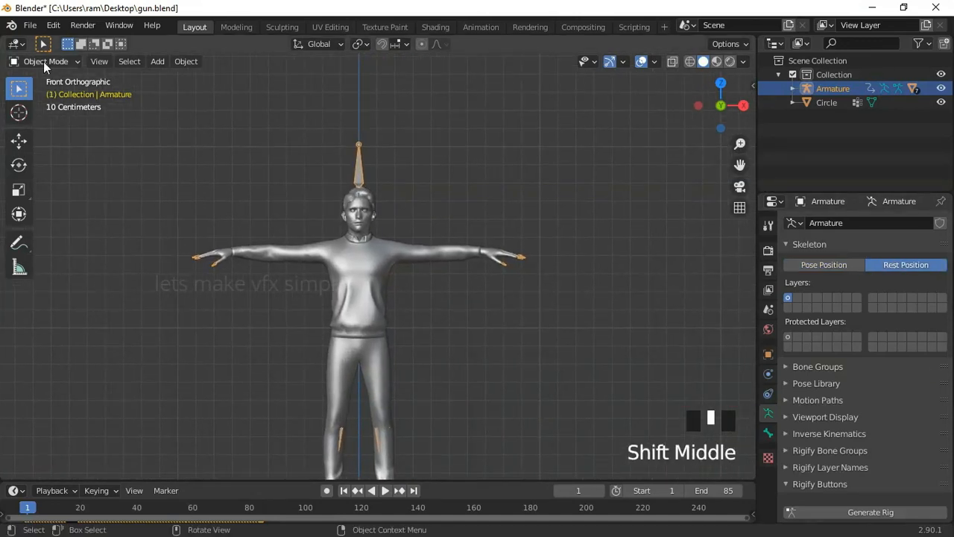
click(43, 62)
click(56, 92)
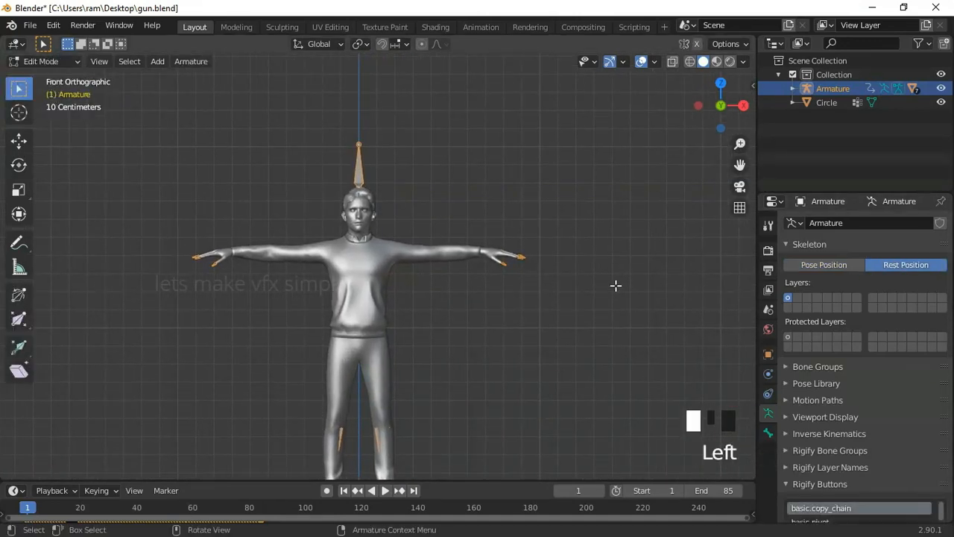
click(788, 417)
scroll(859, 460, down, 1)
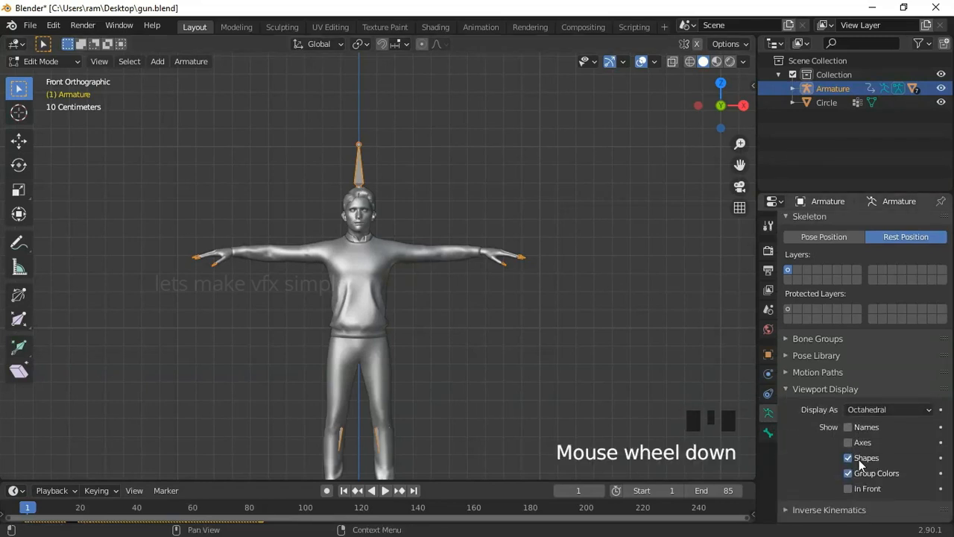
click(848, 488)
Step: Examine the armature's arm, spine and leg bones from the front, near and far
shift+middle_drag(329, 284, 424, 299)
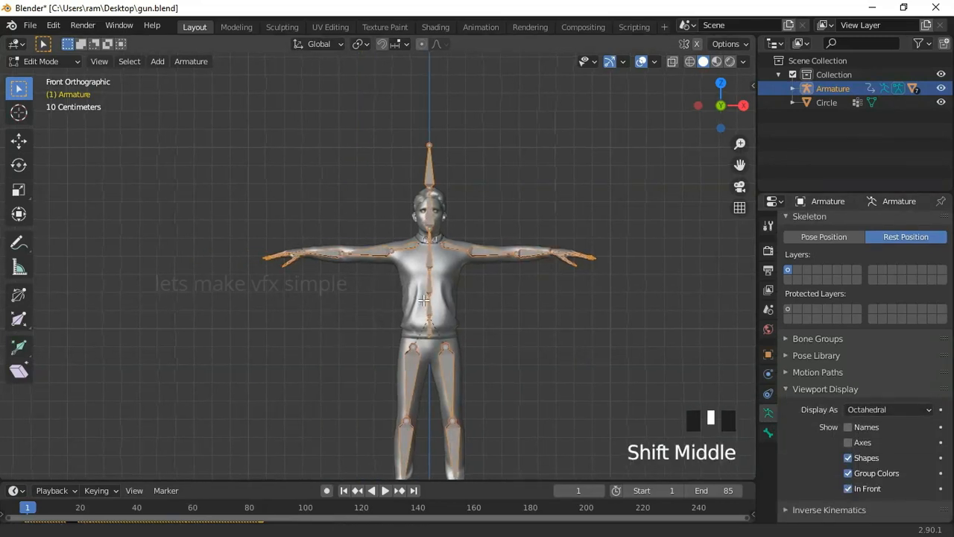
scroll(424, 300, up, 4)
shift+middle_drag(322, 289, 443, 251)
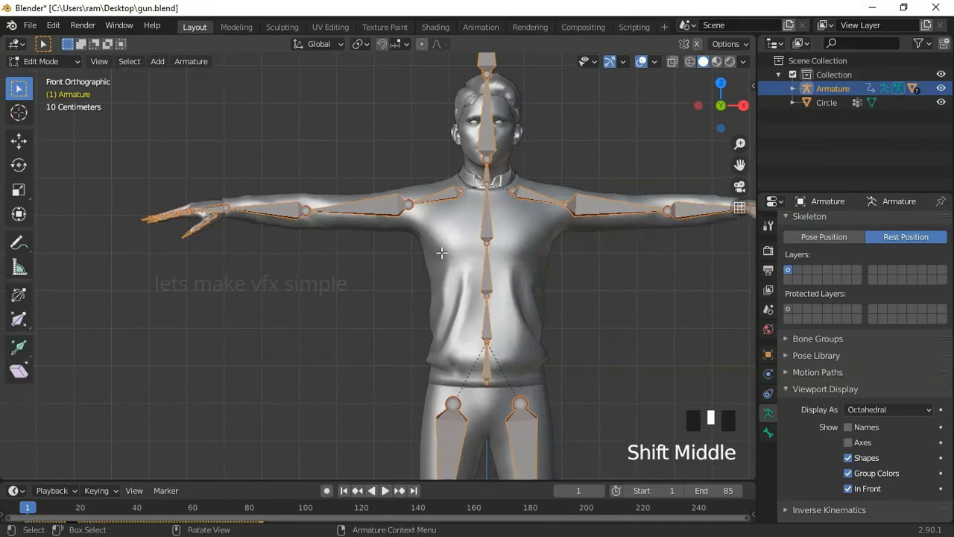
scroll(443, 251, down, 3)
shift+middle_drag(383, 253, 380, 263)
scroll(305, 286, up, 3)
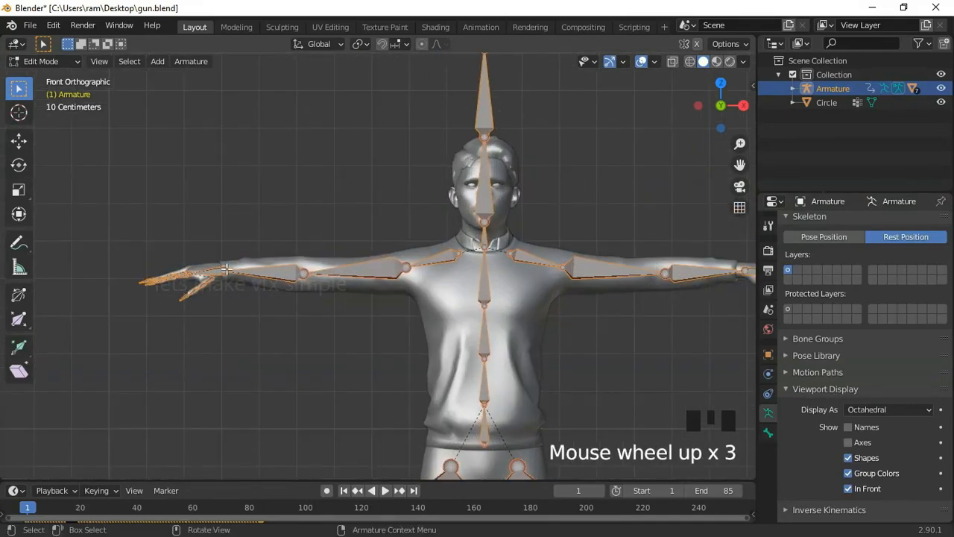
scroll(371, 276, down, 6)
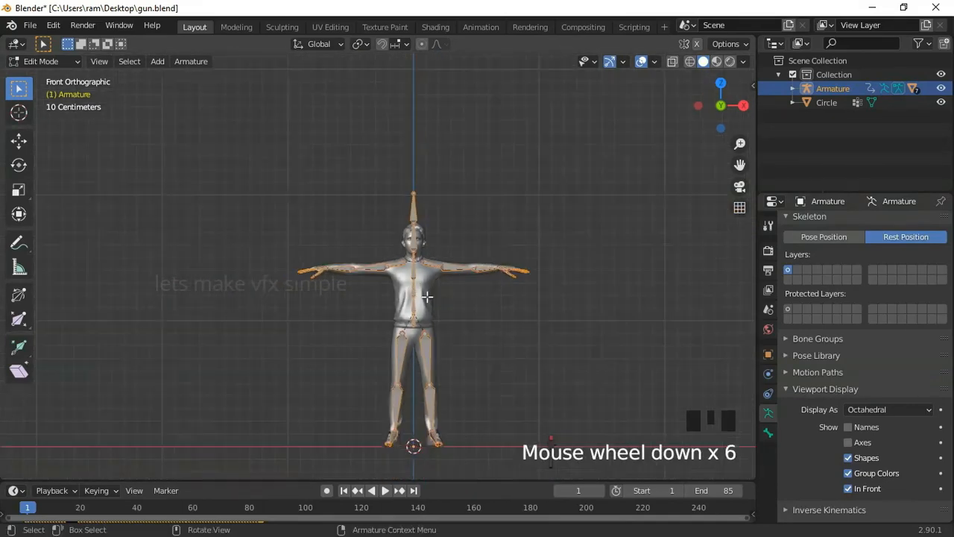
shift+middle_drag(425, 299, 514, 400)
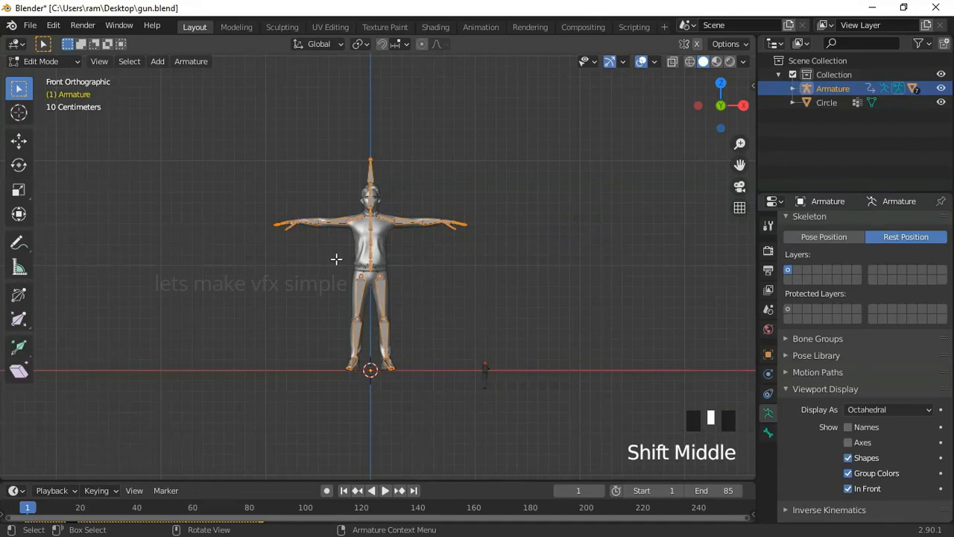
scroll(337, 258, up, 4)
shift+middle_drag(309, 178, 337, 322)
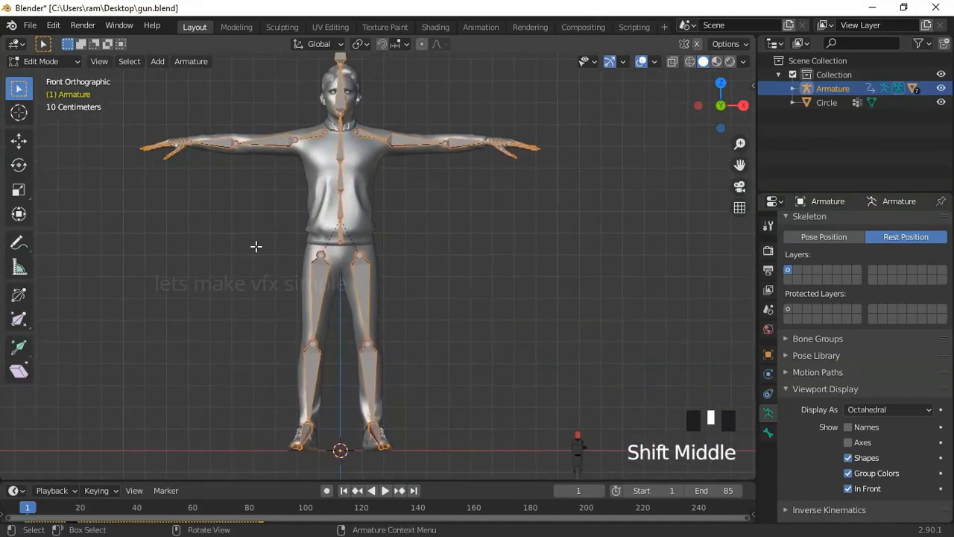
Step: Add a single bone at the armature's origin and scale the whole bone down to a small size between the legs
key(shift+a)
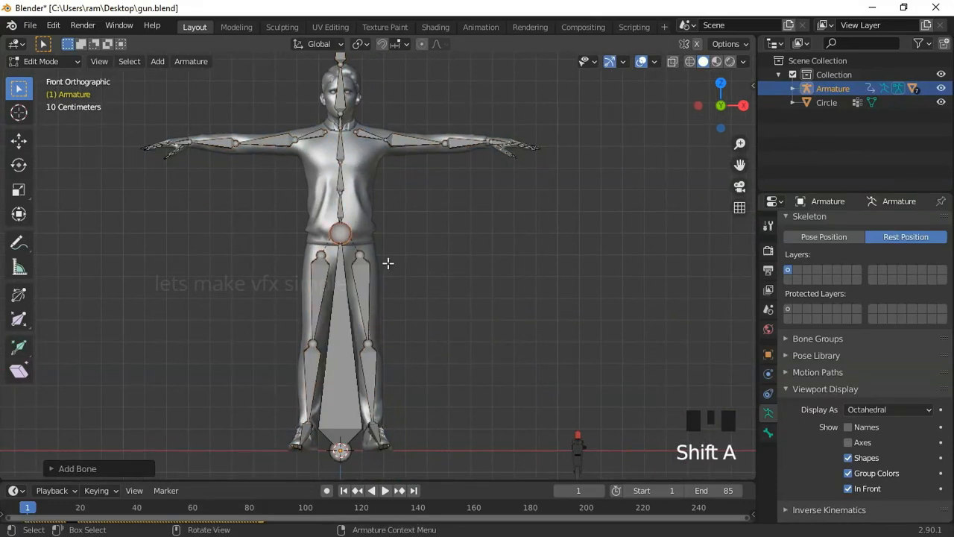
key(s)
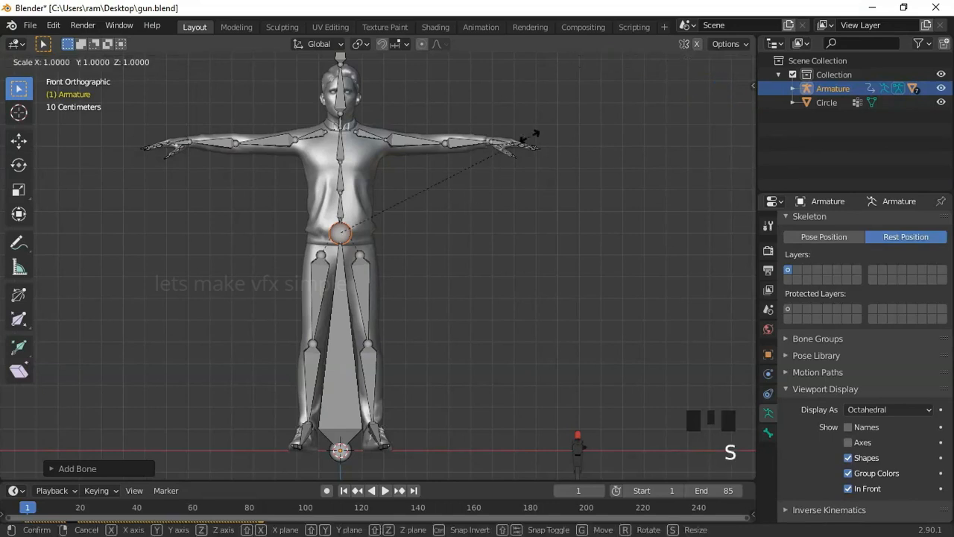
click(405, 235)
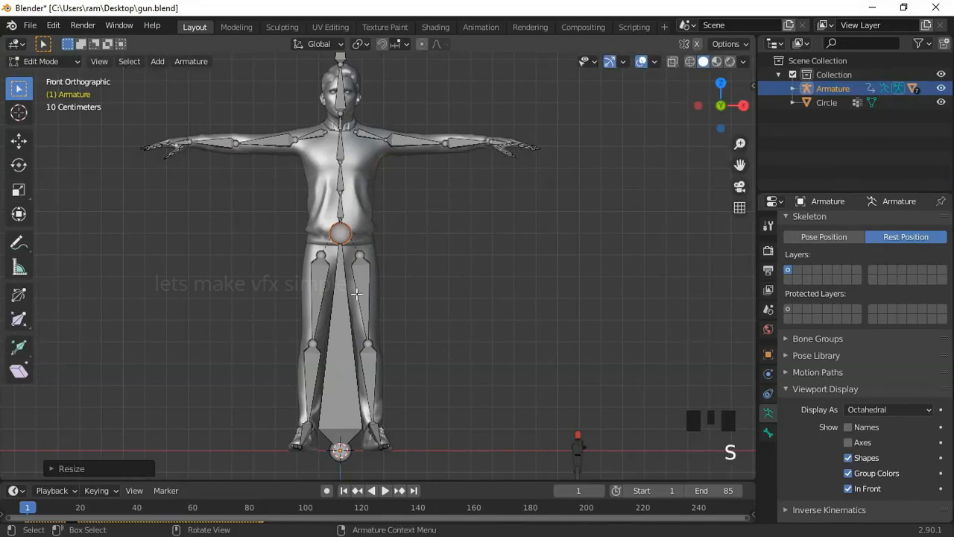
click(342, 309)
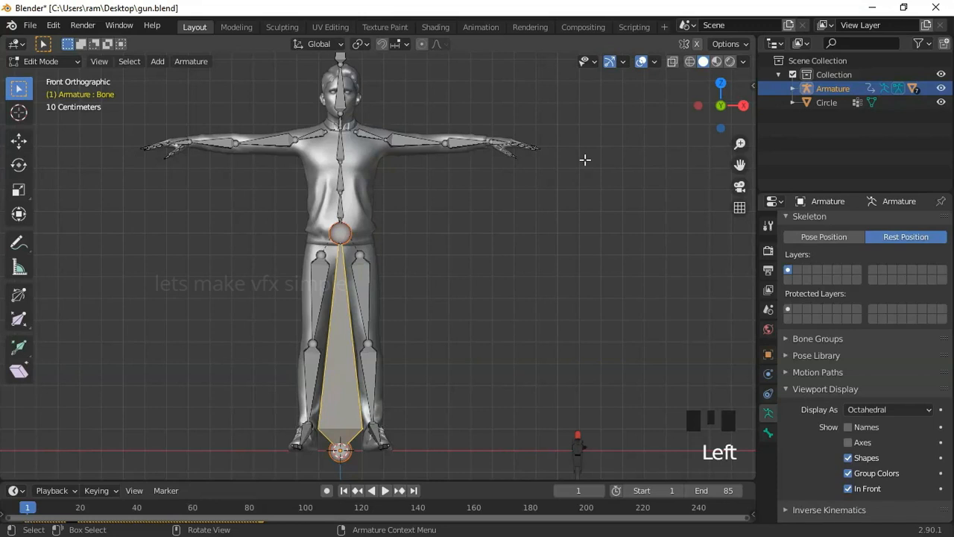
key(s)
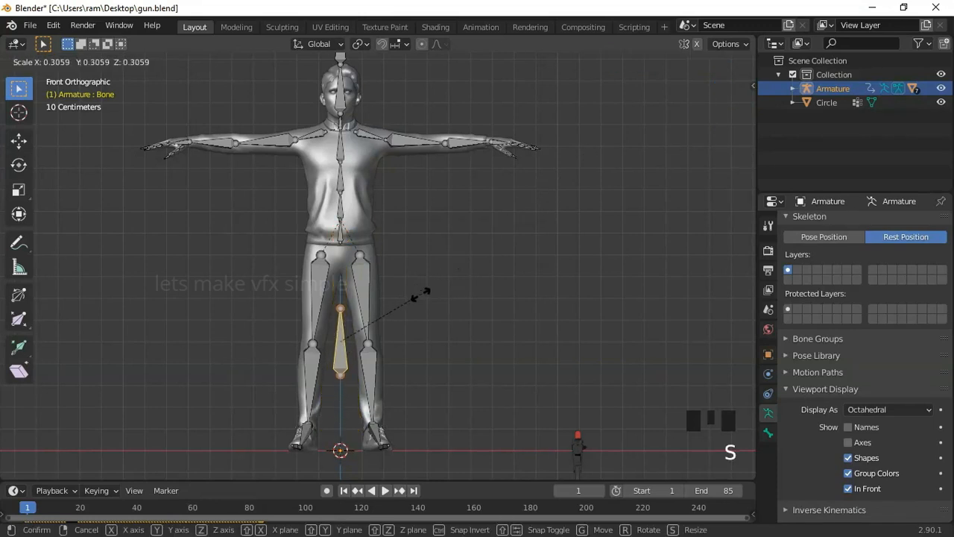
click(374, 322)
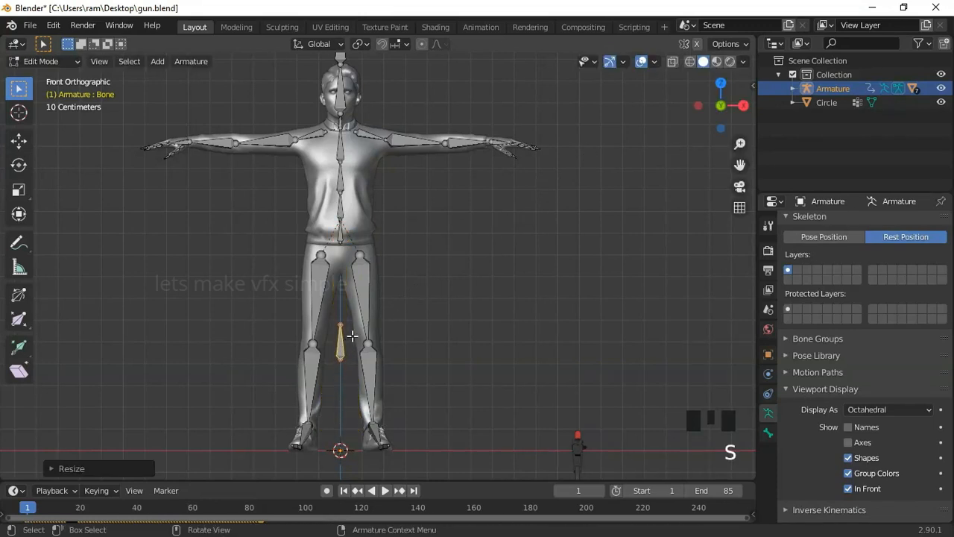
Step: Move the new bone up along Z to arm height and along X onto the character's right hand
key(g)
key(z)
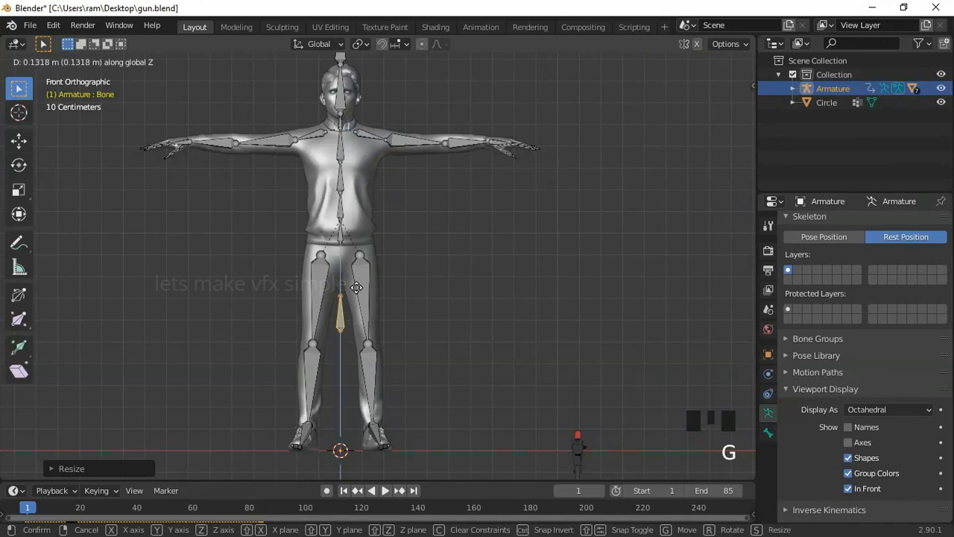
click(371, 142)
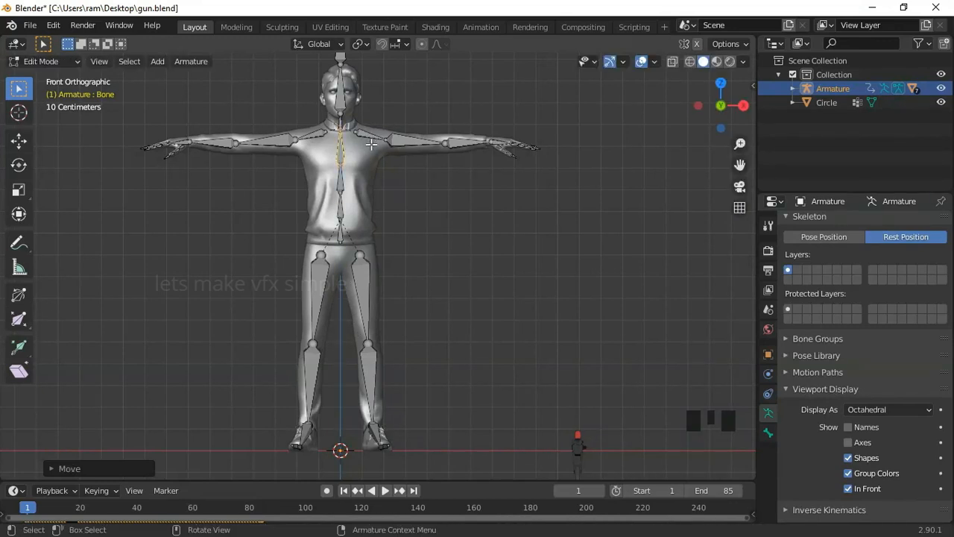
key(g)
key(x)
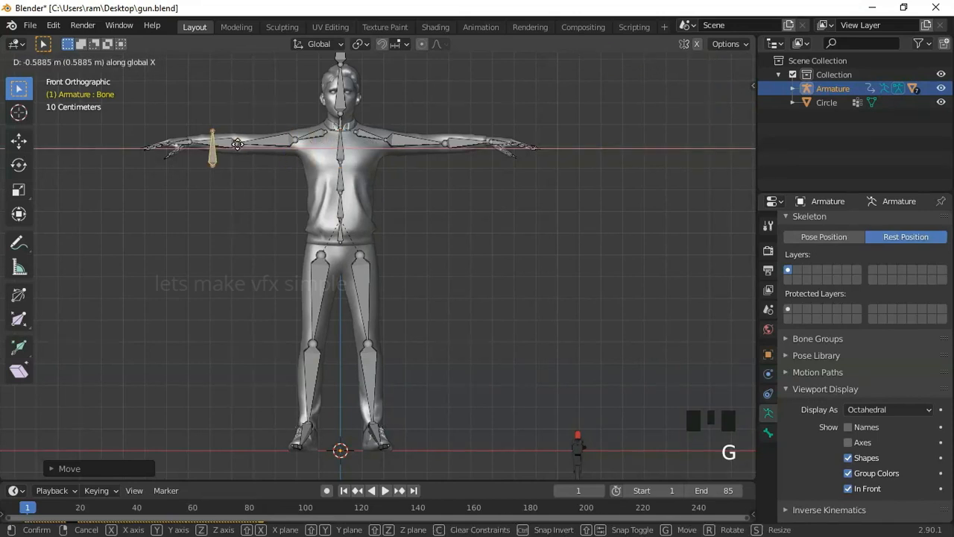
click(197, 144)
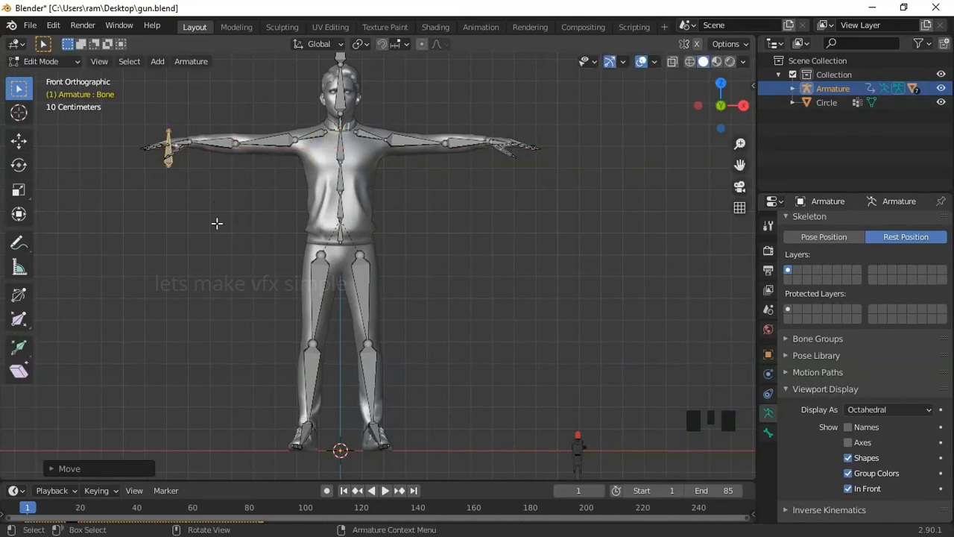
Step: Rotate the new bone 90° about the global X axis so it lies horizontally, front to back
alt+middle_drag(137, 270, 336, 266)
shift+middle_drag(271, 170, 433, 216)
scroll(430, 305, up, 4)
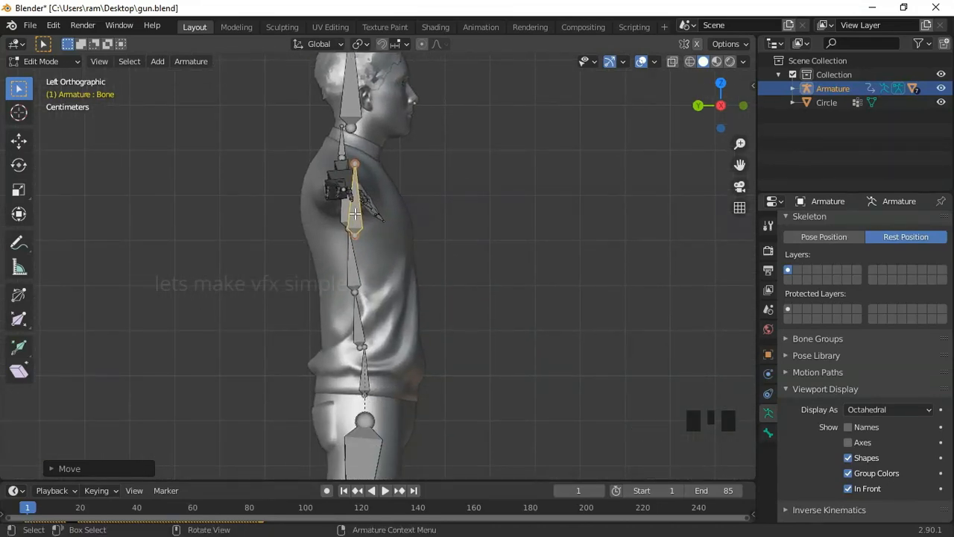
key(r)
text(x)
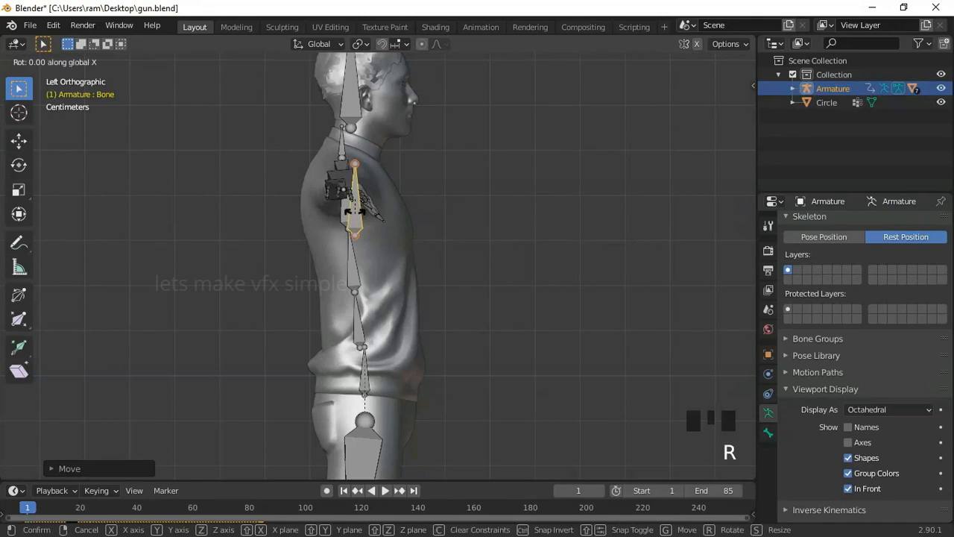
text(90)
key(Return)
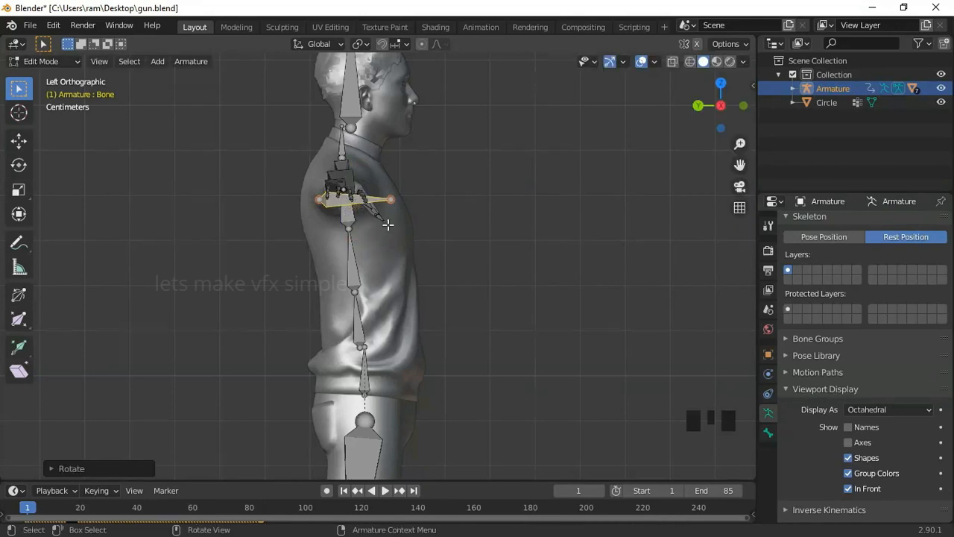
Step: Align the bone across the right palm from above, moving it about 0.009 m along X and 0.011 m along Y
alt+middle_drag(405, 139, 426, 313)
scroll(453, 373, down, 4)
scroll(428, 343, up, 5)
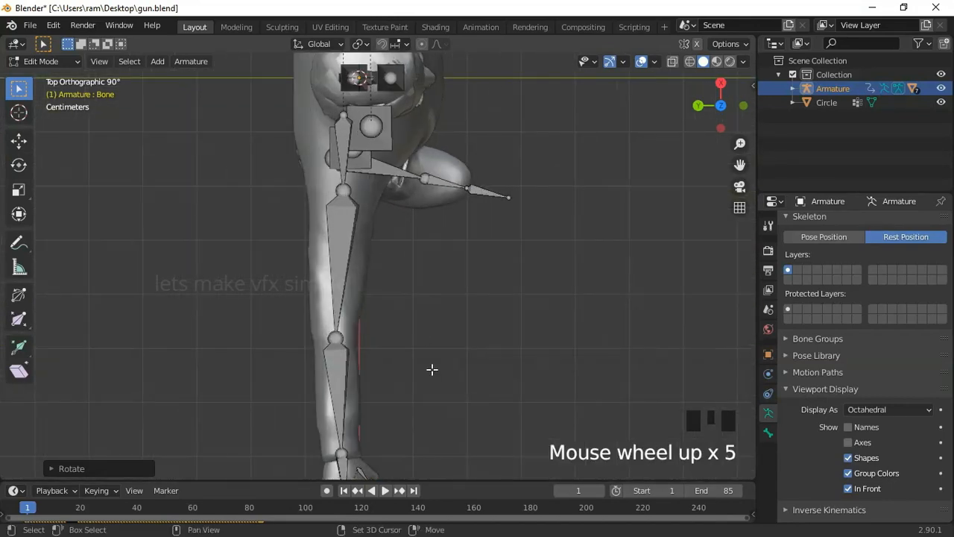
shift+middle_drag(432, 368, 451, 210)
scroll(477, 376, up, 4)
shift+middle_drag(479, 383, 475, 239)
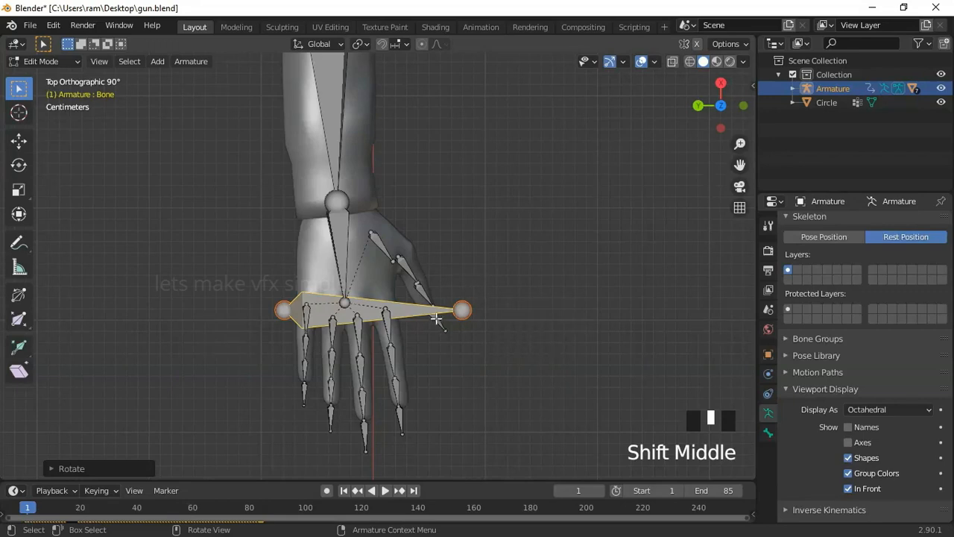
scroll(492, 325, up, 2)
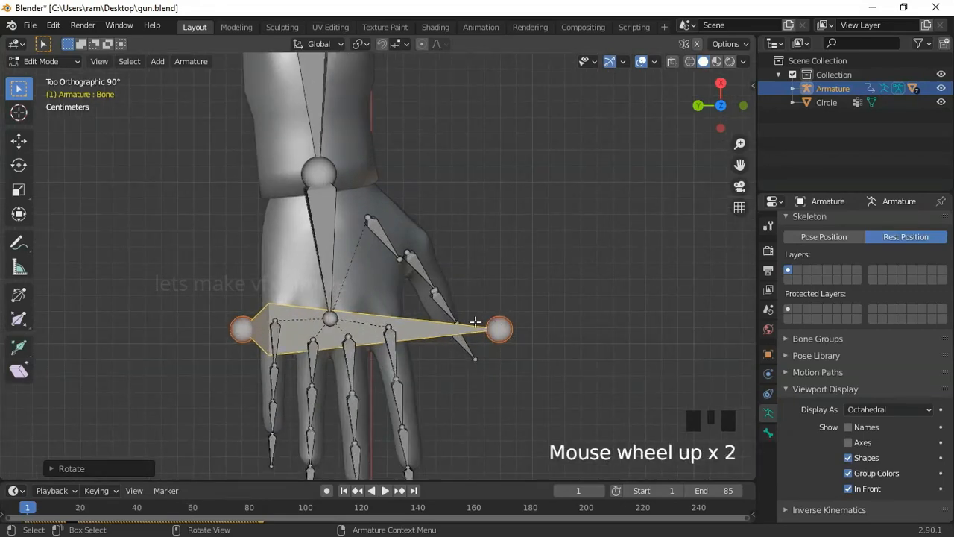
shift+middle_drag(493, 326, 453, 281)
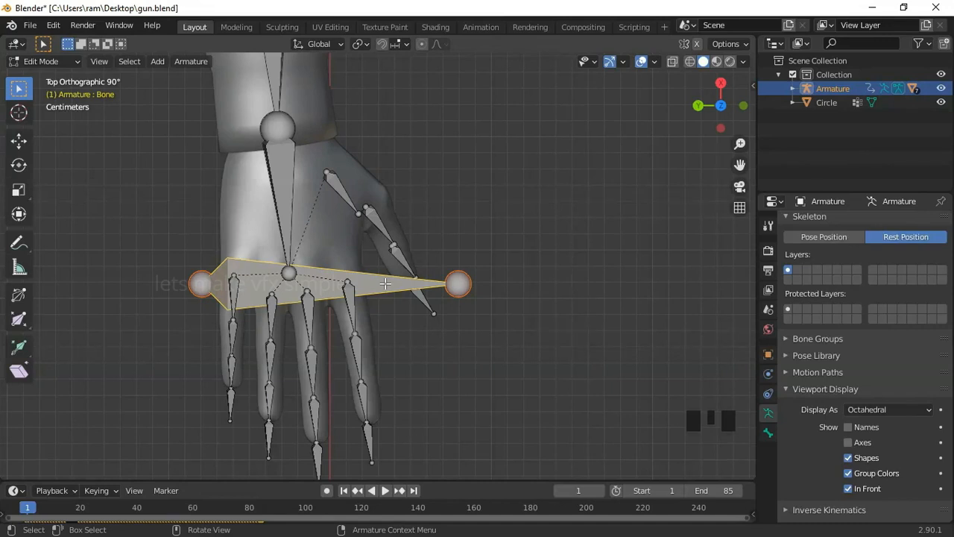
key(g)
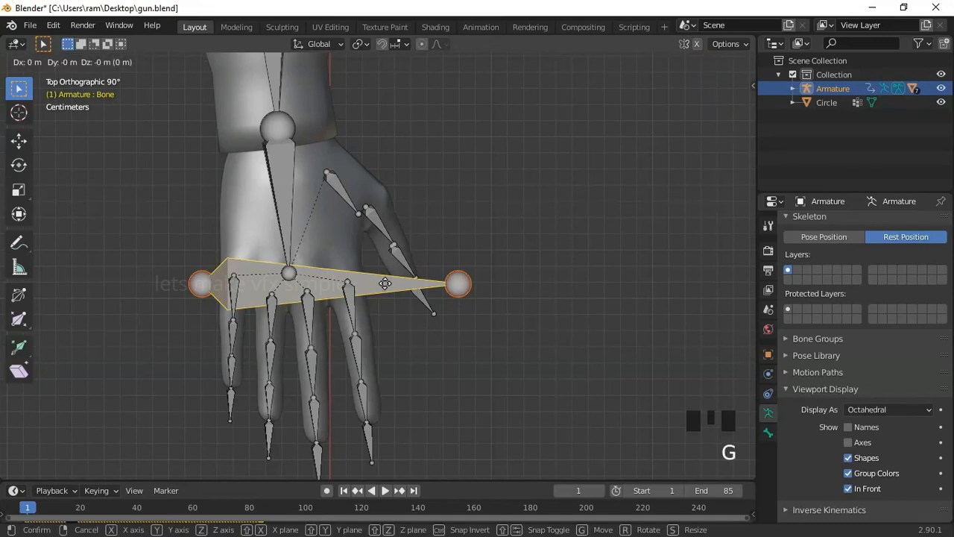
key(x)
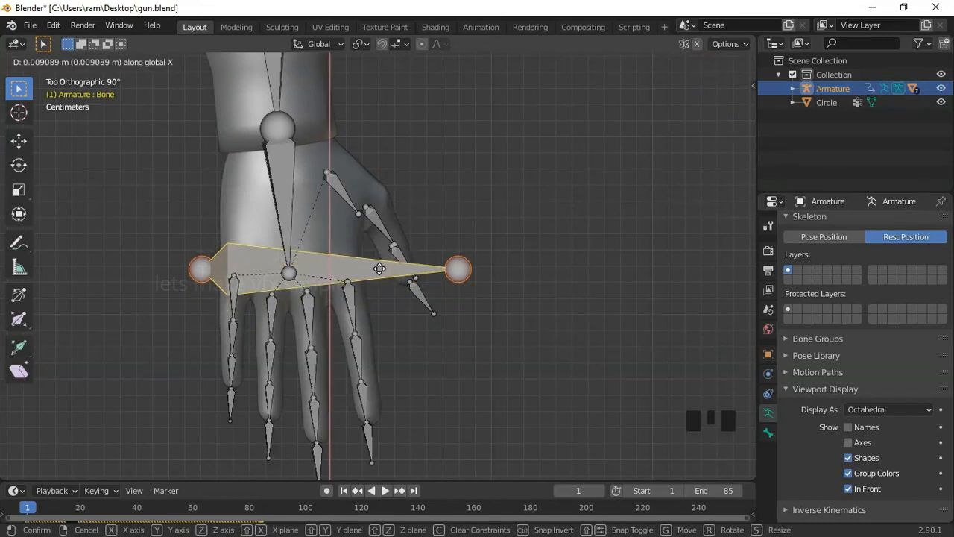
click(380, 269)
key(g)
key(y)
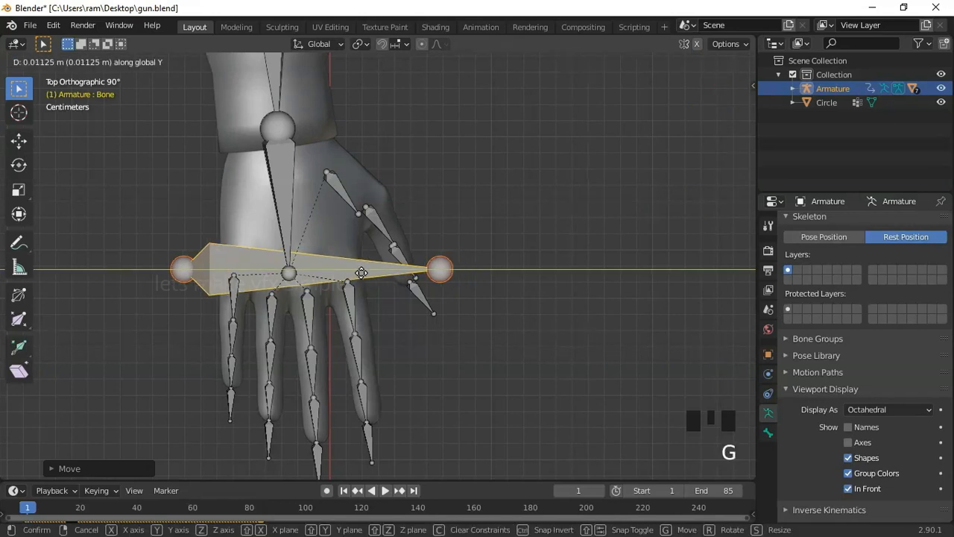
click(360, 272)
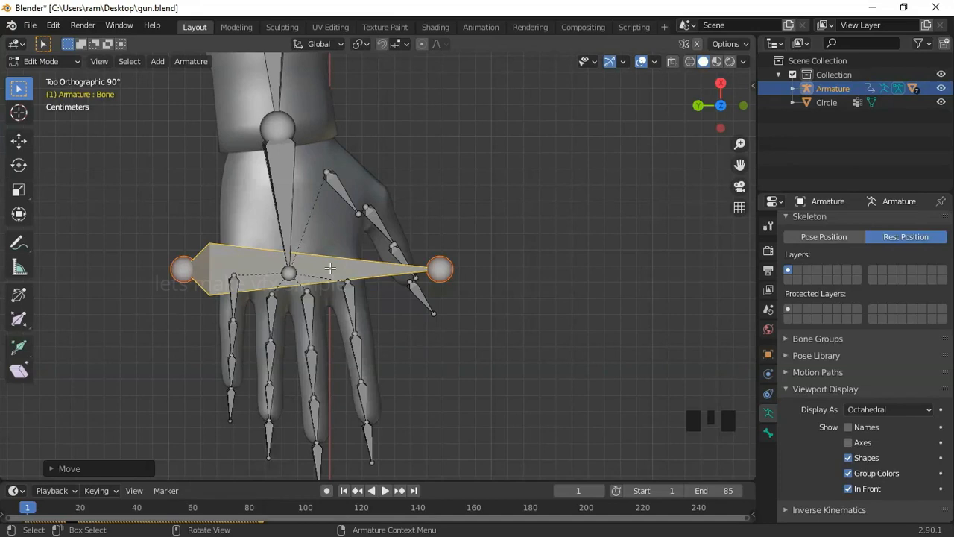
Step: Lower the bone about 0.008 m along Z so it sits just below the right palm, beside the thumb
mouse_move(379, 284)
alt+middle_down()
mouse_move(377, 246)
mouse_move(386, 273)
alt+middle_up()
scroll(377, 188, down, 4)
shift+middle_drag(377, 187, 401, 278)
scroll(401, 277, up, 2)
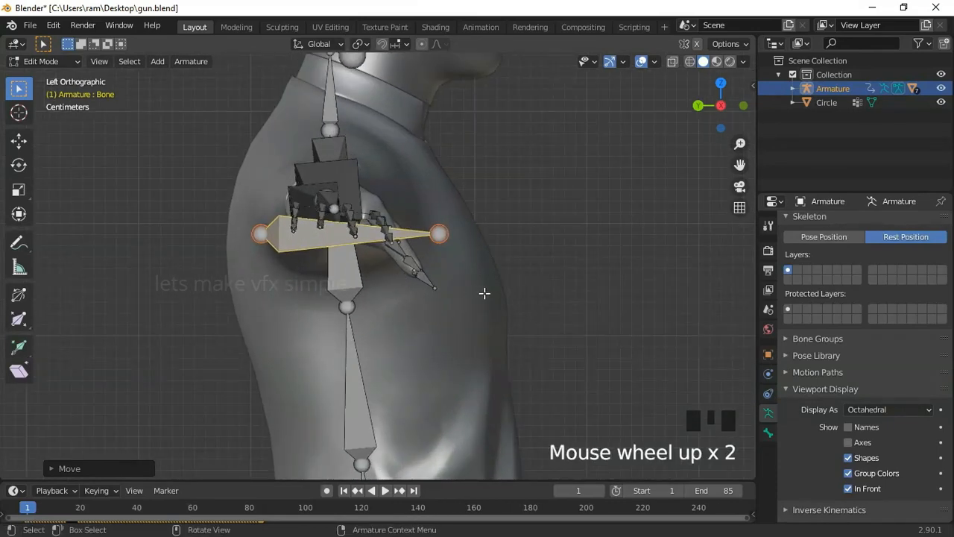
alt+middle_drag(485, 292, 420, 291)
scroll(420, 291, up, 4)
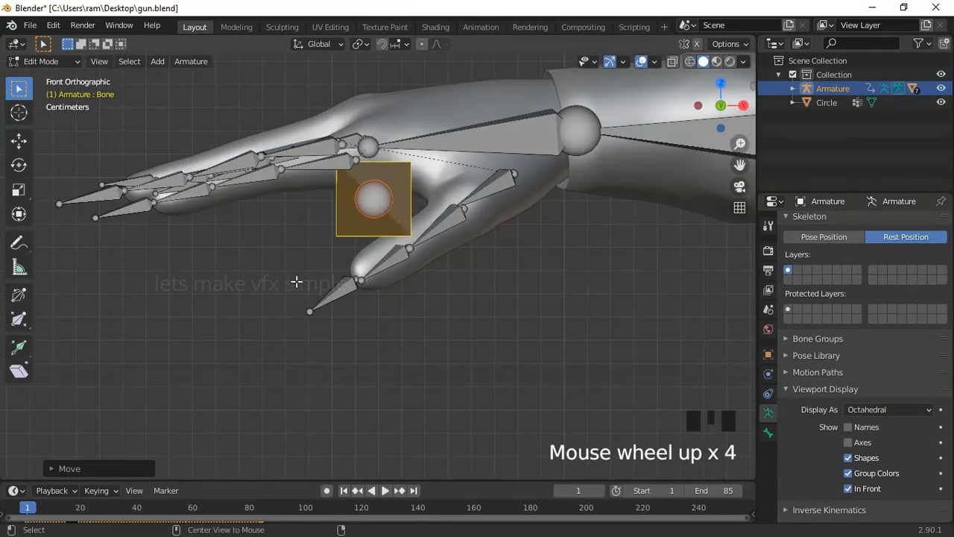
alt+middle_drag(298, 281, 450, 269)
shift+middle_drag(458, 210, 445, 294)
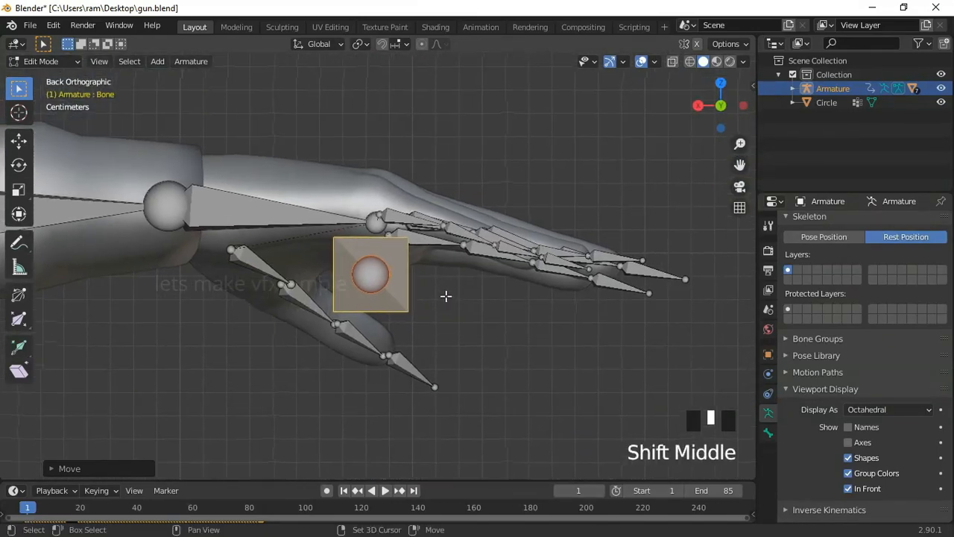
key(g)
key(z)
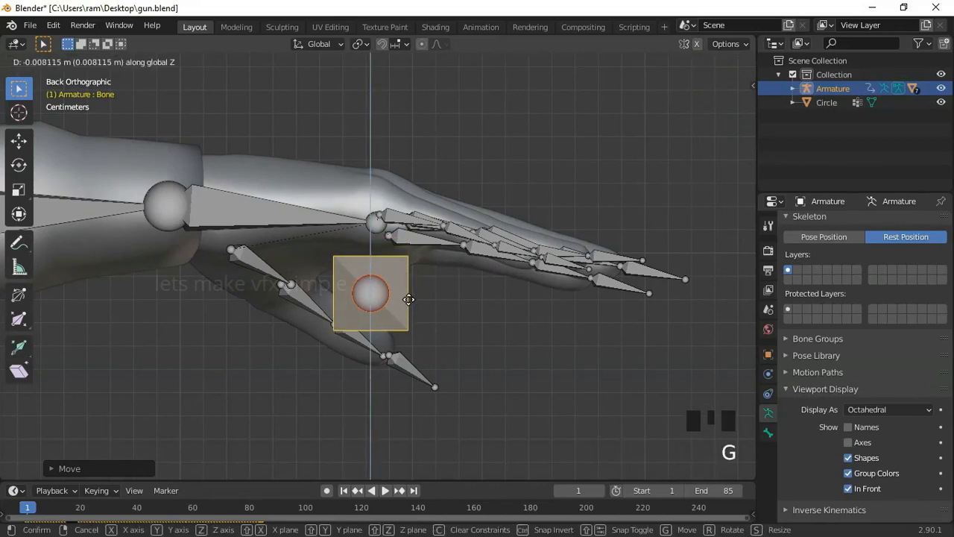
click(405, 298)
Step: Scale the new bone down slightly so it fits between the palm and the thumb
alt+middle_drag(501, 310, 466, 286)
scroll(465, 287, up, 2)
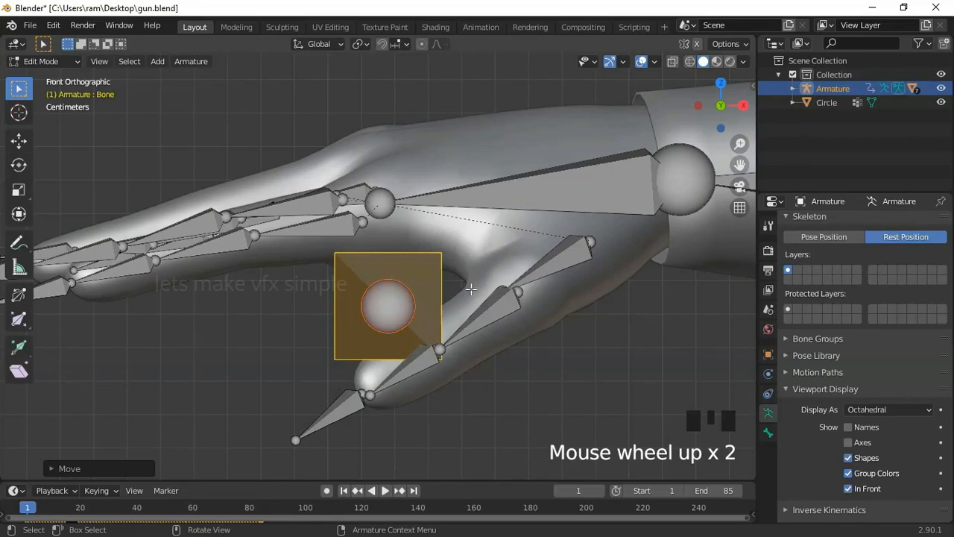
key(s)
click(462, 283)
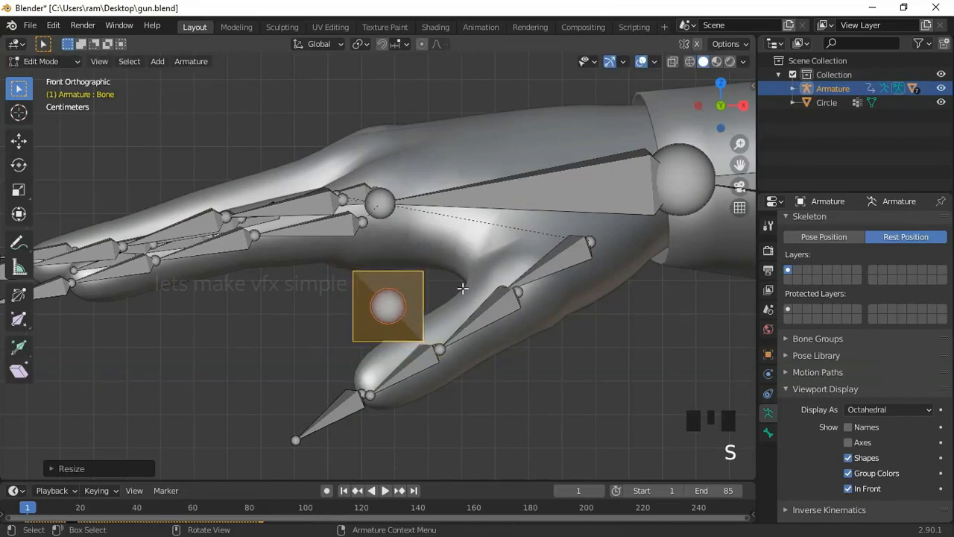
Step: Parent the new bone to the RightHand bone with Keep Offset
scroll(462, 287, down, 1)
alt+middle_drag(450, 304, 463, 307)
scroll(404, 309, down, 1)
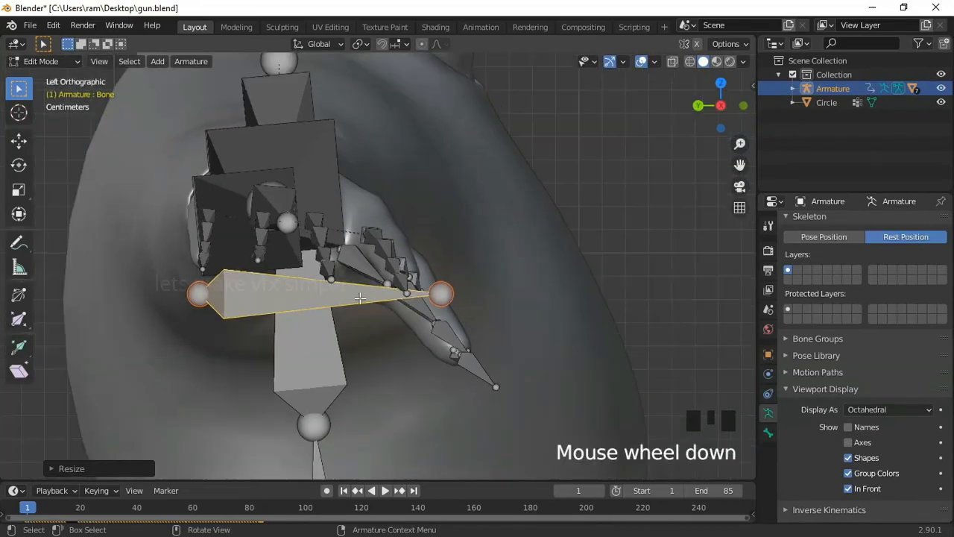
middle_drag(404, 309, 369, 322)
scroll(440, 314, down, 2)
scroll(421, 298, up, 3)
click(367, 332)
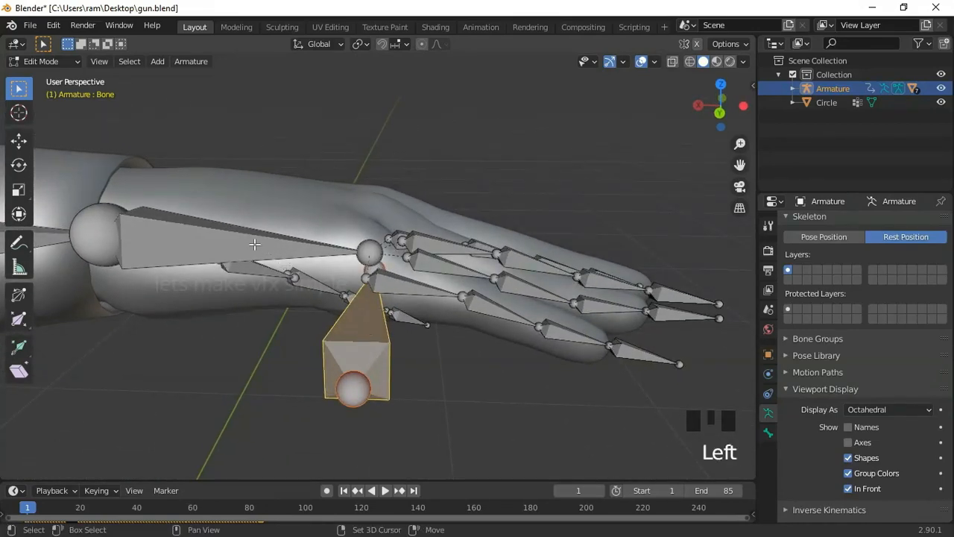
shift+click(287, 242)
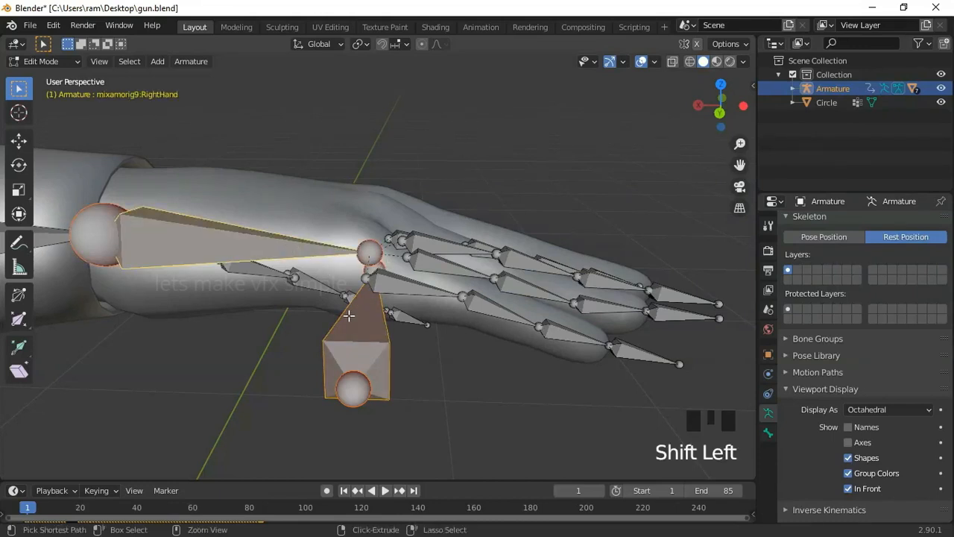
key(ctrl+p)
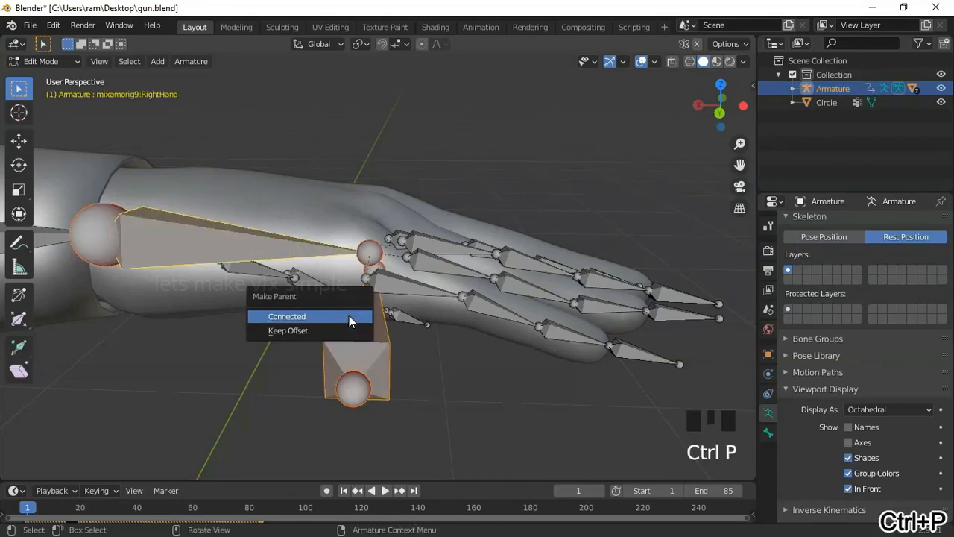
click(295, 334)
Step: Set the armature back to Pose Position and return to Object Mode
scroll(320, 323, down, 3)
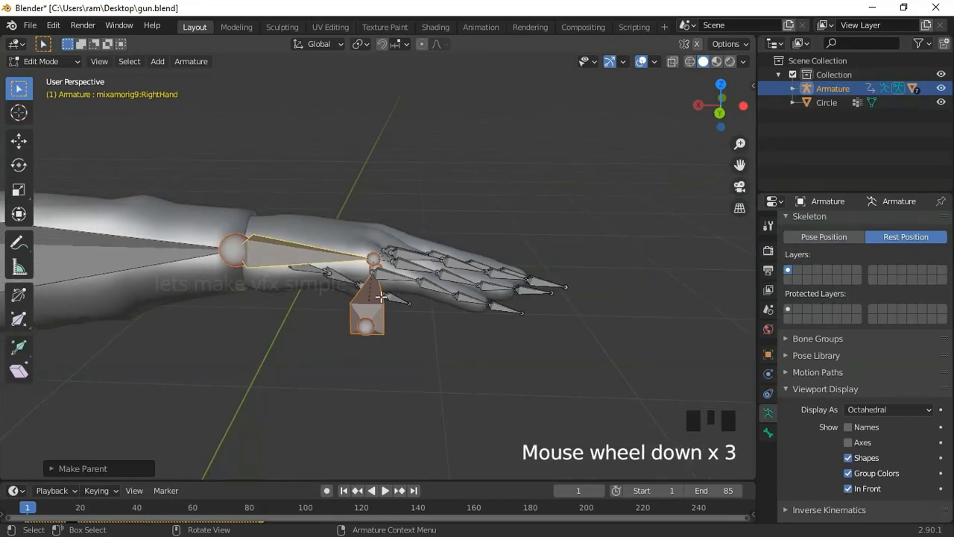
scroll(442, 283, down, 8)
middle_drag(494, 284, 492, 290)
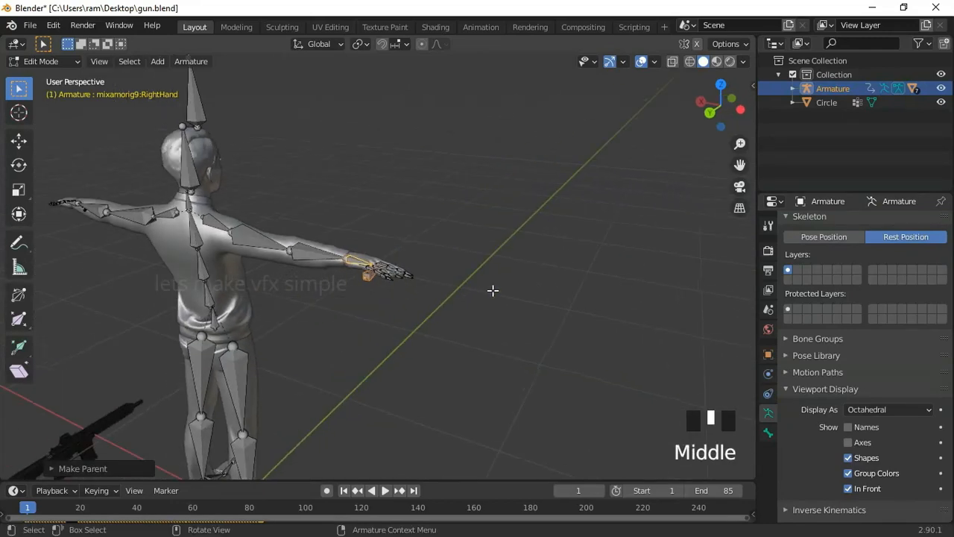
click(825, 237)
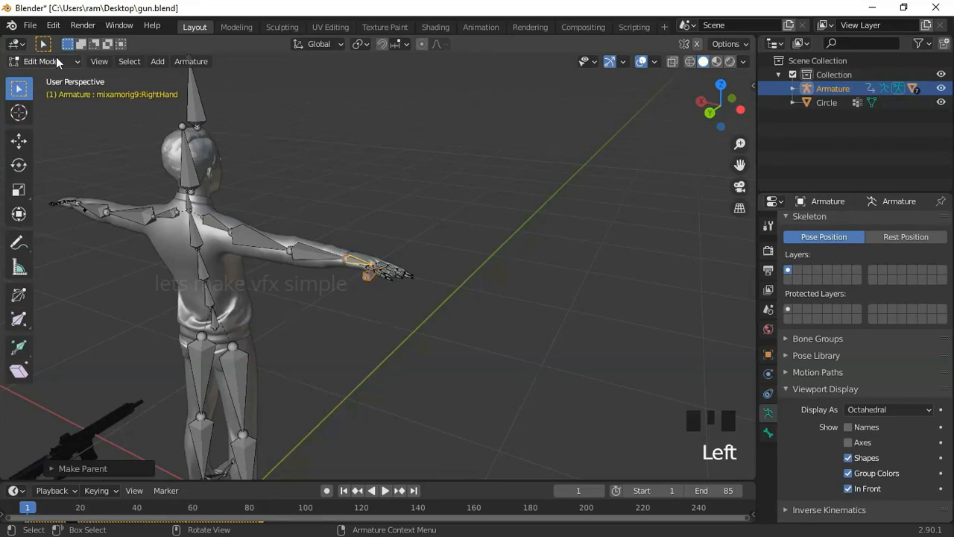
click(52, 62)
click(49, 76)
Step: Scrub the opening frames to frame 3 and examine the new hand bone in the pose, up close and from the front
middle_drag(422, 278, 325, 297)
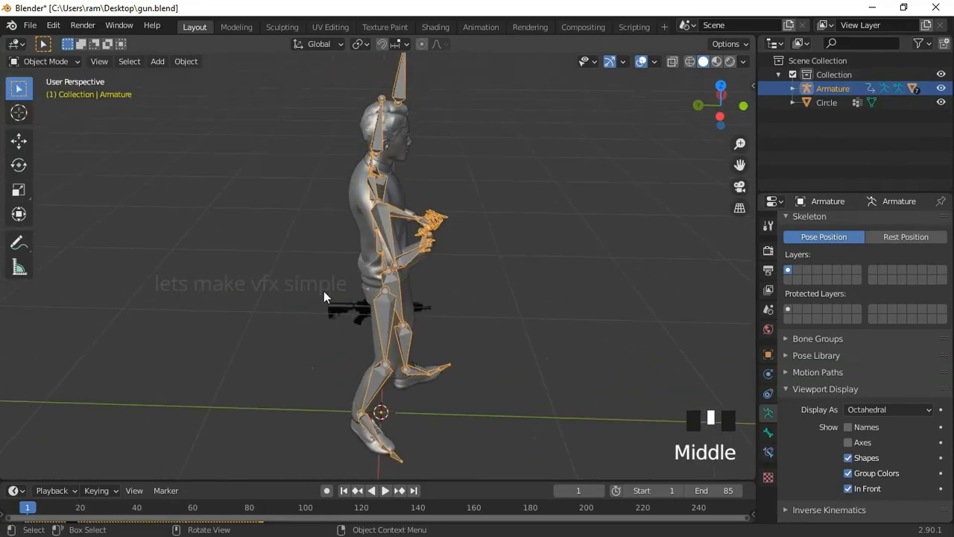
scroll(549, 266, up, 2)
middle_drag(550, 266, 429, 229)
scroll(485, 276, down, 1)
shift+middle_drag(486, 276, 416, 234)
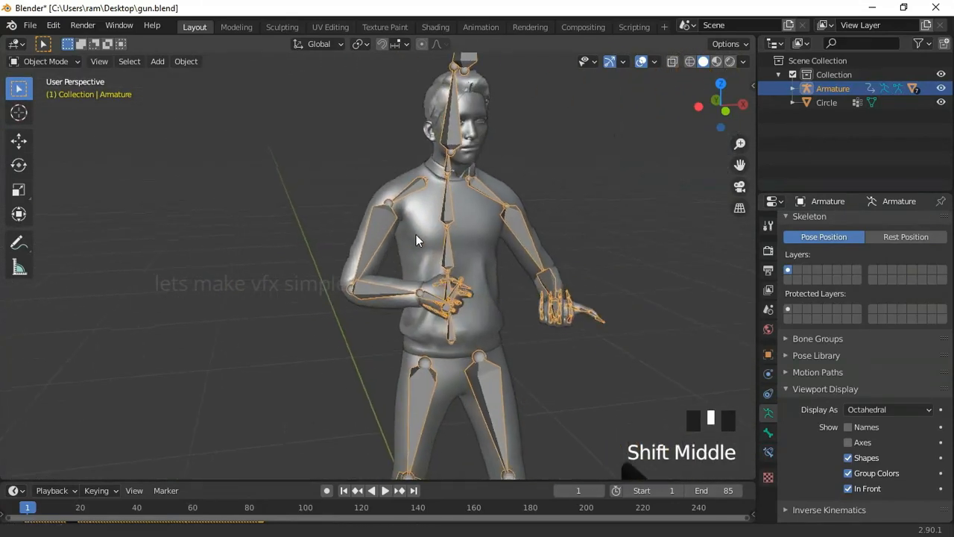
scroll(442, 284, up, 2)
middle_drag(441, 285, 533, 275)
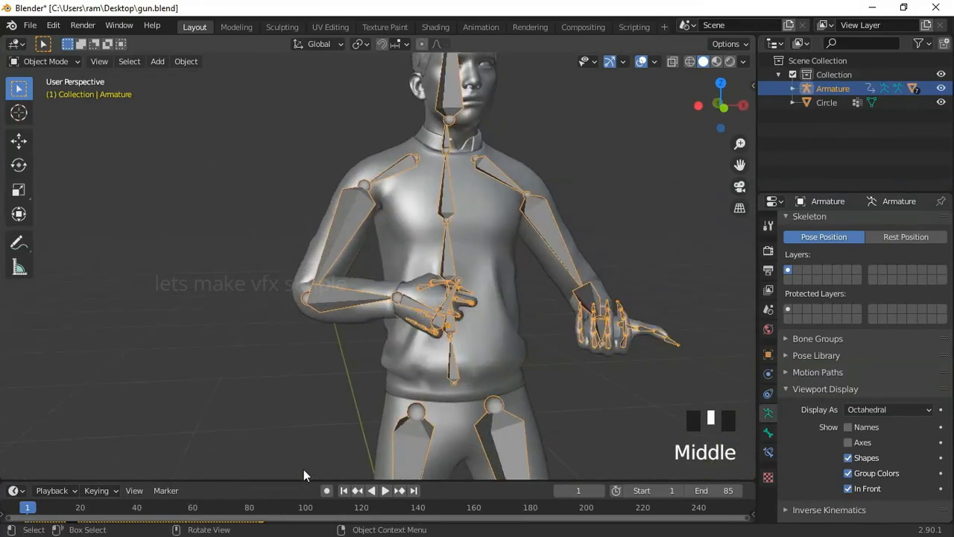
drag(28, 510, 24, 469)
middle_drag(370, 330, 272, 362)
mouse_move(40, 507)
mouse_down()
mouse_move(51, 505)
mouse_move(32, 501)
mouse_up()
scroll(436, 377, down, 3)
scroll(459, 325, up, 1)
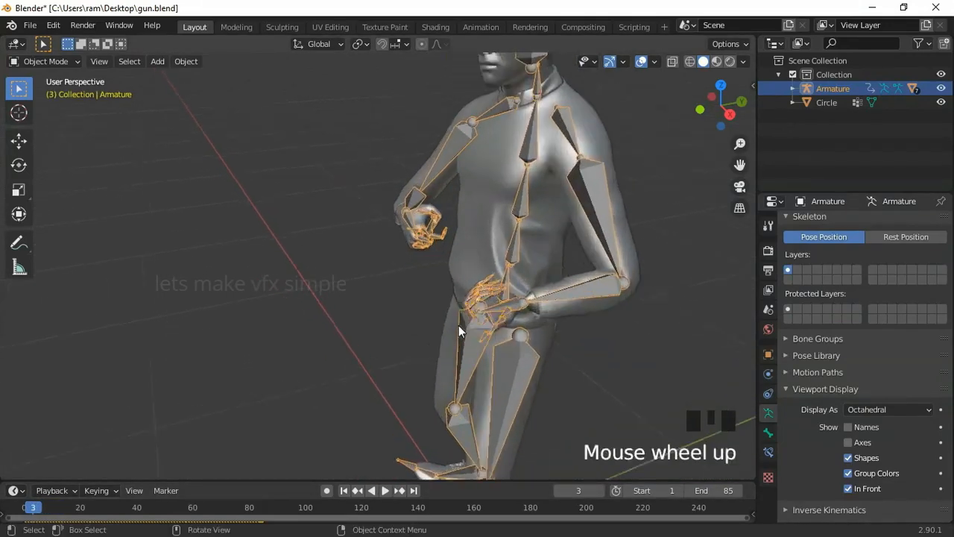
middle_drag(458, 325, 499, 349)
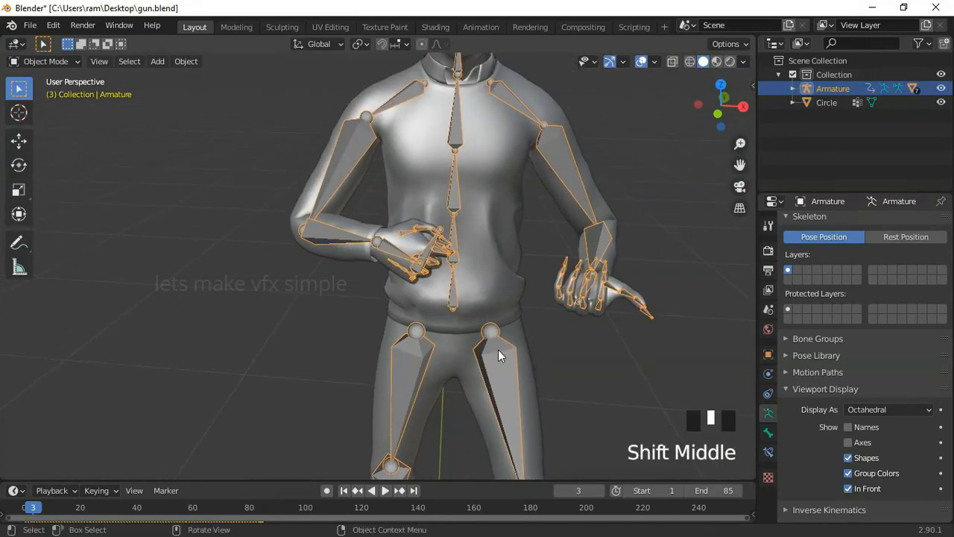
scroll(498, 349, down, 2)
key(KP_1)
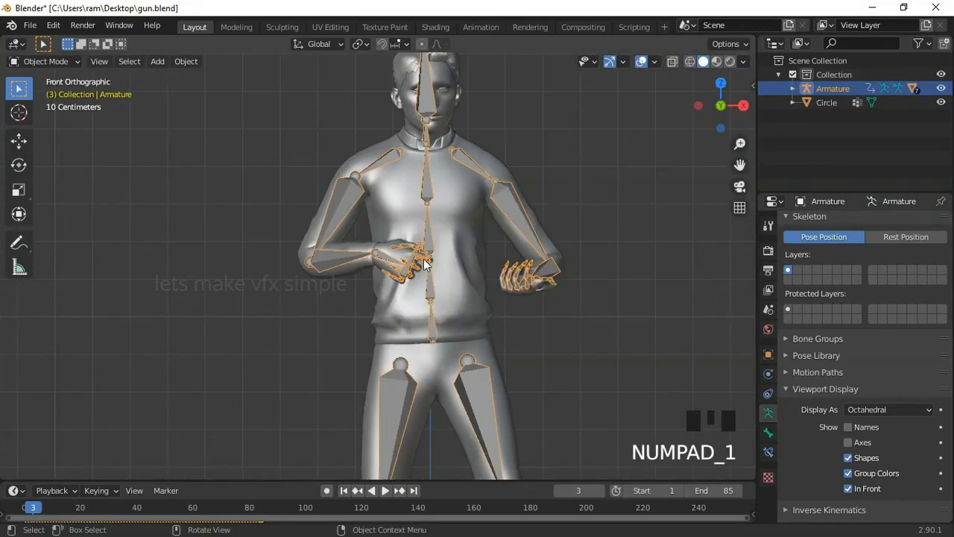
scroll(423, 258, down, 5)
shift+scroll(466, 306, down, 3)
scroll(472, 306, down, 2)
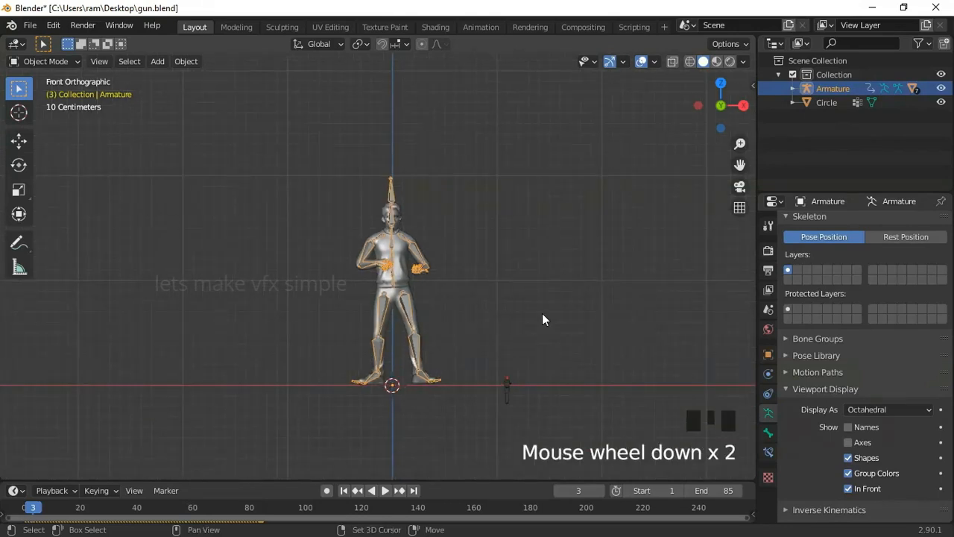
Step: Move the gun straight up along the Z axis from the floor to the height of the character's hands
shift+middle_drag(542, 313, 477, 368)
click(455, 379)
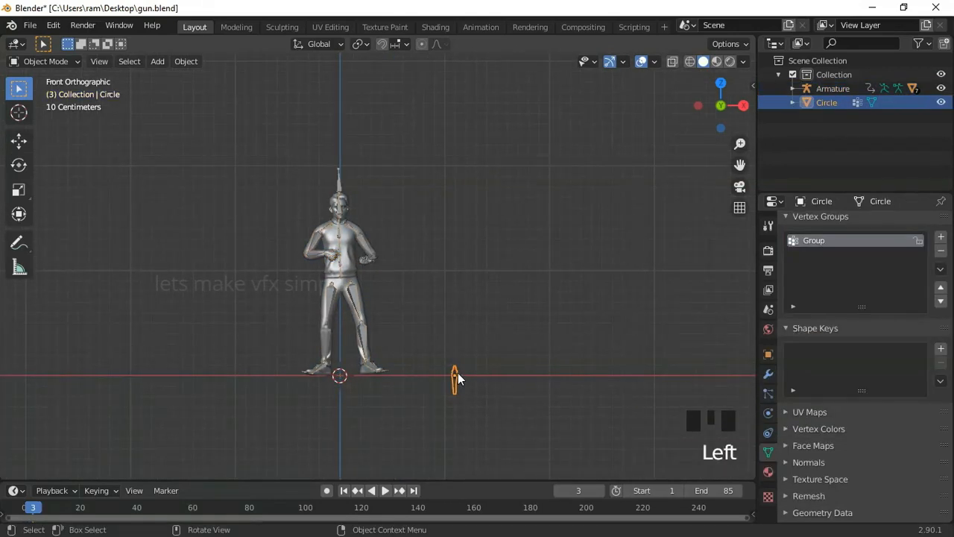
key(g)
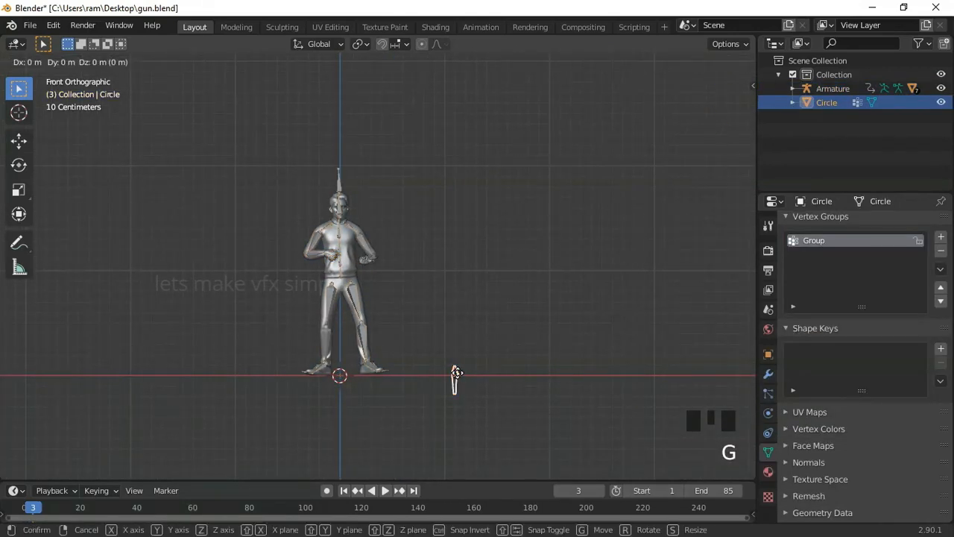
key(z)
click(479, 248)
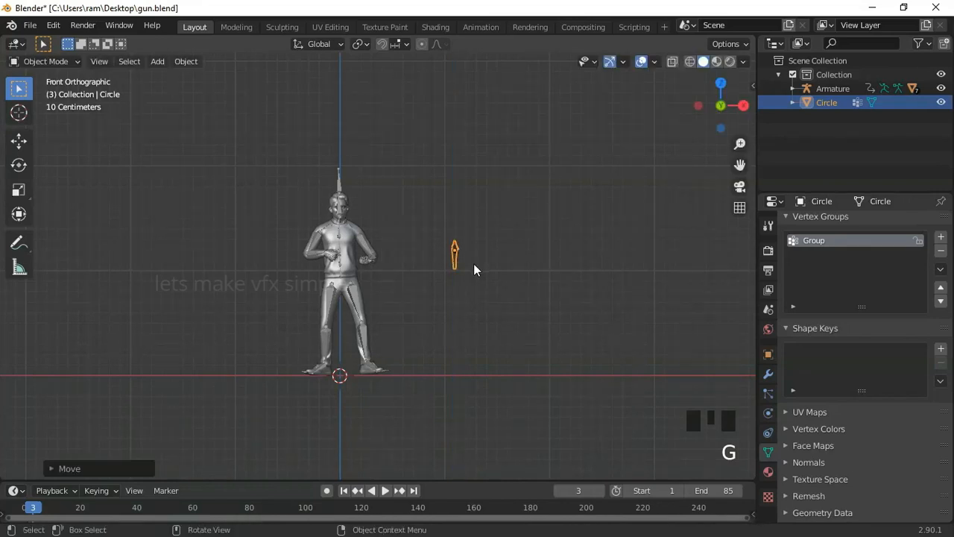
Step: From the top view, move the gun along the X axis until it overlaps the character's body
alt+middle_drag(469, 214, 484, 301)
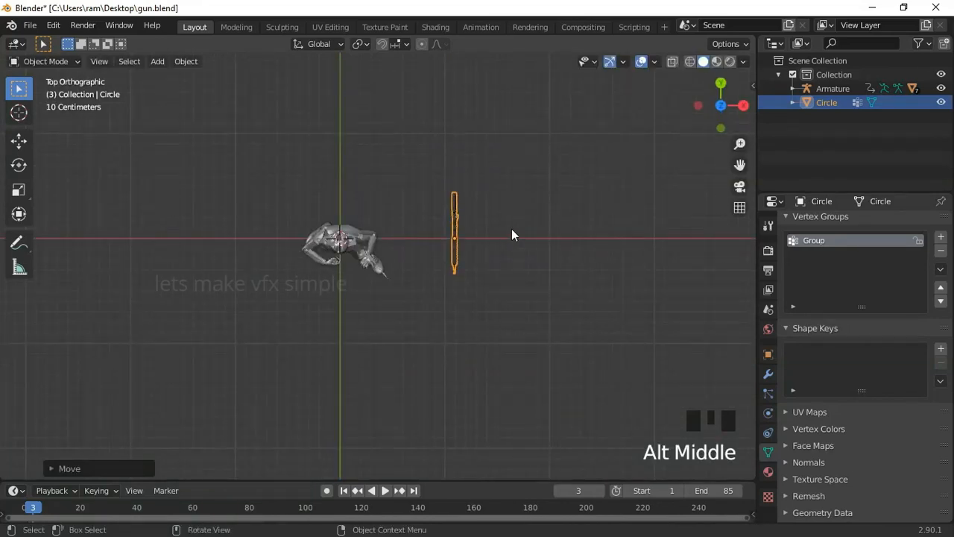
key(g)
key(x)
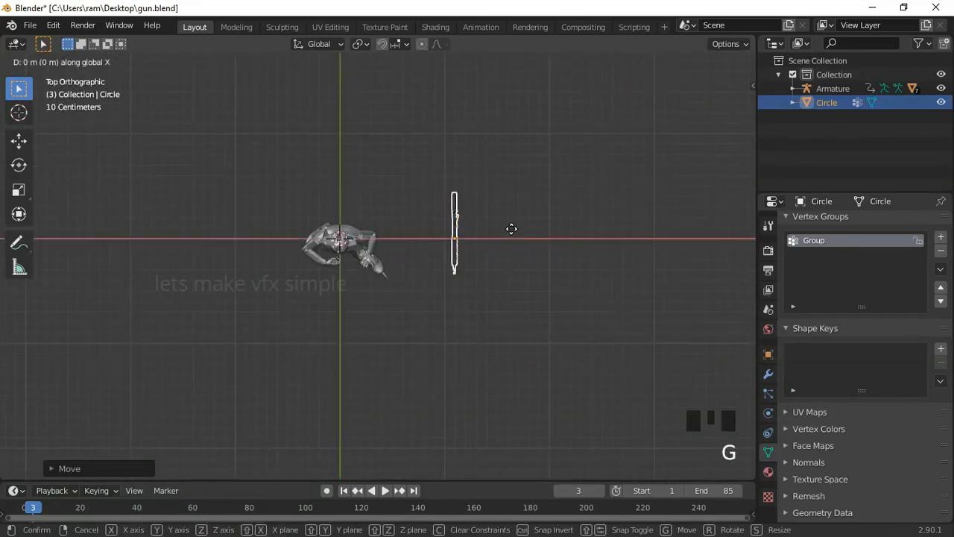
click(395, 247)
scroll(390, 246, up, 3)
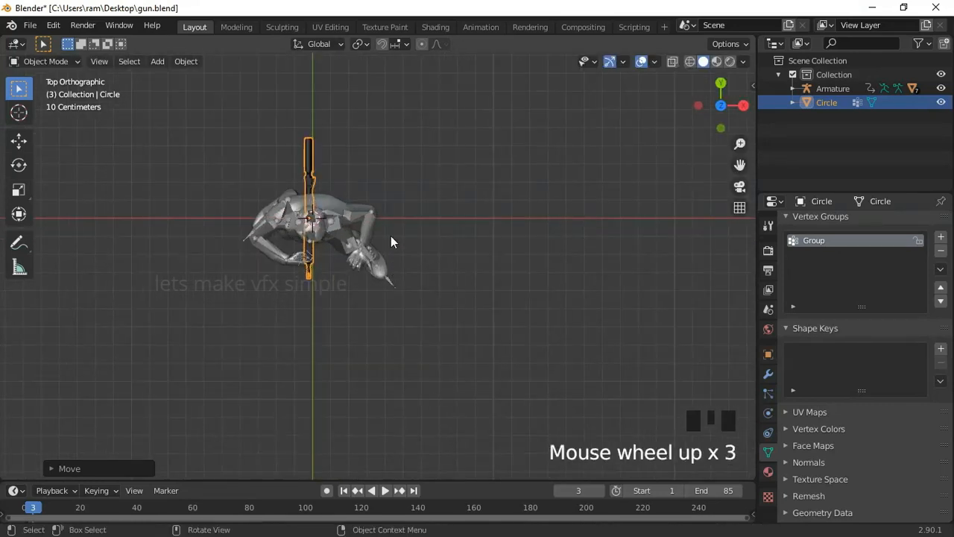
shift+middle_drag(391, 236, 467, 252)
scroll(466, 253, up, 1)
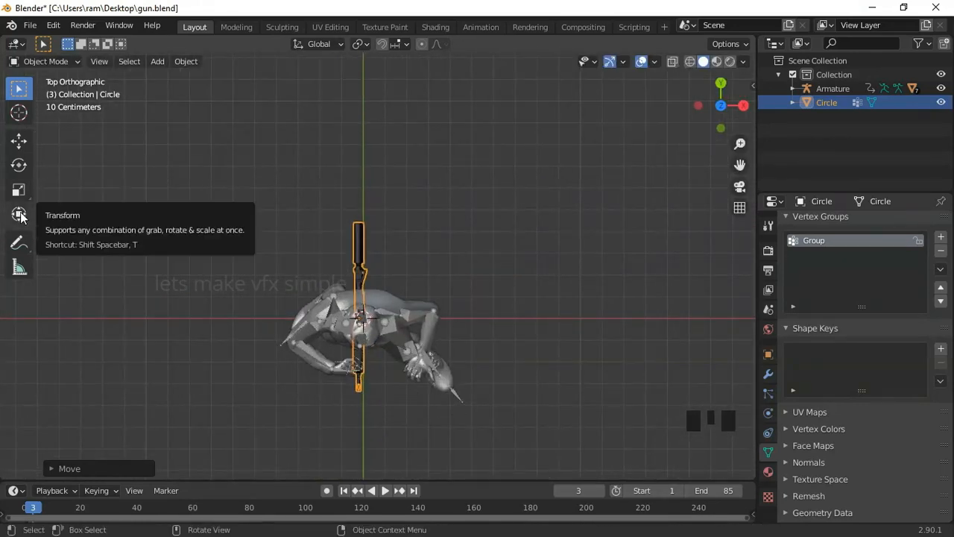
Step: Using the Transform tool in the top view, rotate the gun and move it in front of the chest so it spans both hands
click(20, 215)
shift+middle_drag(517, 336, 502, 264)
scroll(503, 264, up, 3)
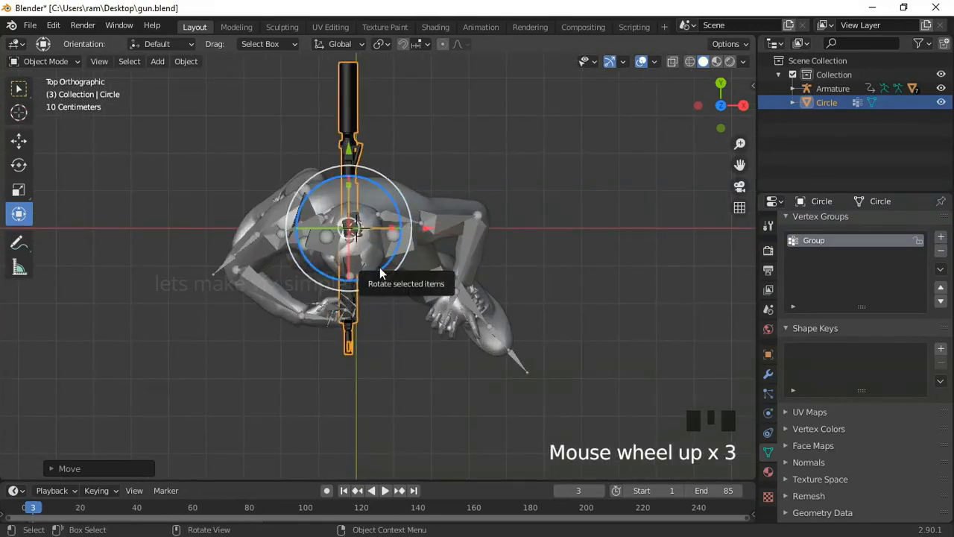
drag(379, 267, 428, 221)
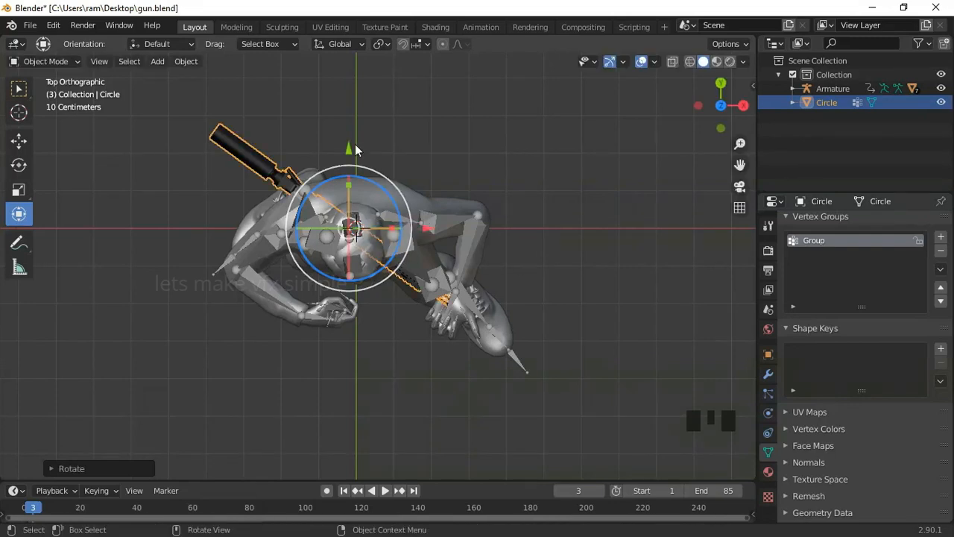
drag(348, 153, 438, 336)
drag(411, 243, 408, 229)
drag(465, 280, 463, 267)
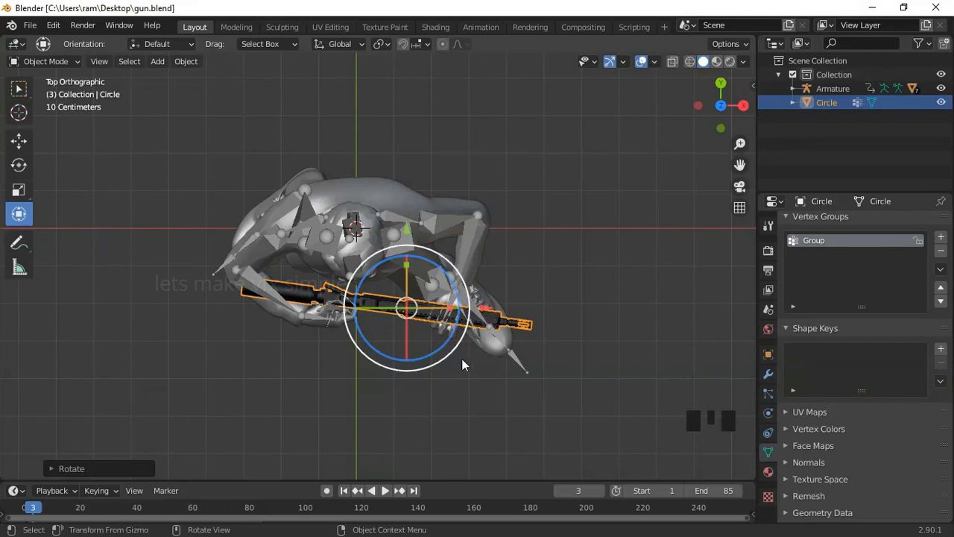
scroll(471, 380, up, 2)
scroll(537, 392, up, 1)
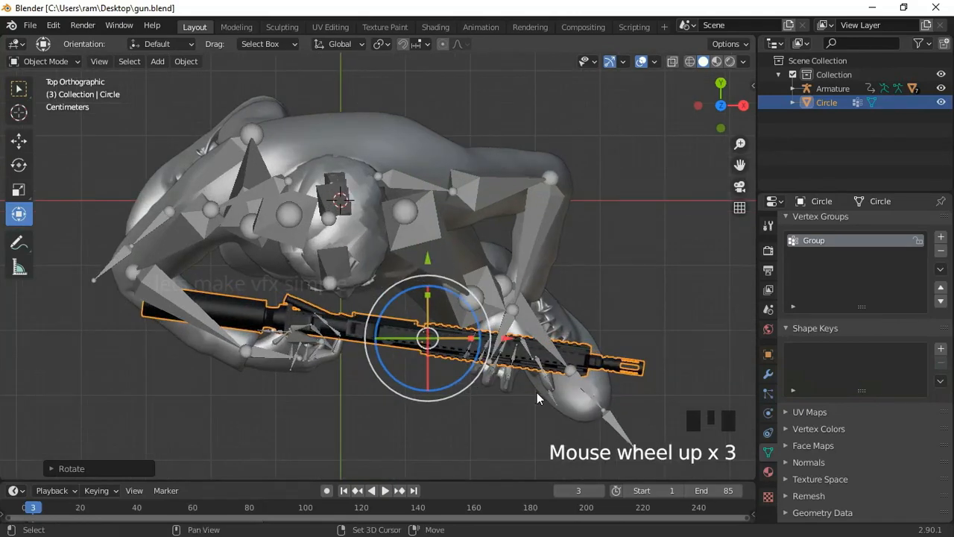
shift+middle_drag(536, 392, 547, 347)
scroll(505, 330, up, 2)
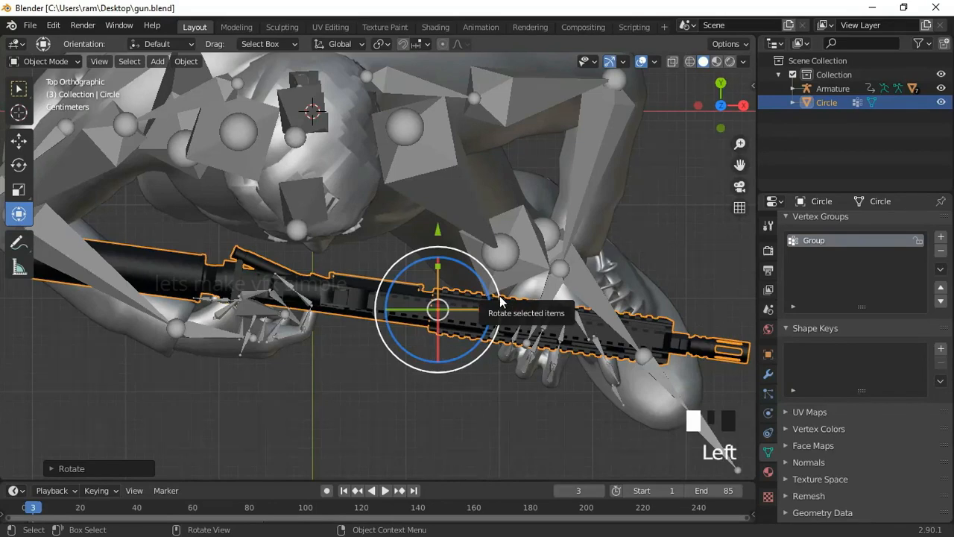
click(499, 300)
scroll(493, 319, down, 2)
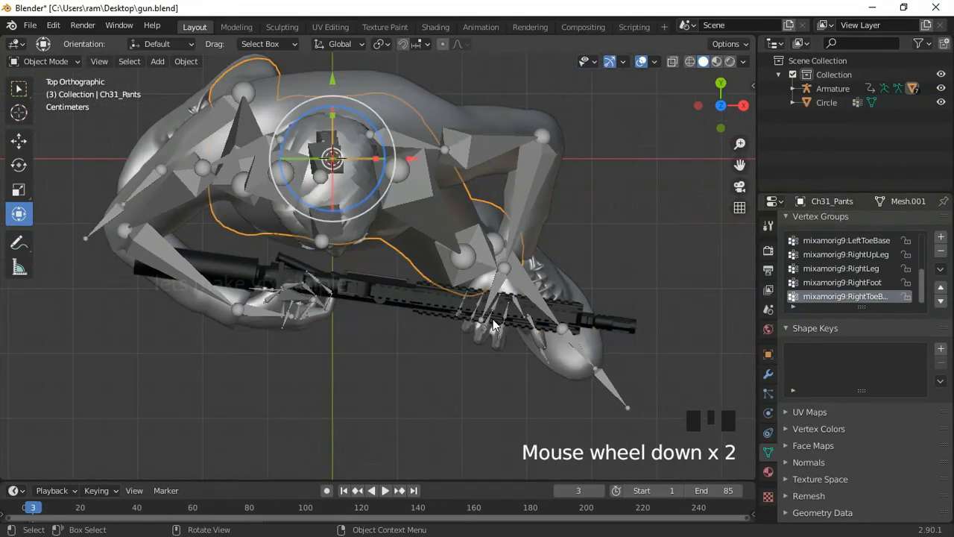
Step: In the front view, tilt the gun's muzzle downward and shift the gun so its grip sits in the right hand
alt+middle_drag(485, 375, 508, 323)
scroll(473, 281, down, 2)
scroll(485, 307, up, 3)
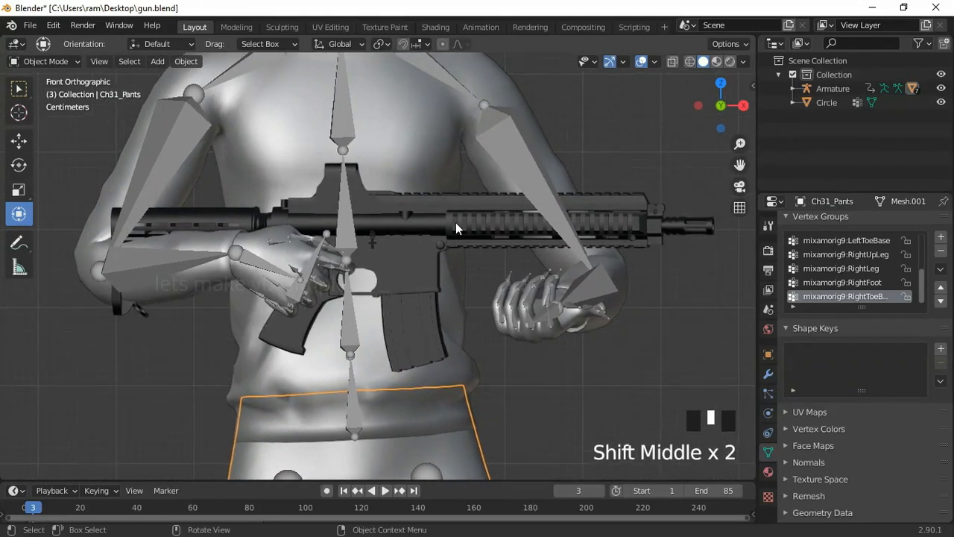
click(431, 216)
mouse_move(556, 254)
shift+middle_down()
mouse_move(572, 233)
mouse_move(556, 245)
shift+middle_up()
scroll(586, 217, up, 1)
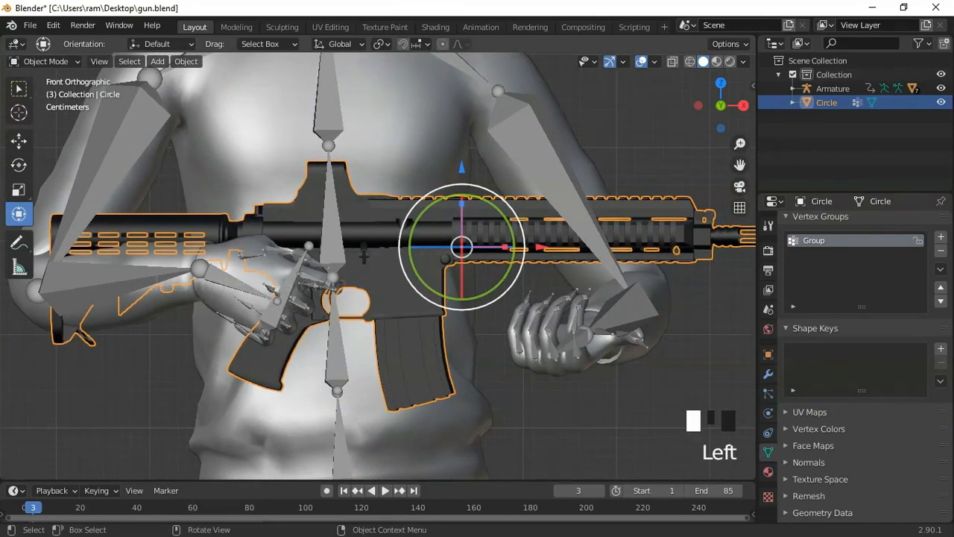
drag(507, 237, 554, 252)
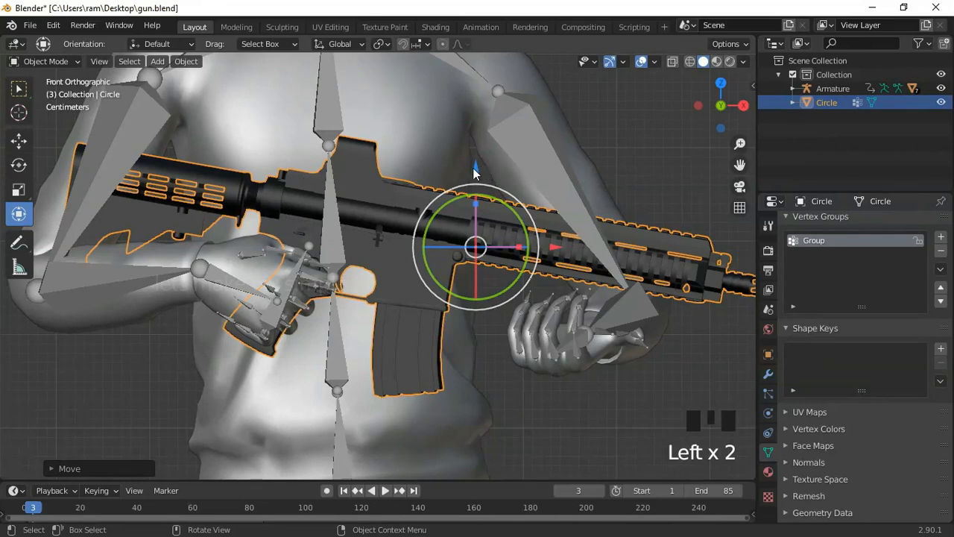
mouse_move(476, 173)
mouse_down()
mouse_move(476, 186)
mouse_move(476, 177)
mouse_up()
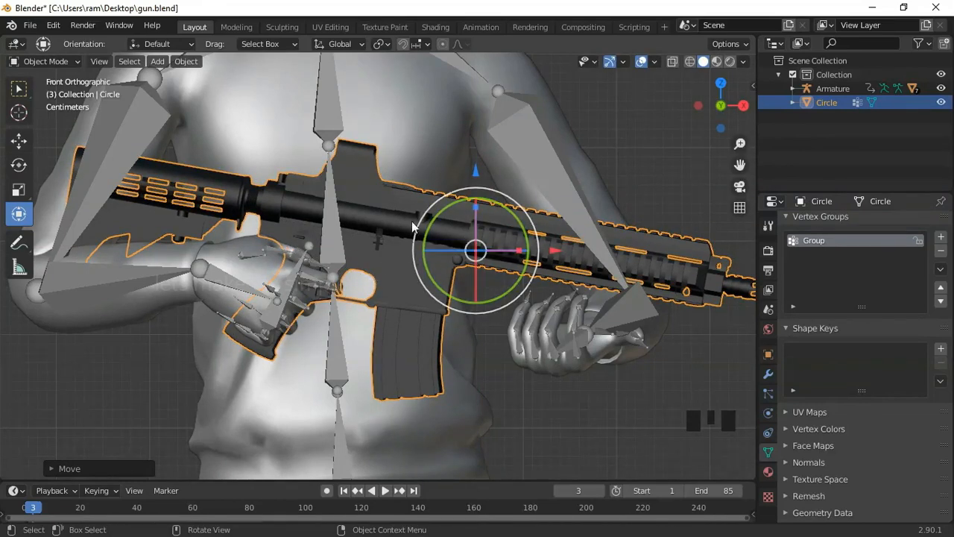
Step: Turn off In Front display for the armature so the bones no longer cover the hands and gun
middle_drag(412, 221, 389, 225)
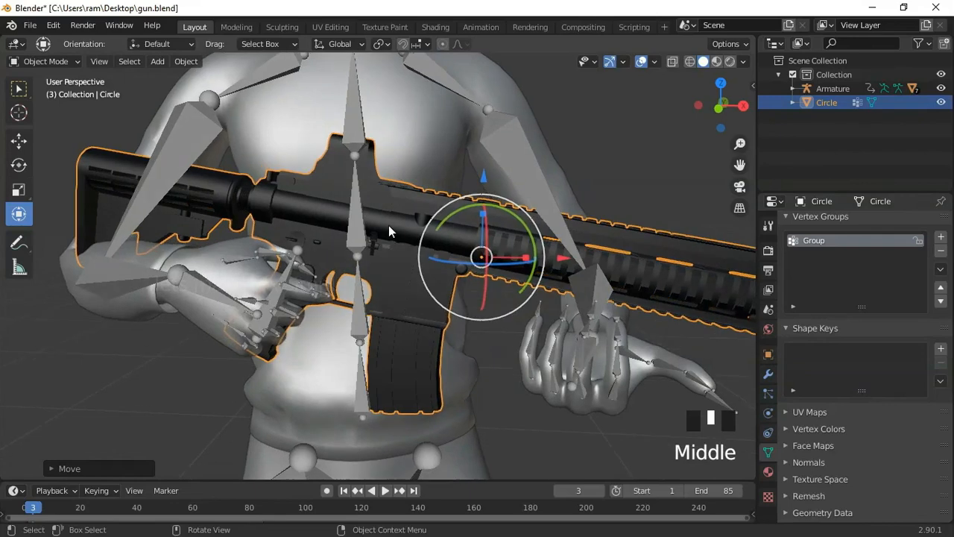
click(191, 124)
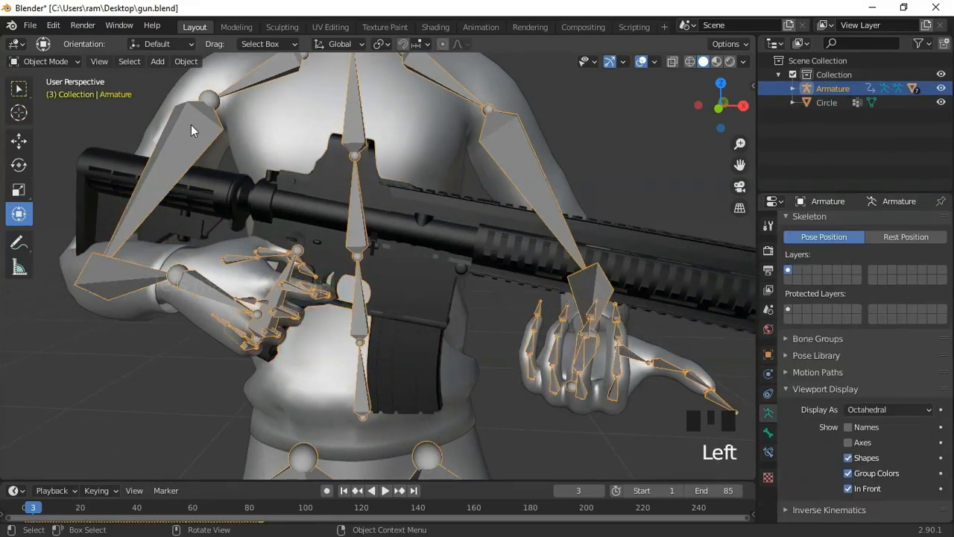
click(848, 489)
middle_drag(471, 347, 548, 313)
middle_drag(507, 286, 461, 227)
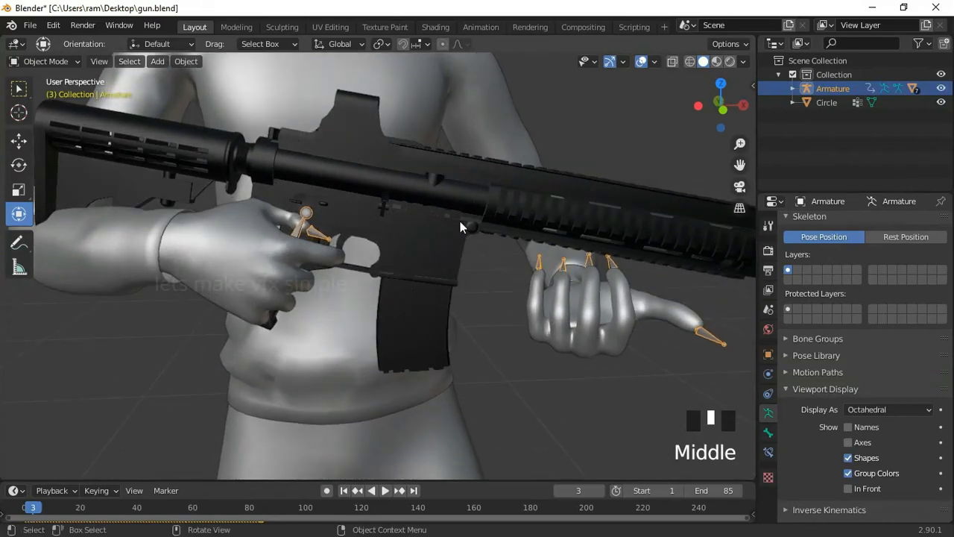
Step: Move and rotate the gun further so the grip fits the right hand and the handguard rests on the left hand
click(465, 246)
shift+middle_drag(577, 286, 548, 277)
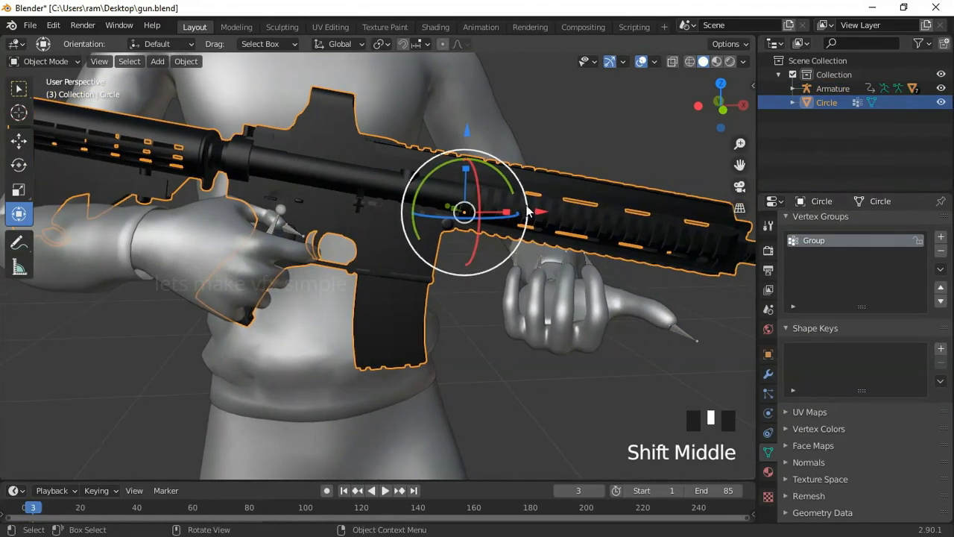
drag(528, 211, 468, 154)
middle_drag(578, 179, 538, 190)
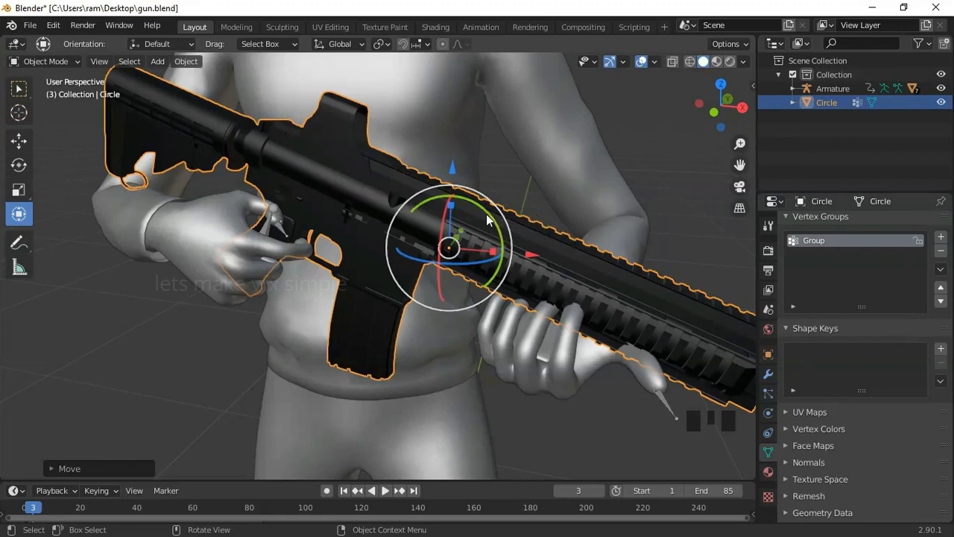
middle_drag(533, 206, 448, 277)
drag(448, 279, 427, 302)
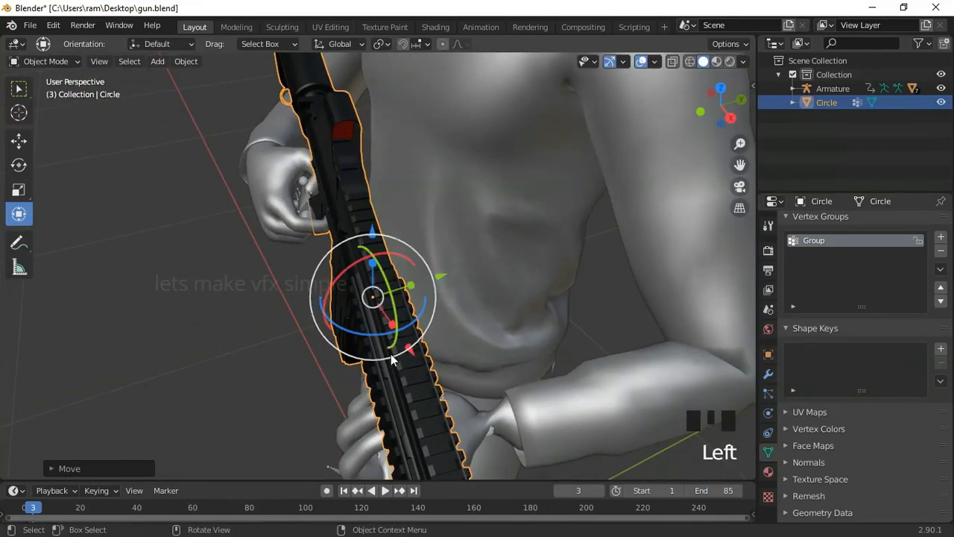
drag(368, 334, 373, 335)
Step: Fine-tune the gun's rotation and depth against both hands, checking the right-hand grip up close and from the side
middle_drag(290, 239, 351, 186)
scroll(402, 199, up, 2)
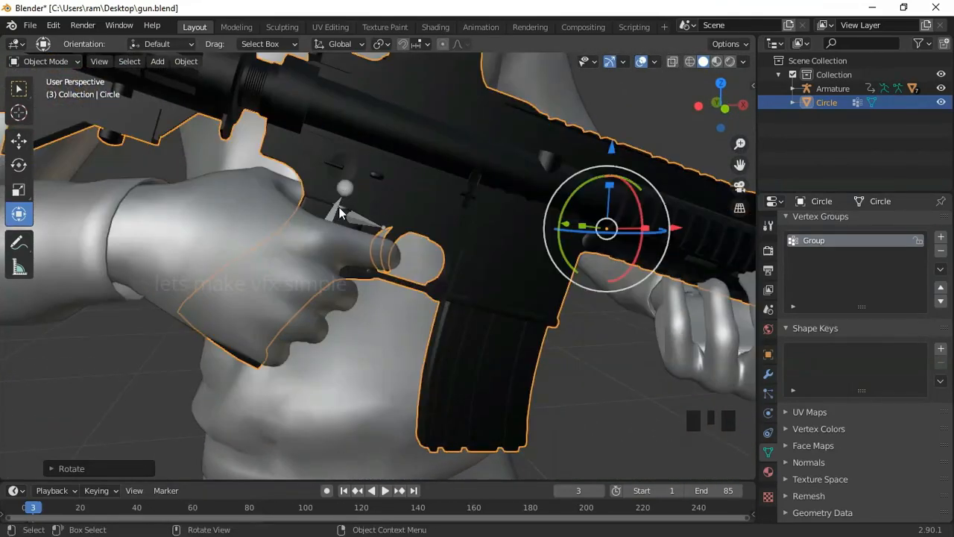
scroll(359, 202, down, 1)
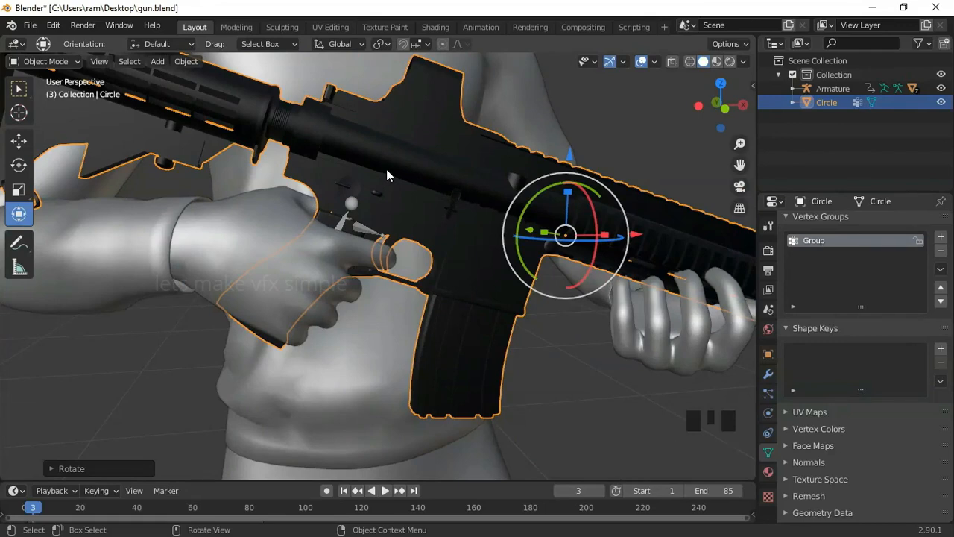
shift+middle_drag(373, 225, 397, 263)
scroll(432, 209, up, 2)
scroll(363, 211, down, 1)
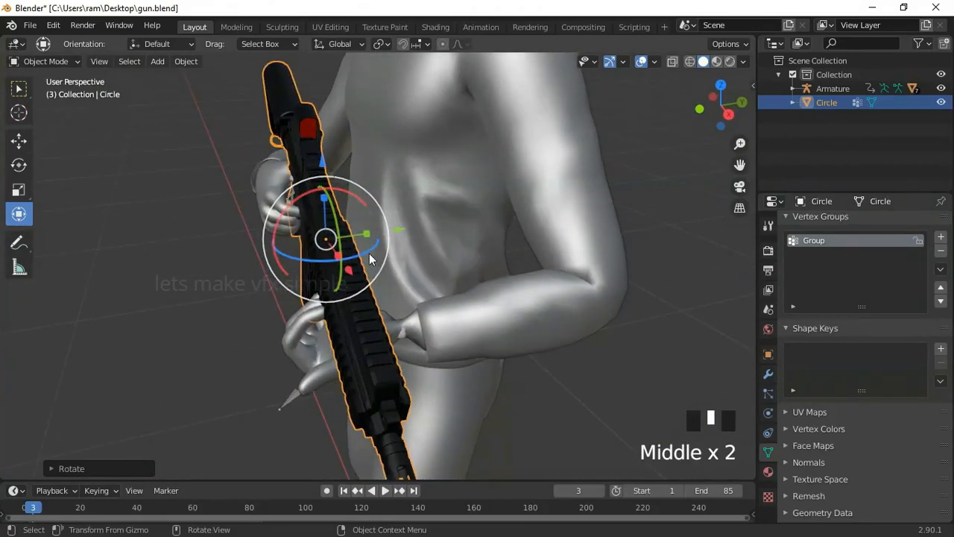
drag(367, 256, 366, 240)
middle_drag(366, 240, 411, 243)
drag(399, 236, 389, 231)
middle_drag(390, 231, 528, 171)
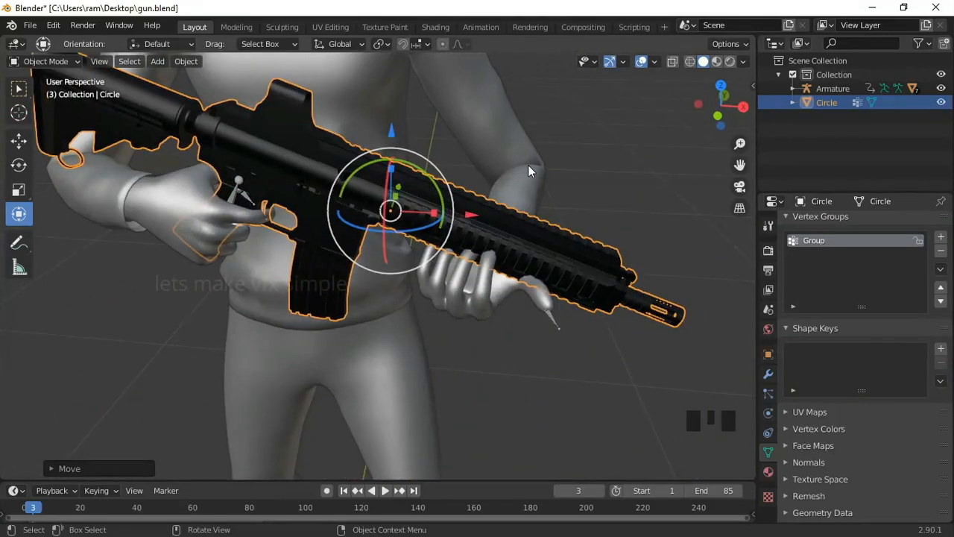
Step: Parent the gun to the armature's new right-hand bone using the Bone option
scroll(528, 170, down, 3)
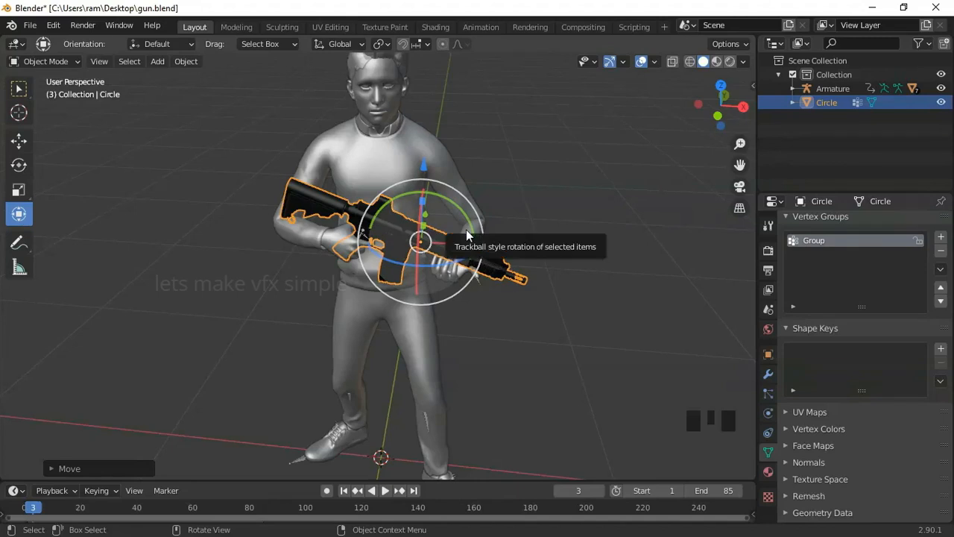
scroll(466, 232, up, 2)
shift+middle_drag(468, 234, 457, 268)
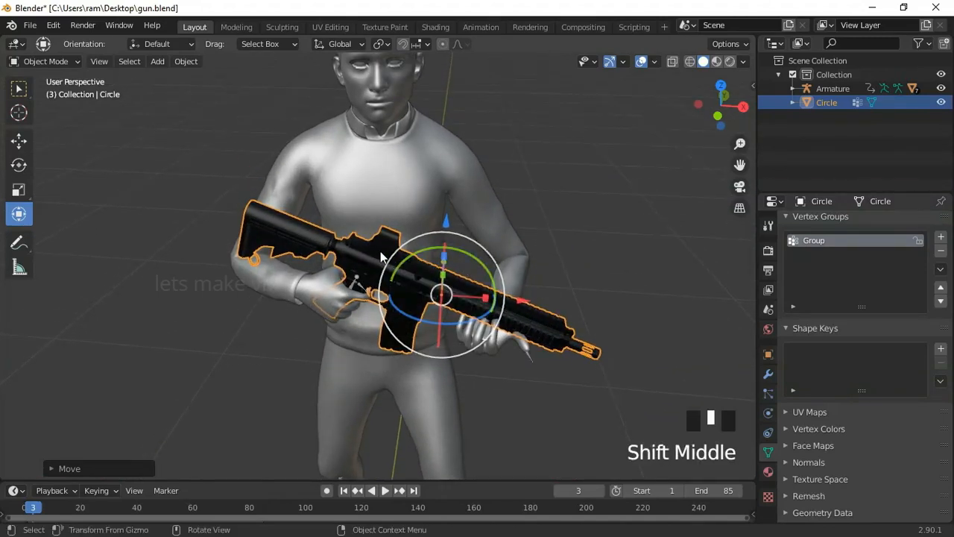
shift+click(356, 285)
scroll(356, 286, down, 3)
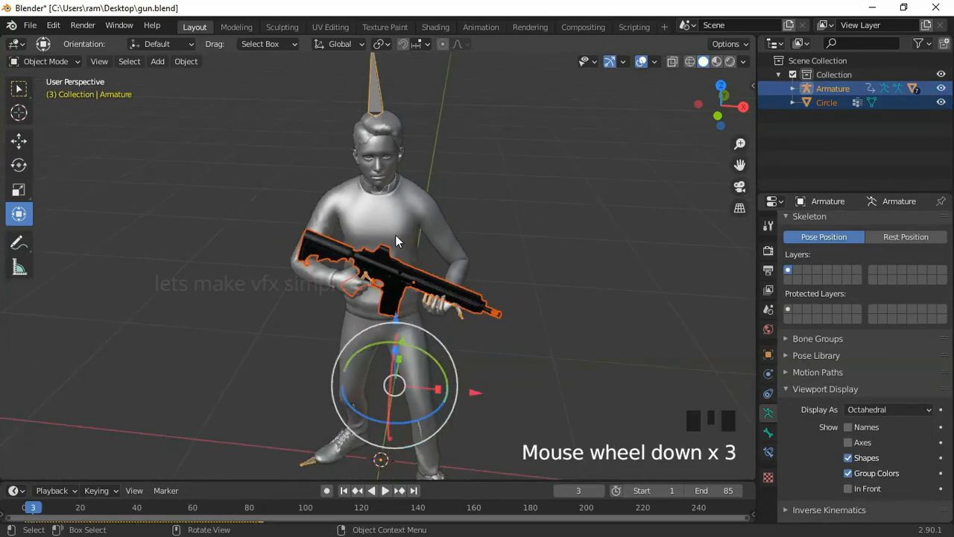
scroll(402, 274, up, 3)
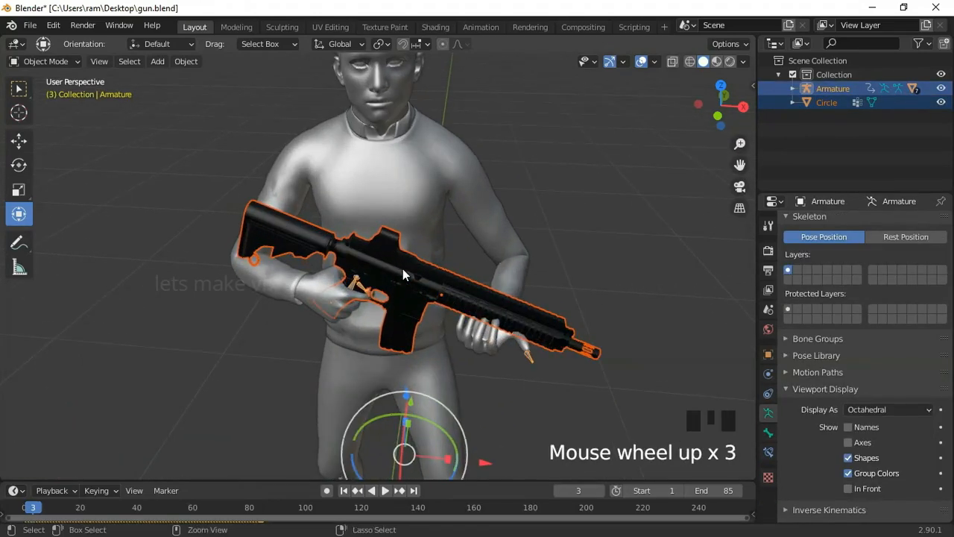
key(ctrl+p)
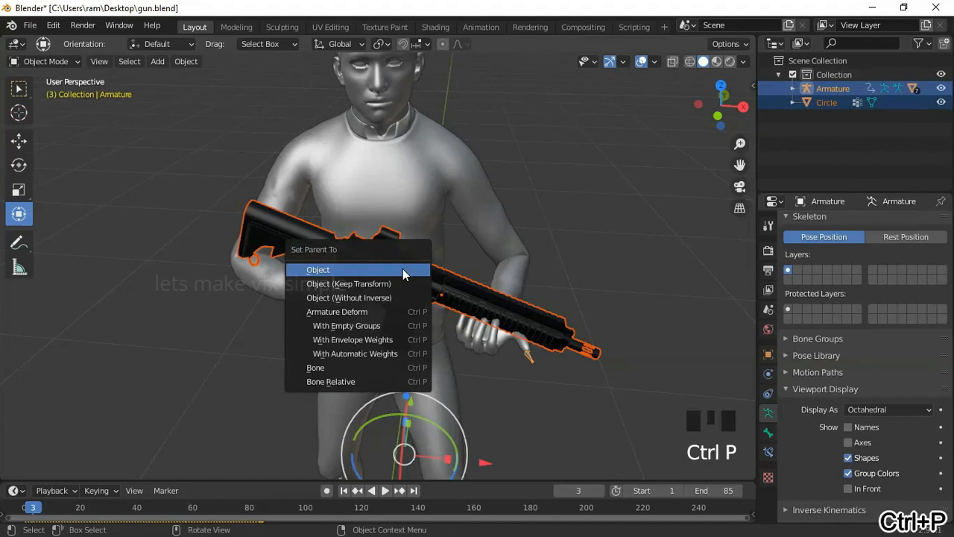
click(328, 368)
Step: Play the animation to check how the gun follows the character's right hand
scroll(349, 359, down, 2)
scroll(349, 357, up, 2)
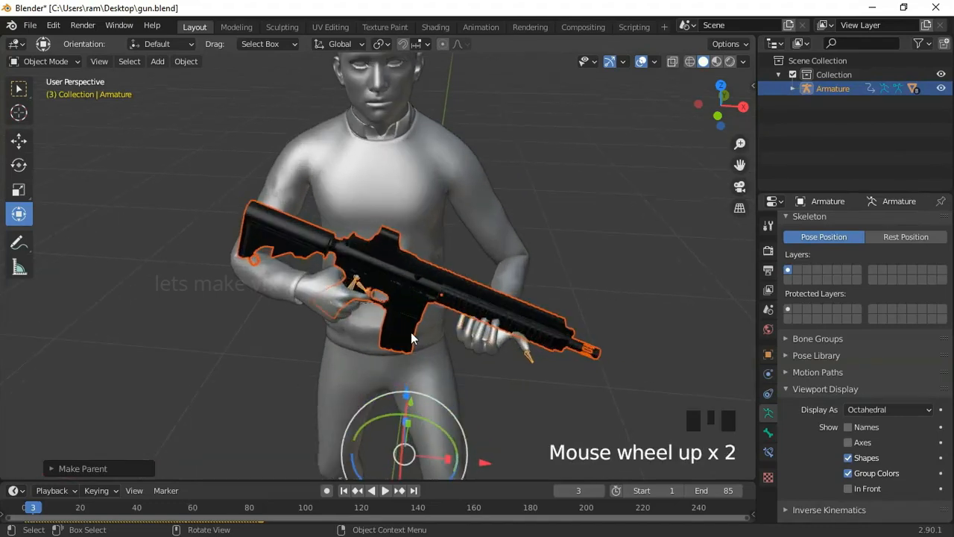
middle_drag(410, 331, 443, 302)
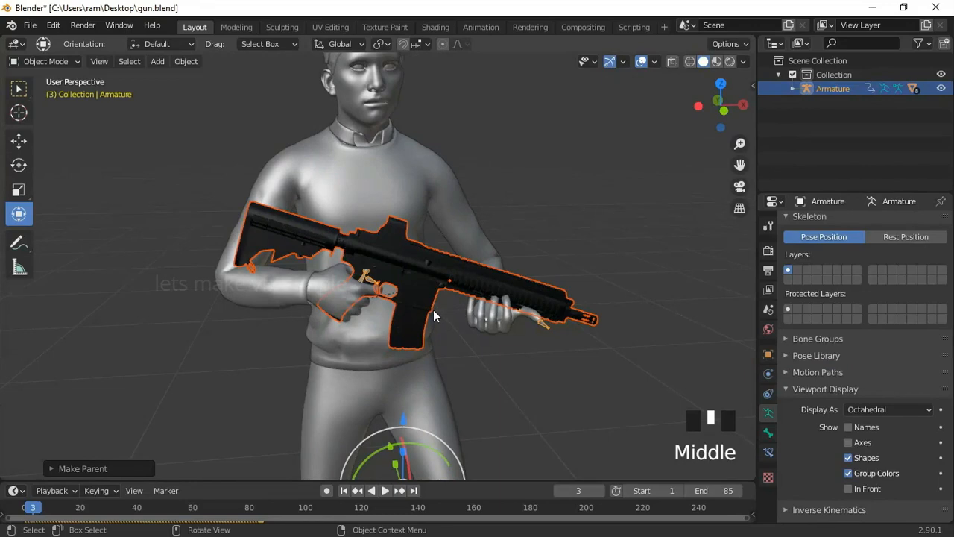
scroll(420, 317, down, 1)
click(384, 490)
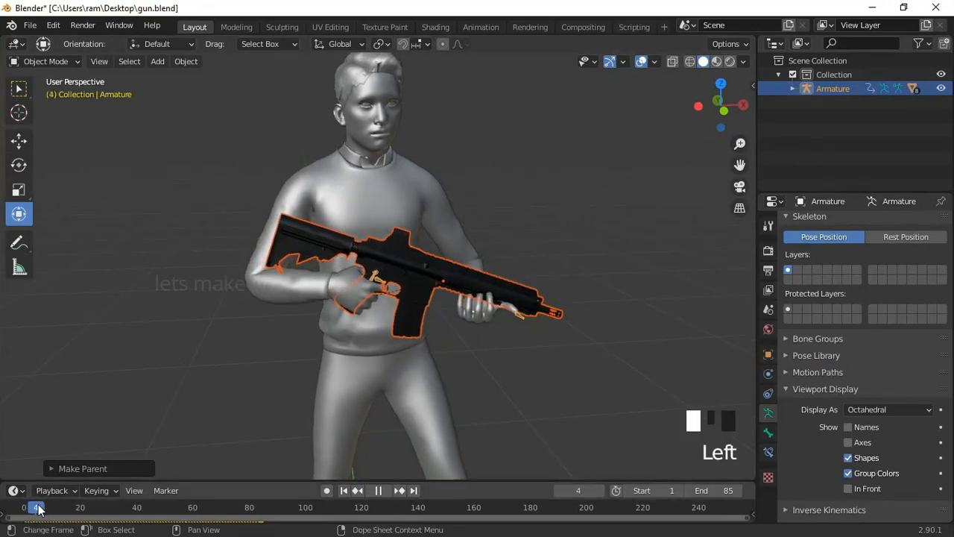
Step: Scrub through the first frames and examine the gun's fit in both hands from the front and side
drag(63, 507, 41, 507)
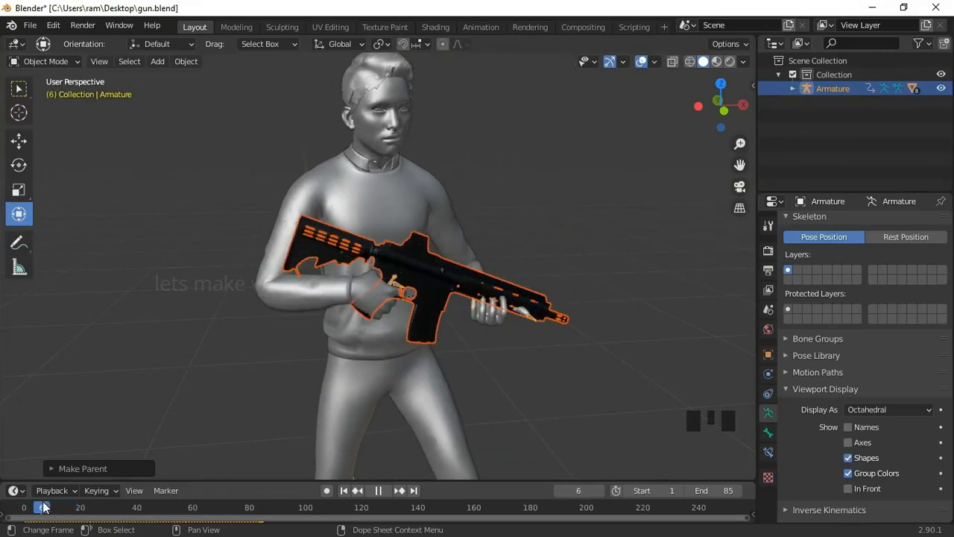
scroll(231, 424, up, 3)
shift+middle_drag(232, 423, 340, 317)
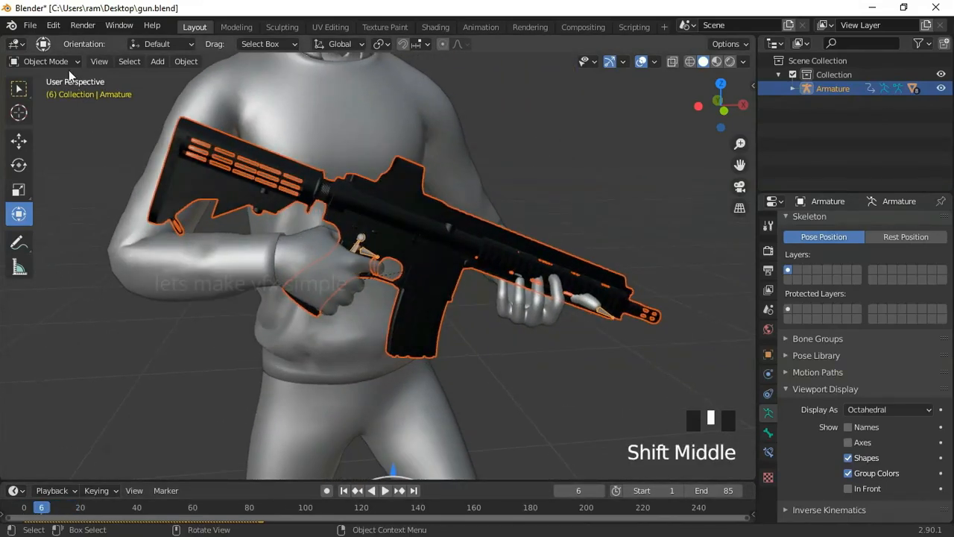
drag(54, 509, 22, 501)
scroll(436, 260, down, 2)
middle_drag(436, 261, 407, 275)
scroll(544, 234, down, 3)
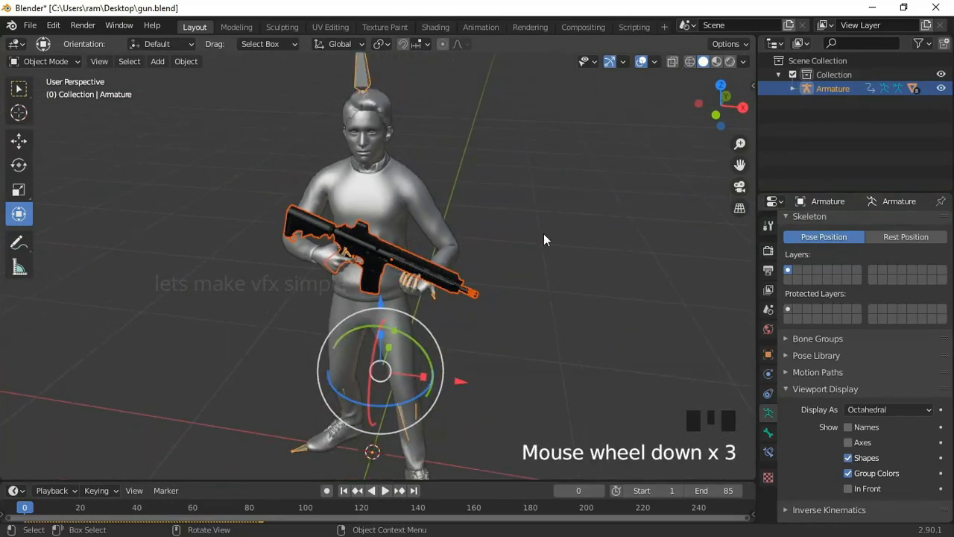
middle_drag(544, 233, 452, 207)
scroll(405, 345, down, 3)
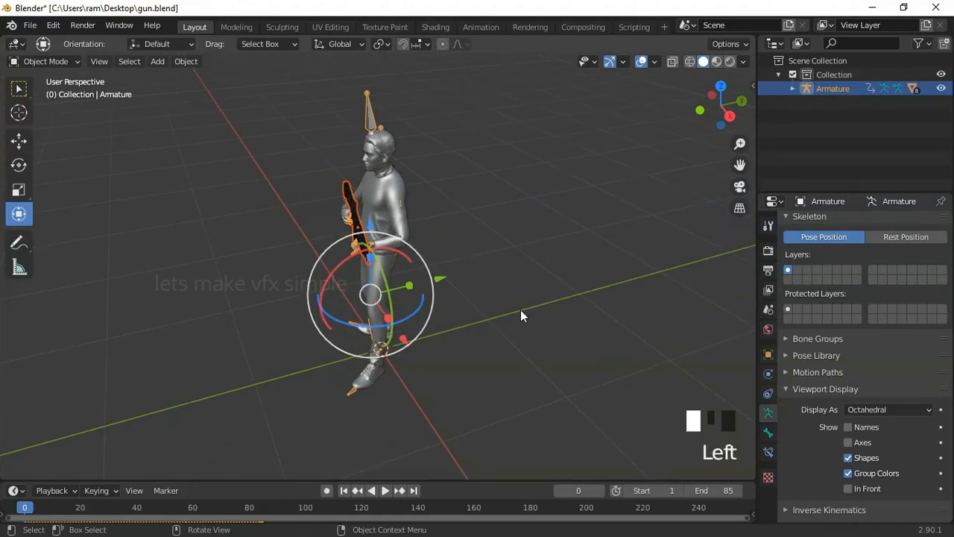
Step: Play the animation from the start and inspect the gun against both hands from several angles, finishing on frame 1
click(385, 489)
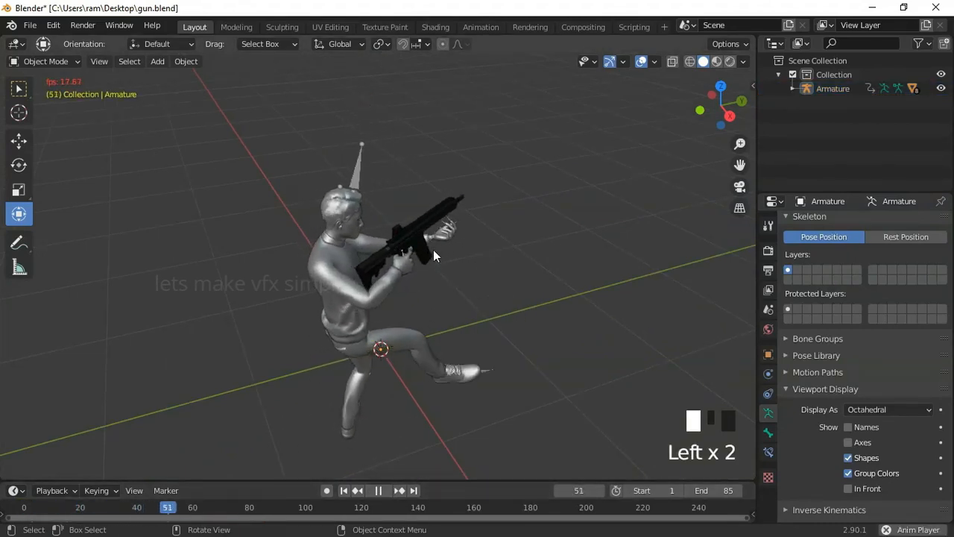
middle_drag(565, 246, 466, 246)
scroll(463, 249, up, 4)
scroll(365, 231, down, 2)
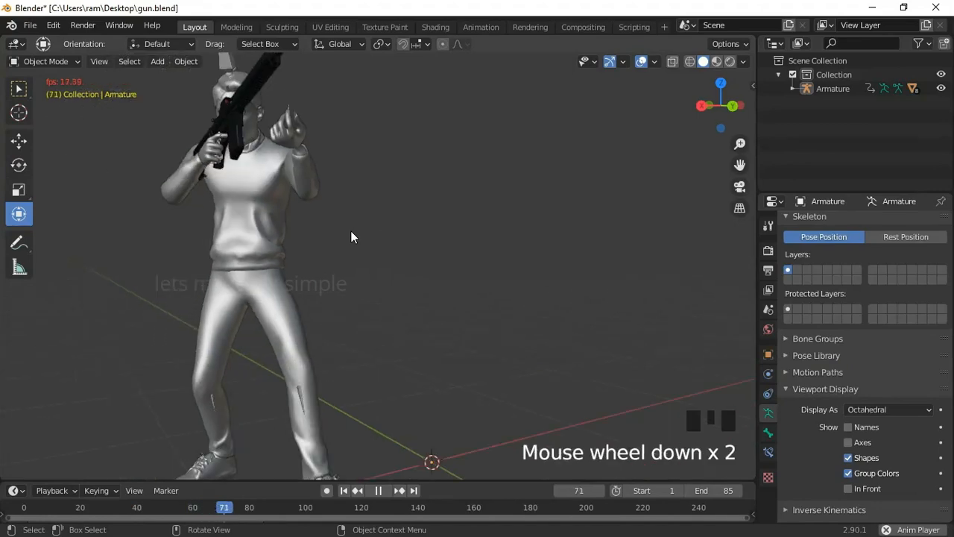
middle_drag(351, 231, 400, 256)
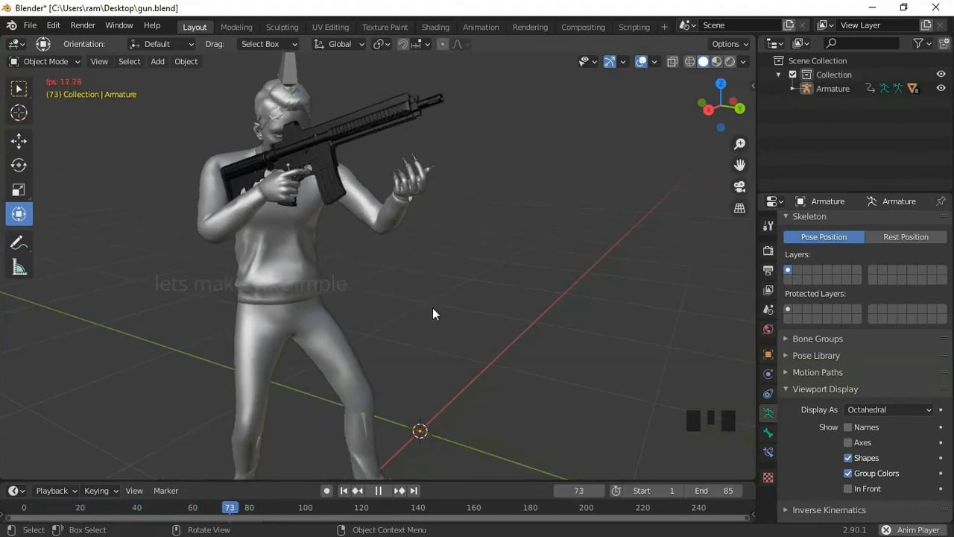
click(344, 491)
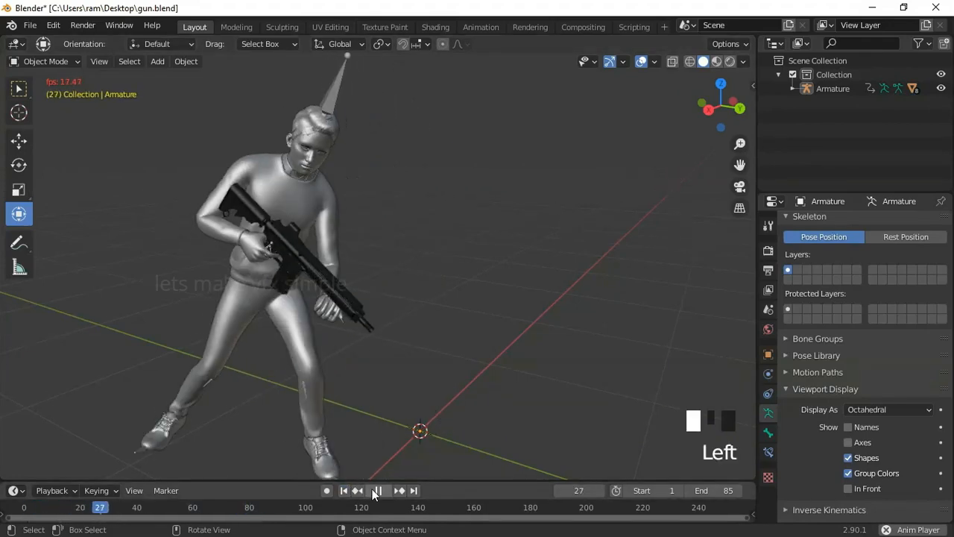
click(348, 492)
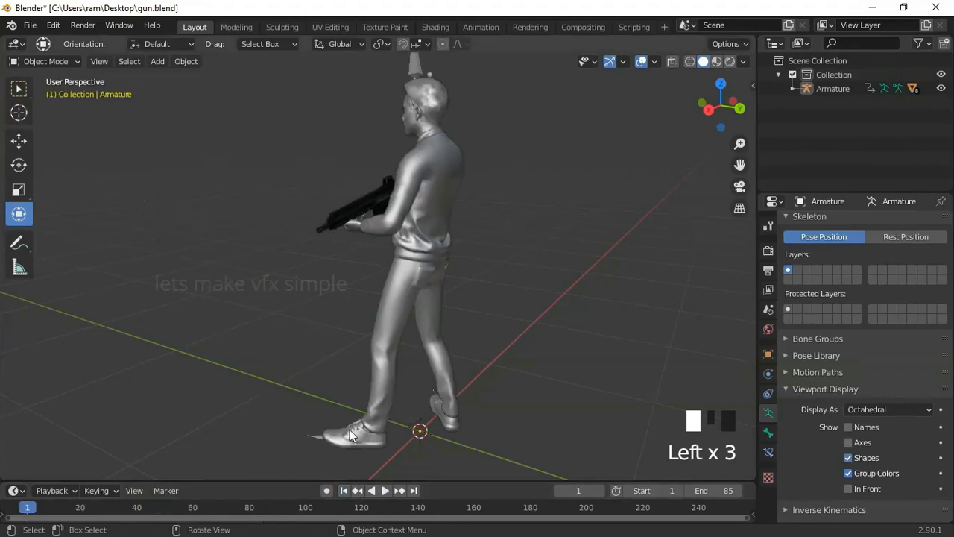
middle_drag(333, 302, 371, 356)
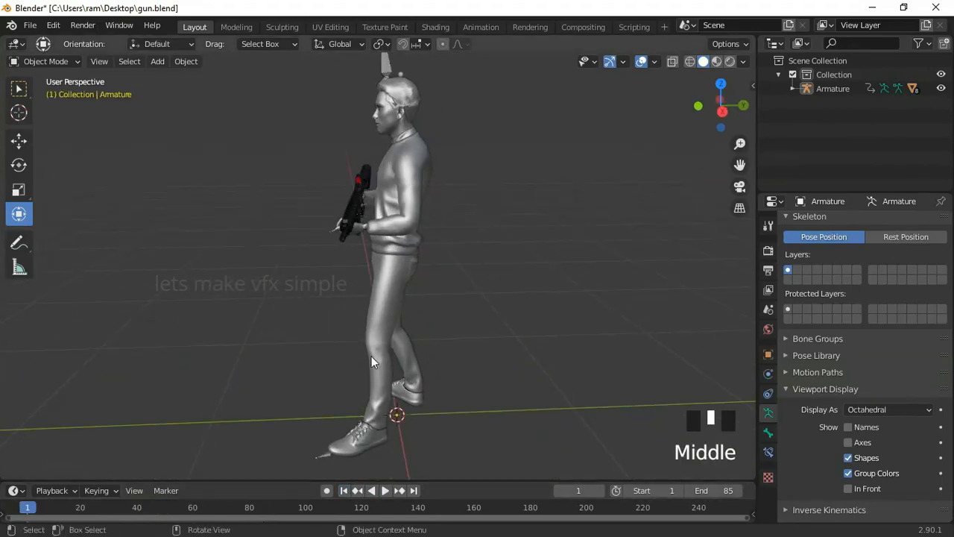
Step: Go to frame 86 and select the armature, checking the left hand's position relative to the gun
click(45, 511)
click(267, 509)
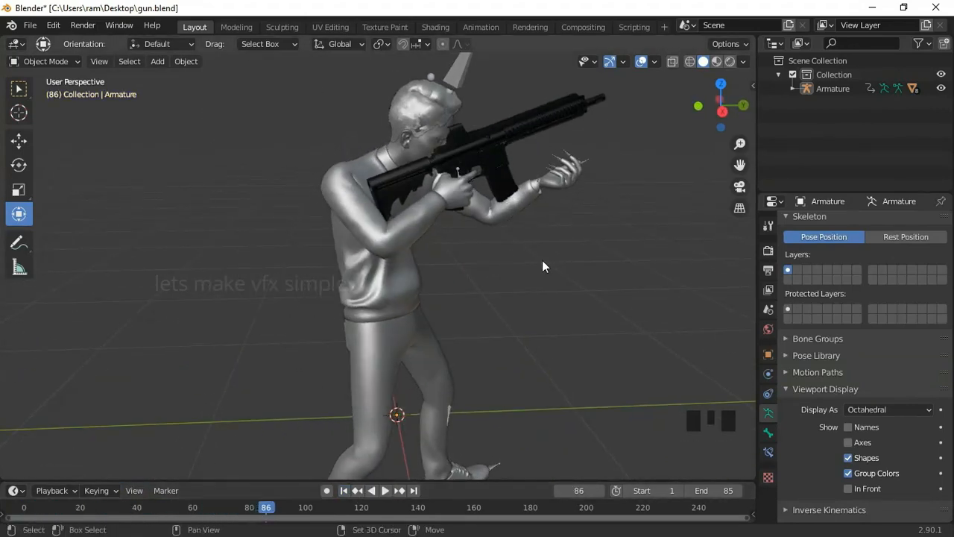
middle_drag(542, 262, 291, 267)
click(290, 266)
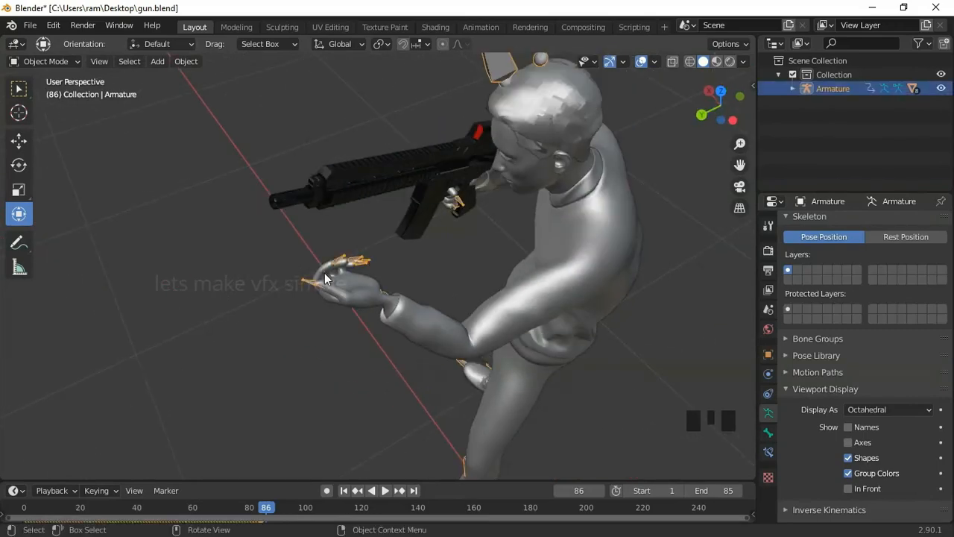
scroll(324, 273, down, 2)
alt+middle_drag(286, 299, 346, 292)
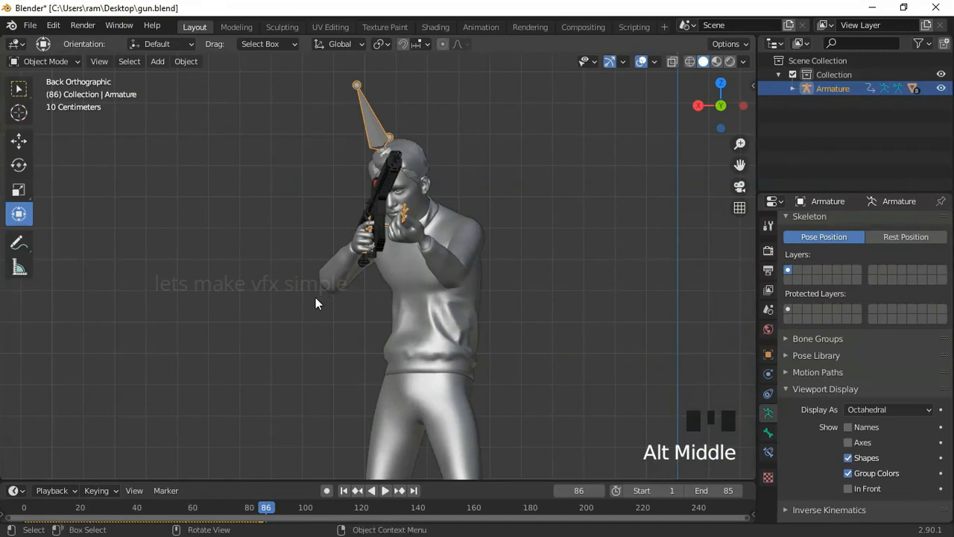
Step: Put the armature in Edit Mode and view the character from the front with the left hand and gun in sight
click(51, 60)
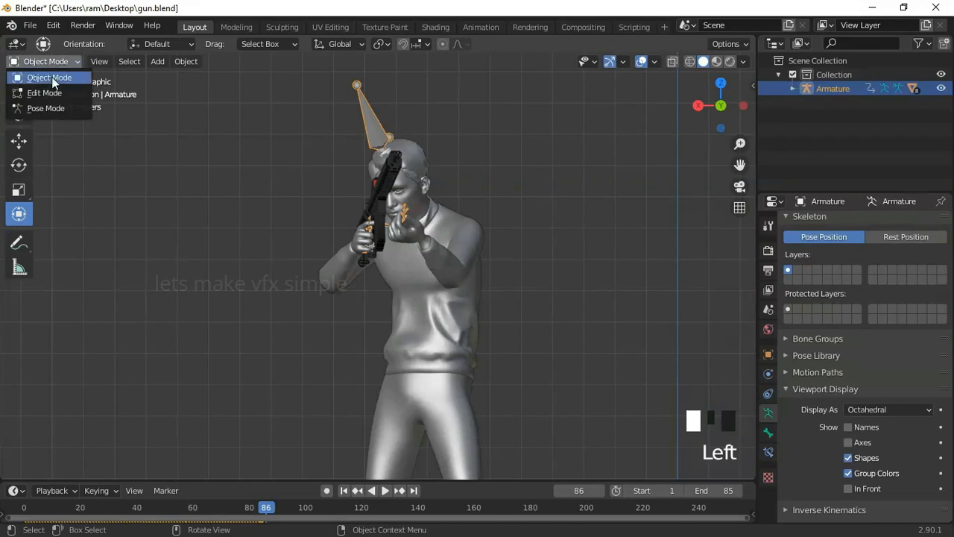
click(49, 92)
scroll(362, 195, down, 3)
shift+middle_drag(441, 223, 299, 231)
scroll(275, 250, up, 1)
alt+middle_drag(210, 267, 311, 264)
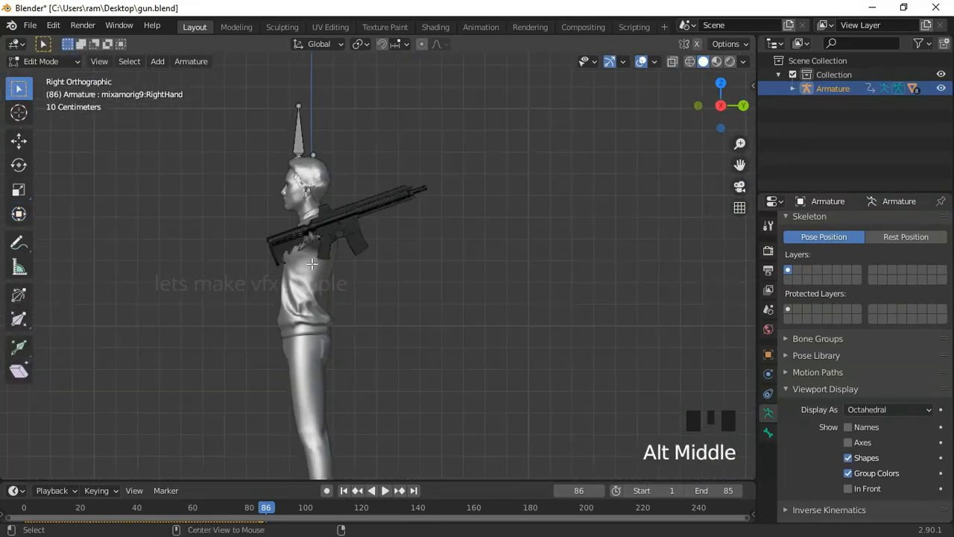
alt+middle_drag(220, 264, 448, 275)
scroll(519, 252, up, 3)
shift+middle_drag(520, 251, 353, 299)
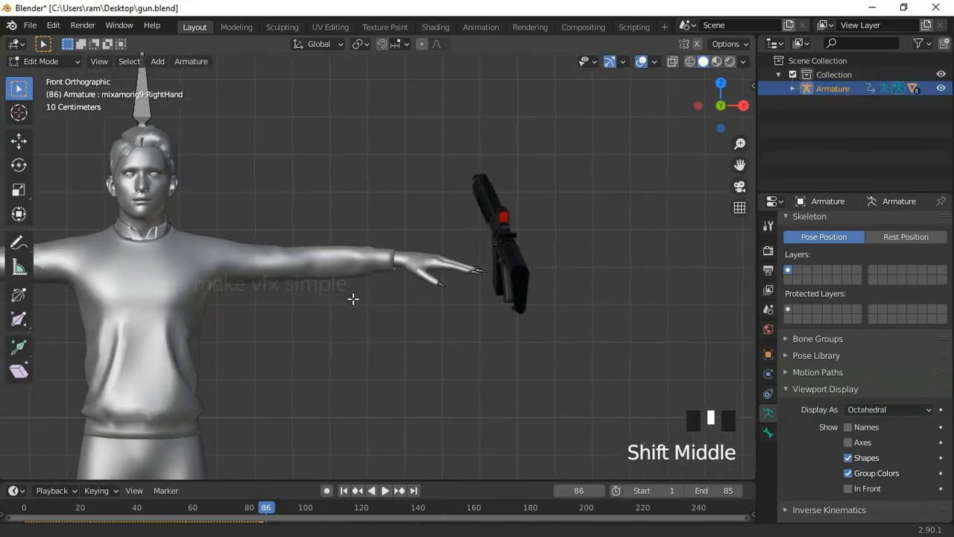
scroll(420, 276, up, 3)
shift+middle_drag(421, 277, 363, 313)
scroll(369, 281, down, 10)
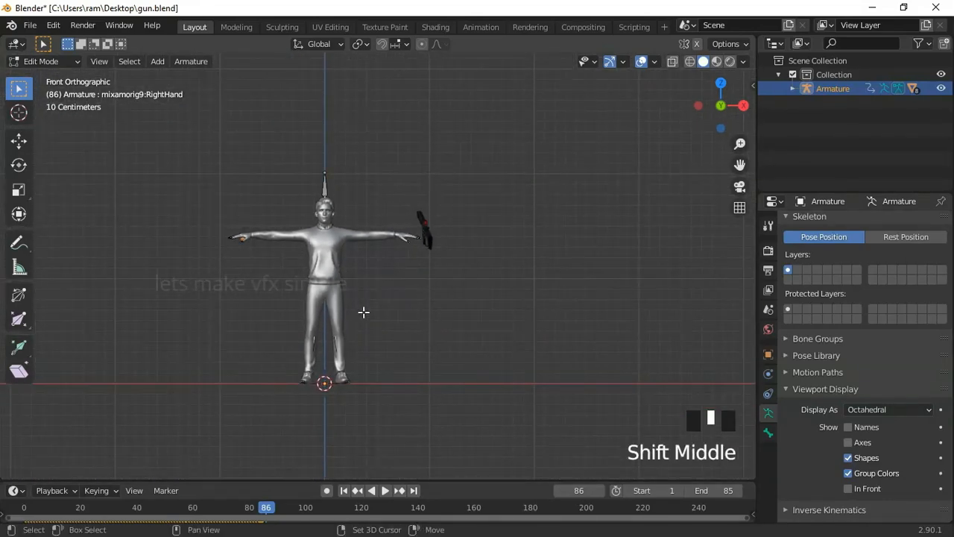
Step: Add a new bone to the armature at the 3D cursor and scale it down
key(shift+a)
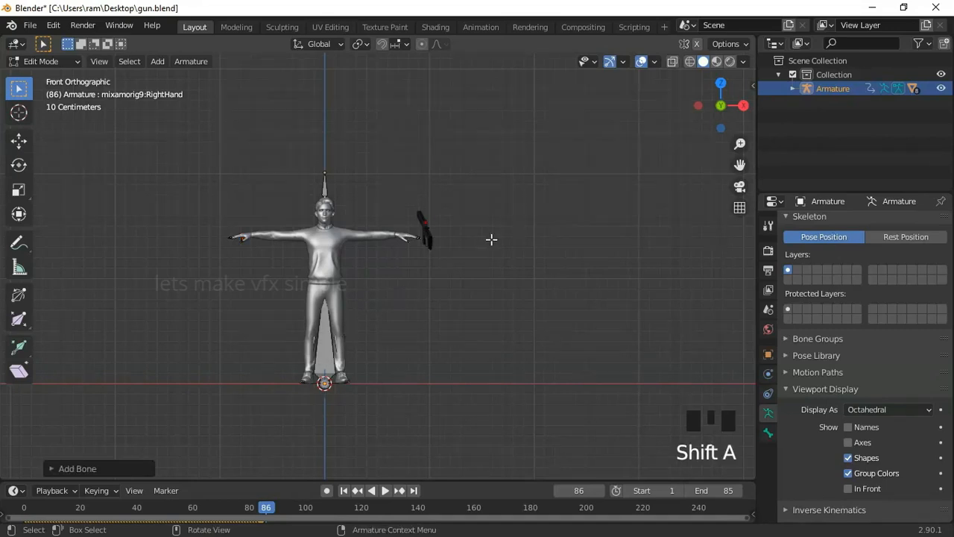
key(s)
right_click(409, 283)
click(328, 345)
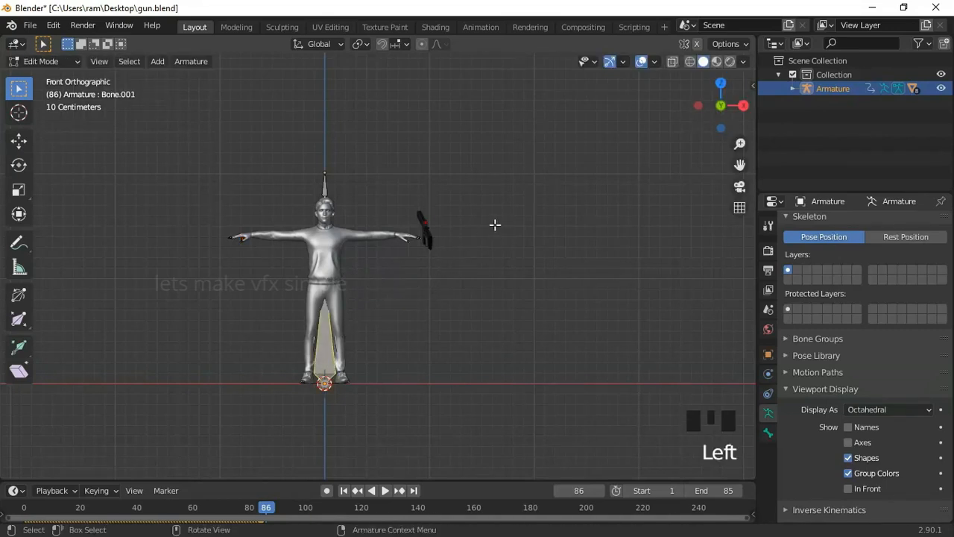
key(s)
click(366, 298)
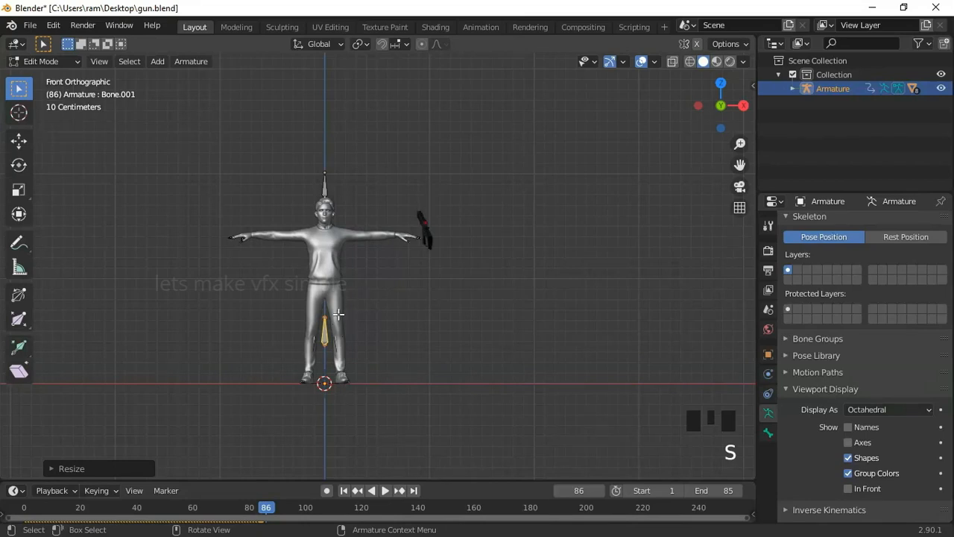
Step: Move the new bone up about 0.81 m along Z to arm height and along X past the left hand
key(g)
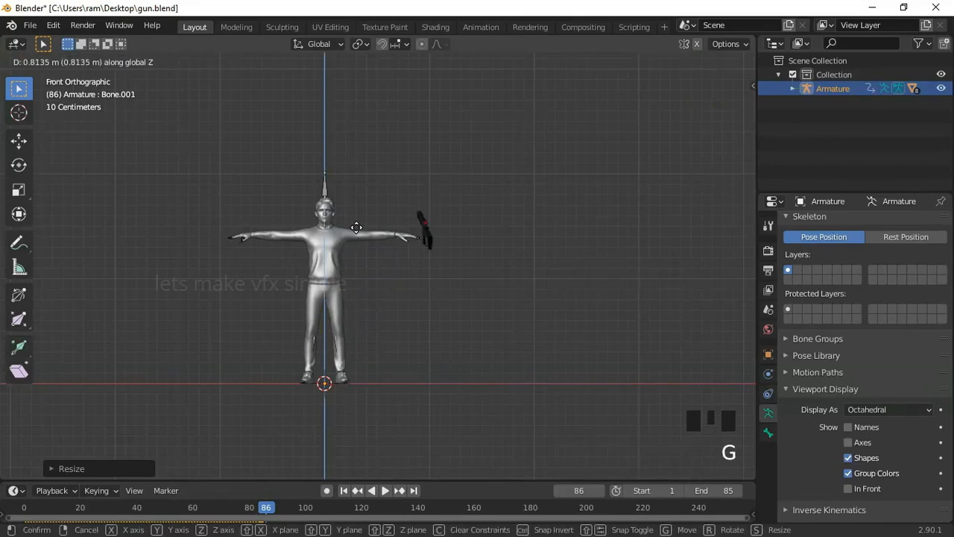
click(357, 225)
shift+middle_drag(380, 207, 409, 246)
scroll(383, 326, up, 2)
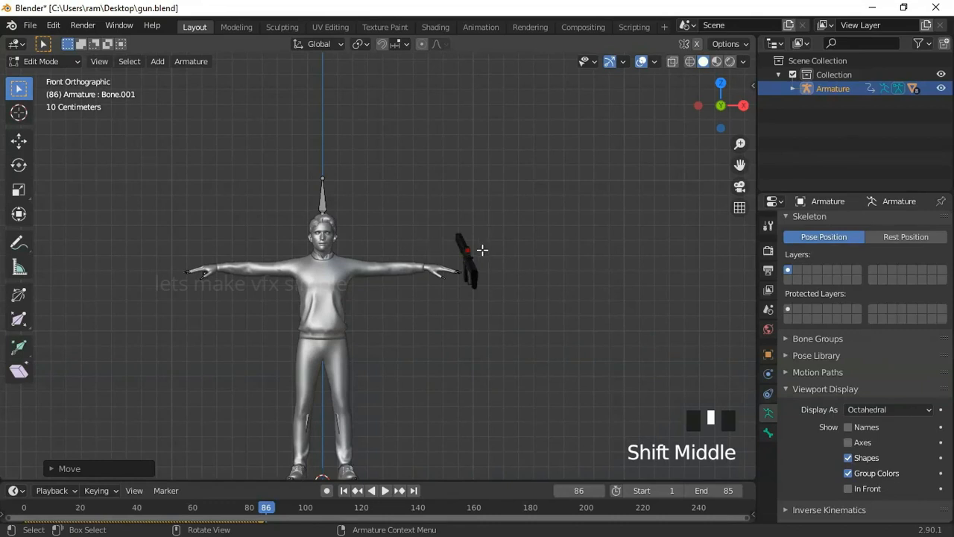
alt+middle_drag(482, 250, 392, 251)
alt+middle_drag(269, 262, 342, 268)
key(g)
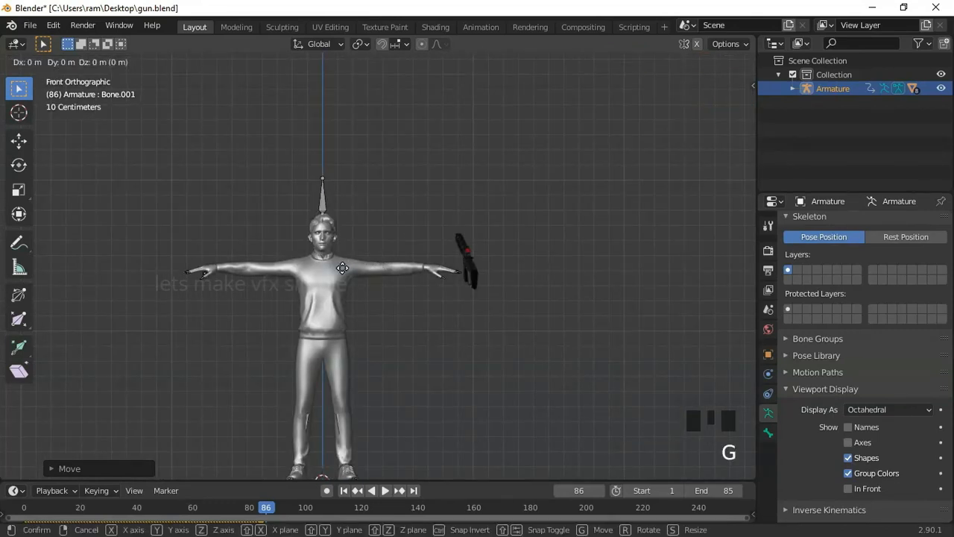
key(x)
click(517, 260)
Step: Scale the new bone down further and shift it about 0.38 m back along X to just below the left hand
shift+middle_drag(517, 261, 464, 251)
scroll(477, 254, up, 5)
key(s)
click(485, 261)
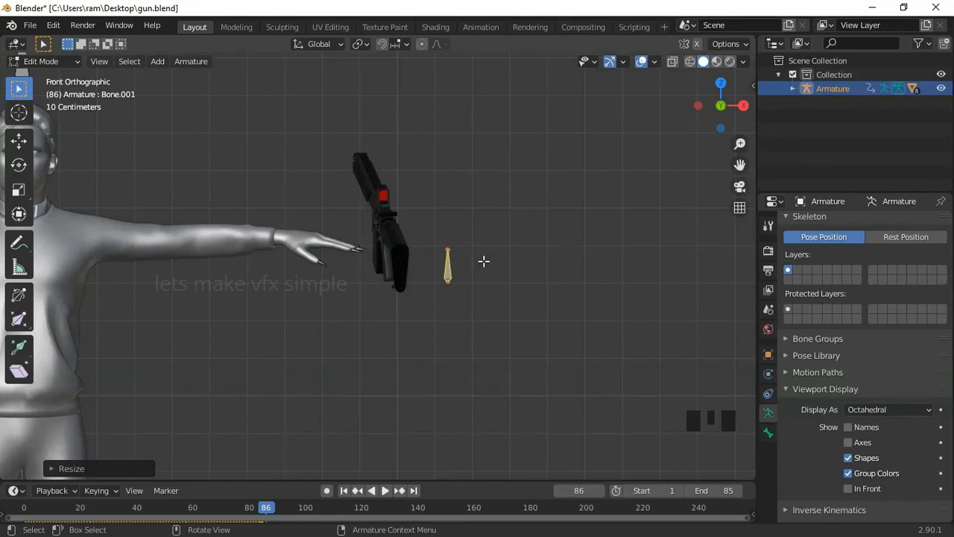
key(g)
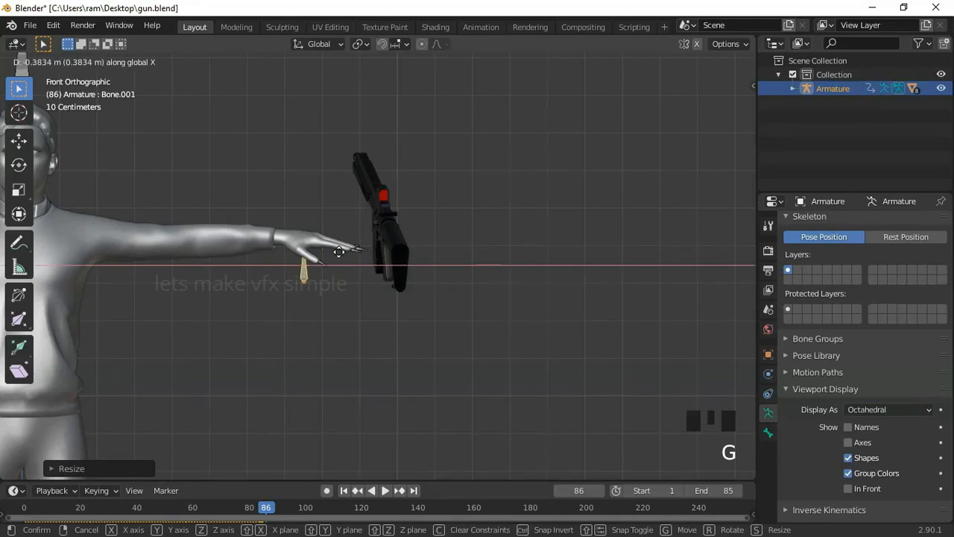
click(337, 252)
Step: Shrink the bone slightly, then shift it toward the left fingers and raise it about 0.018 m along Z
shift+middle_drag(236, 279, 580, 279)
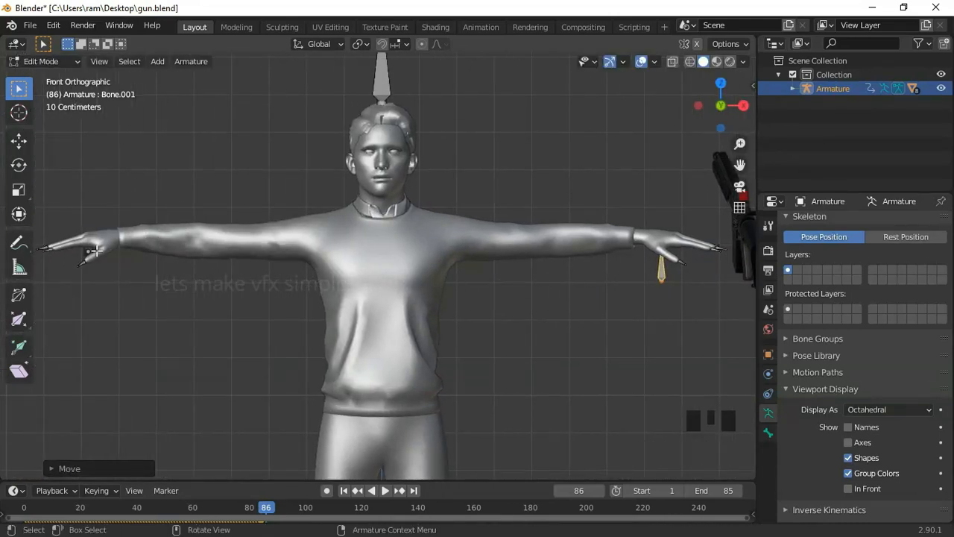
key(KP_Decimal)
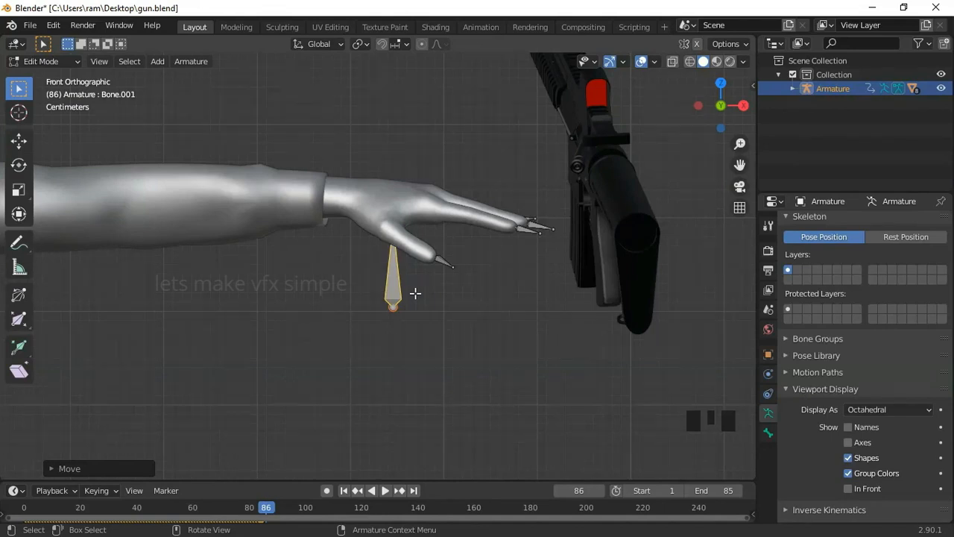
scroll(416, 294, up, 2)
shift+middle_drag(415, 293, 378, 294)
click(546, 210)
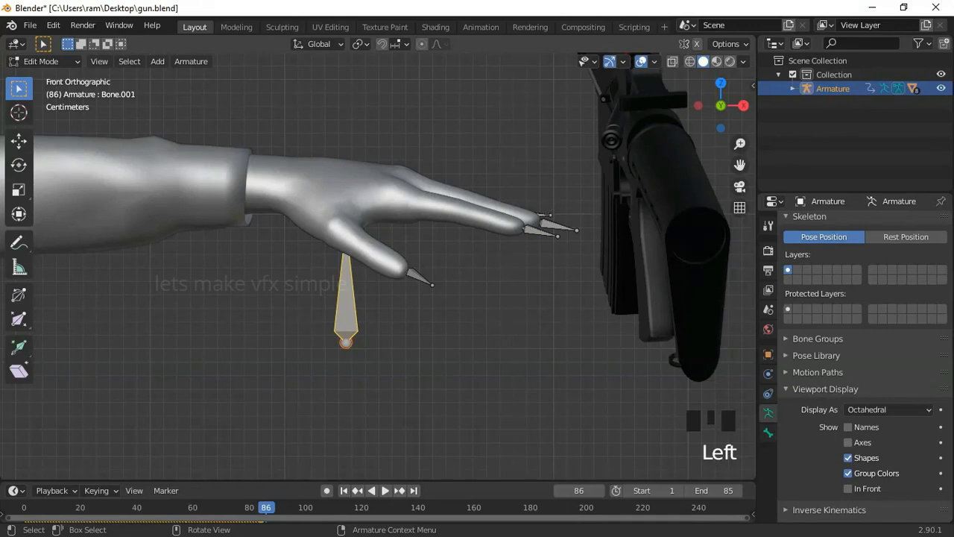
key(s)
click(356, 274)
key(g)
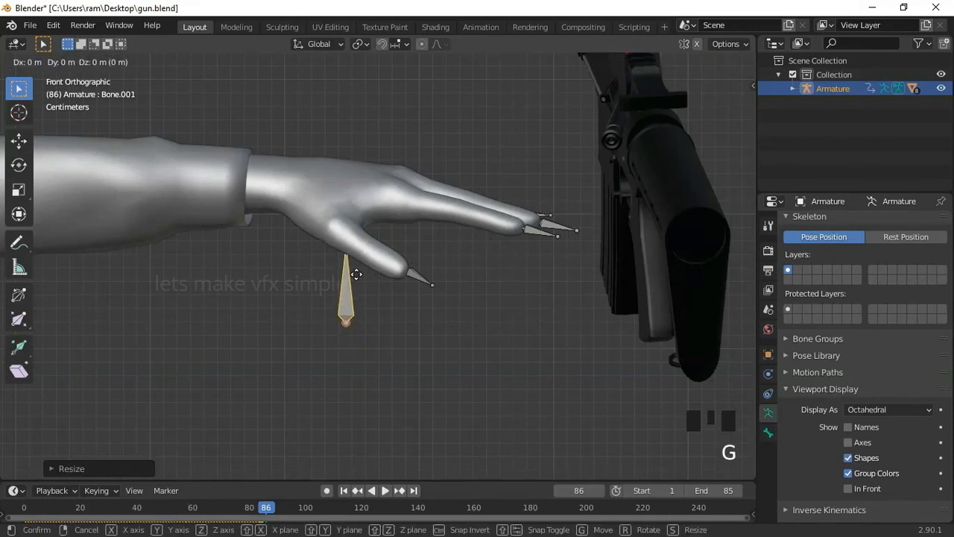
click(391, 275)
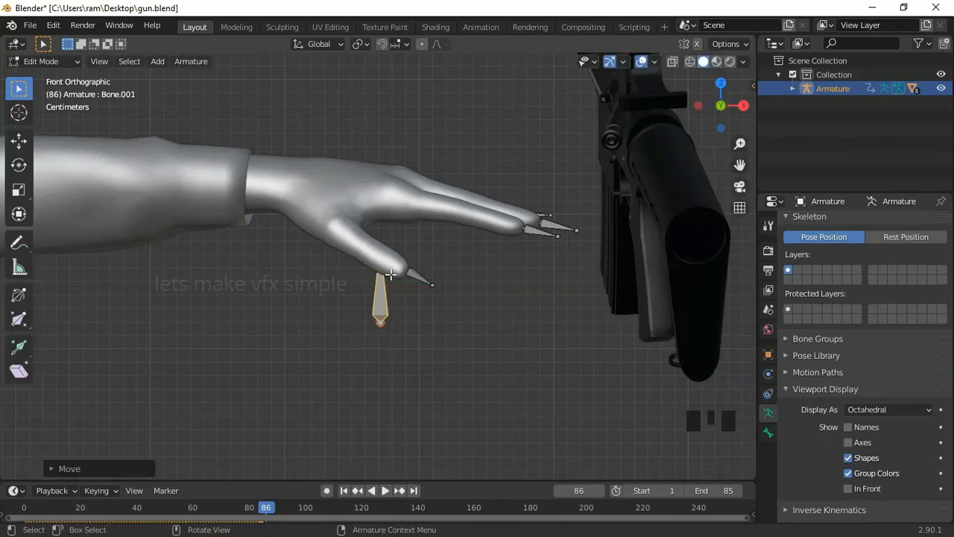
key(g)
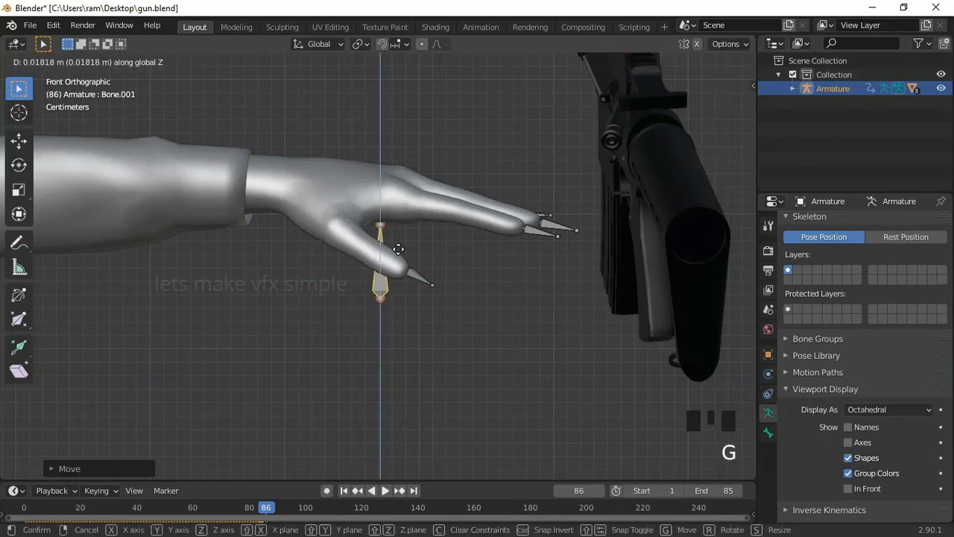
click(396, 249)
Step: Scale the bone down again and raise it along Z closer to the left palm
middle_drag(385, 300, 426, 196)
scroll(385, 261, down, 4)
scroll(453, 311, up, 2)
shift+middle_drag(452, 310, 440, 333)
scroll(458, 310, up, 2)
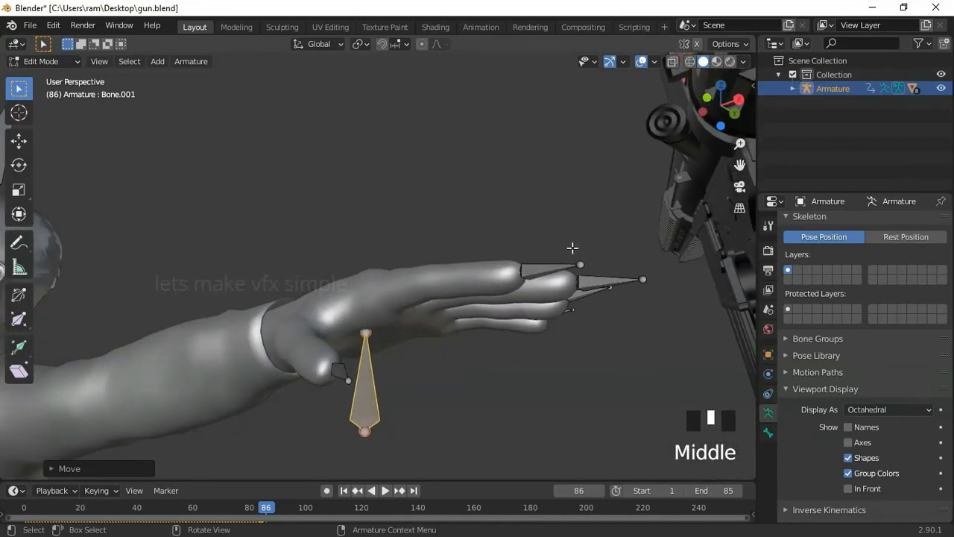
key(s)
click(525, 271)
middle_drag(522, 274, 468, 302)
key(g)
key(z)
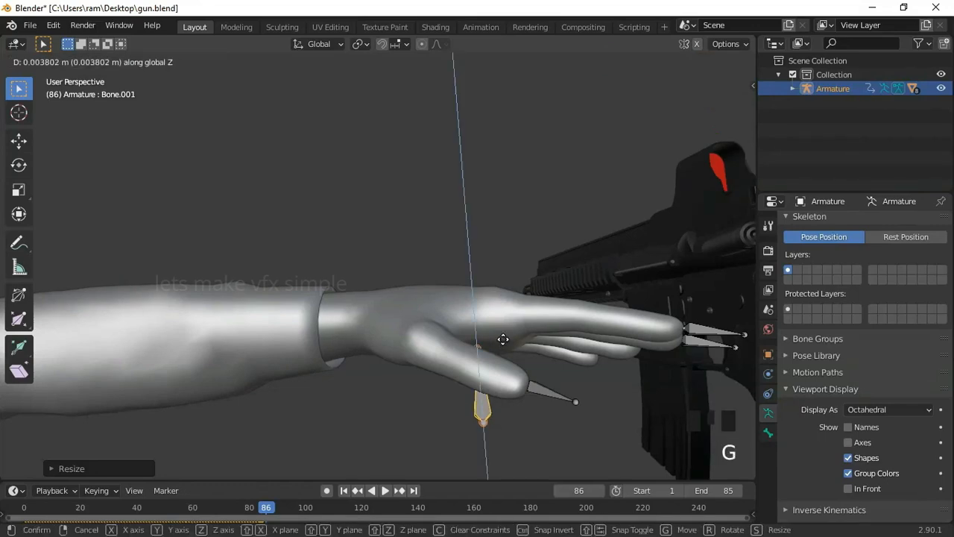
click(514, 332)
Step: Enable In Front display for the armature and inspect the bones inside the left hand
middle_drag(534, 320, 537, 339)
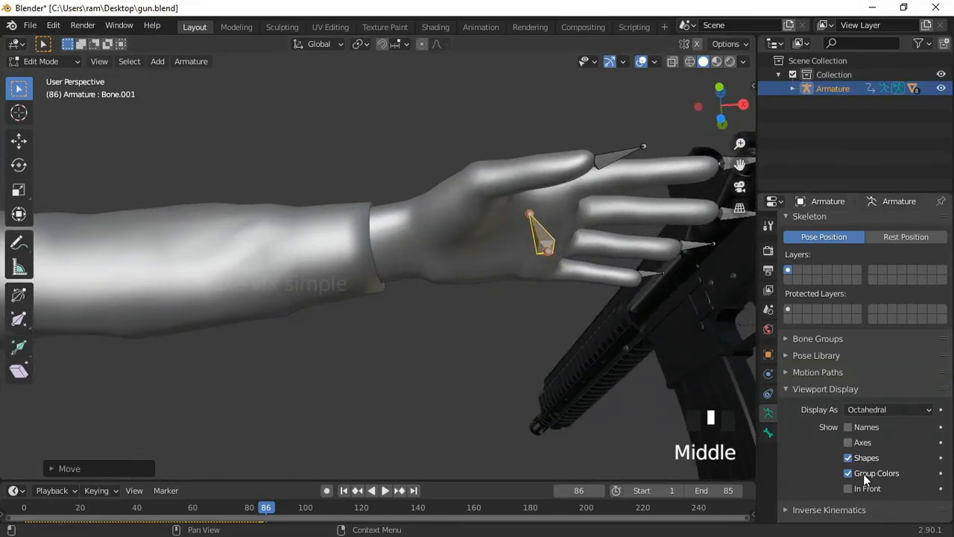
click(848, 489)
mouse_move(636, 264)
shift+middle_down()
mouse_move(604, 366)
mouse_move(503, 239)
mouse_move(577, 183)
shift+middle_up()
scroll(603, 366, up, 3)
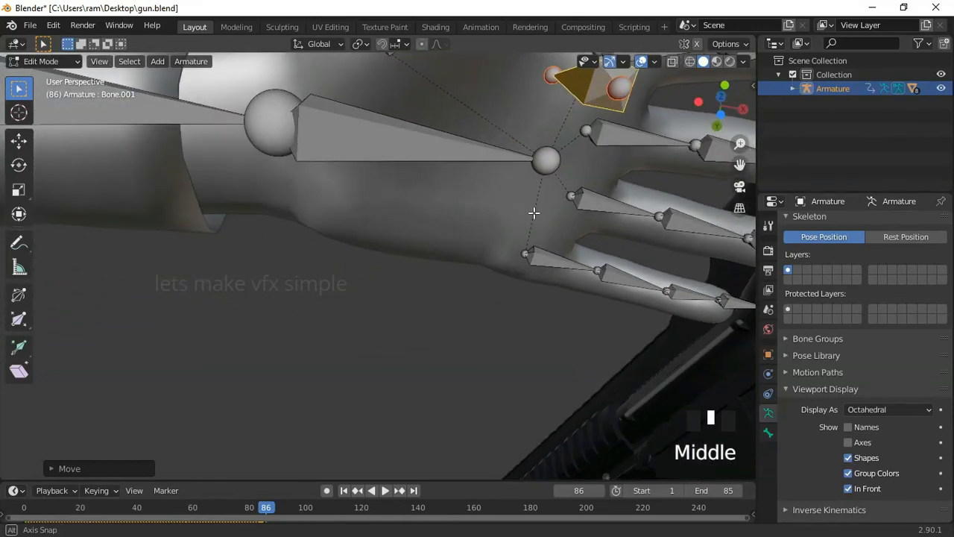
Step: Move the new bone about 0.03 m along Y across the left palm
scroll(576, 183, down, 2)
shift+middle_drag(544, 211, 544, 238)
key(g)
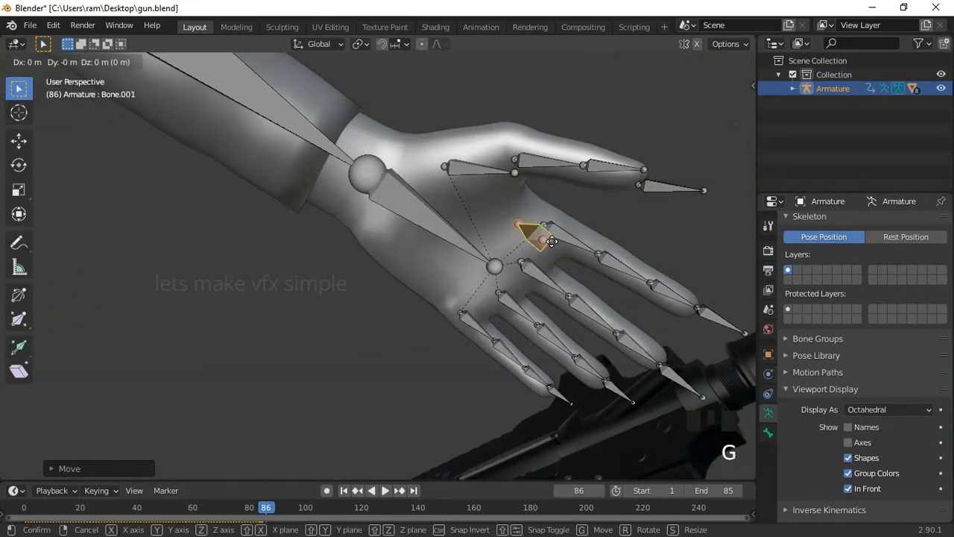
key(y)
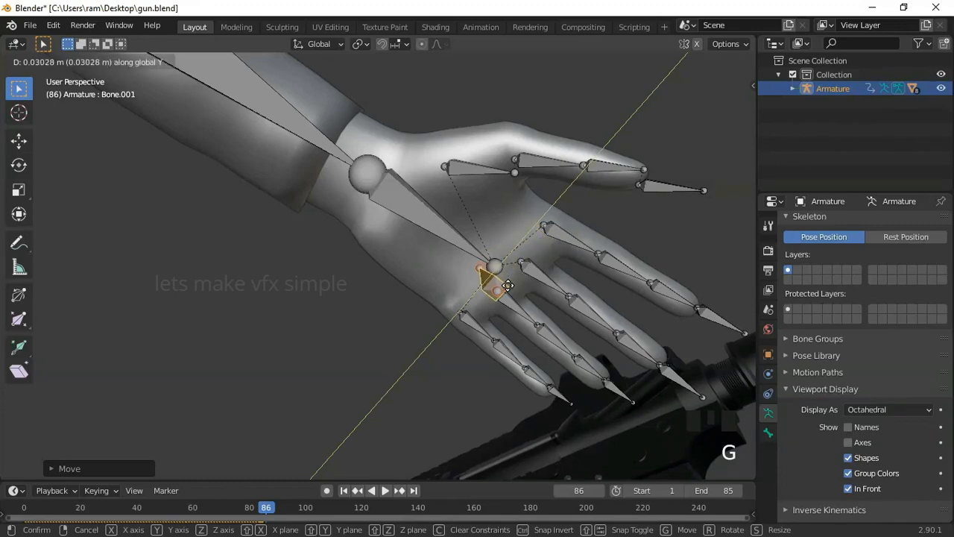
click(509, 283)
Step: Parent the new bone to the left-hand bone with its offset kept
middle_drag(509, 283, 357, 274)
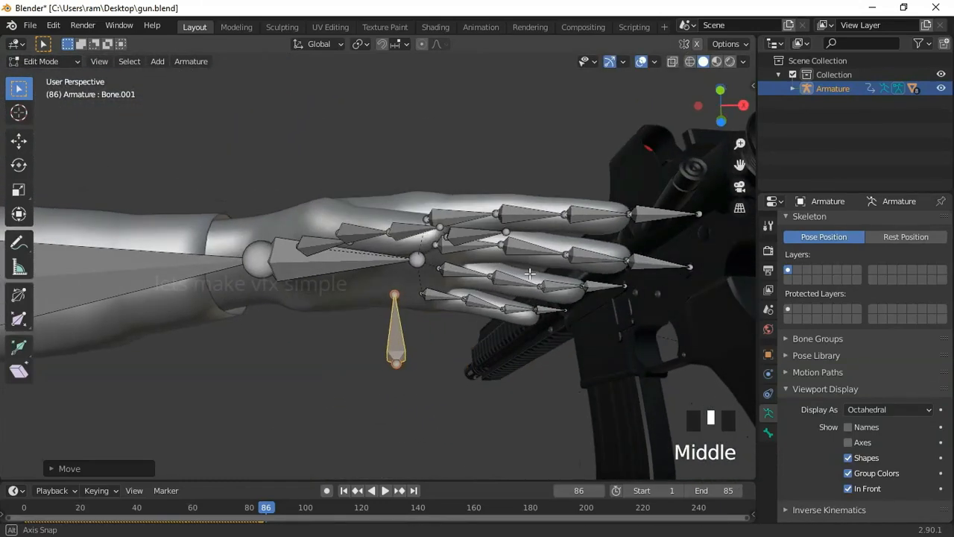
shift+click(320, 263)
key(ctrl+p)
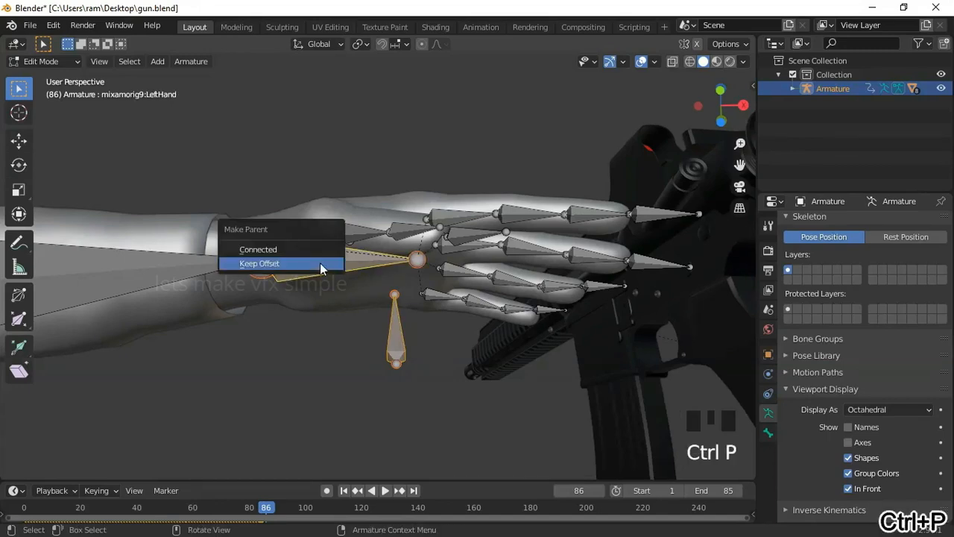
click(320, 263)
scroll(380, 326, down, 6)
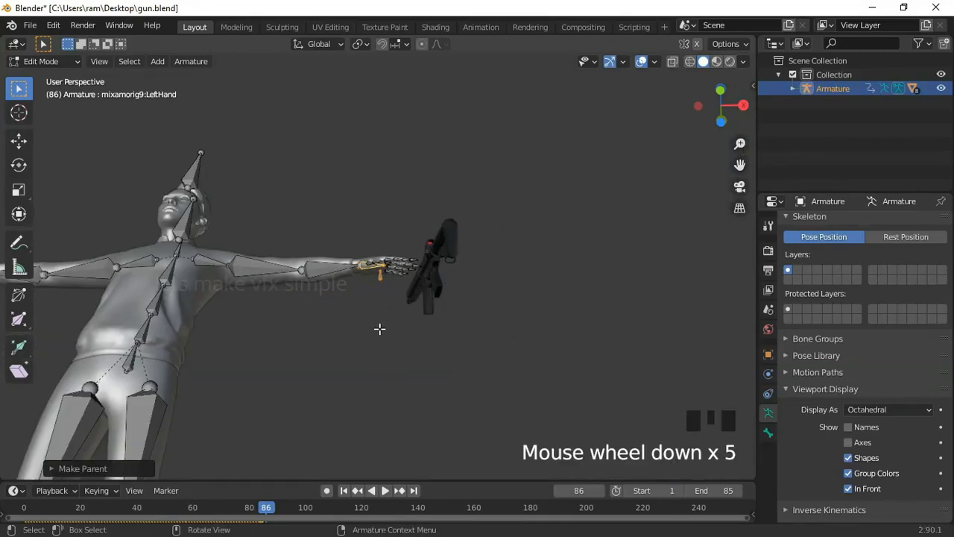
middle_drag(356, 283, 433, 308)
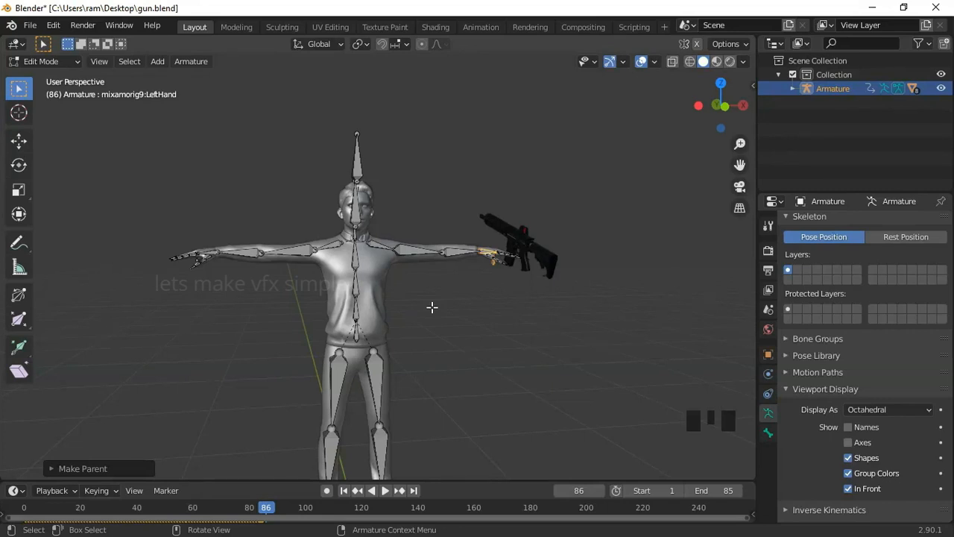
Step: Return the armature to Object Mode and disable its In Front display, then check the left hand beside the gun
click(51, 61)
click(54, 76)
scroll(464, 273, down, 2)
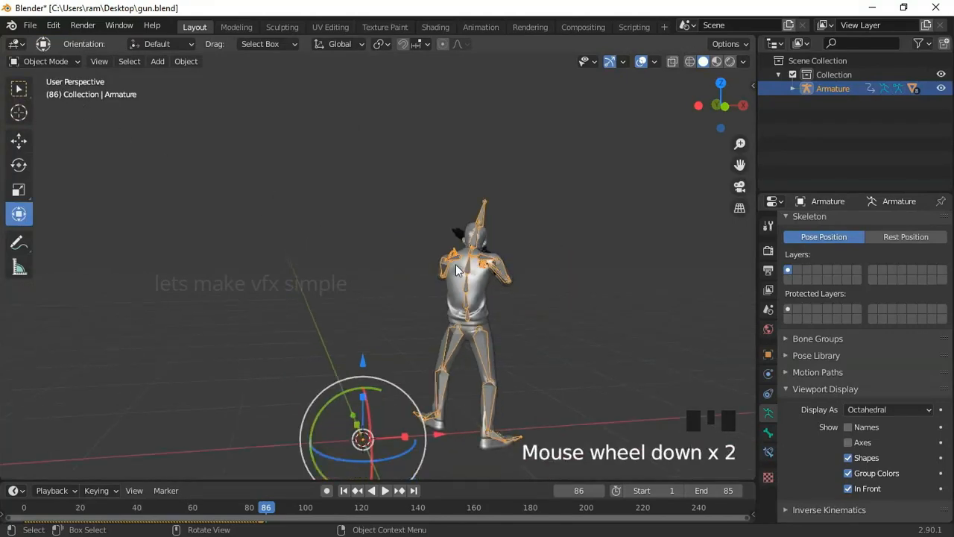
scroll(416, 282, up, 4)
middle_drag(415, 283, 415, 251)
click(848, 488)
scroll(399, 236, down, 5)
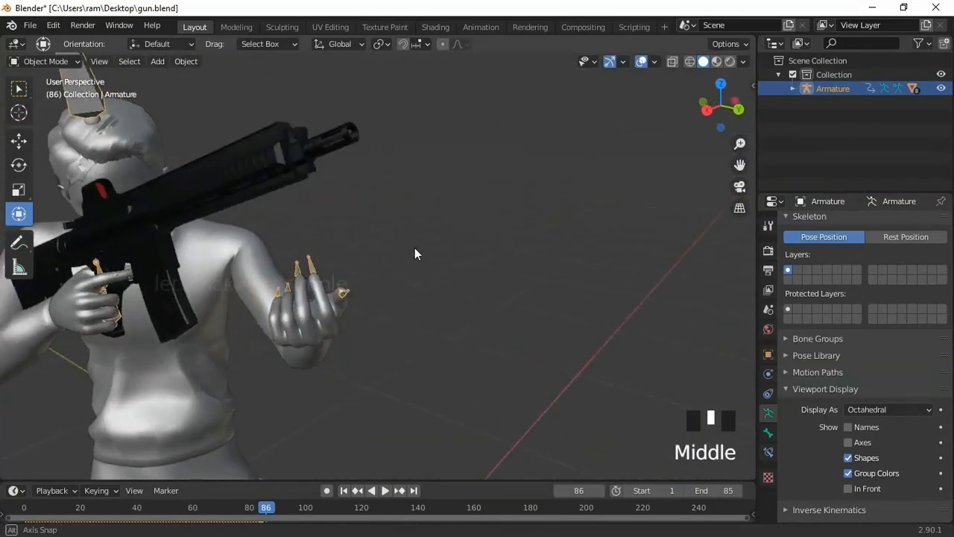
scroll(332, 241, down, 1)
middle_drag(332, 242, 384, 266)
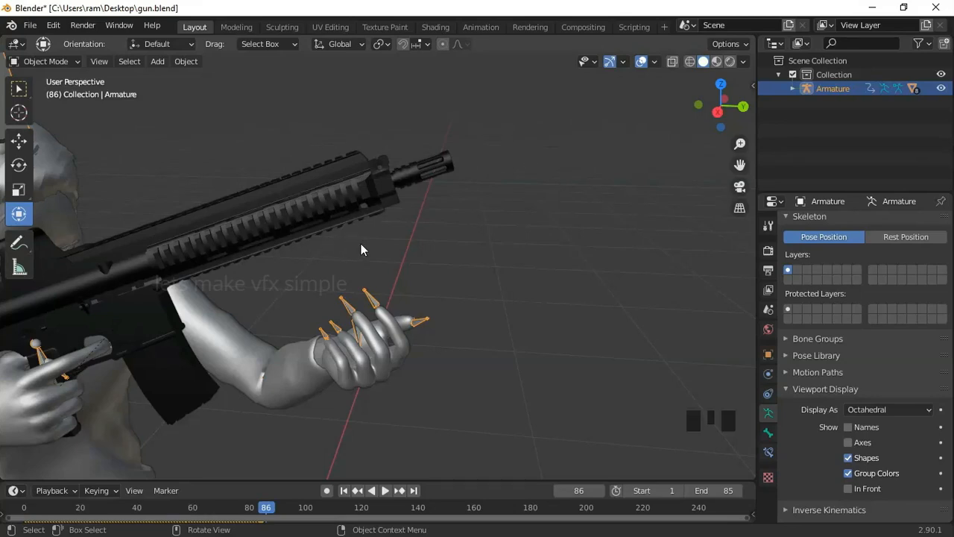
scroll(351, 245, down, 7)
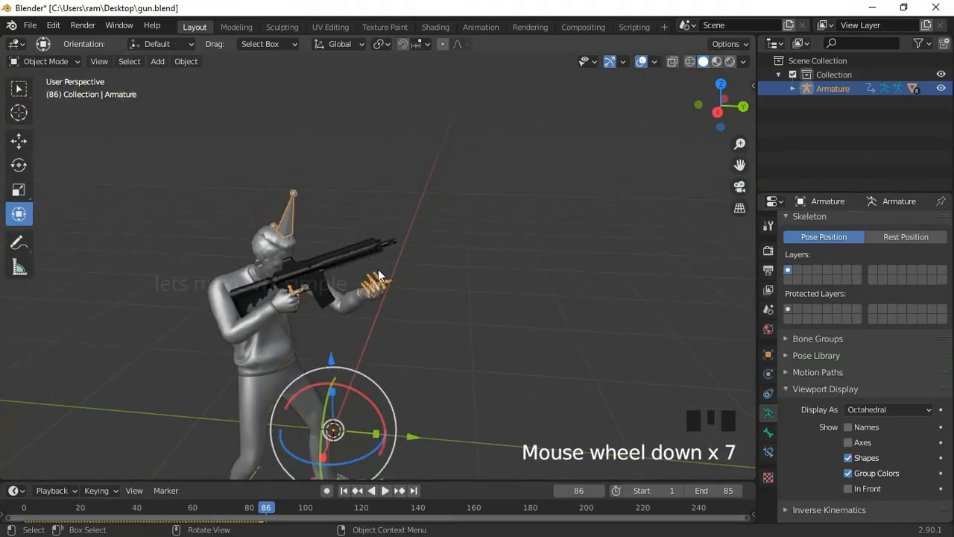
Step: Add a Plain Axes empty and scale it down to a small size
click(414, 312)
key(shift+a)
mouse_move(402, 390)
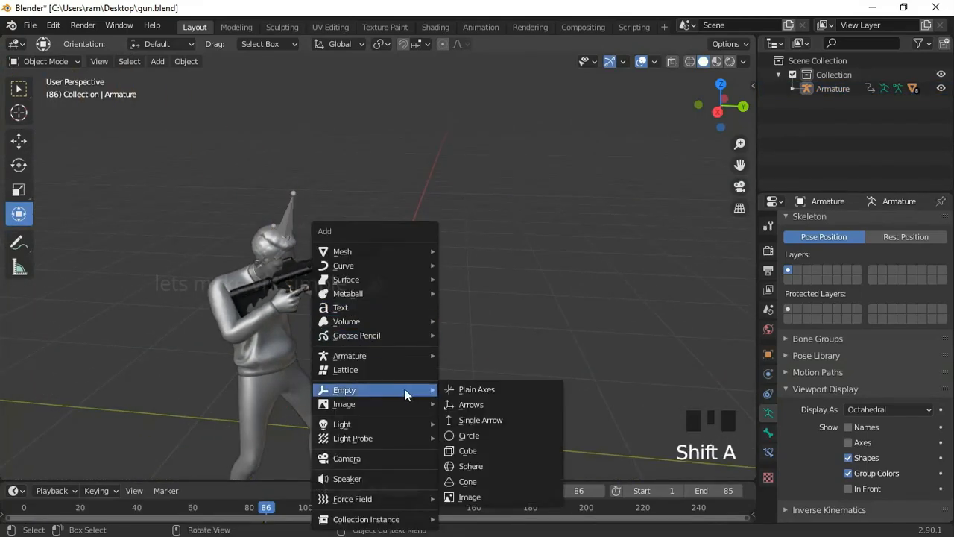
click(467, 389)
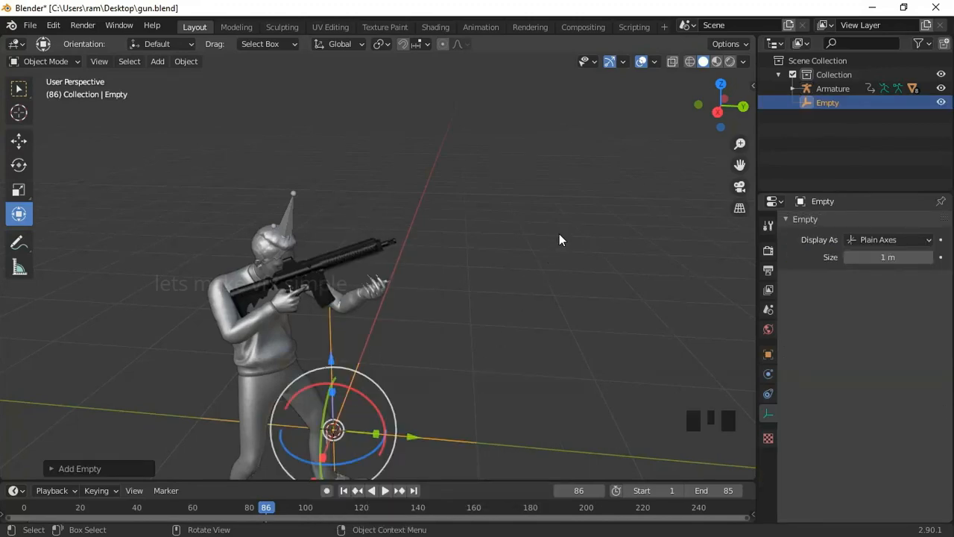
key(s)
click(347, 416)
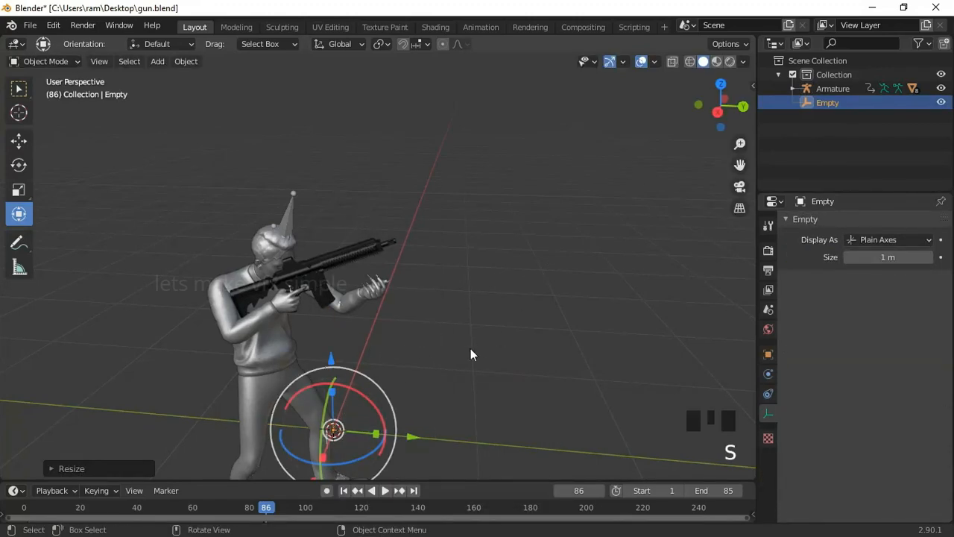
Step: Raise the empty along Z and shift it along X and Y toward the front of the gun
mouse_move(471, 348)
middle_down()
mouse_move(412, 353)
mouse_move(464, 353)
middle_up()
drag(430, 341, 456, 134)
drag(369, 225, 280, 259)
middle_drag(280, 258, 360, 300)
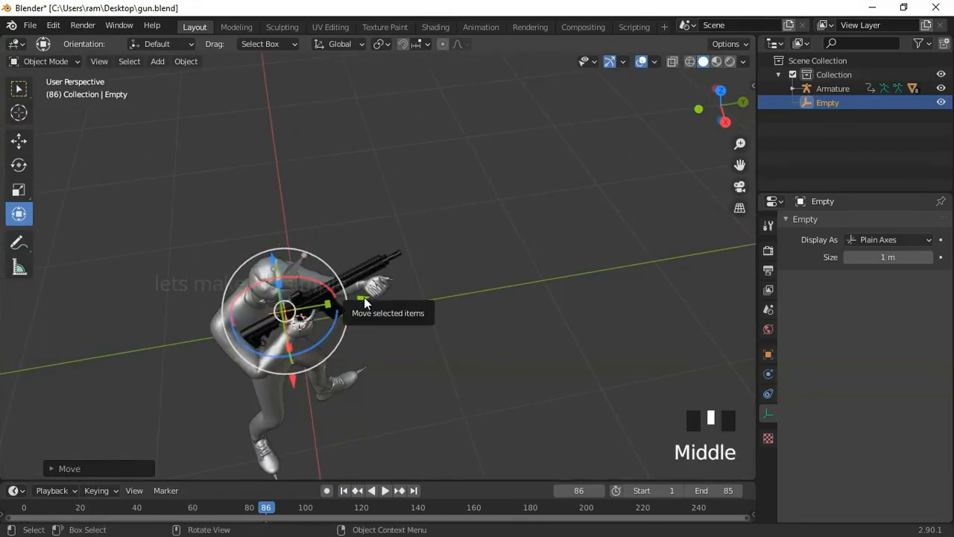
drag(360, 301, 476, 291)
Step: Raise the empty along Z to the gun's front handguard and check its placement above the left hand
scroll(478, 289, up, 2)
middle_drag(483, 289, 470, 227)
drag(326, 202, 325, 159)
scroll(366, 237, up, 3)
middle_drag(366, 237, 469, 267)
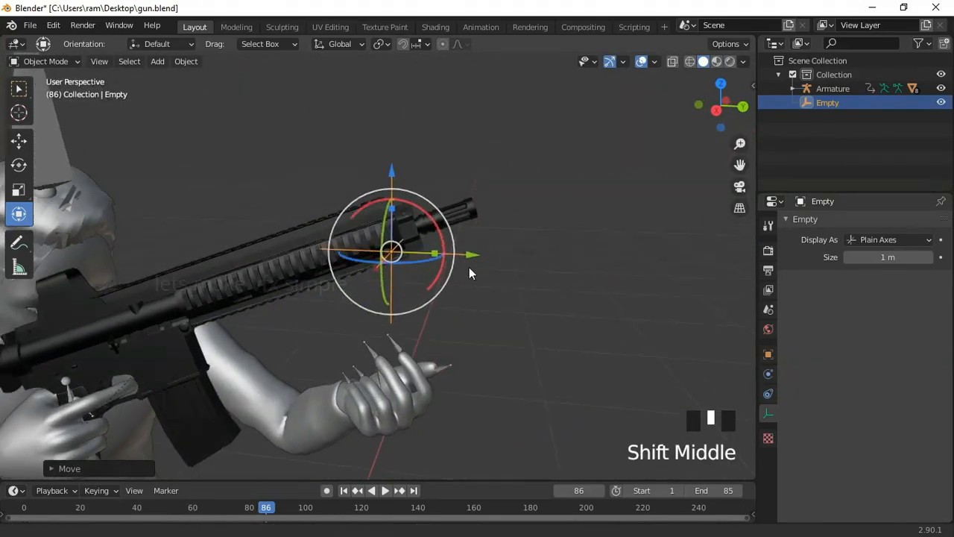
scroll(478, 289, up, 1)
scroll(479, 291, down, 3)
scroll(439, 316, down, 3)
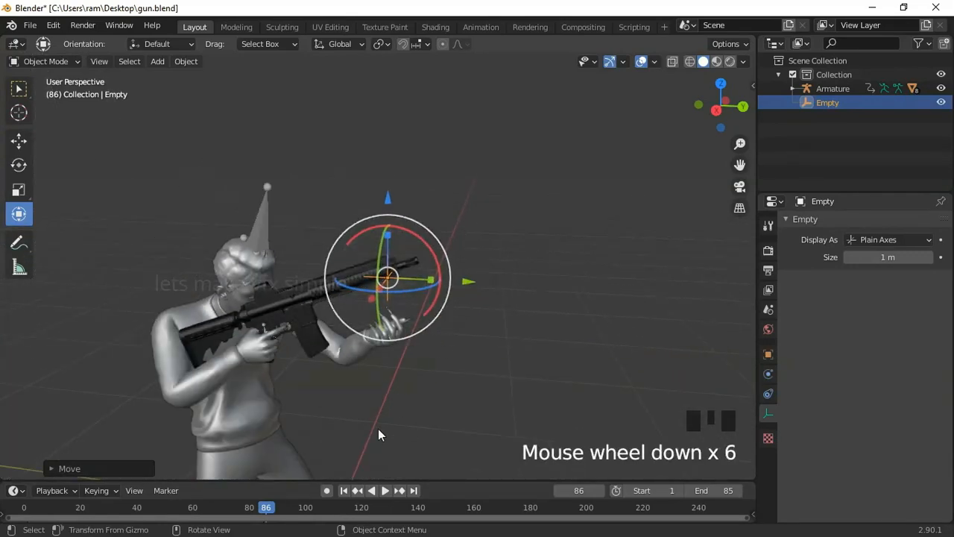
Step: Go to frame 1, lower the empty along Z, and move it along Y to the character's front side
click(342, 489)
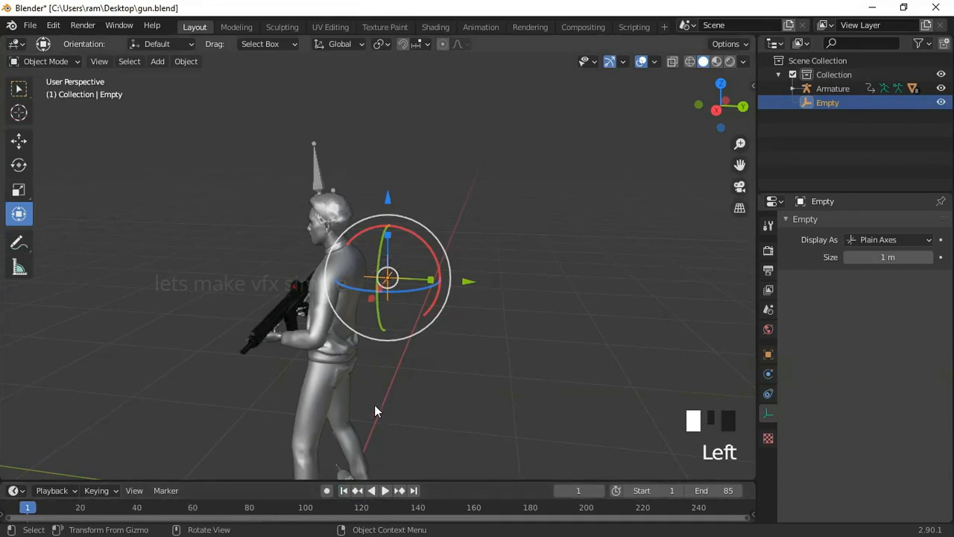
scroll(348, 402, up, 2)
shift+middle_drag(348, 398, 354, 320)
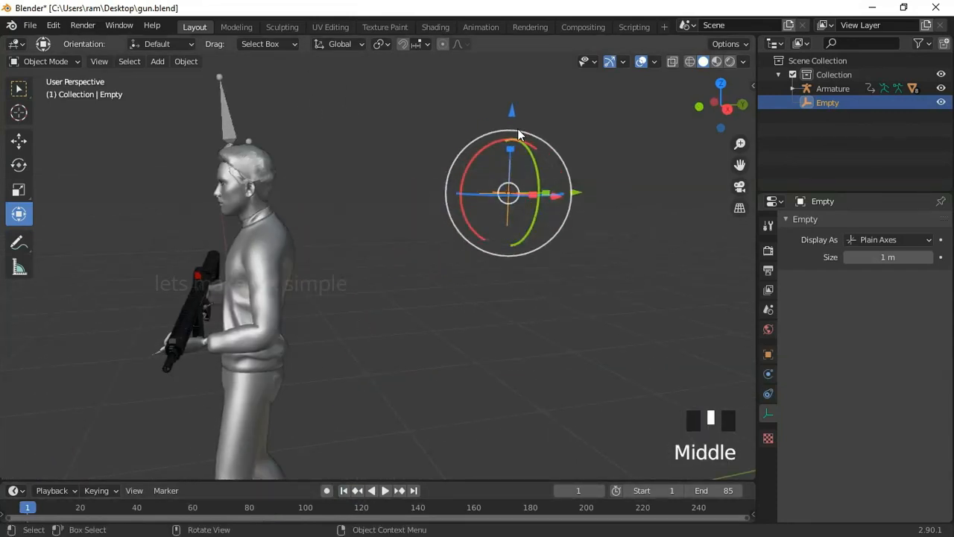
drag(509, 106, 511, 221)
drag(575, 301, 247, 345)
middle_drag(247, 346, 353, 330)
scroll(380, 331, down, 3)
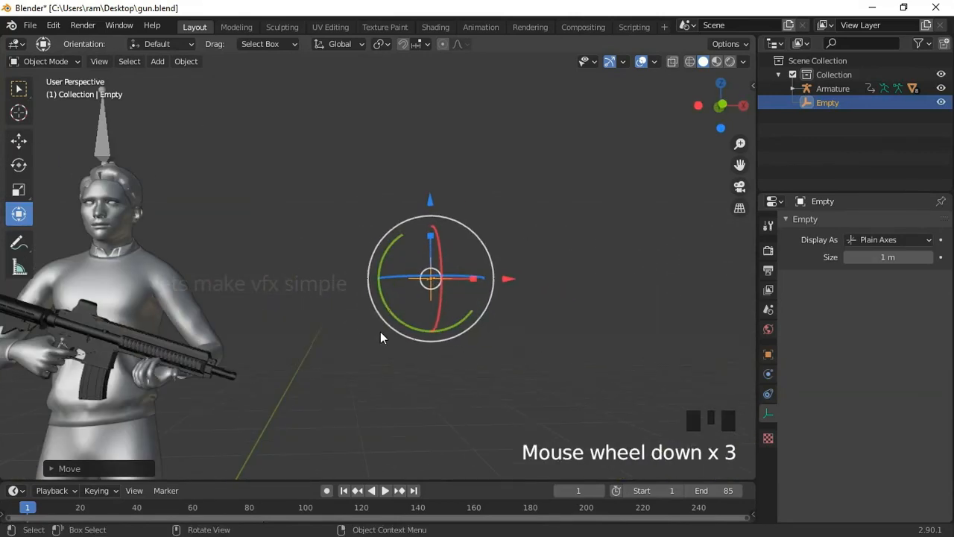
Step: In front view, shift the empty along X and lower it along Z onto the gun above the left hand
key(KP_1)
drag(491, 288, 419, 283)
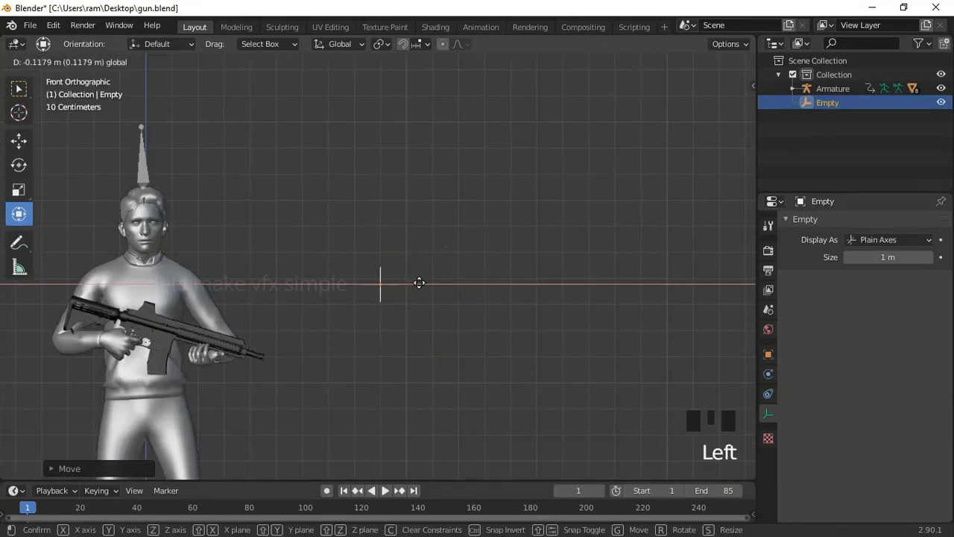
drag(284, 302, 284, 301)
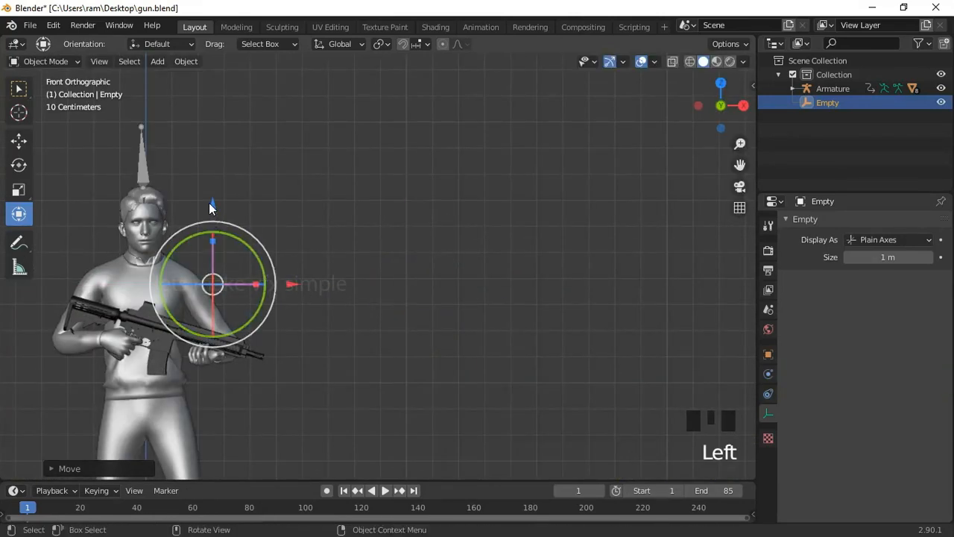
drag(210, 207, 212, 287)
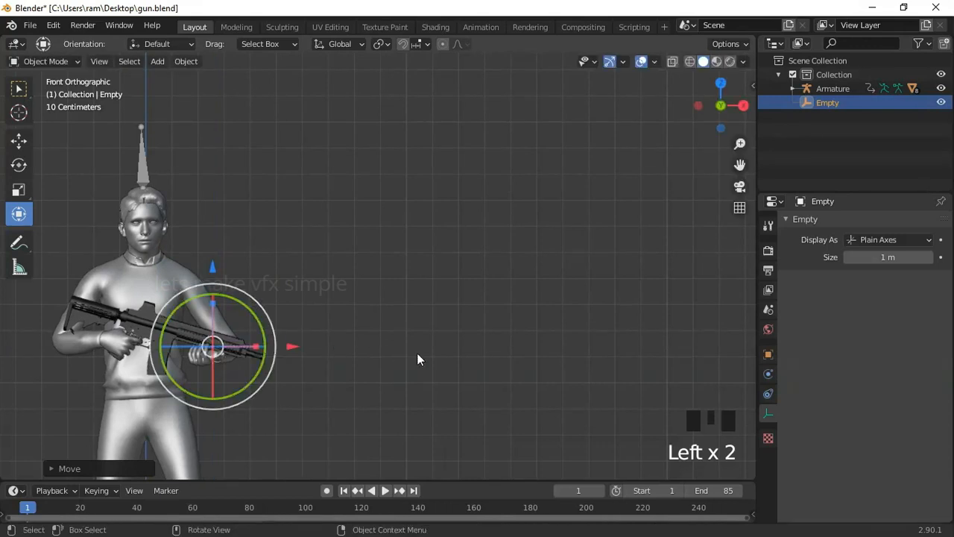
Step: In right side view, move the empty slightly forward along Y to line it up with the gun's handguard
alt+middle_click(343, 356)
alt+middle_drag(343, 355, 260, 307)
scroll(313, 347, up, 4)
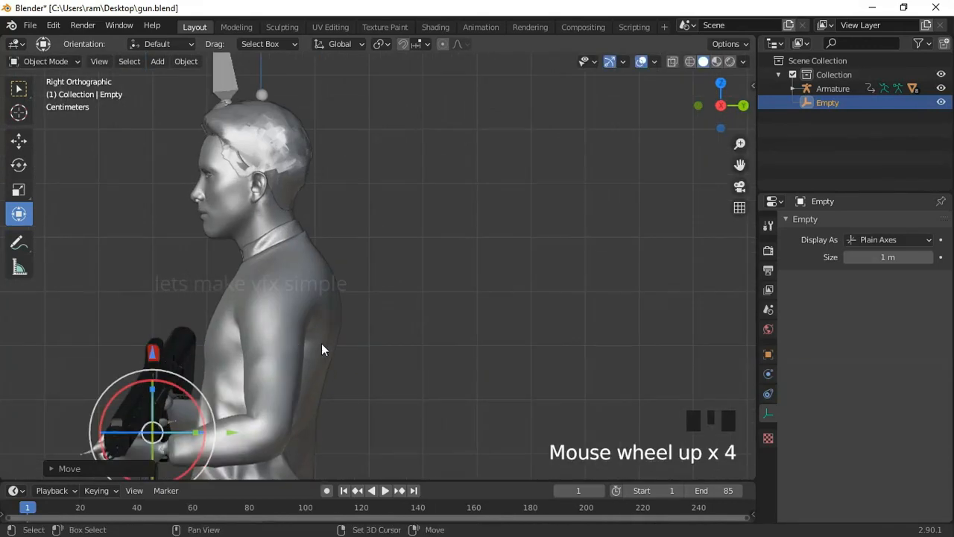
shift+middle_drag(321, 344, 477, 229)
drag(418, 244, 383, 246)
Step: In front view, shift the empty along X to the left hand's fingertips under the handguard
scroll(328, 301, up, 5)
scroll(328, 302, up, 2)
alt+middle_drag(276, 276, 456, 255)
scroll(280, 268, down, 8)
scroll(456, 256, up, 5)
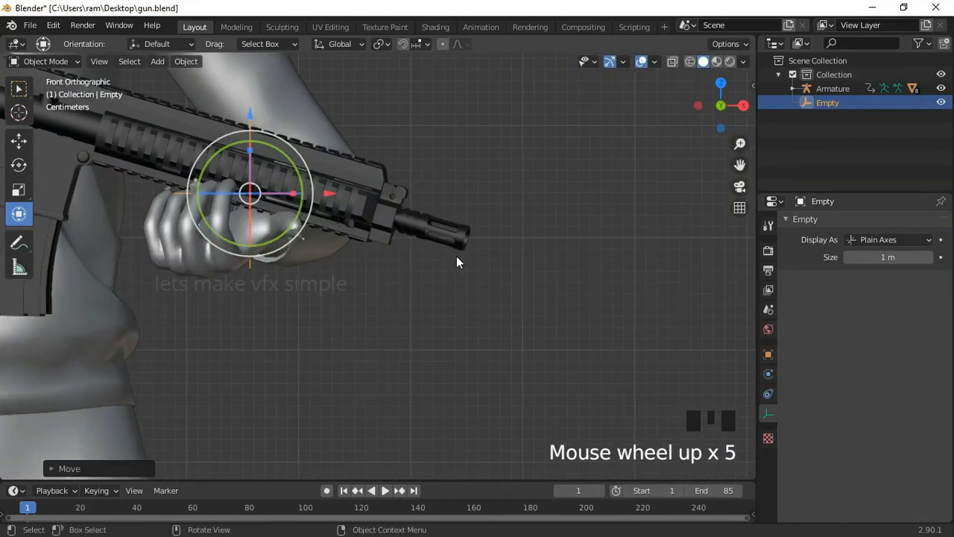
scroll(326, 198, up, 4)
shift+middle_drag(326, 198, 636, 311)
scroll(449, 286, down, 1)
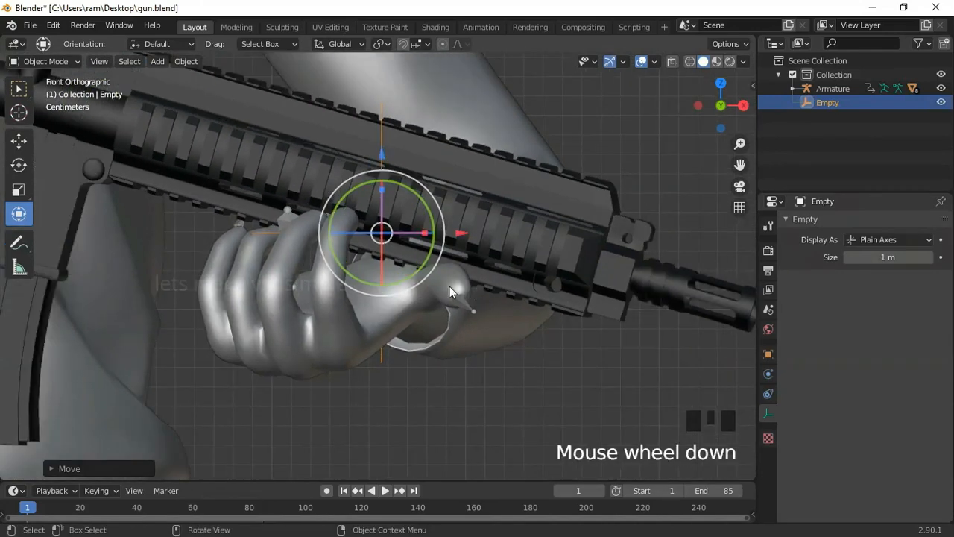
shift+middle_drag(450, 287, 529, 338)
drag(538, 284, 456, 276)
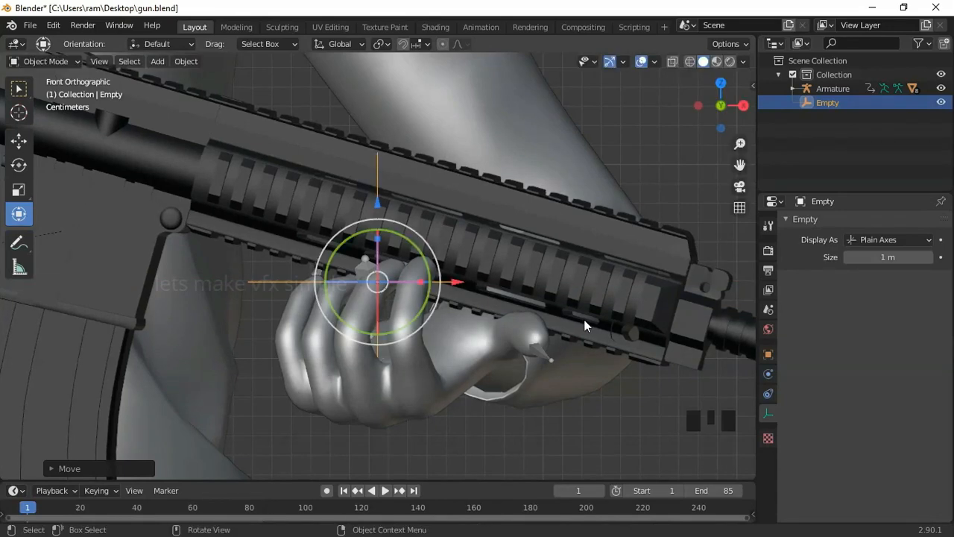
Step: From the back view, raise the empty slightly to the handguard's lower rail and nudge it along X toward the fingers
alt+middle_drag(584, 323, 409, 320)
scroll(413, 337, up, 2)
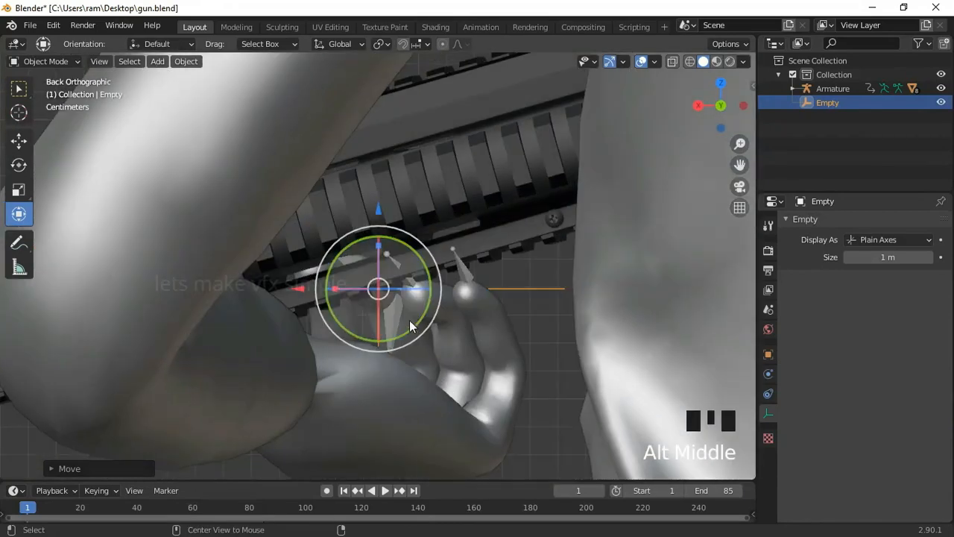
scroll(441, 325, up, 3)
shift+middle_drag(479, 315, 428, 299)
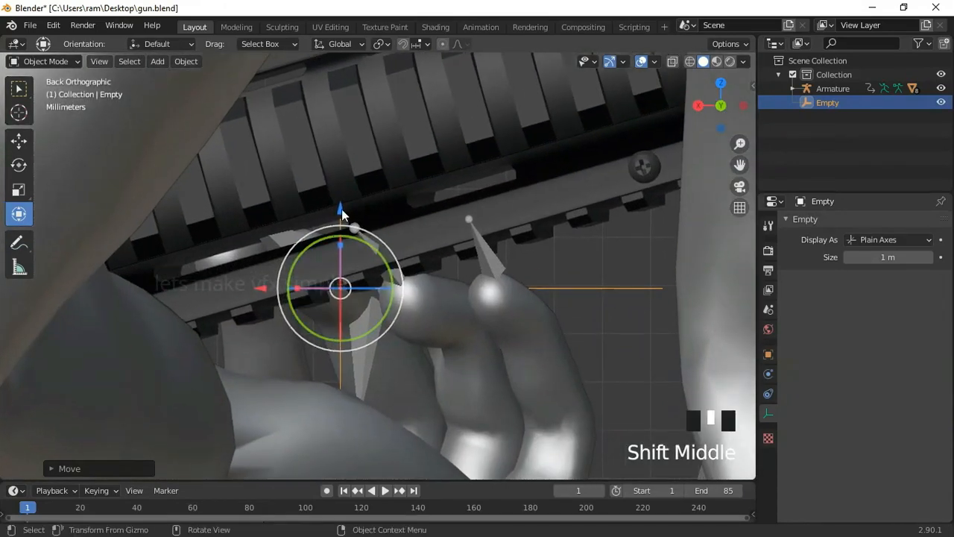
drag(341, 209, 341, 197)
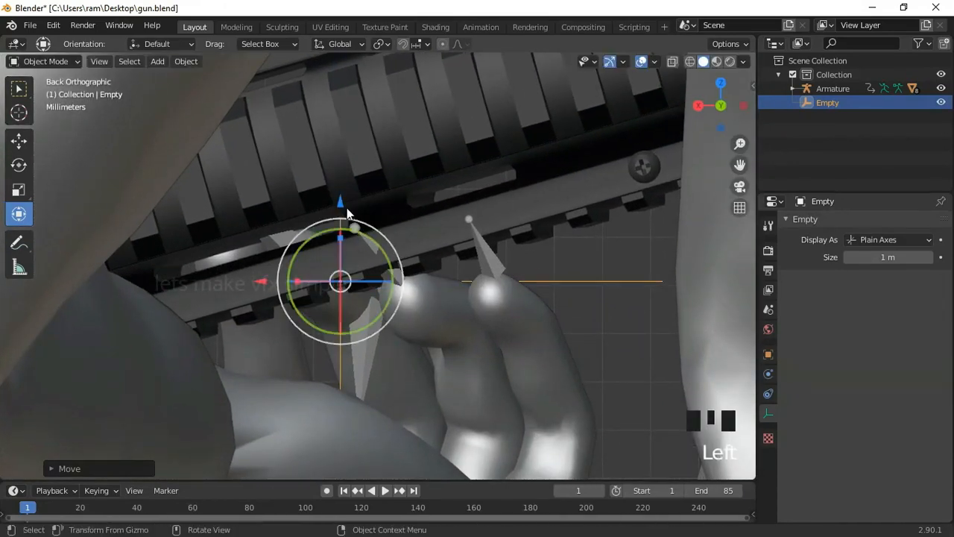
drag(261, 281, 278, 280)
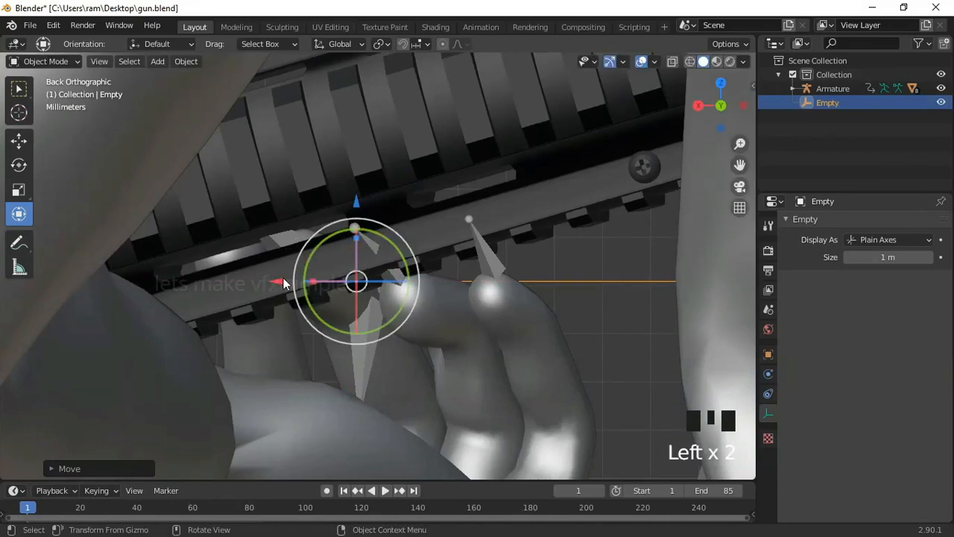
click(356, 192)
Step: Shift the empty back along X over the left palm and check its position from the side and front
scroll(376, 277, down, 4)
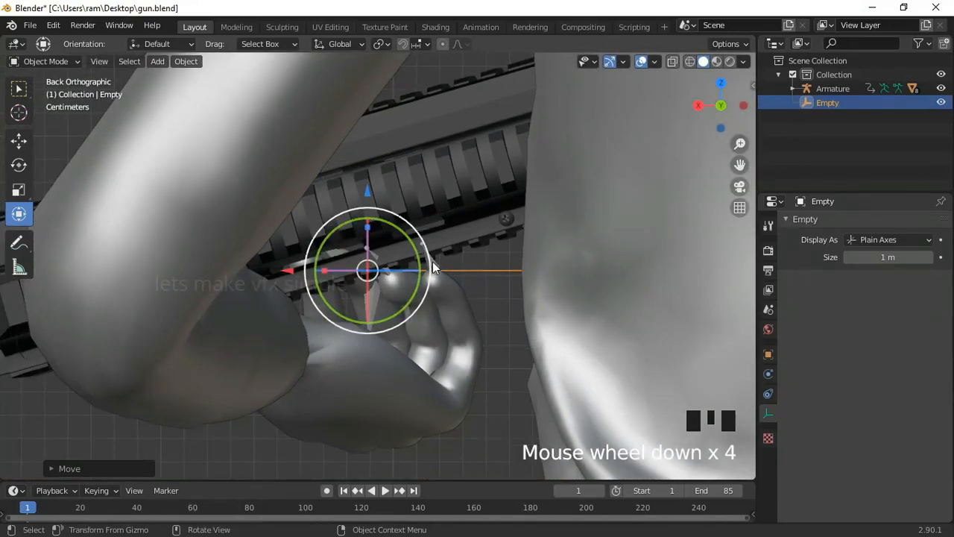
drag(287, 272, 262, 267)
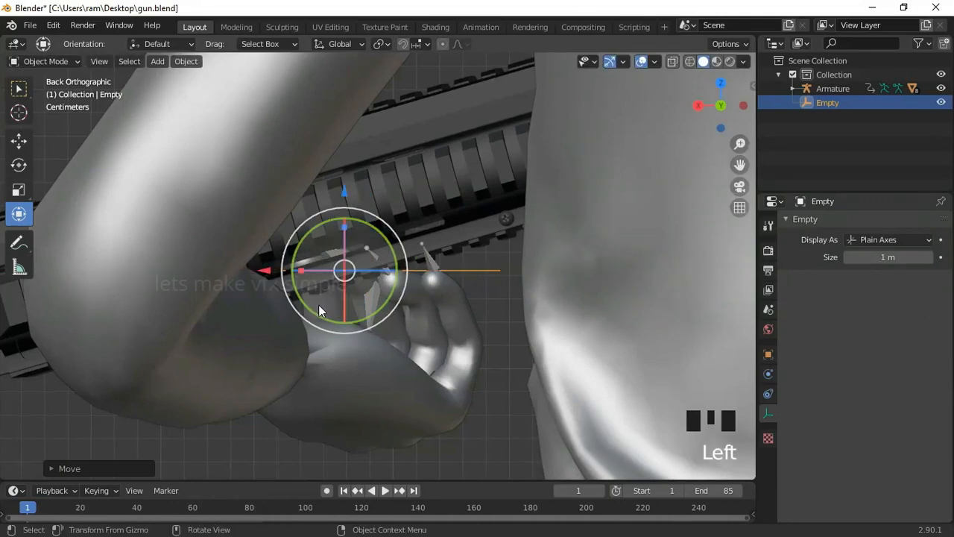
scroll(320, 305, down, 2)
mouse_move(322, 317)
alt+middle_down()
mouse_move(354, 318)
mouse_move(328, 321)
alt+middle_up()
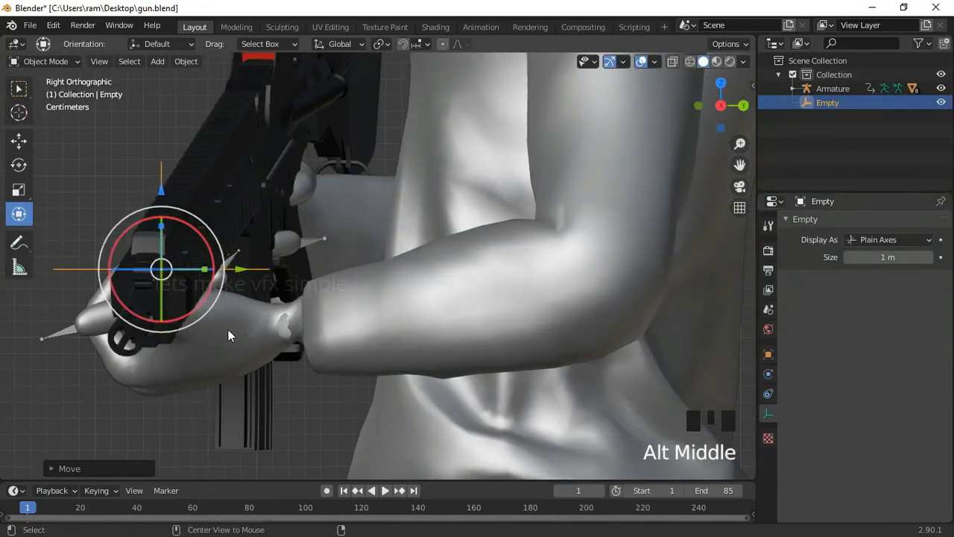
alt+middle_drag(228, 334, 377, 311)
scroll(377, 311, down, 2)
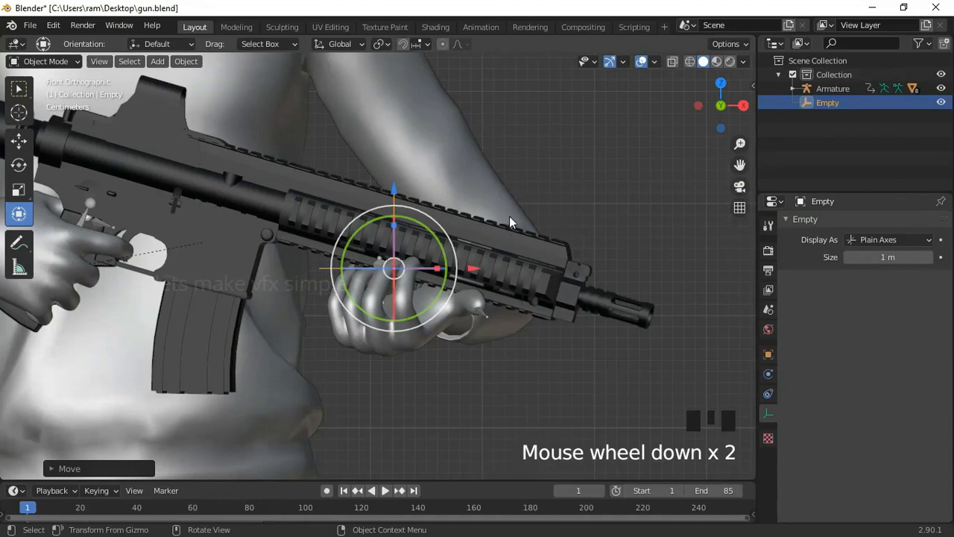
middle_drag(510, 218, 474, 224)
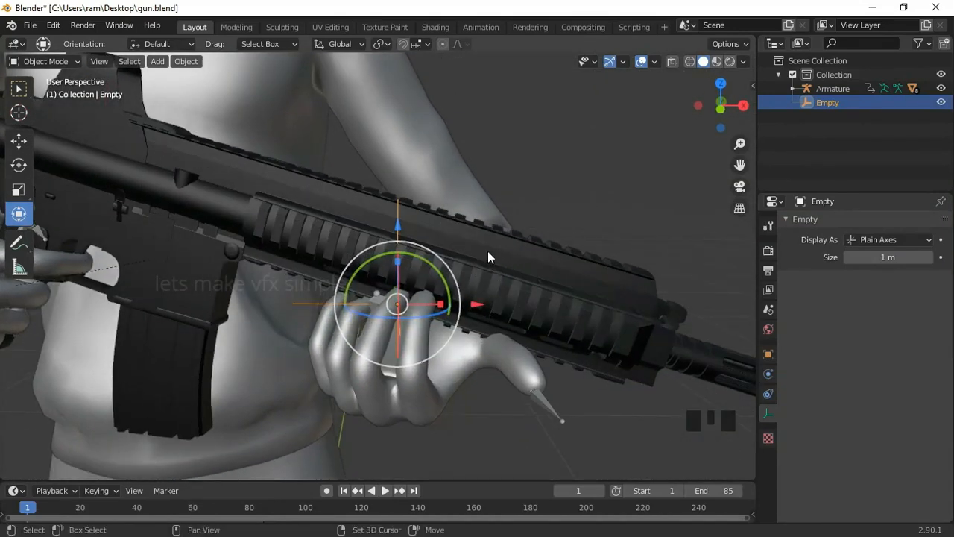
Step: Parent the empty to the gun with Object (Keep Transform)
shift+click(489, 253)
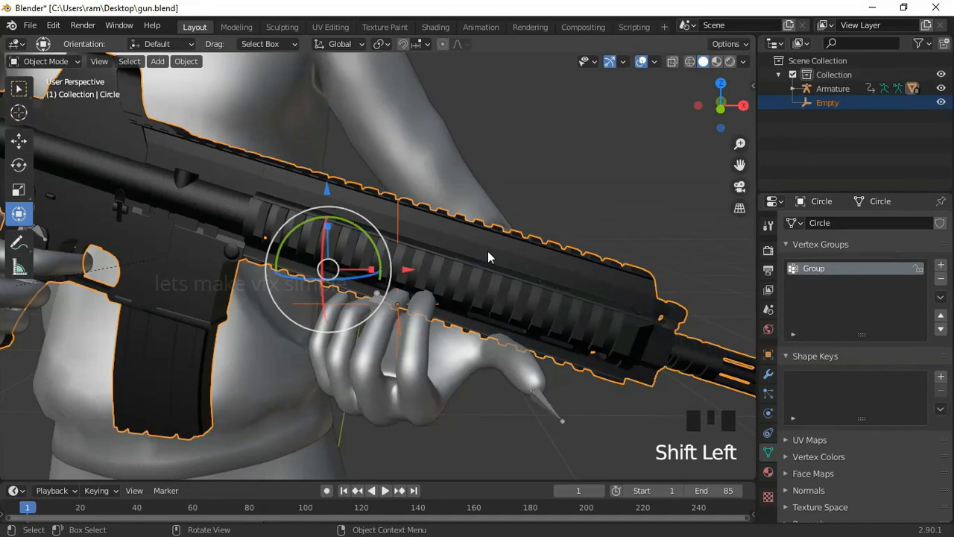
key(ctrl+p)
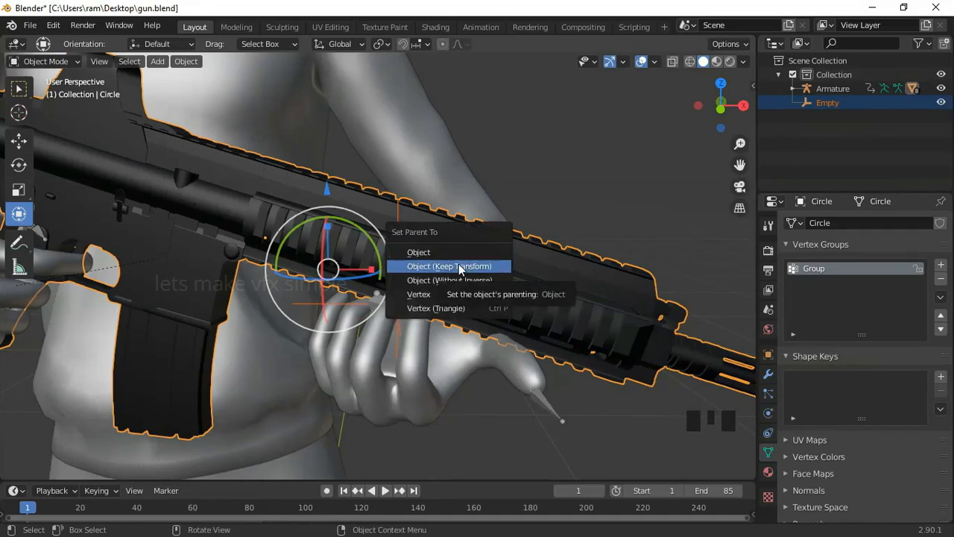
click(459, 264)
scroll(458, 264, down, 5)
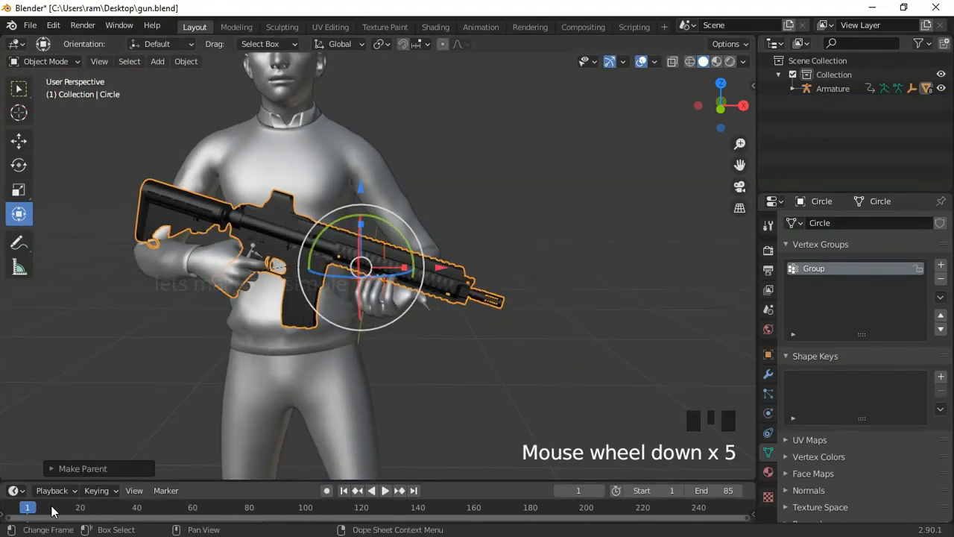
Step: Scrub the animation to frame 22 and back to frame 0 to check how the gun and left hand move
drag(29, 510, 85, 509)
middle_drag(357, 347, 102, 505)
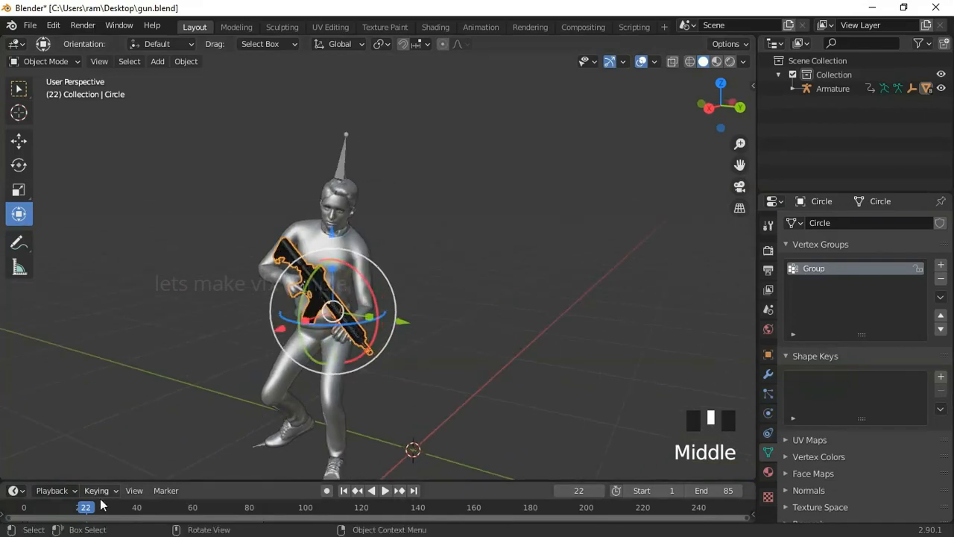
drag(88, 510, 21, 509)
Step: Examine the left hand's grip under the gun's handguard from several angles at frame 0
scroll(798, 324, up, 3)
scroll(366, 351, up, 11)
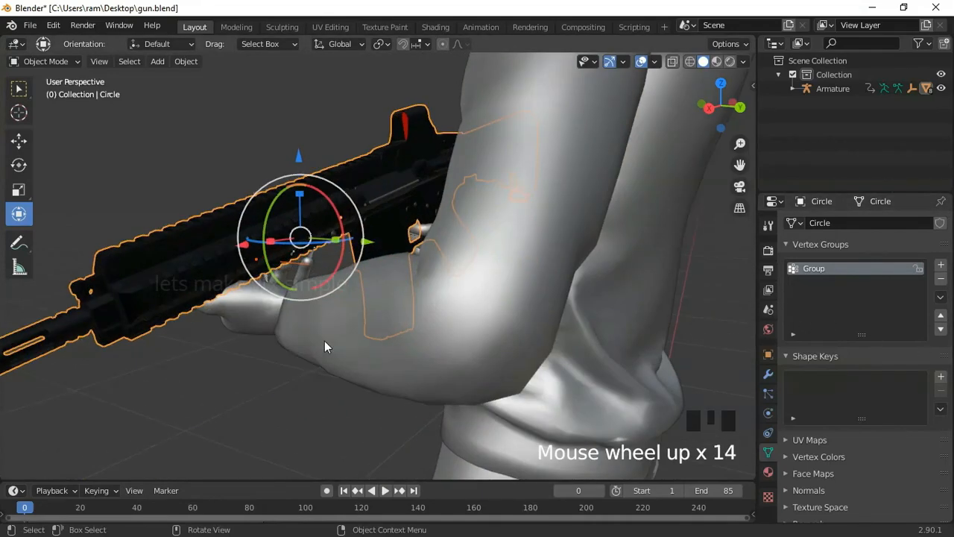
middle_drag(325, 347, 517, 356)
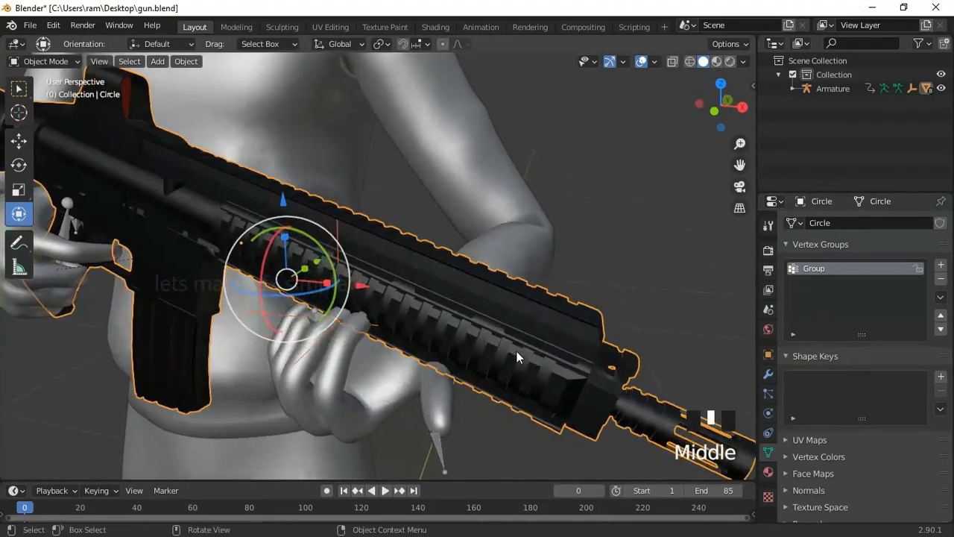
scroll(420, 358, down, 1)
middle_drag(419, 351, 497, 328)
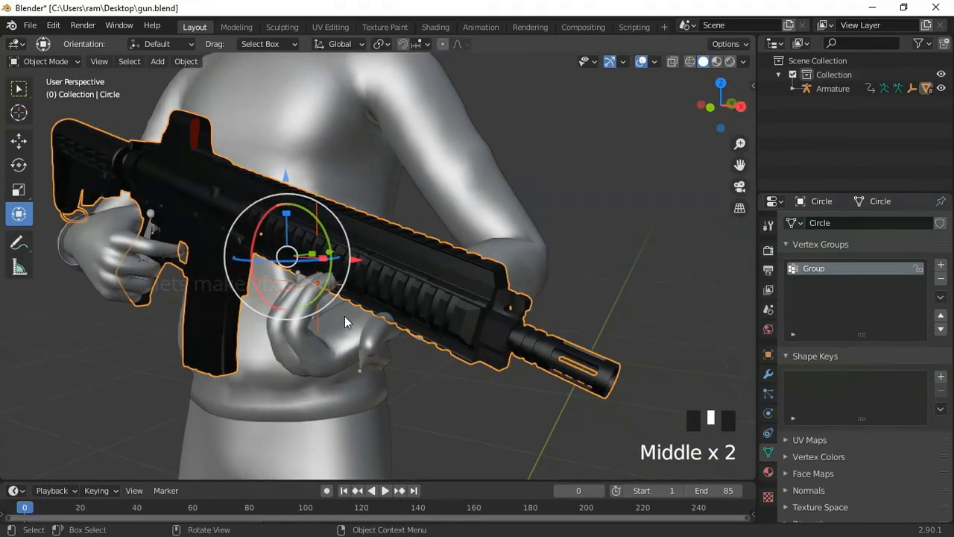
scroll(372, 324, up, 2)
middle_drag(367, 321, 391, 308)
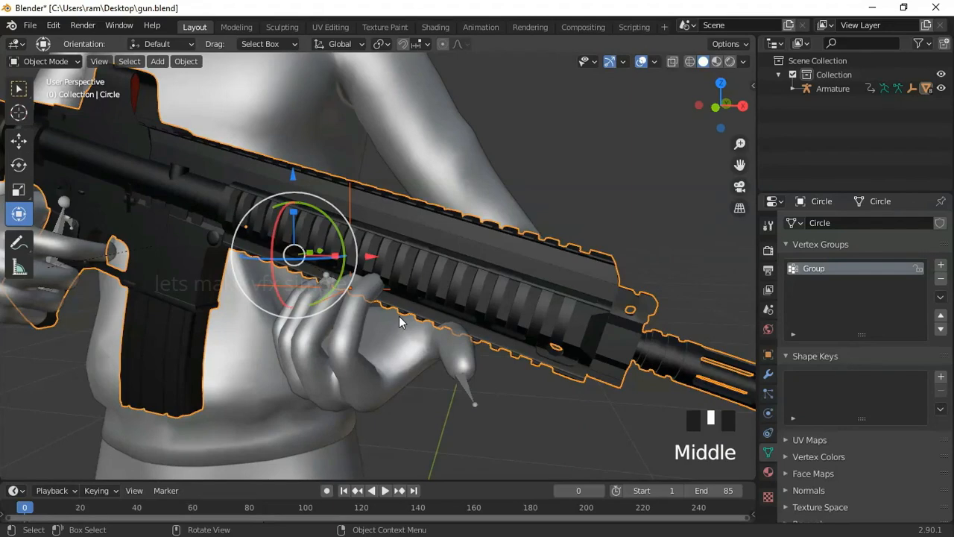
scroll(363, 383, up, 2)
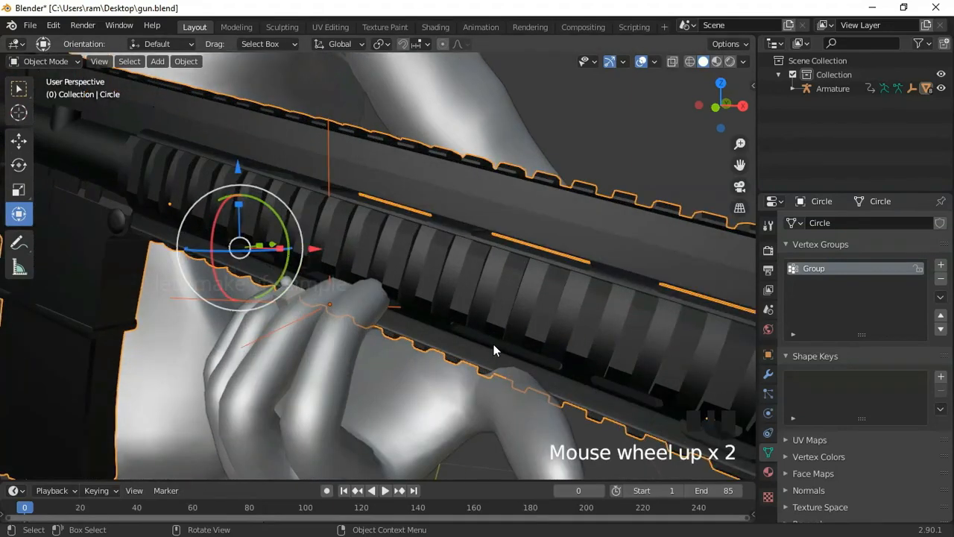
middle_drag(492, 347, 427, 305)
middle_drag(350, 321, 379, 315)
Step: In the armature's Pose Mode, select the left-hand bone Bone.001 and save the file
click(239, 296)
scroll(291, 298, down, 2)
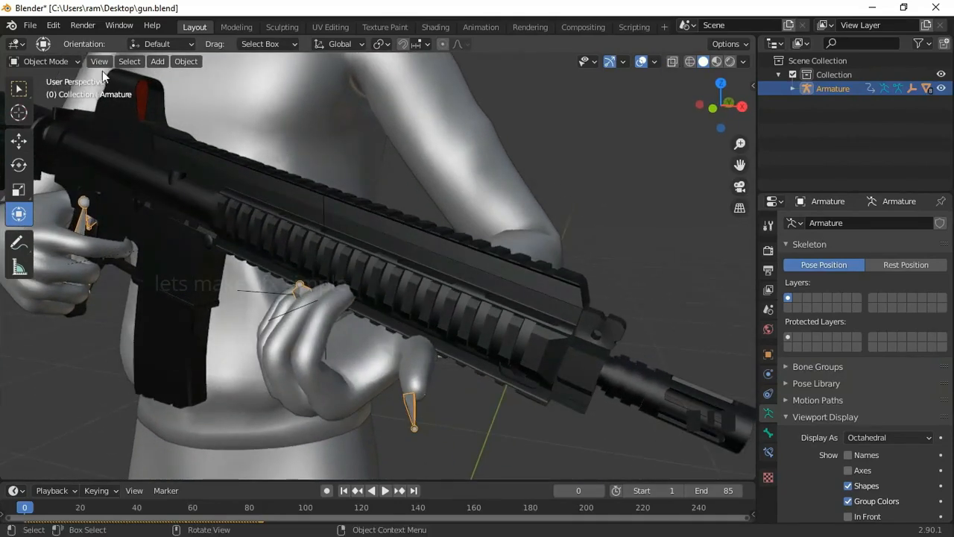
click(45, 61)
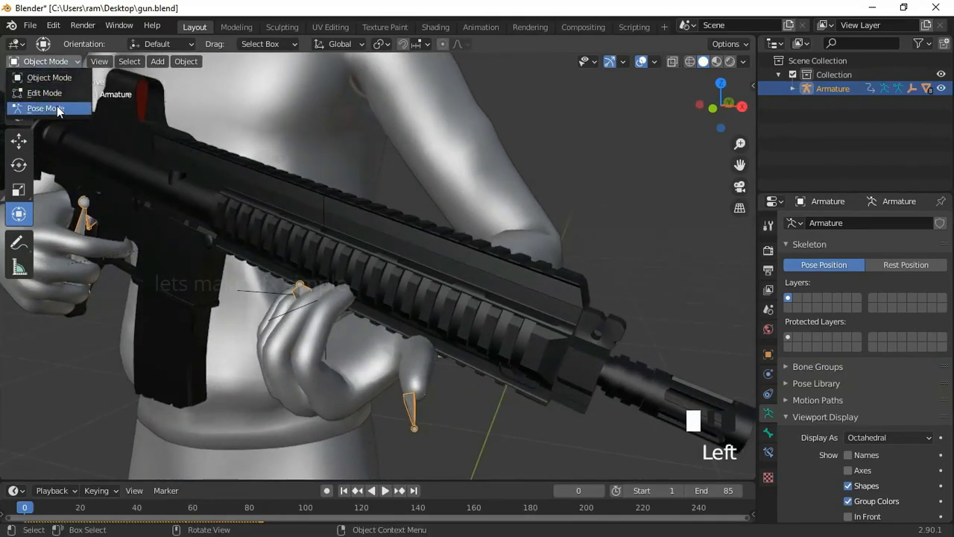
click(57, 108)
middle_drag(350, 276, 399, 270)
click(254, 262)
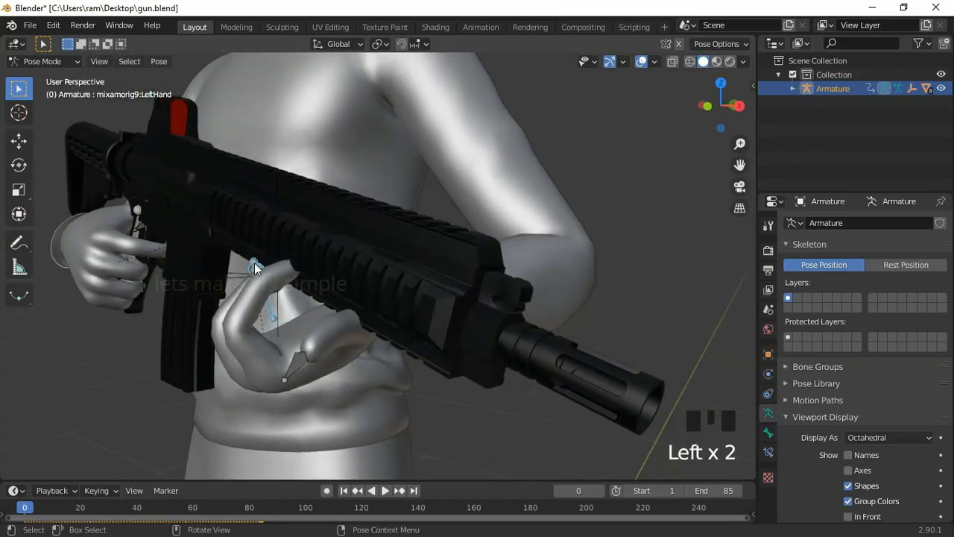
click(254, 262)
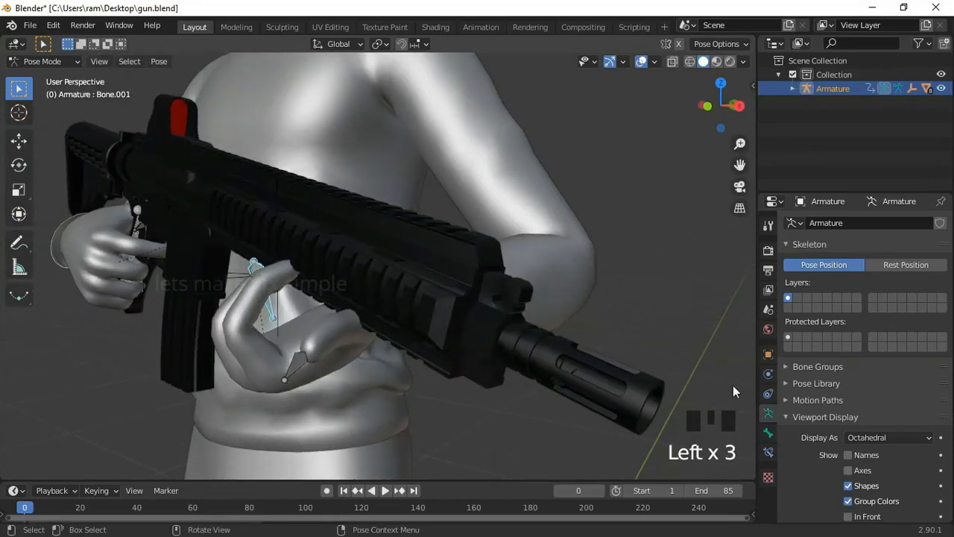
key(ctrl+s)
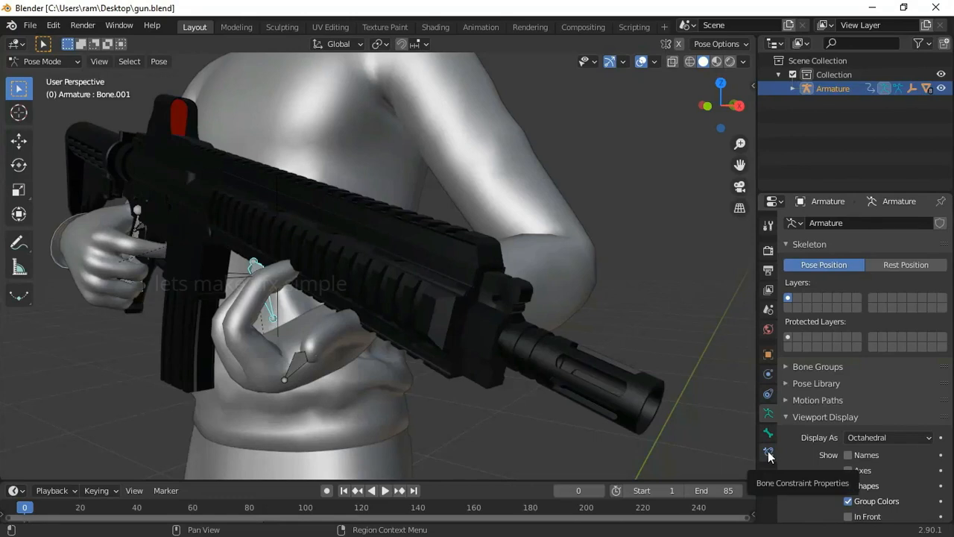
Step: Add an Inverse Kinematics constraint to Bone.001 with the Empty as its target
click(768, 453)
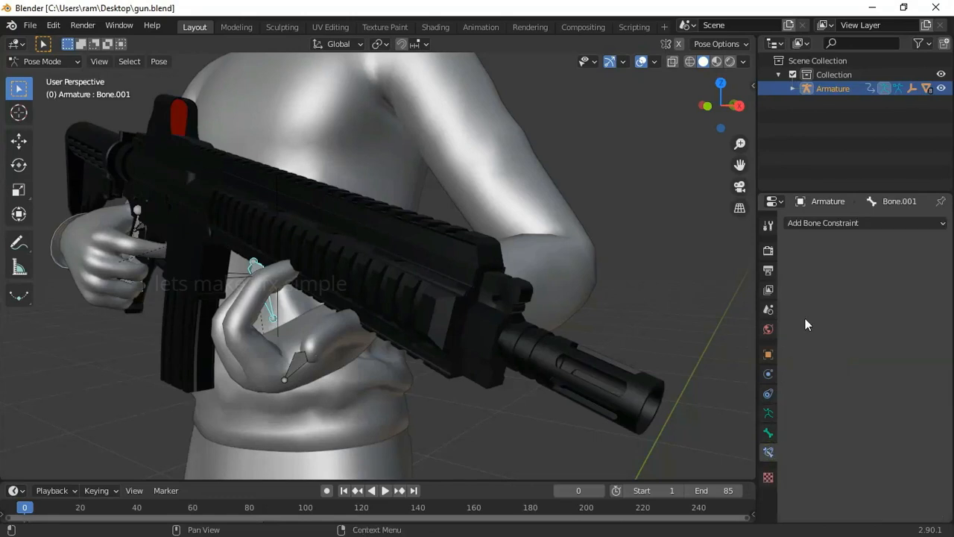
click(880, 223)
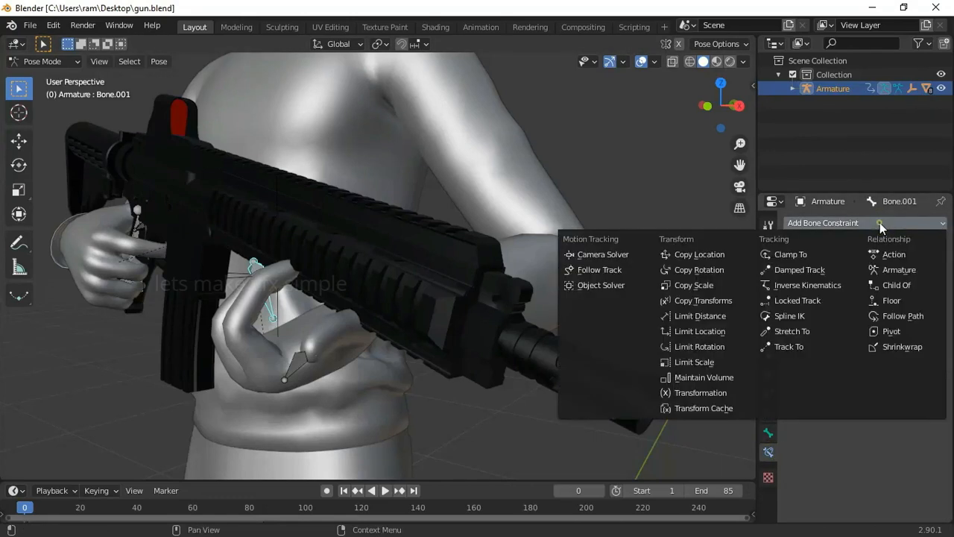
click(827, 291)
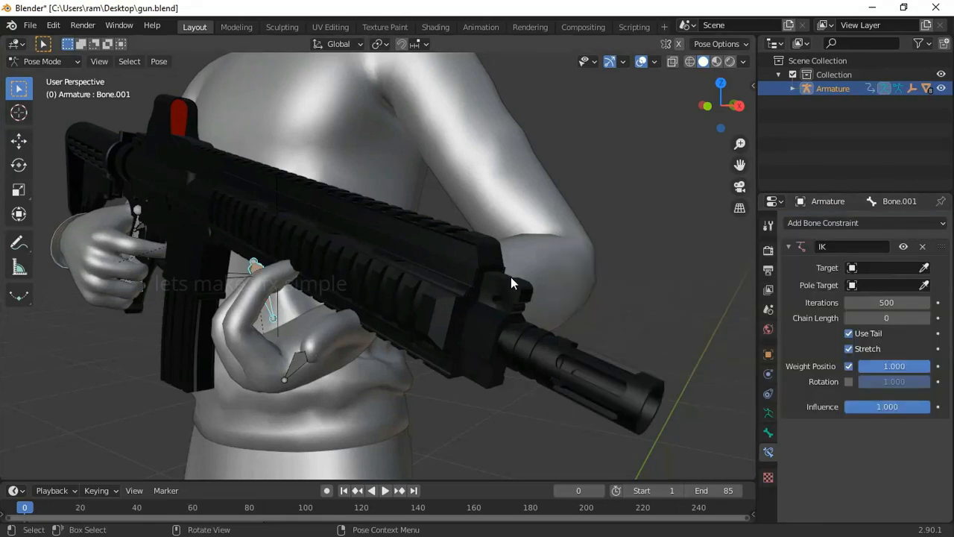
click(879, 267)
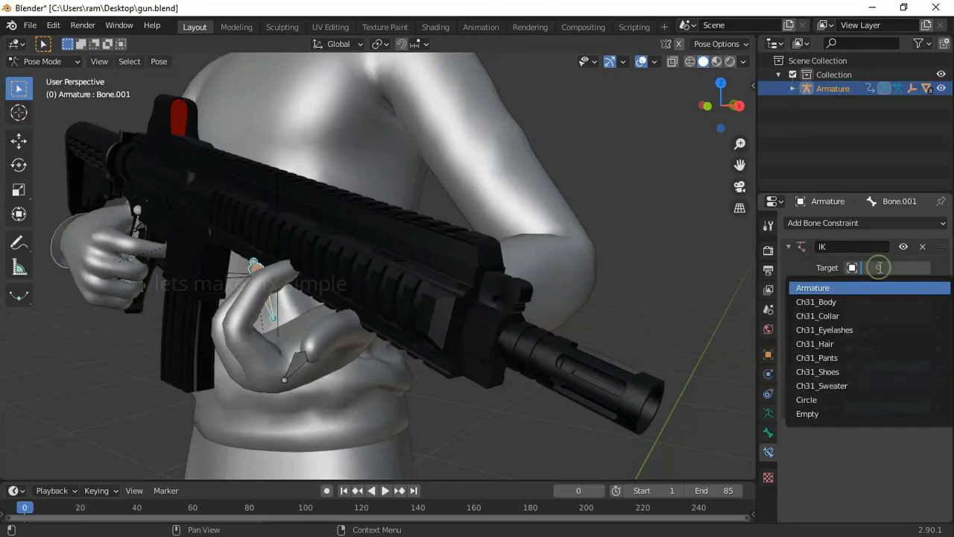
click(835, 413)
middle_drag(511, 324, 288, 288)
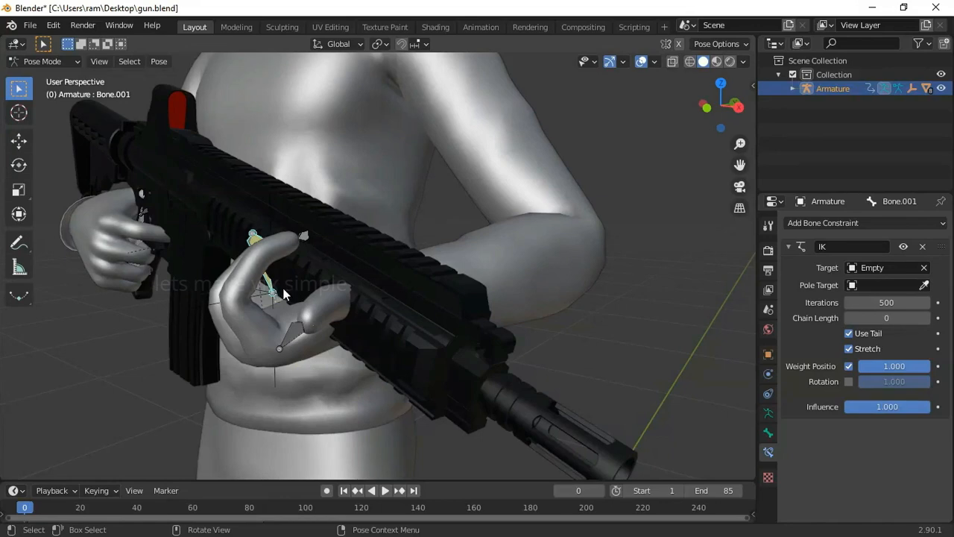
scroll(386, 347, down, 5)
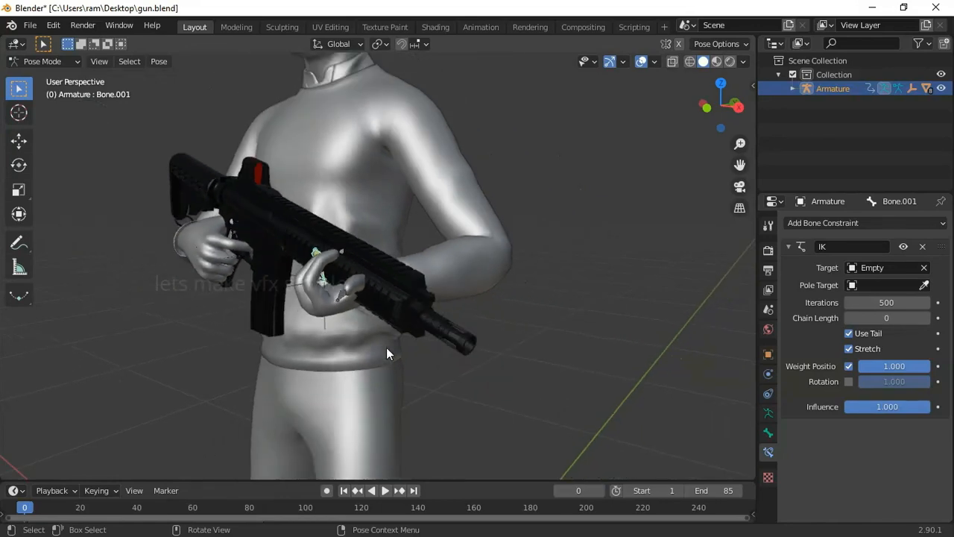
Step: Play the animation to check how the IK constraint affects the body, and stop it at frame 85
click(384, 490)
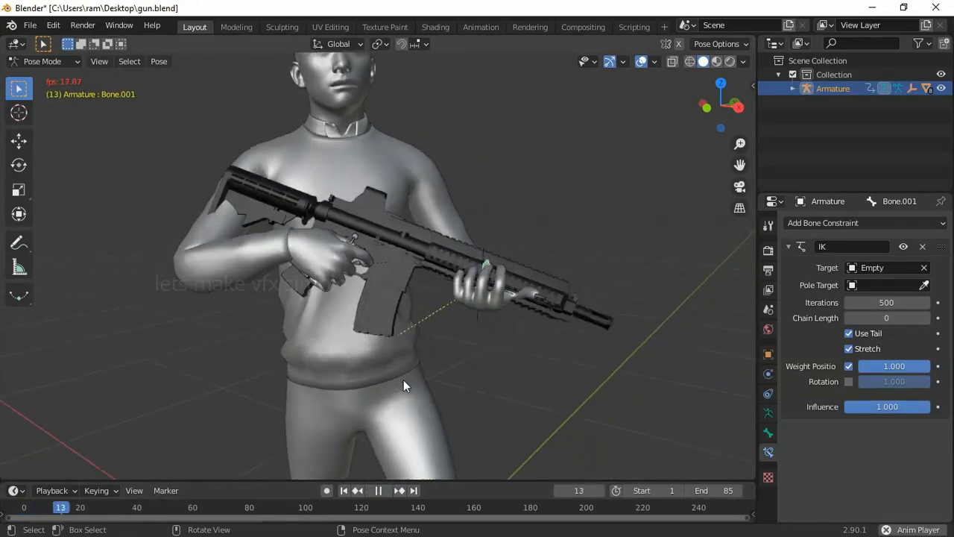
middle_drag(405, 383, 364, 341)
scroll(403, 339, down, 3)
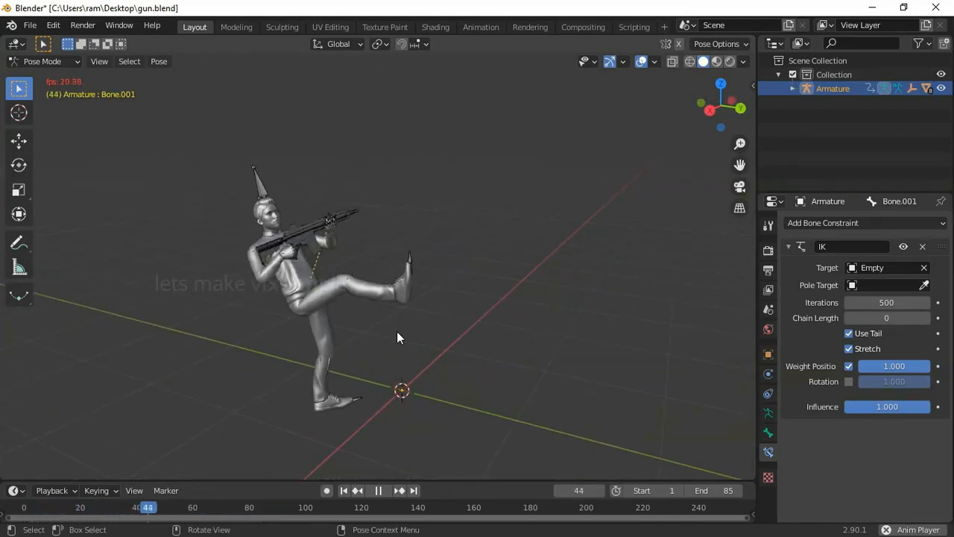
click(379, 490)
middle_drag(331, 255, 349, 265)
scroll(348, 265, up, 3)
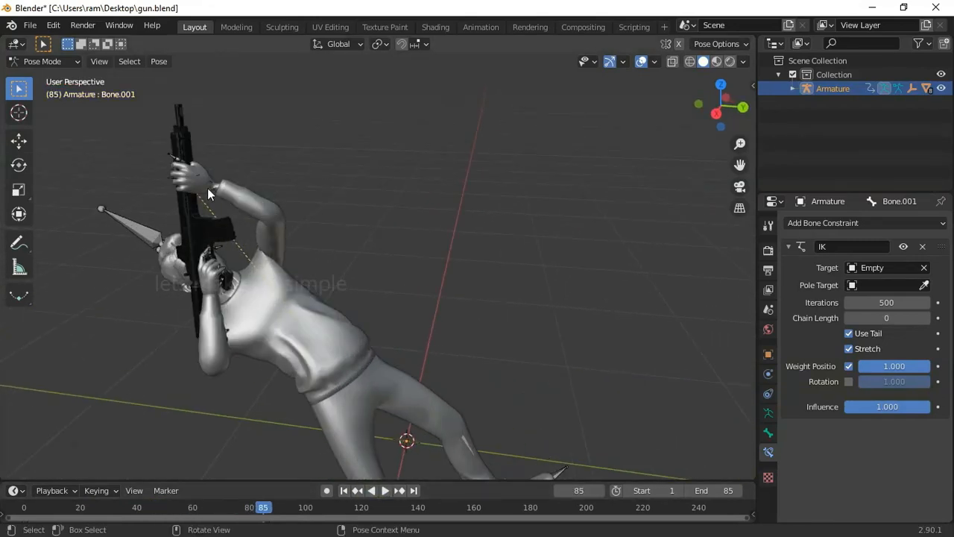
Step: Set the IK constraint's chain length to 4 and check the full-body pose at frame 85
middle_drag(305, 318, 637, 394)
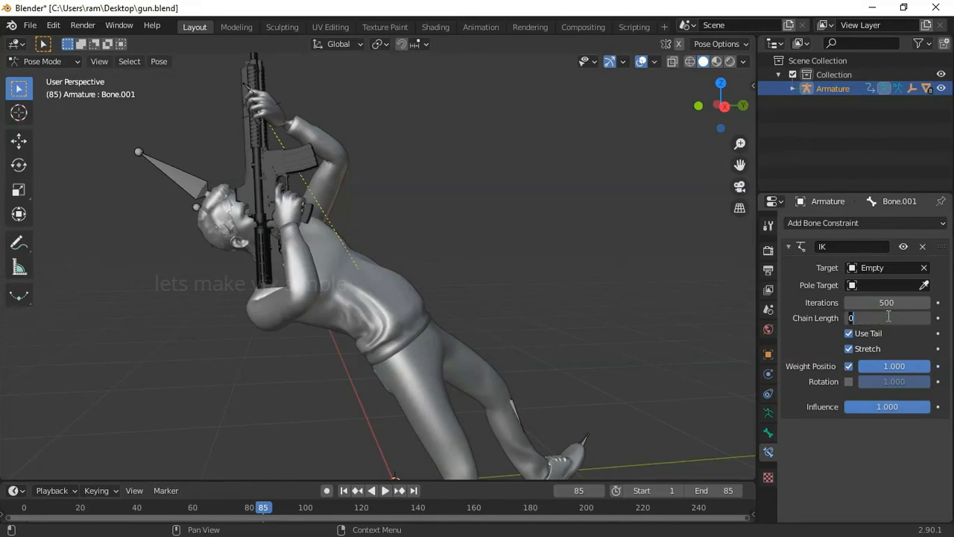
click(551, 258)
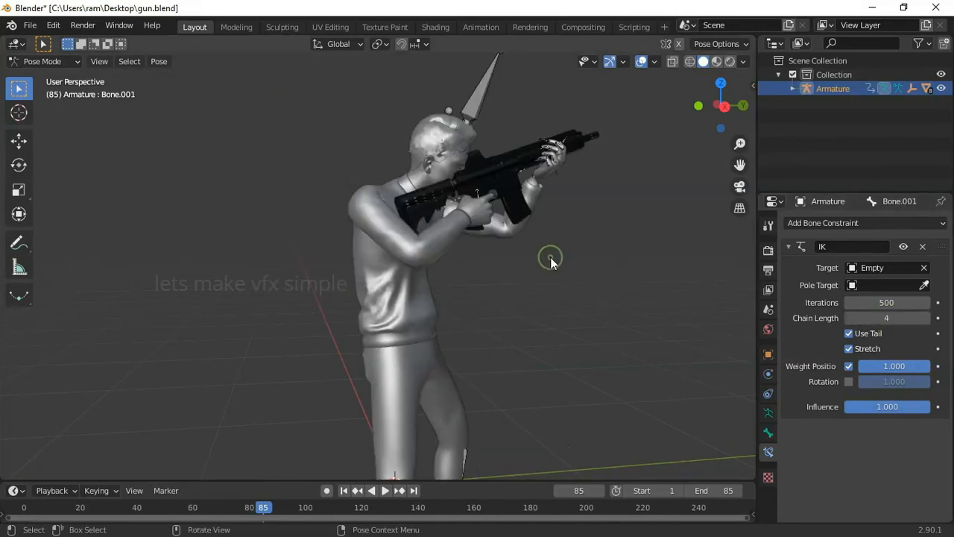
scroll(546, 264, down, 3)
middle_drag(605, 243, 546, 264)
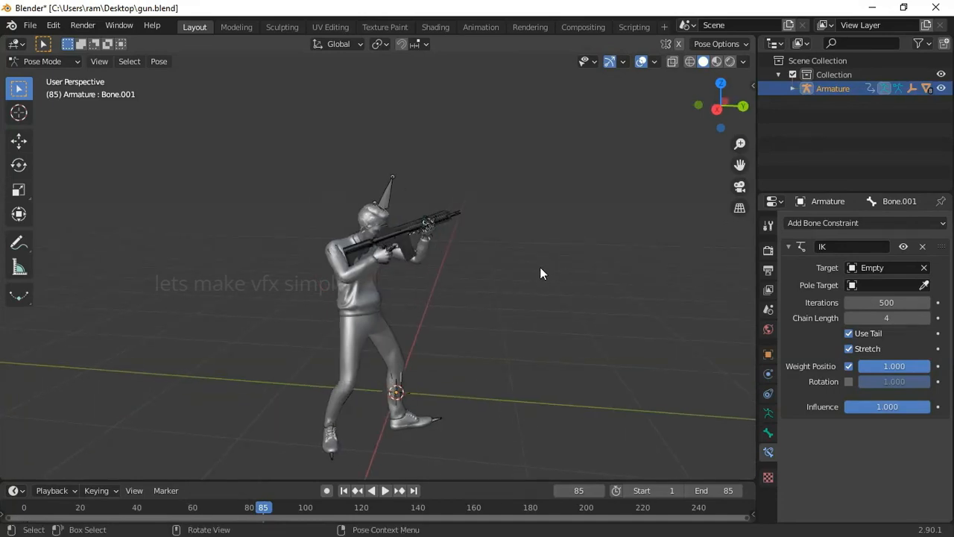
scroll(539, 267, up, 2)
scroll(450, 350, down, 3)
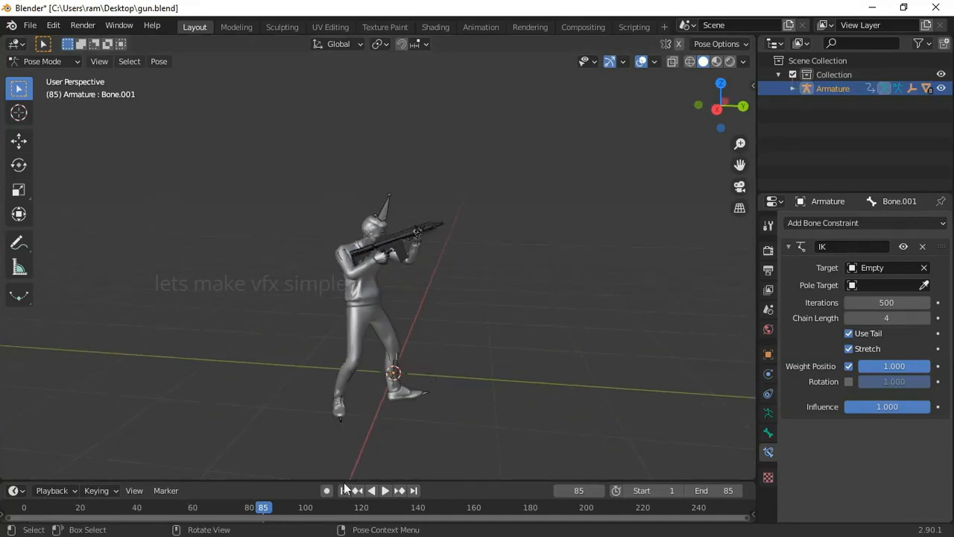
Step: Play the animation from the start to check the left hand following the gun, and stop at frame 70
click(344, 490)
click(383, 490)
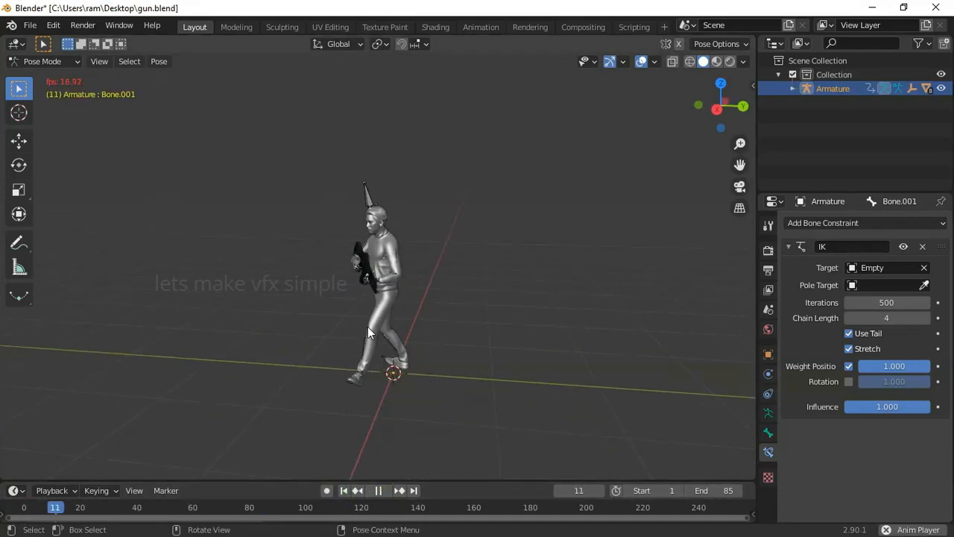
scroll(369, 332, up, 3)
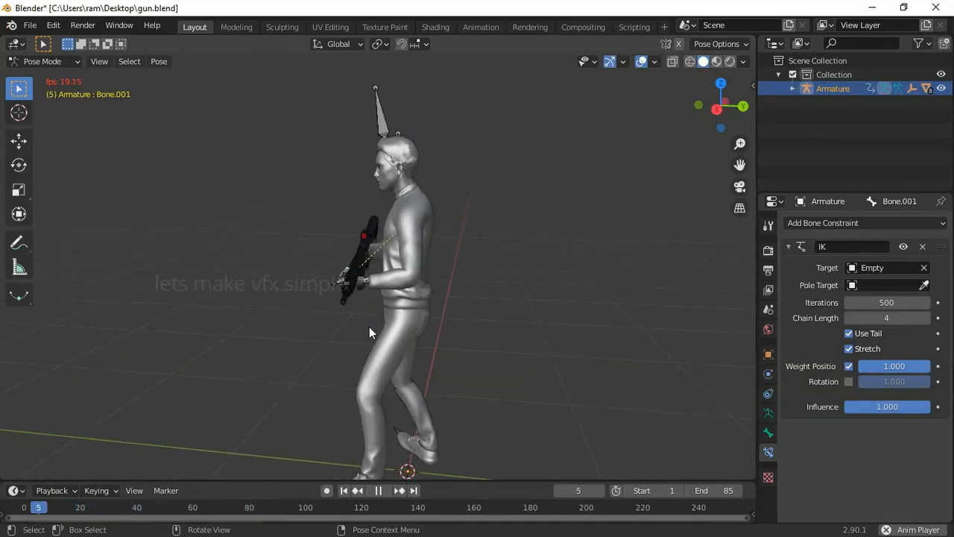
scroll(369, 327, down, 3)
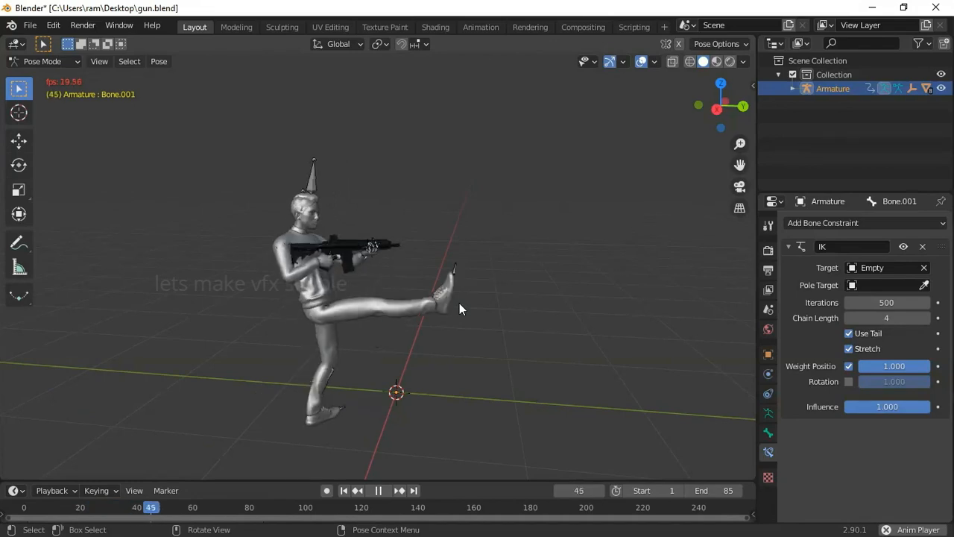
key(space)
Step: Examine both hands' grip on the gun up close at frame 70
scroll(476, 307, up, 5)
middle_drag(476, 307, 366, 195)
scroll(434, 304, up, 2)
scroll(427, 281, up, 3)
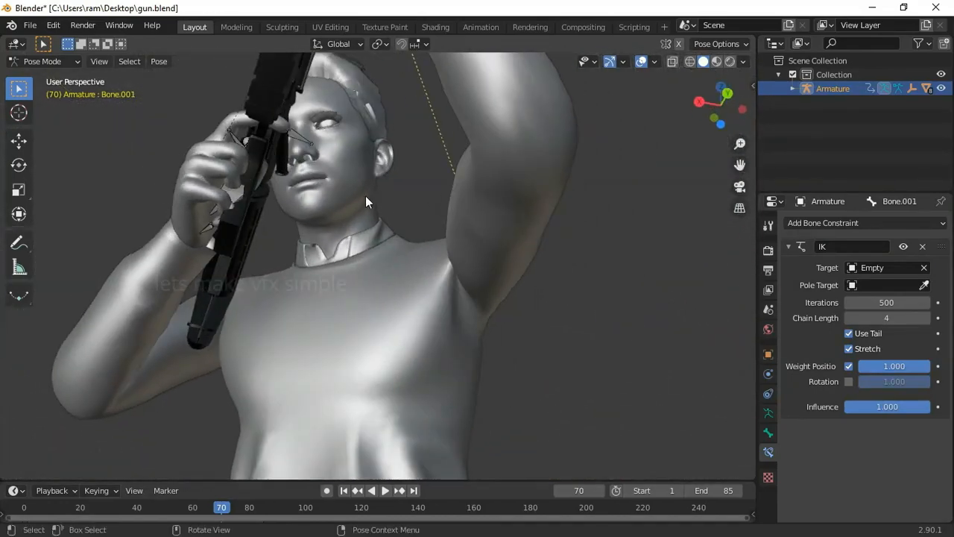
scroll(365, 195, up, 2)
shift+middle_drag(298, 188, 425, 260)
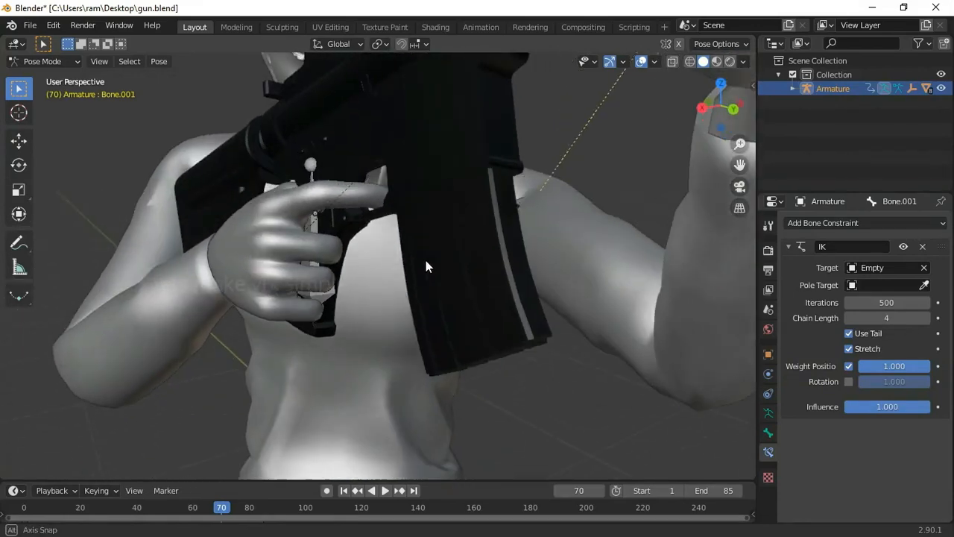
Step: Switch to Object Mode, select the rifle and nudge it sideways to fit the hands at frame 70
click(34, 61)
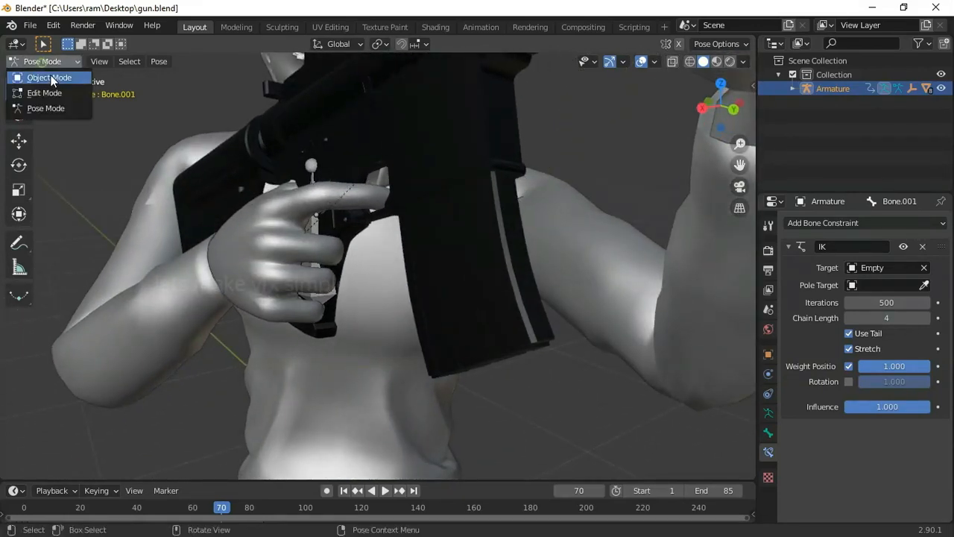
click(52, 79)
click(439, 222)
middle_drag(438, 221, 470, 236)
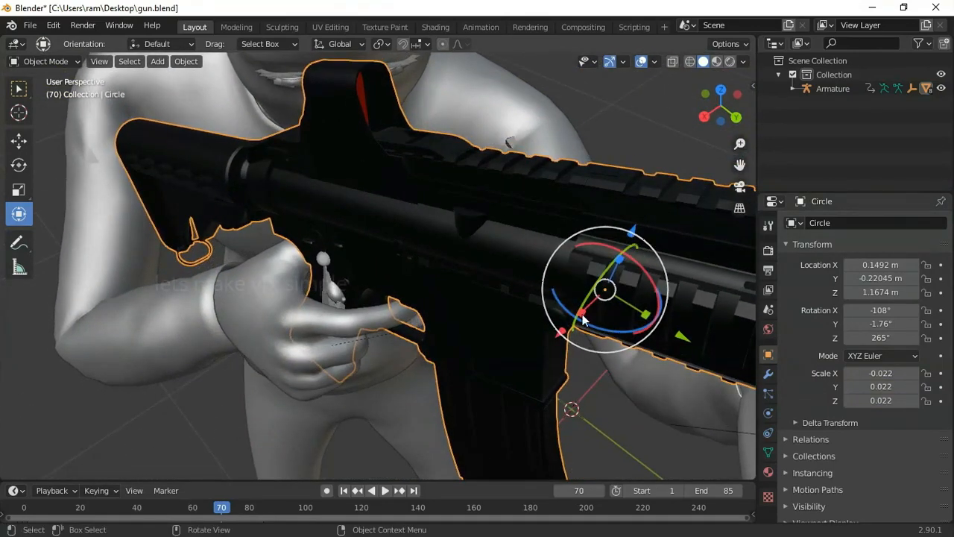
drag(563, 339, 531, 340)
Step: Nudge the rifle to about X 0.146 m, Y -0.238 m, Z 1.168 m at another frame, and go to frame 41
middle_drag(530, 340, 430, 245)
scroll(275, 284, down, 5)
scroll(443, 219, up, 2)
drag(189, 509, 244, 508)
middle_drag(391, 344, 427, 277)
drag(554, 91, 549, 73)
drag(245, 507, 139, 508)
Step: Try to rotate the rifle about the global Z axis to a Z rotation of 262°
middle_drag(242, 298, 377, 425)
scroll(316, 419, down, 6)
scroll(380, 421, up, 5)
middle_drag(534, 347, 550, 302)
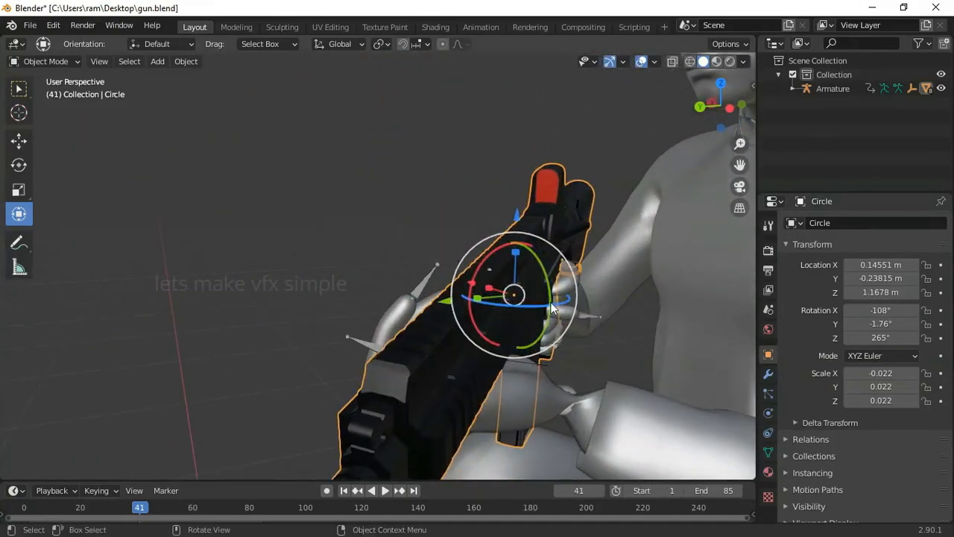
drag(547, 304, 528, 308)
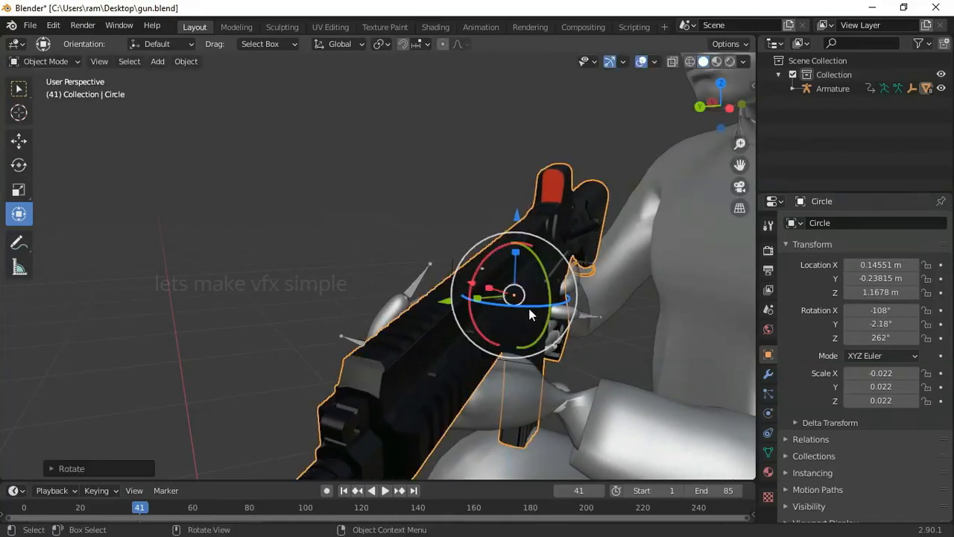
middle_drag(528, 307, 605, 312)
scroll(348, 295, up, 2)
shift+middle_drag(347, 295, 494, 321)
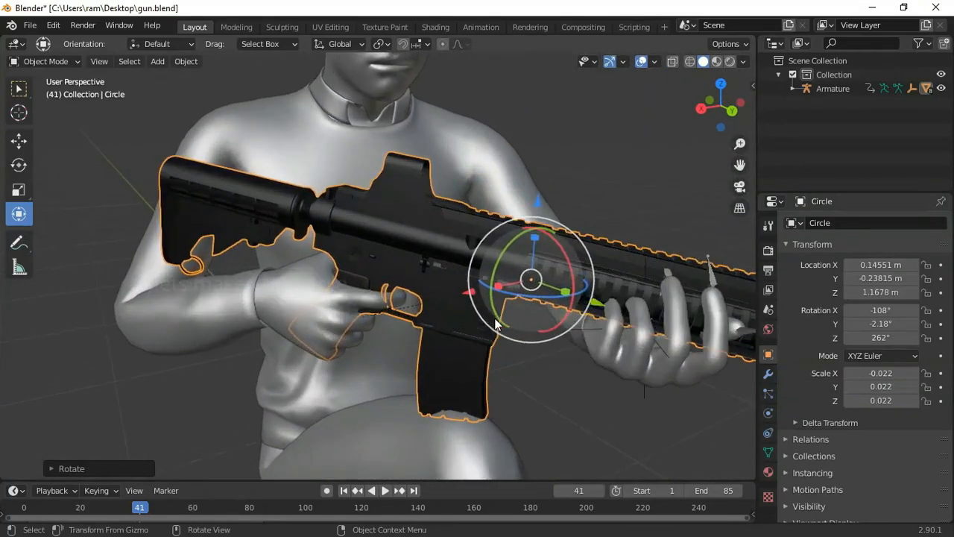
scroll(484, 319, up, 1)
middle_drag(432, 309, 498, 166)
shift+middle_drag(498, 165, 316, 374)
key(ctrl+z)
Step: Inspect how both hands hold the rifle at frame 41 from several angles
scroll(317, 374, down, 2)
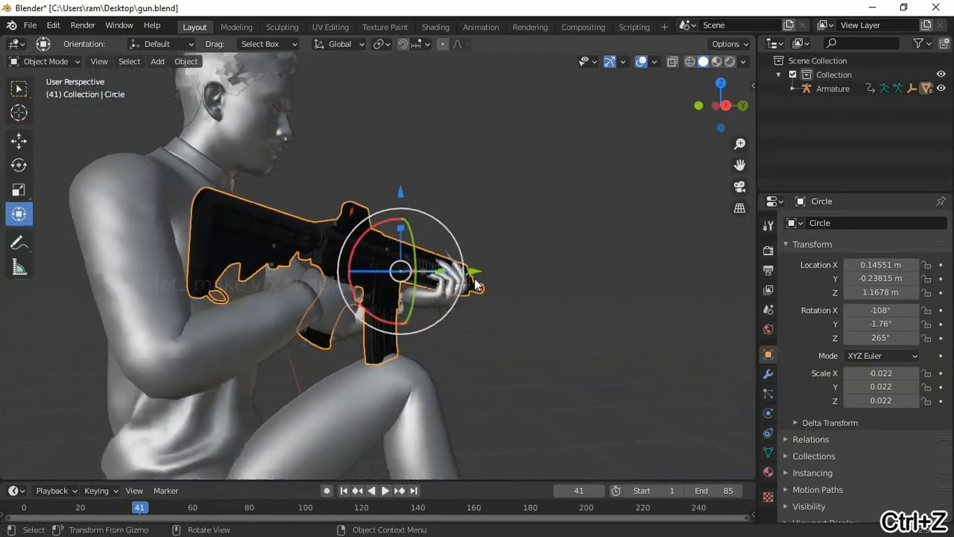
middle_drag(473, 276, 413, 288)
scroll(413, 288, up, 3)
middle_drag(485, 273, 416, 285)
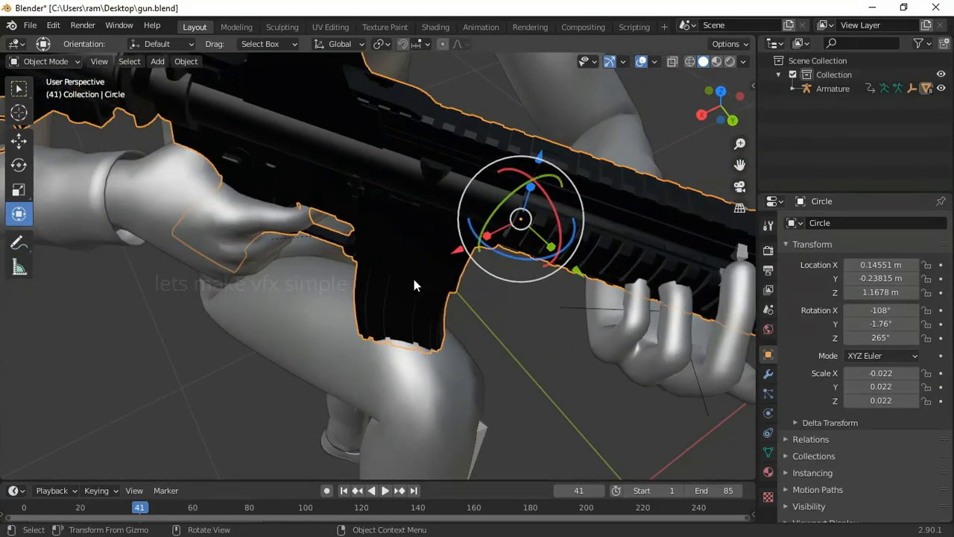
scroll(331, 287, down, 4)
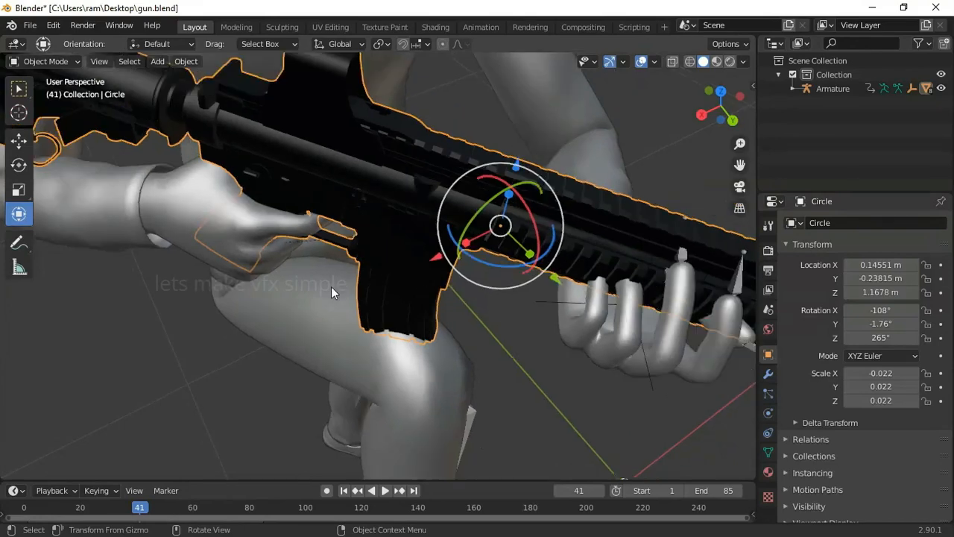
shift+middle_drag(282, 246, 316, 297)
scroll(318, 298, down, 4)
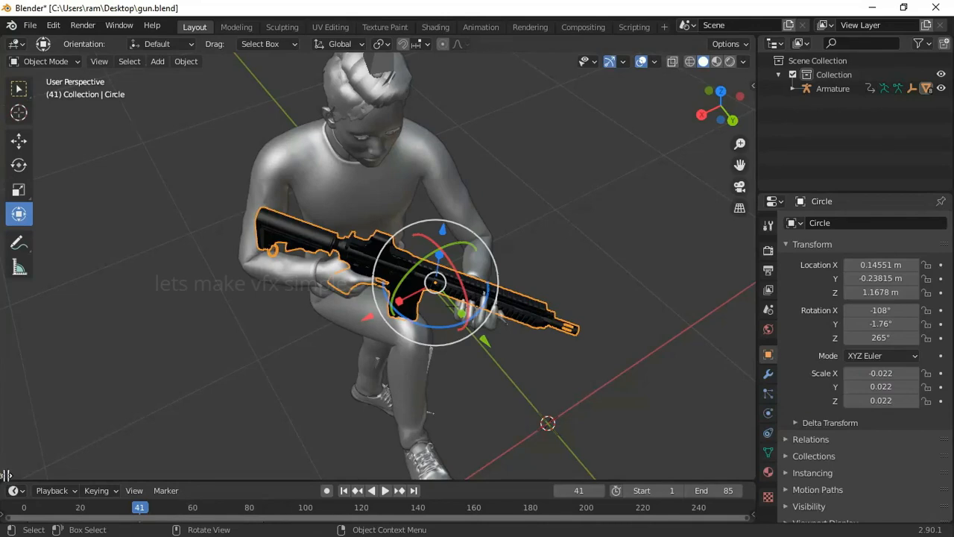
Step: Split the 3D viewport into two side-by-side viewports and enlarge them by narrowing the outliner and properties column
drag(6, 475, 492, 451)
drag(758, 228, 908, 231)
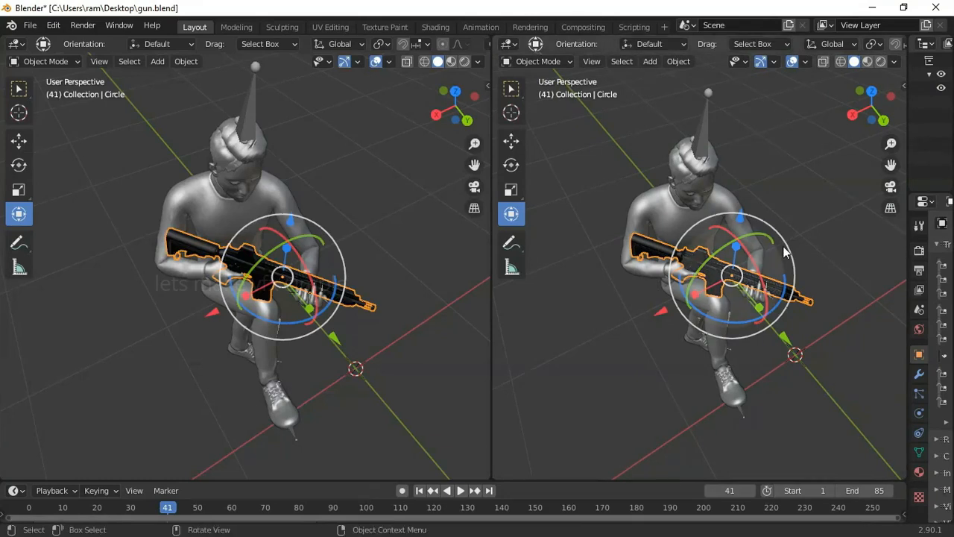
scroll(767, 267, down, 2)
scroll(766, 268, up, 3)
shift+middle_drag(762, 286, 755, 302)
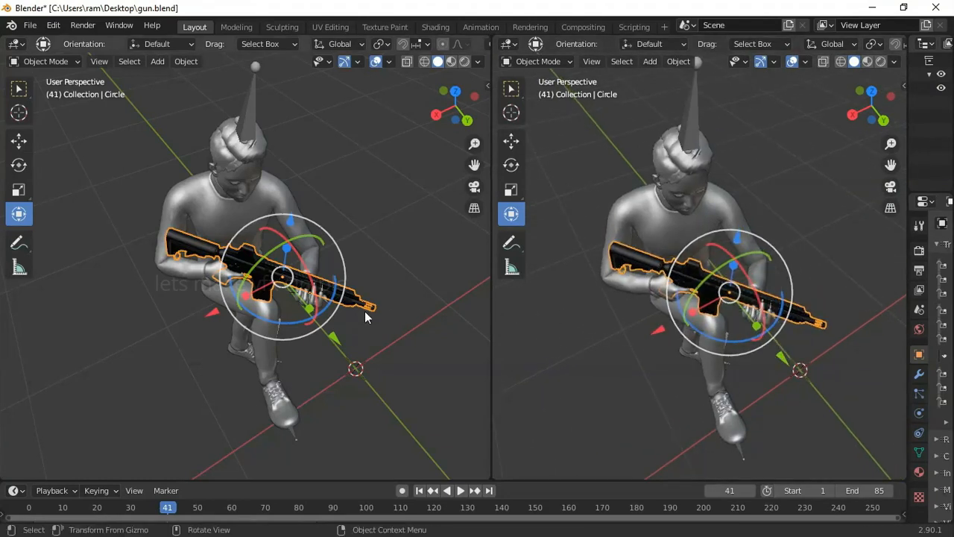
scroll(365, 311, up, 1)
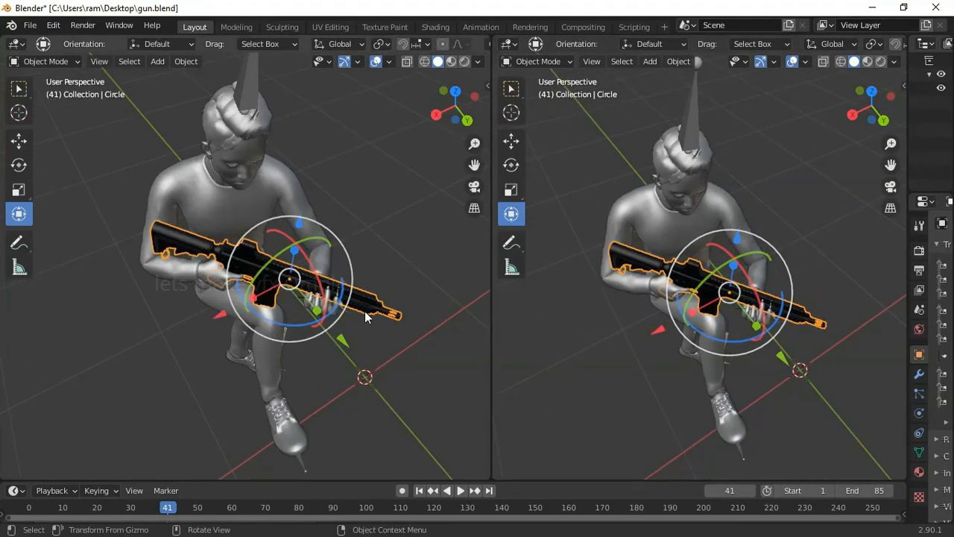
Step: Change the first of the two 3D viewports to the Graph Editor
click(16, 44)
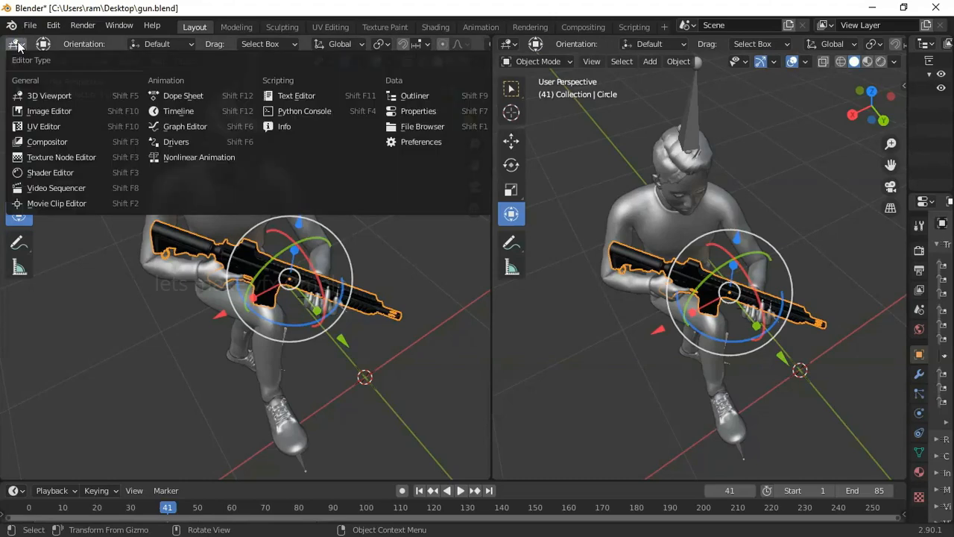
click(182, 125)
key(Home)
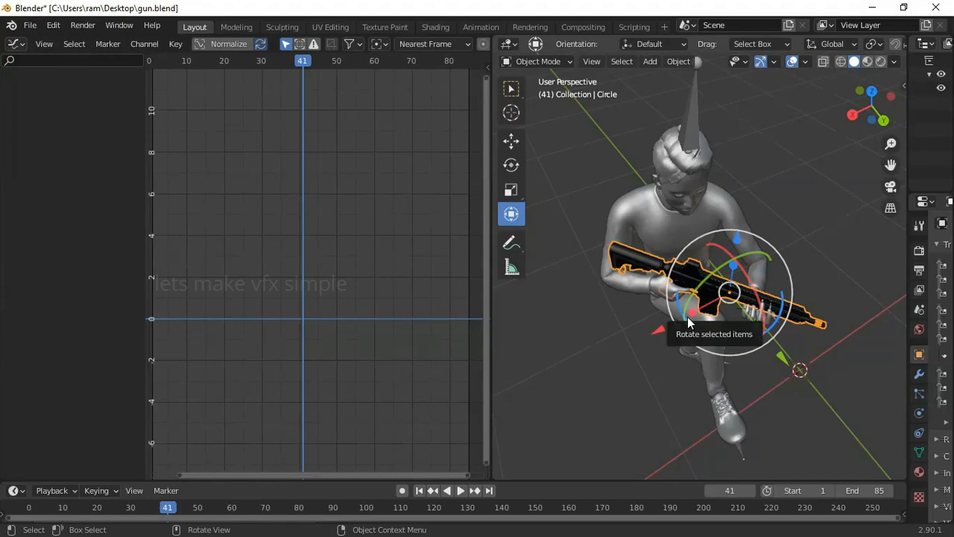
Step: Select the armature and enable In Front in its viewport display settings, widening the properties area to reach the option
scroll(688, 321, up, 3)
middle_drag(650, 336, 707, 282)
scroll(707, 289, up, 4)
scroll(708, 282, down, 2)
mouse_move(718, 318)
middle_down()
mouse_move(666, 286)
mouse_move(728, 316)
middle_up()
scroll(706, 272, down, 3)
middle_drag(707, 276, 684, 264)
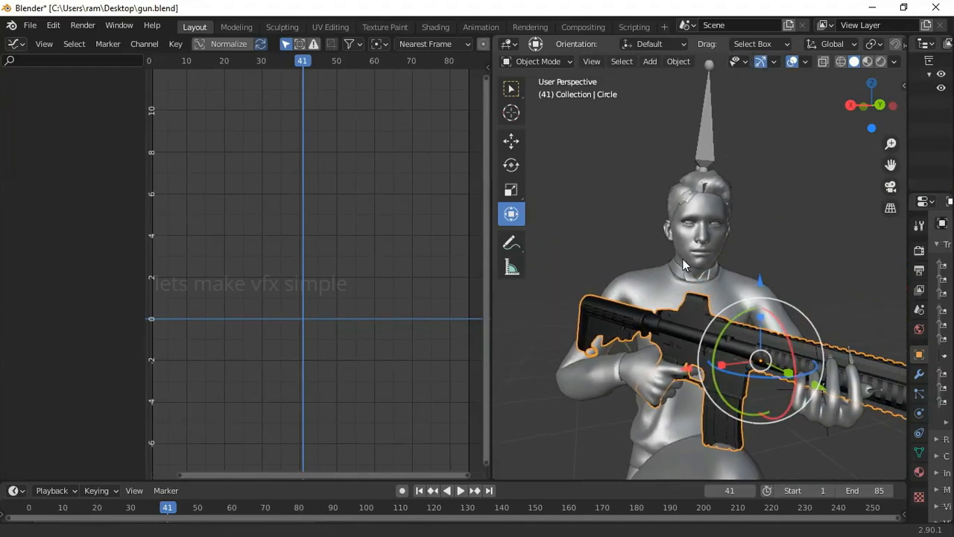
click(708, 138)
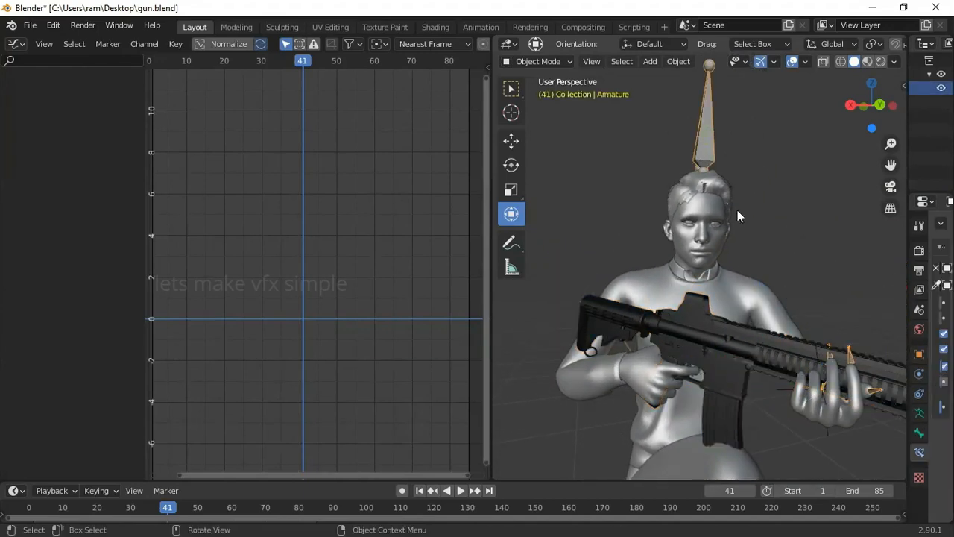
click(919, 411)
drag(908, 415, 863, 415)
scroll(910, 467, down, 3)
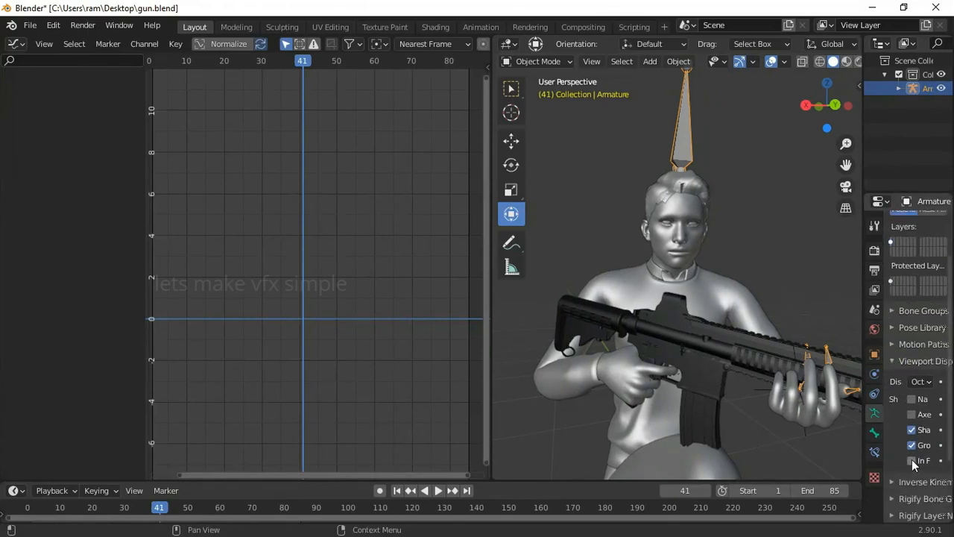
click(911, 460)
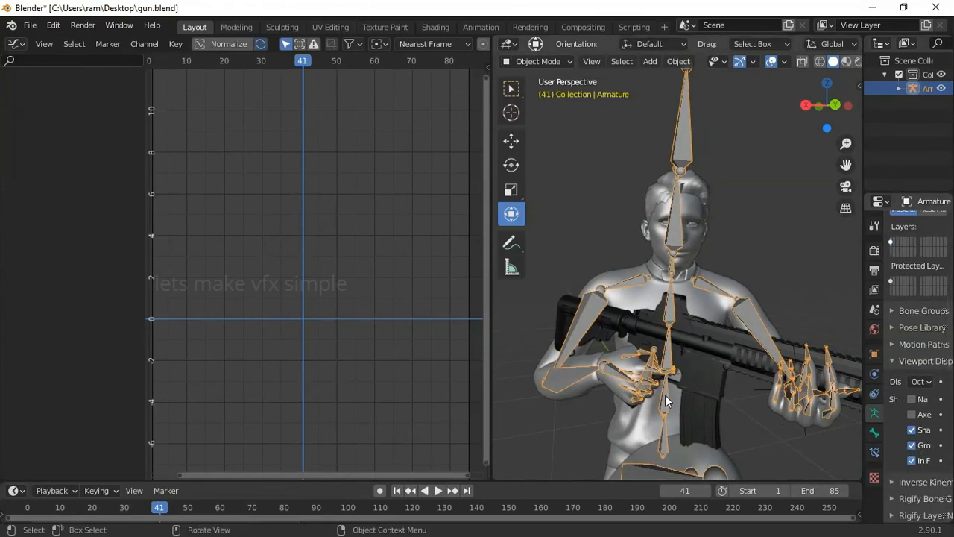
Step: Examine the finger bones of the right hand around the rifle's grip
scroll(665, 395, up, 1)
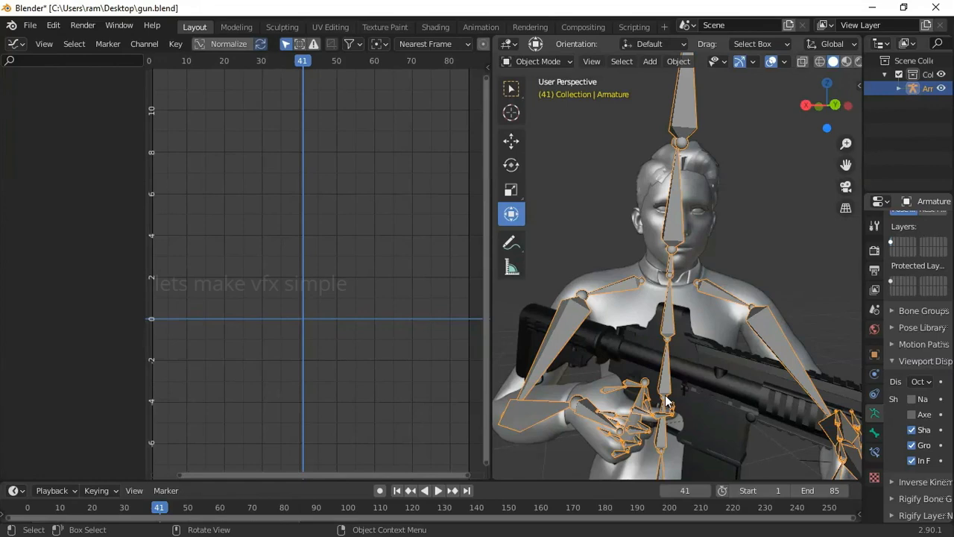
shift+middle_drag(667, 406, 727, 371)
scroll(689, 334, up, 2)
shift+middle_drag(727, 372, 719, 246)
scroll(689, 296, down, 4)
scroll(685, 266, up, 4)
scroll(772, 241, up, 2)
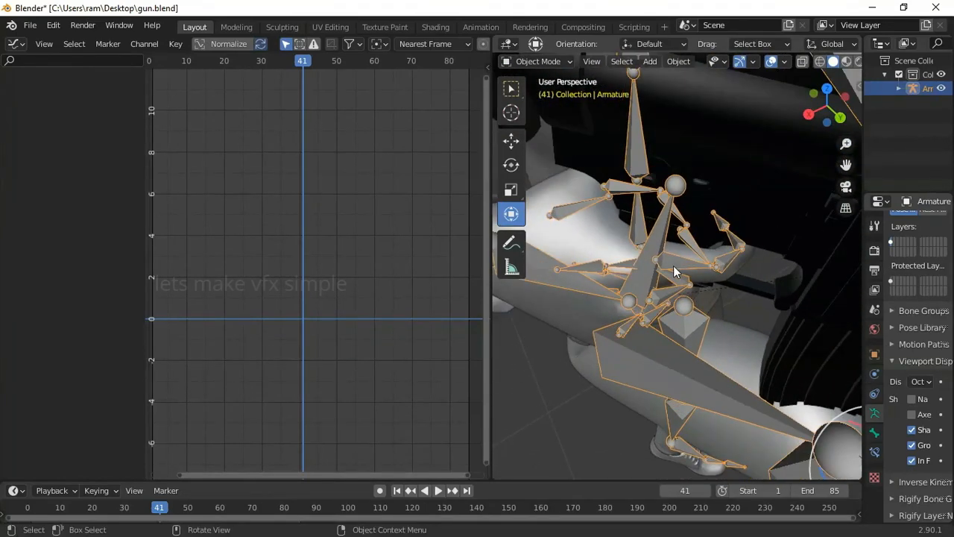
scroll(672, 267, down, 2)
shift+middle_drag(672, 267, 695, 271)
scroll(686, 278, up, 3)
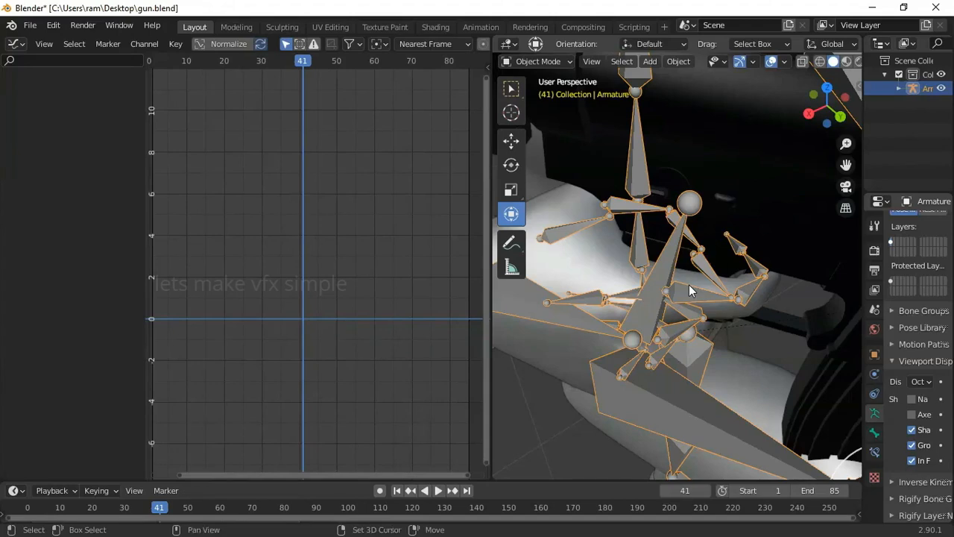
middle_drag(689, 285, 701, 238)
Step: Reselect the armature and set it to Rest Position, with the outstretched left hand in view
click(704, 262)
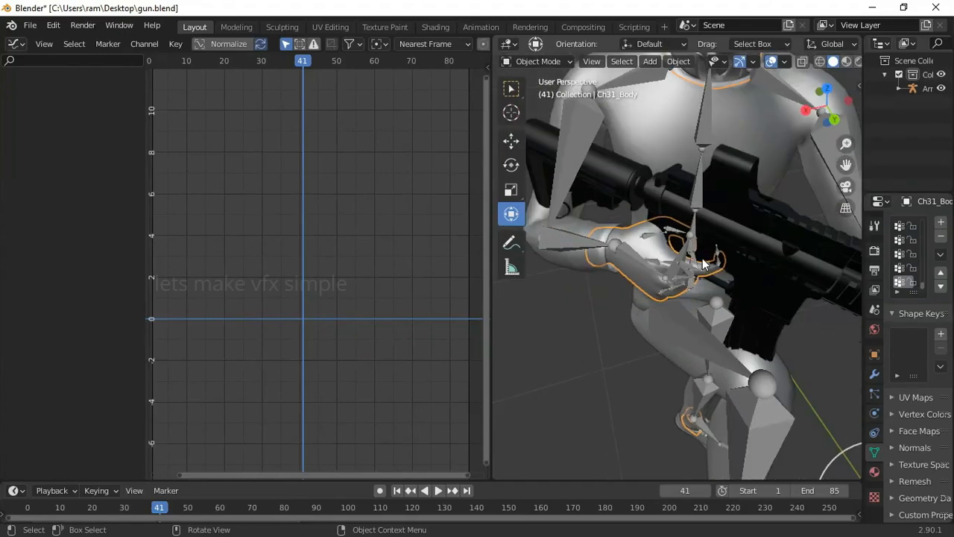
click(698, 215)
click(931, 222)
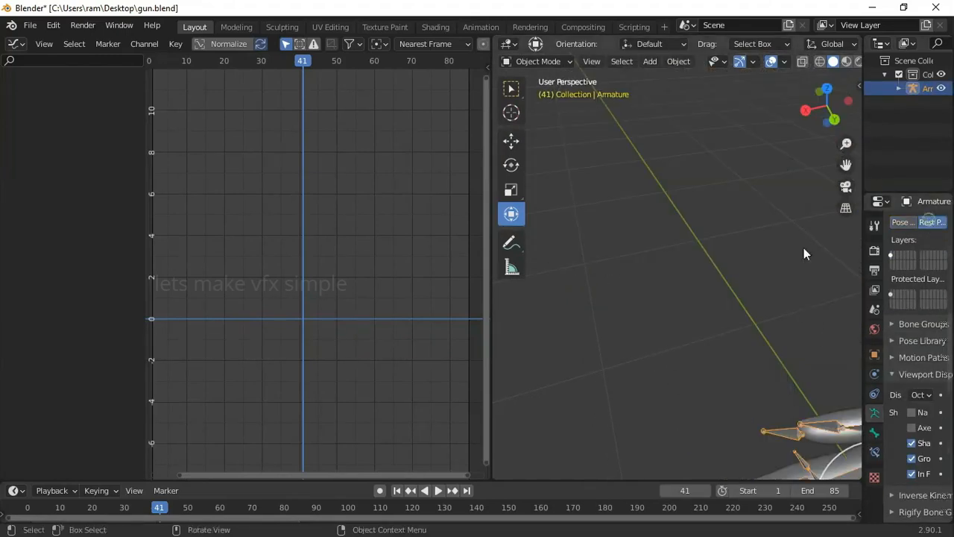
middle_drag(700, 270, 693, 297)
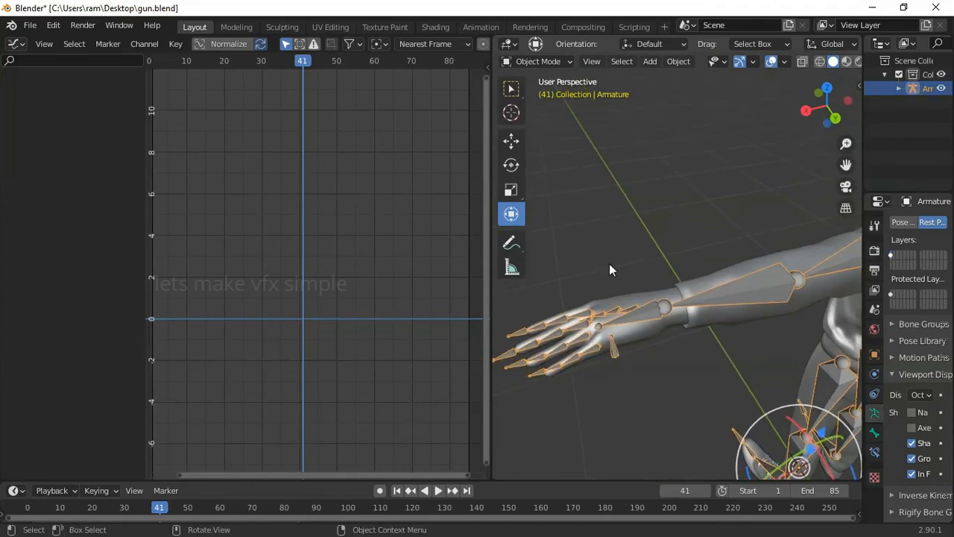
middle_drag(601, 256, 661, 264)
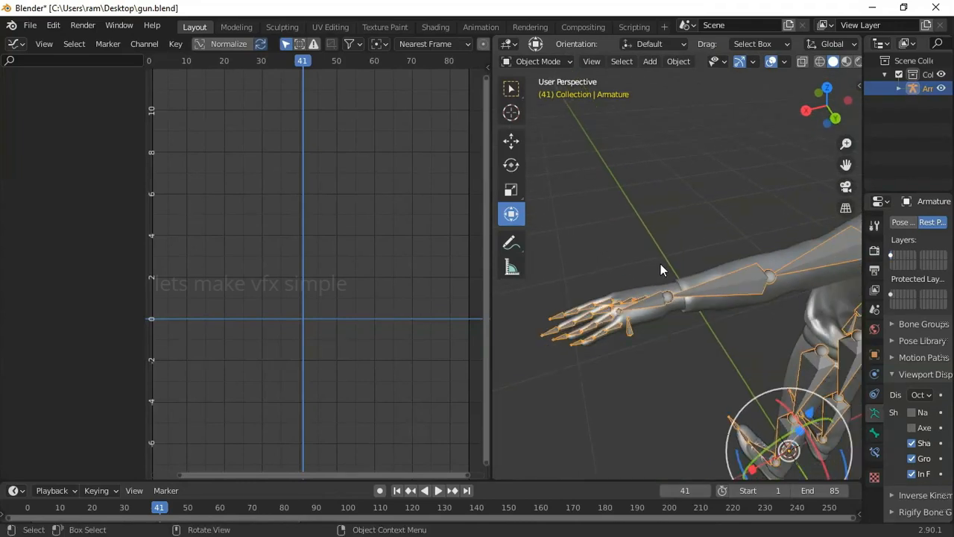
Step: Switch the armature to Pose Mode and select all finger and thumb bones of the left hand
click(550, 62)
click(537, 107)
middle_drag(629, 243, 676, 225)
drag(599, 213, 667, 316)
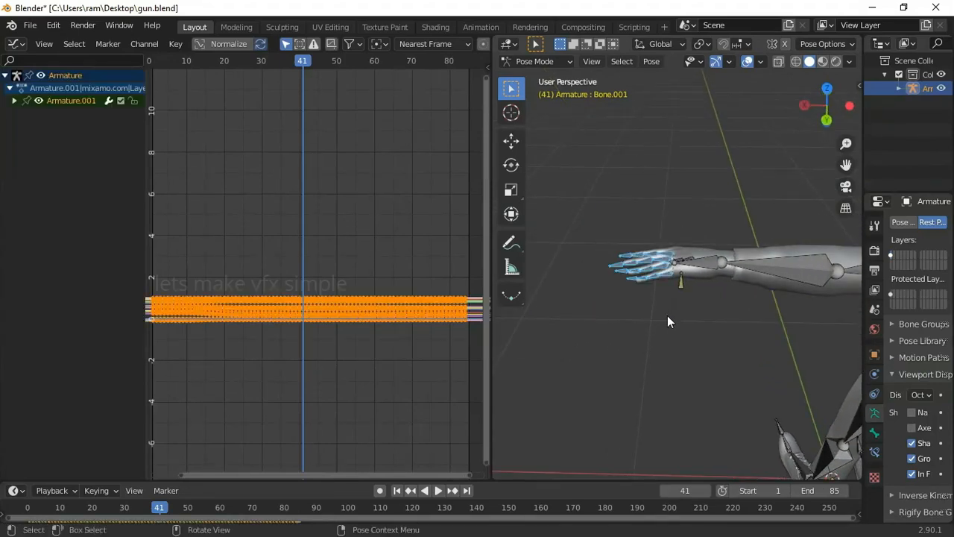
scroll(676, 302, up, 6)
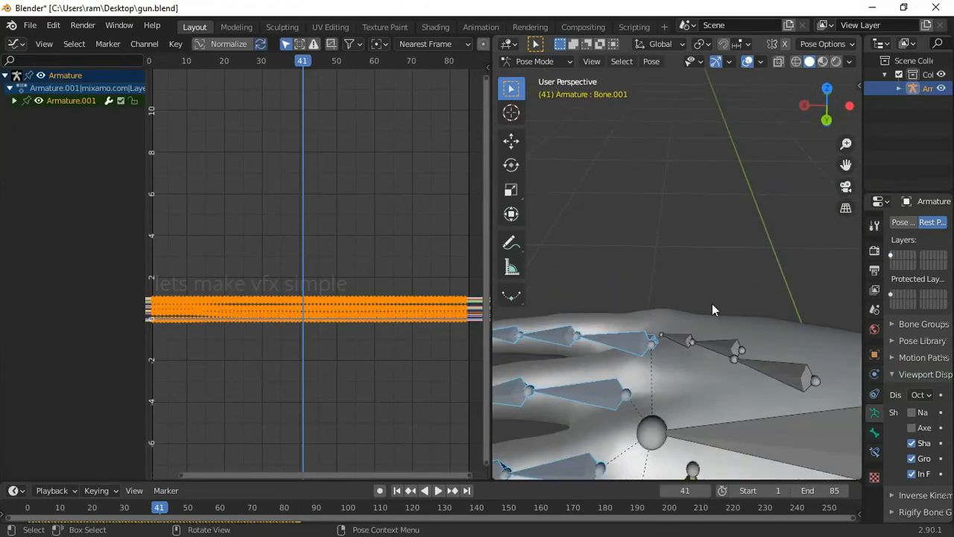
scroll(713, 300, down, 3)
shift+click(705, 322)
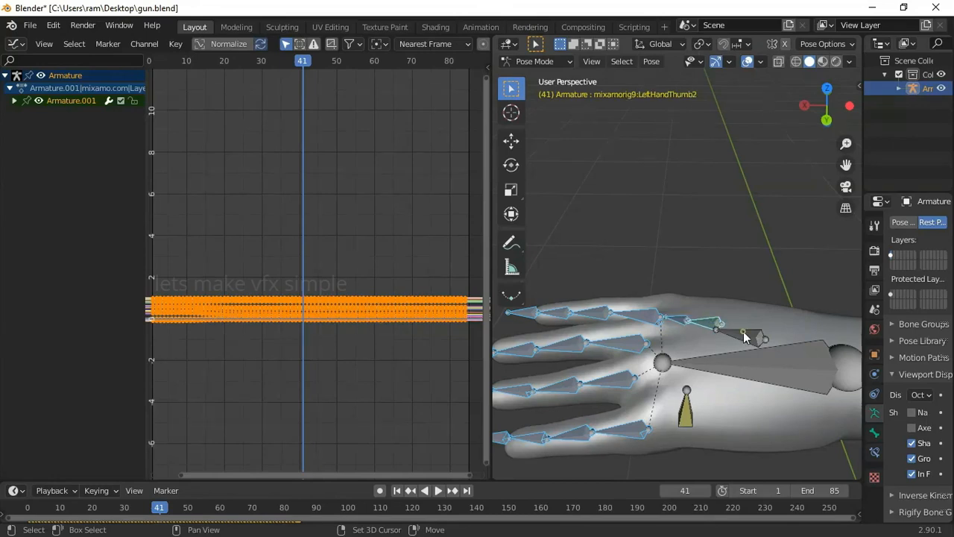
shift+click(744, 337)
scroll(739, 324, down, 4)
Step: Invert the bone selection and hide every bone except the left hand's finger and thumb bones
click(621, 61)
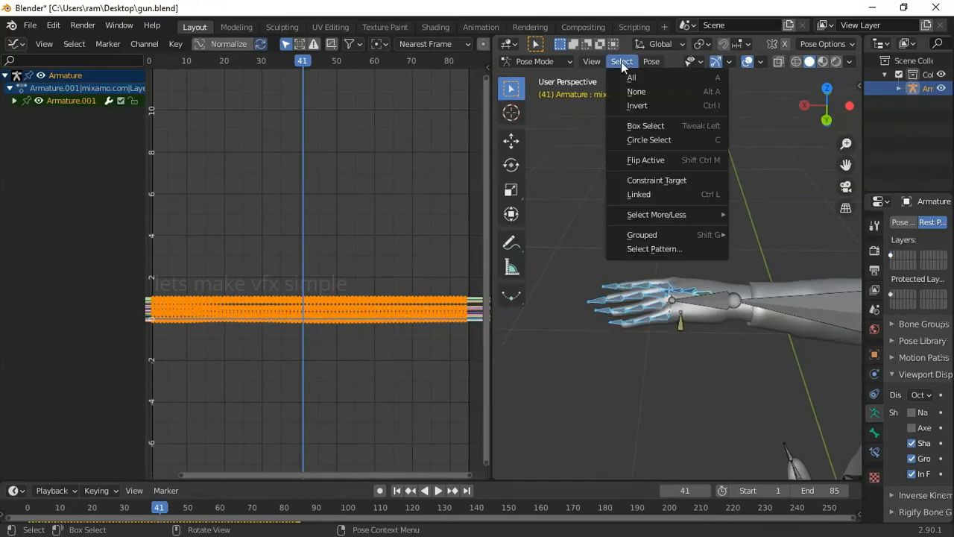
click(647, 105)
scroll(667, 187, down, 3)
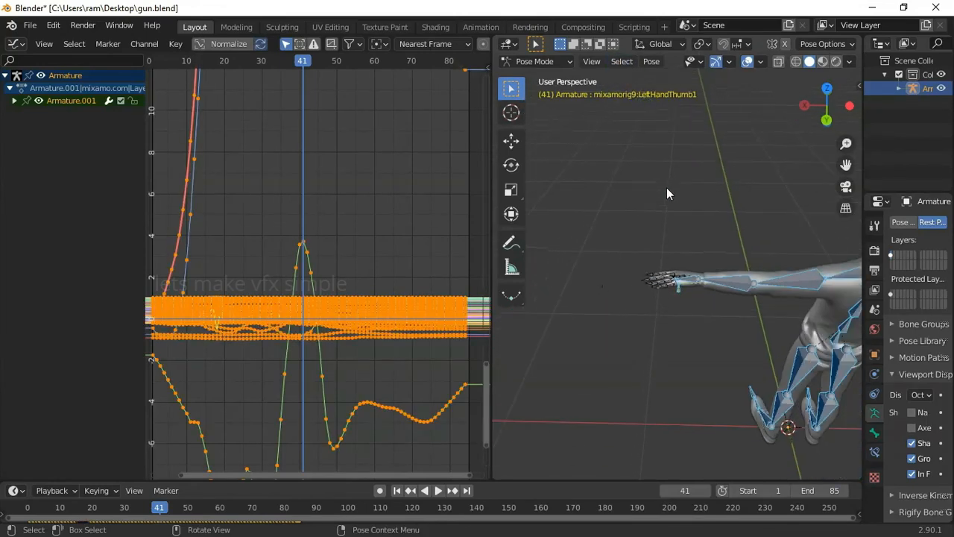
key(h)
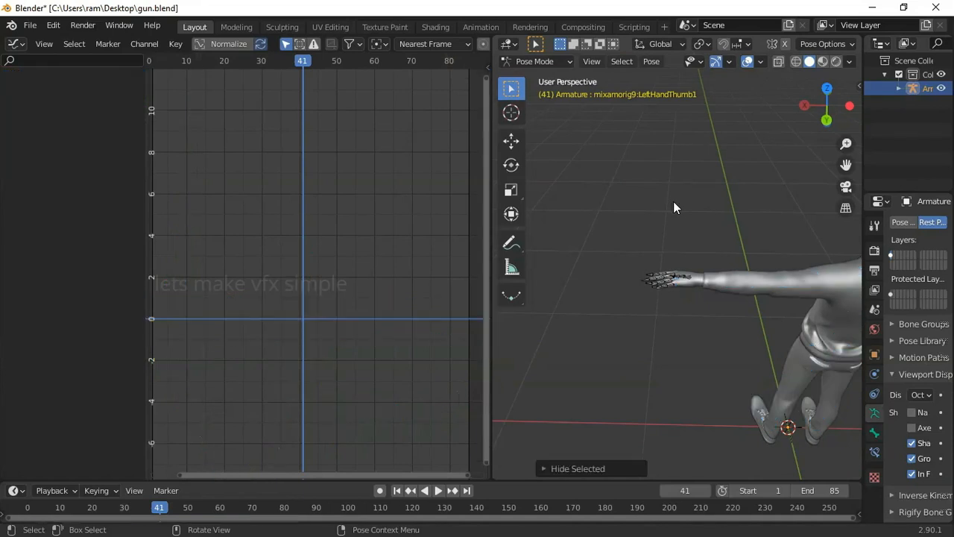
Step: Set the armature to Pose Position and check the remaining left-hand bones against the rifle
click(903, 222)
scroll(715, 299, up, 3)
scroll(663, 259, up, 2)
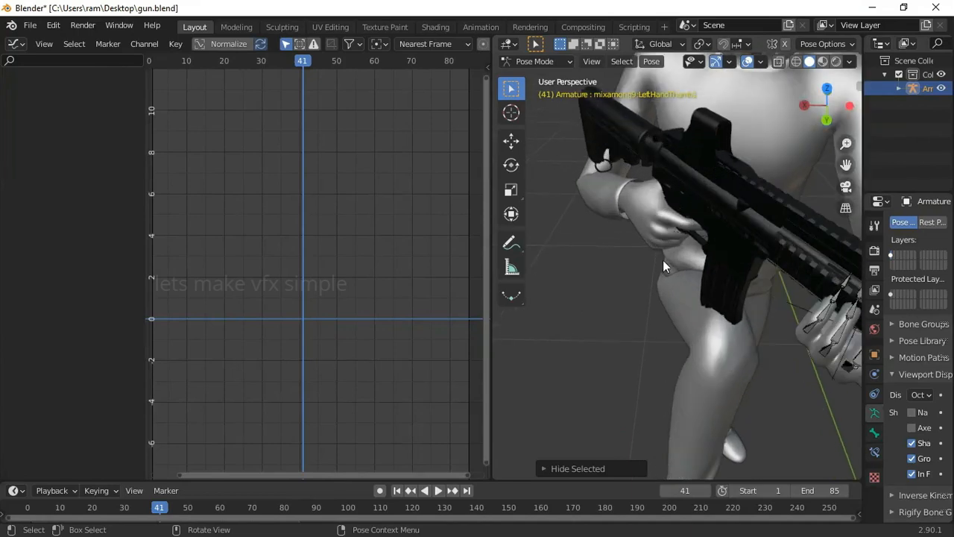
middle_drag(663, 259, 708, 273)
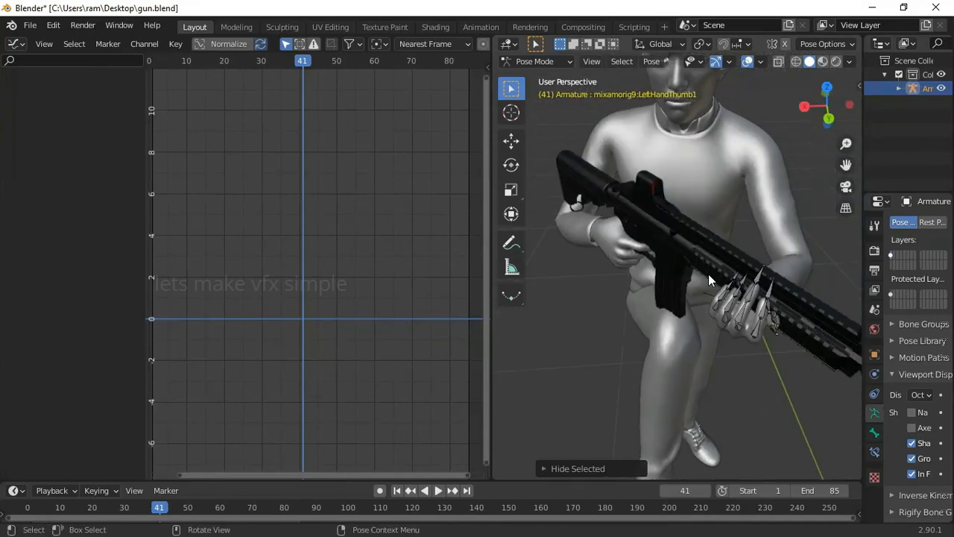
Step: Return the armature to Rest Position and bring the whole character into view
click(931, 222)
scroll(744, 249, down, 6)
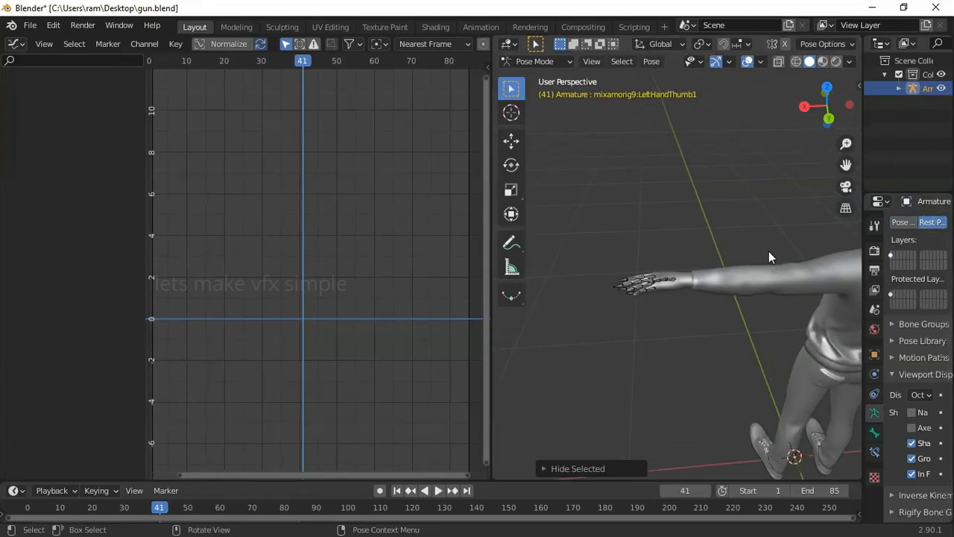
shift+middle_drag(768, 251, 693, 250)
scroll(694, 249, down, 2)
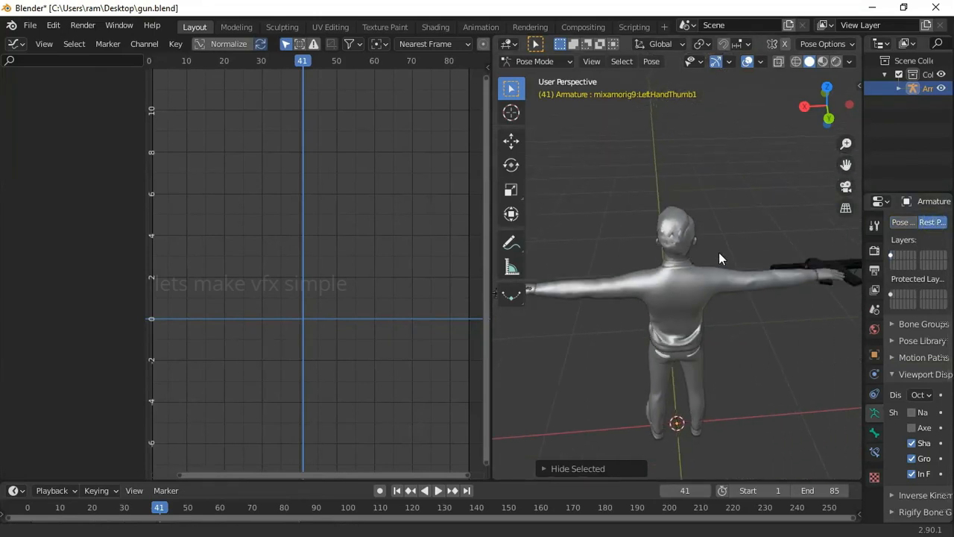
Step: Reveal all hidden bones and select the right hand's finger and thumb bones, leaving out the palm bones
key(alt+h)
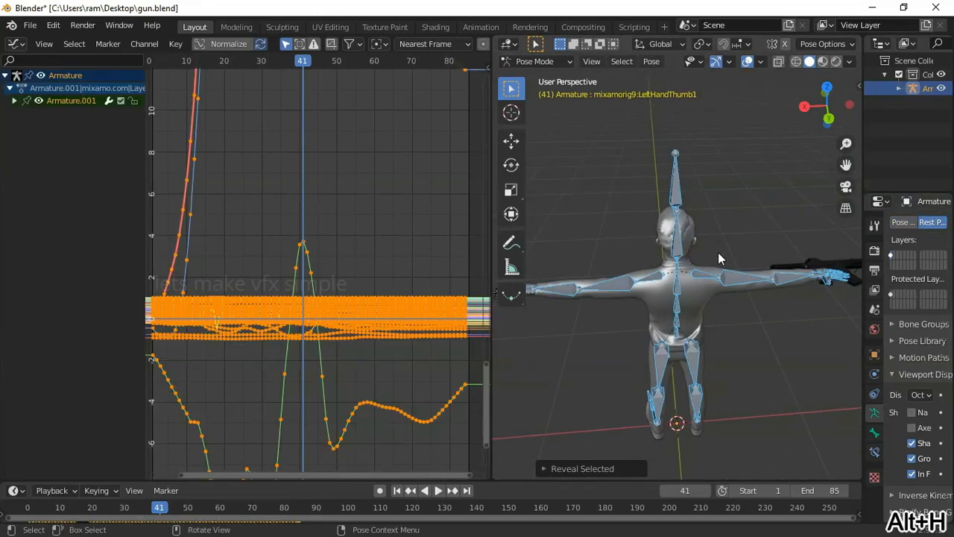
middle_drag(718, 252, 690, 255)
click(739, 183)
scroll(754, 266, up, 3)
scroll(704, 269, up, 5)
drag(669, 179, 794, 306)
drag(590, 167, 635, 205)
shift+drag(635, 156, 678, 186)
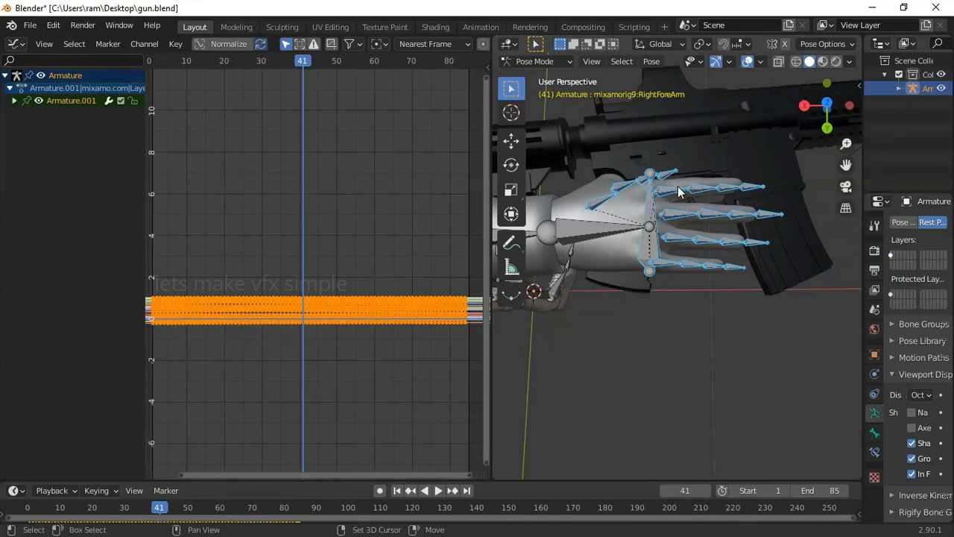
shift+click(651, 205)
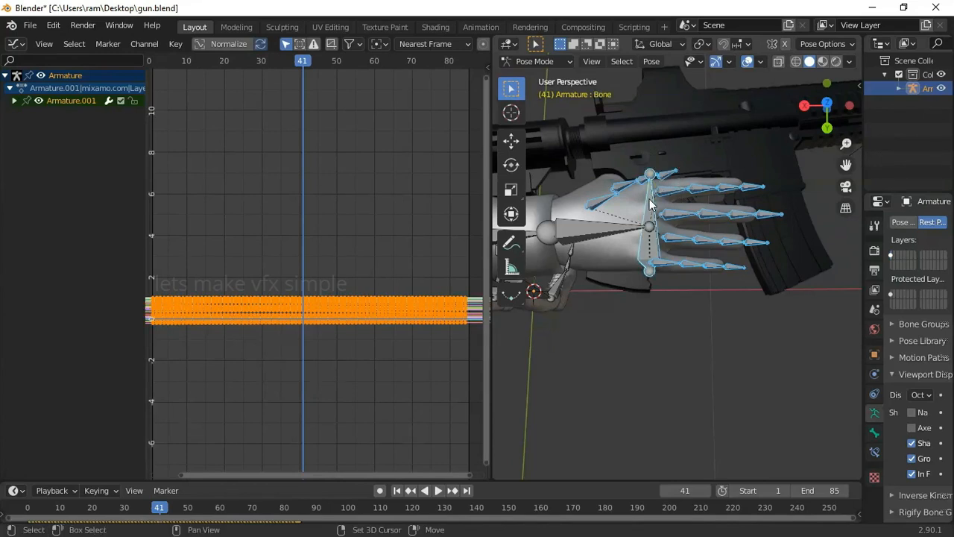
shift+click(649, 223)
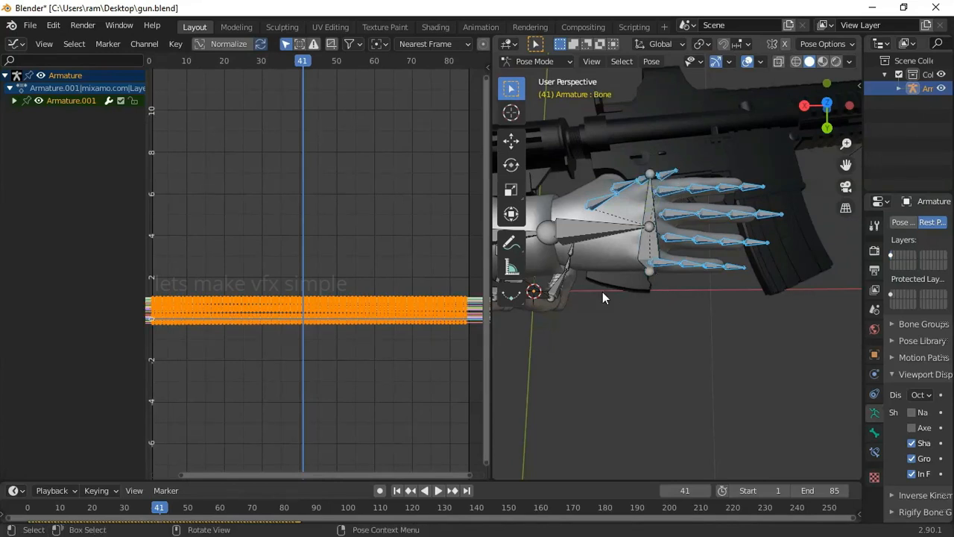
Step: Add the left hand's finger and thumb bones to the current selection
middle_drag(603, 292, 708, 277)
scroll(700, 288, up, 2)
scroll(710, 278, up, 2)
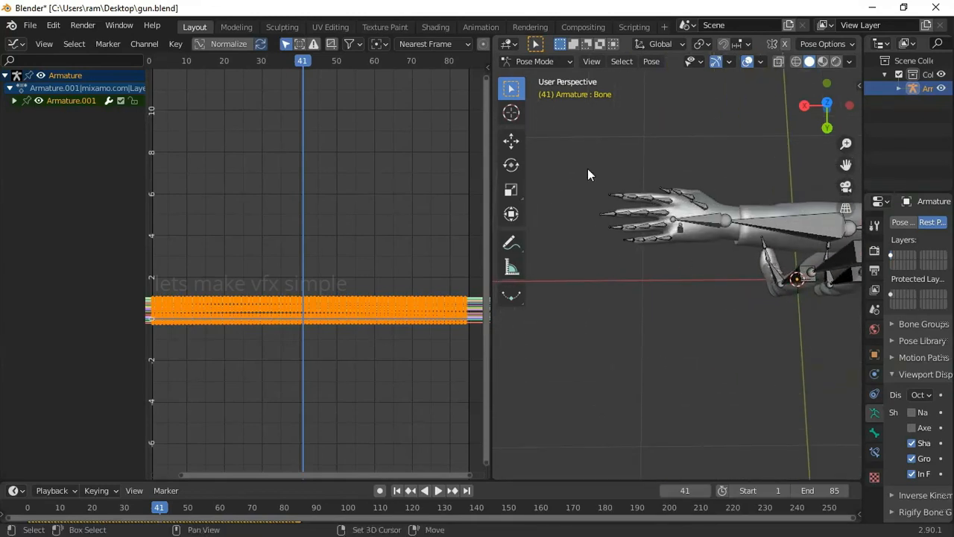
drag(587, 169, 665, 254)
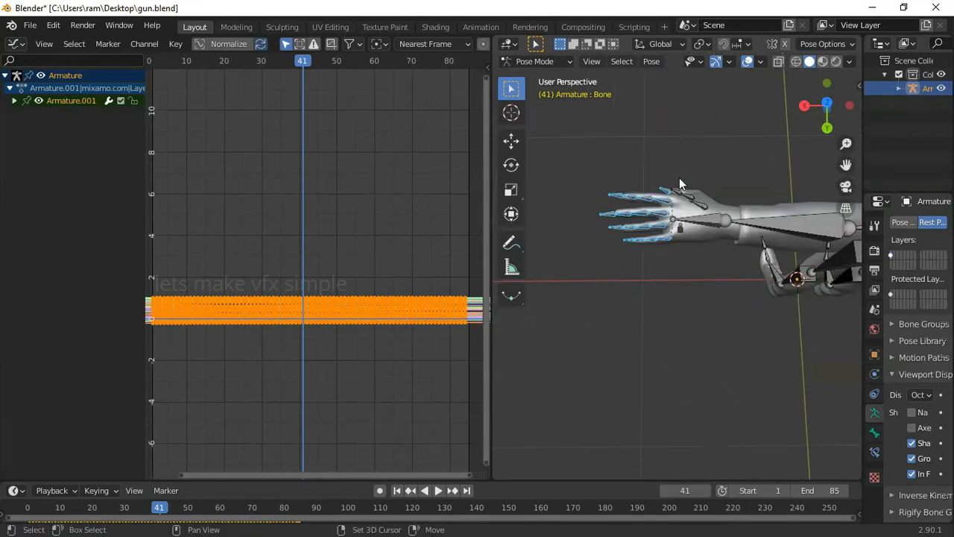
shift+drag(679, 177, 709, 217)
scroll(765, 250, down, 4)
scroll(765, 250, down, 5)
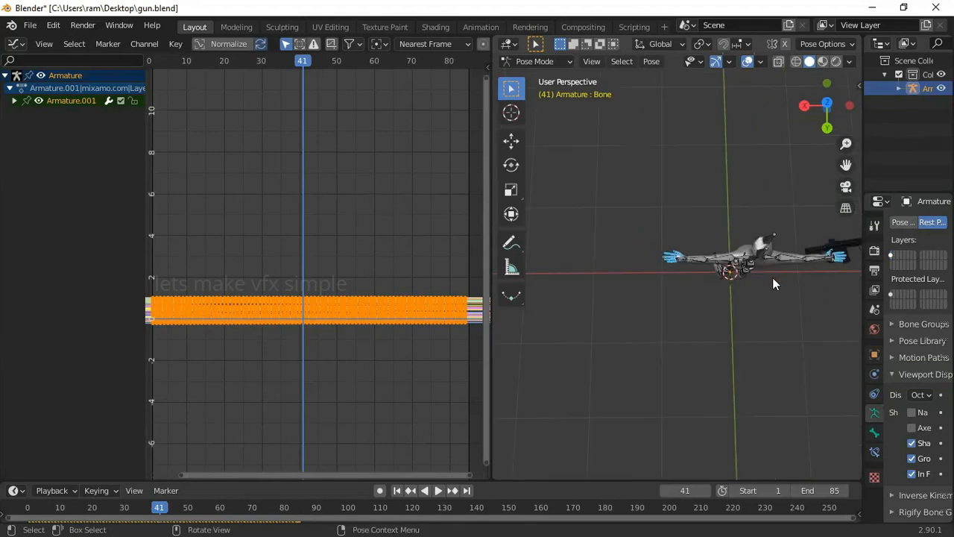
shift+middle_drag(772, 277, 736, 284)
scroll(735, 287, up, 4)
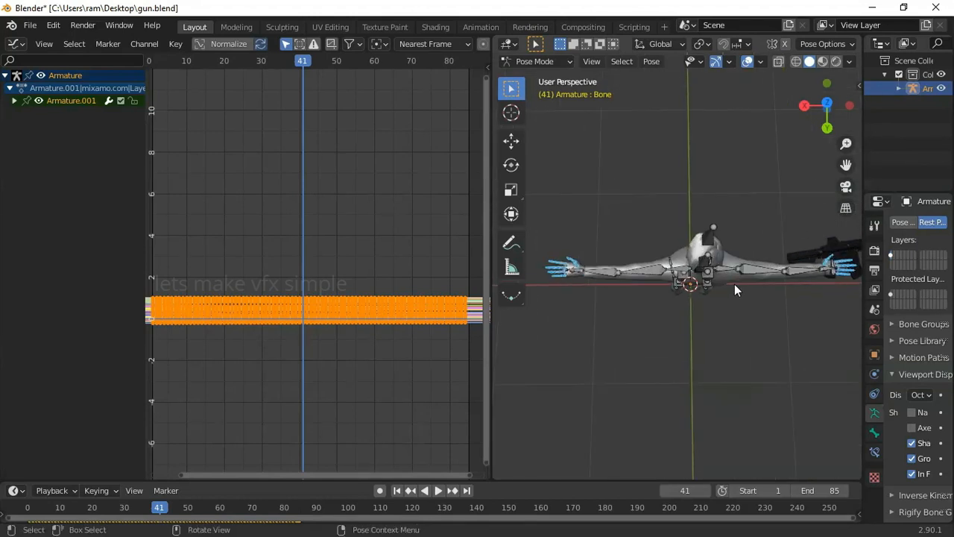
Step: Invert the bone selection and hide all other bones, then select the remaining finger bones of both hands
click(620, 61)
click(633, 103)
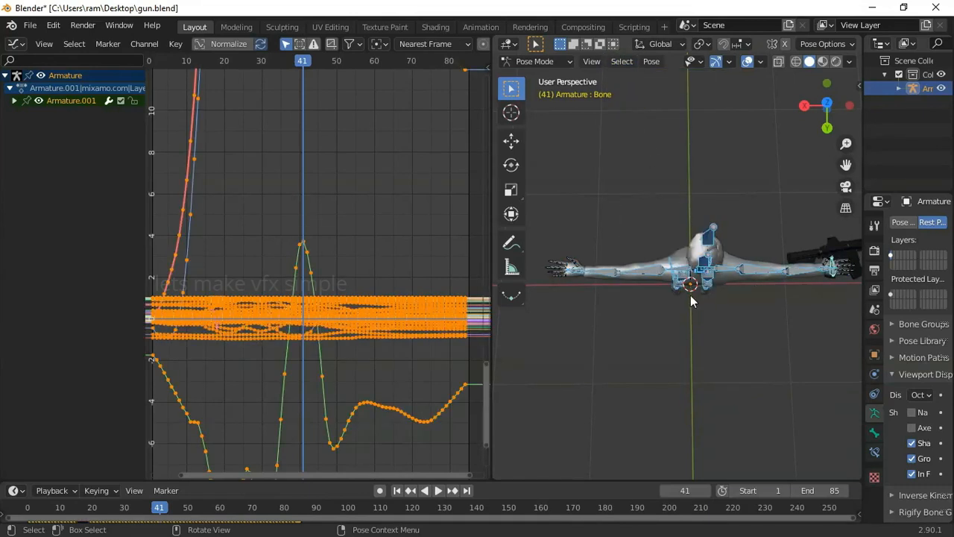
middle_drag(690, 295, 696, 198)
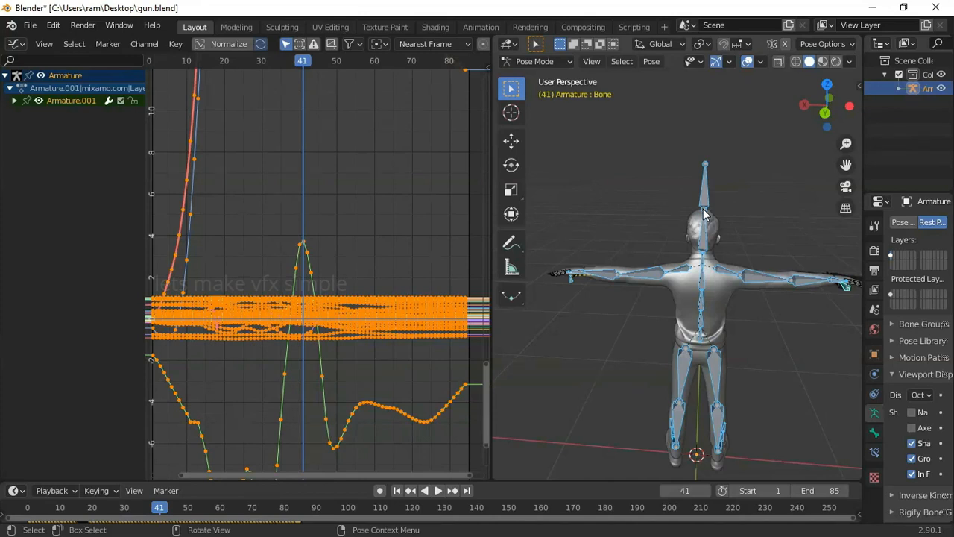
key(h)
scroll(703, 209, down, 3)
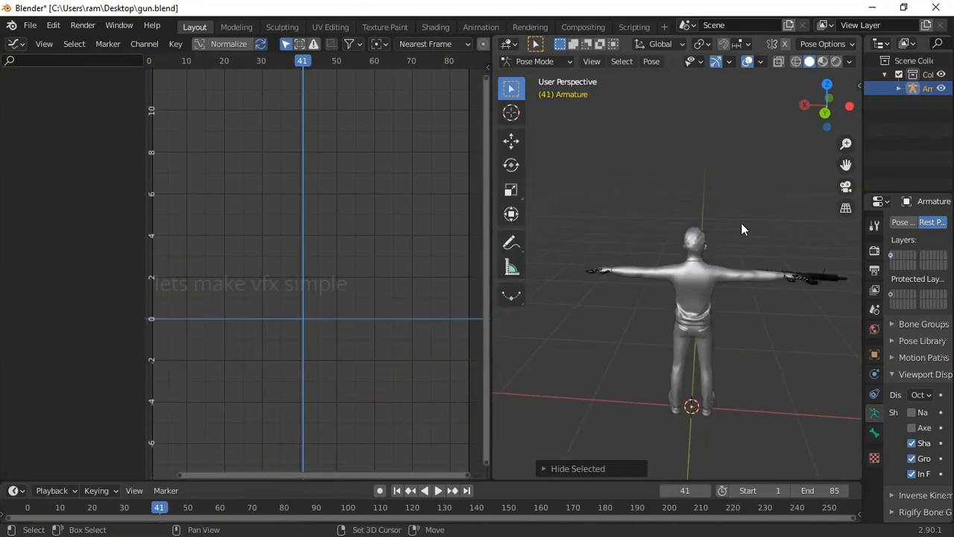
scroll(708, 227, up, 2)
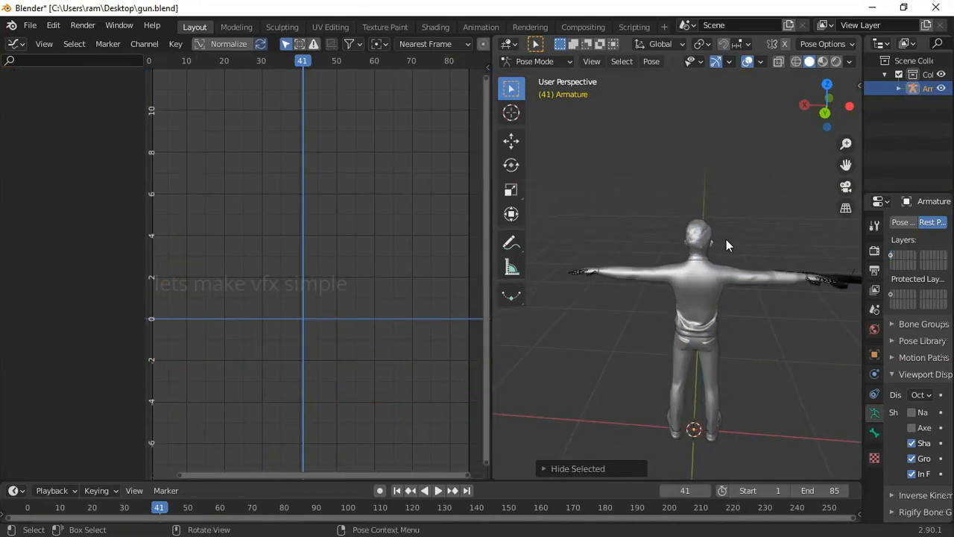
key(alt+h)
middle_drag(726, 240, 735, 316)
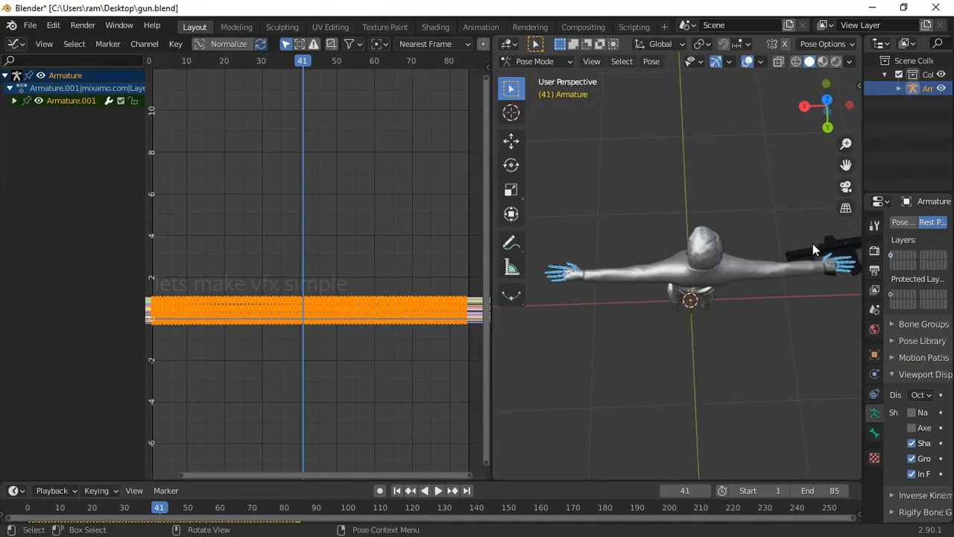
Step: Set the armature to Pose Position and bring the right hand's finger bones at the rifle trigger into close view
click(902, 222)
middle_drag(646, 258, 736, 254)
scroll(725, 281, up, 5)
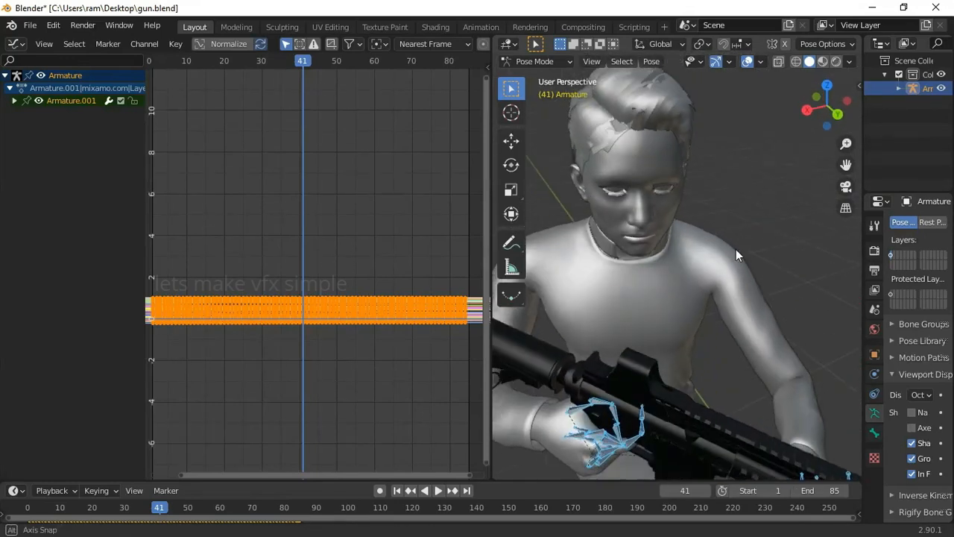
shift+middle_drag(736, 294, 750, 215)
scroll(649, 318, up, 3)
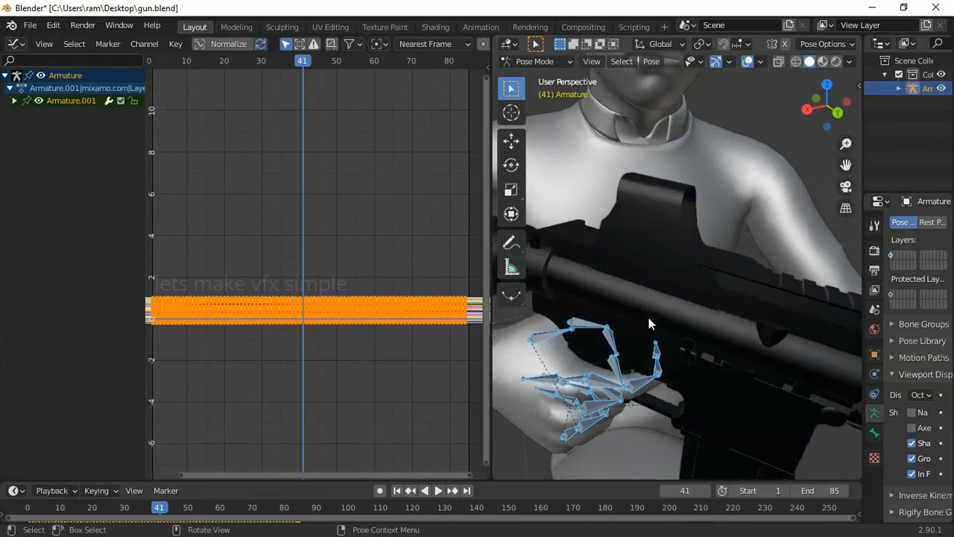
shift+middle_drag(673, 336, 708, 288)
scroll(727, 326, up, 4)
shift+middle_drag(726, 327, 759, 243)
scroll(756, 304, up, 2)
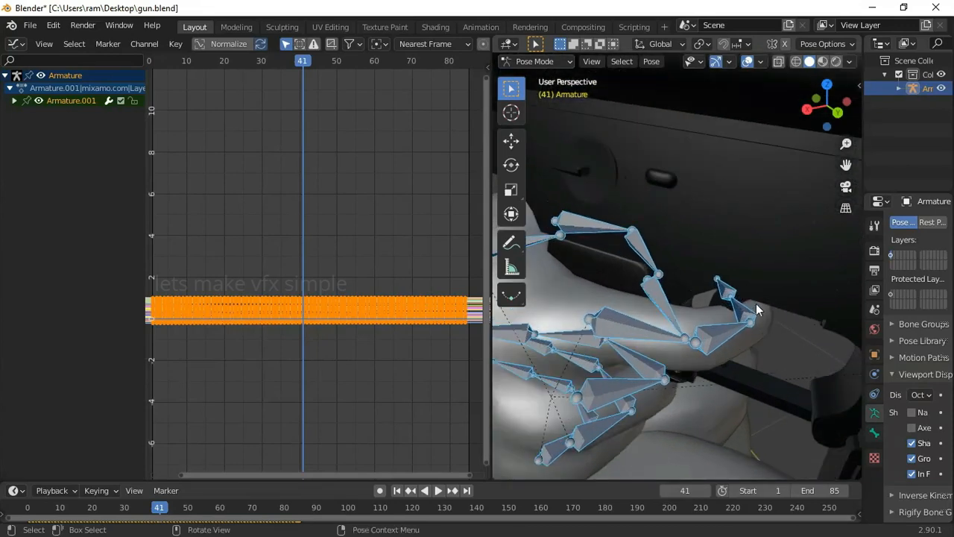
middle_drag(756, 303, 740, 226)
Step: Select the right index finger's base bone, RightHandIndex1, so its animation curves show in the Graph Editor
click(731, 341)
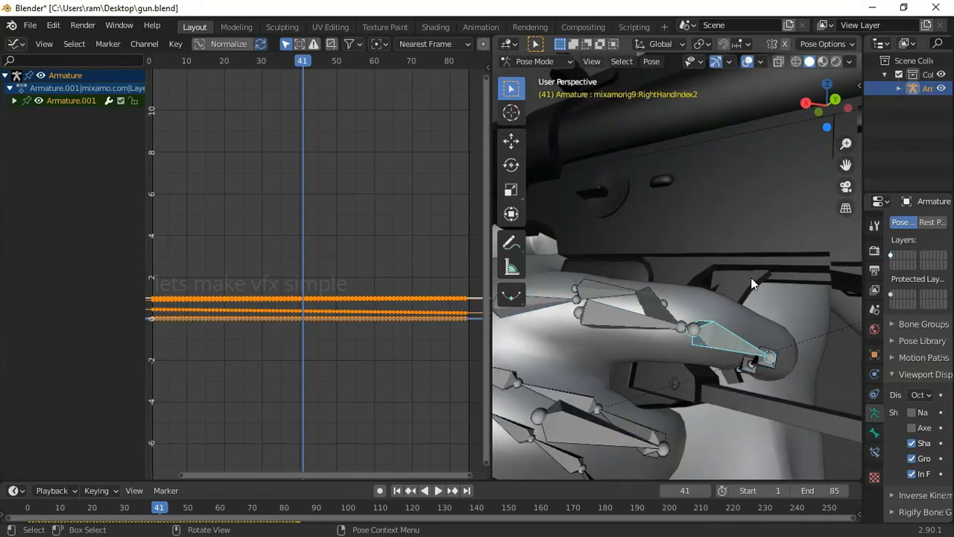
middle_drag(750, 277, 671, 278)
click(641, 351)
scroll(717, 310, up, 3)
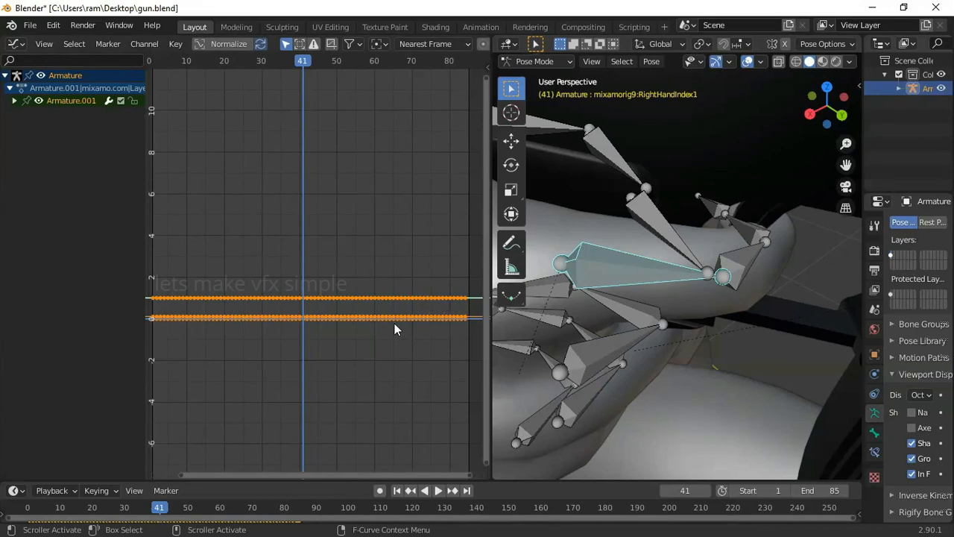
scroll(395, 327, up, 6)
scroll(361, 330, down, 7)
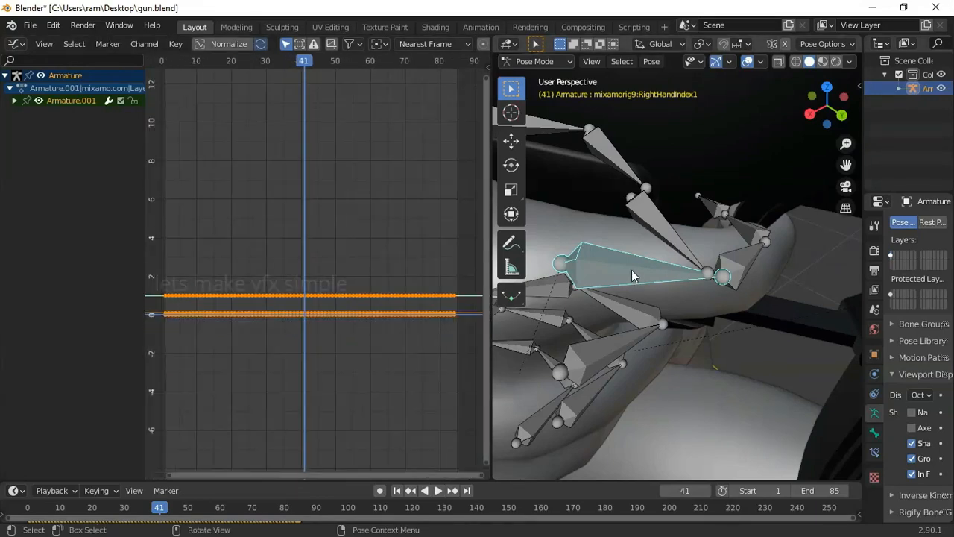
Step: Expand the bone's curve channels and hide the X, Y, Z Location, X, Y, Z Scale and W Quaternion Rotation curves
click(14, 101)
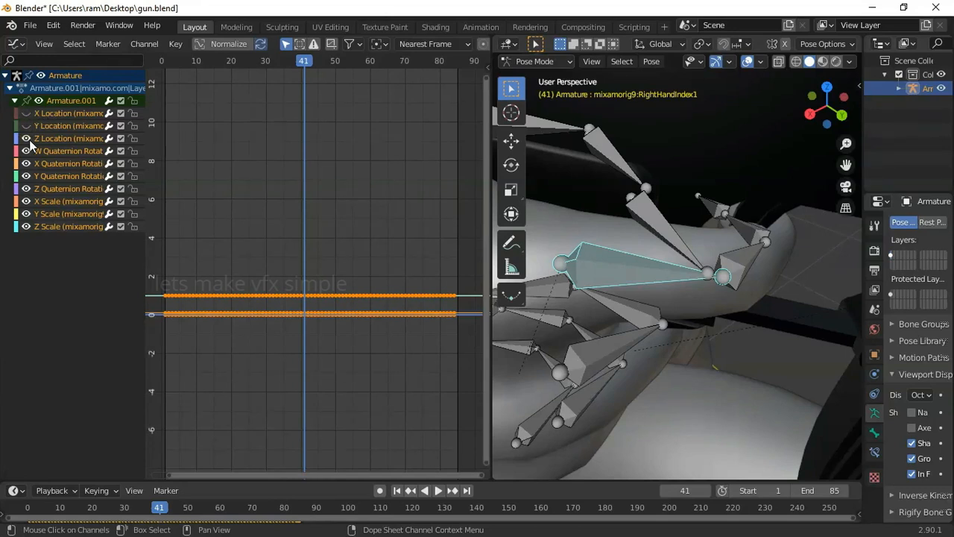
click(26, 214)
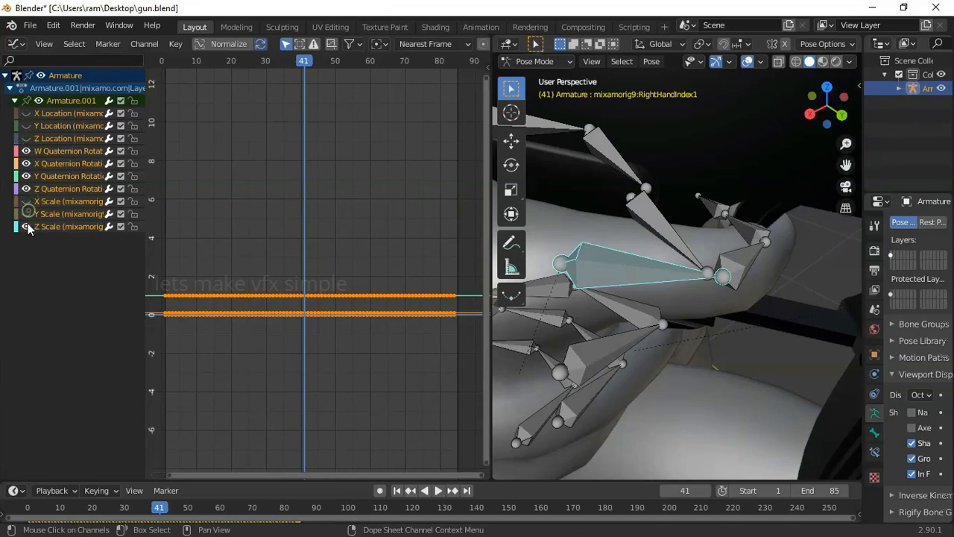
click(27, 227)
click(27, 151)
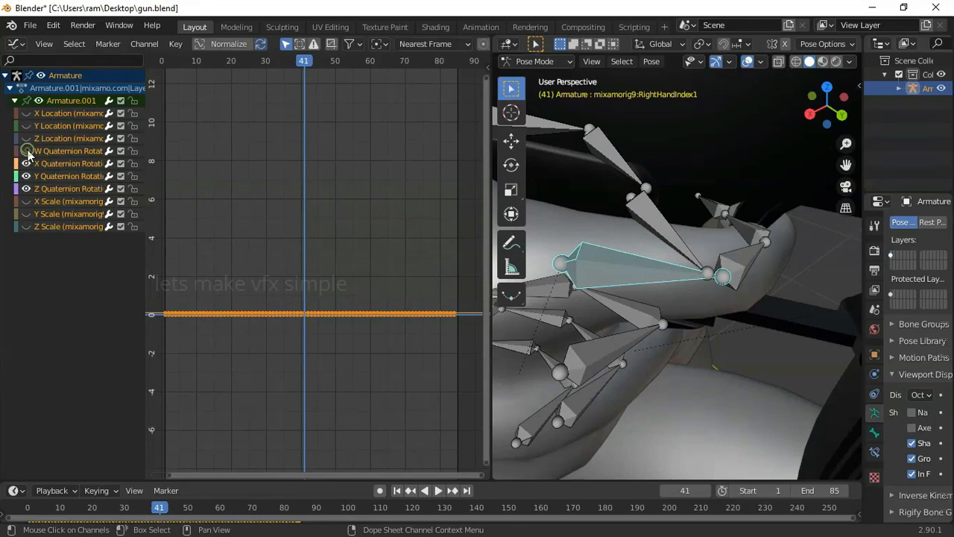
Step: Examine the index bone's X, Y and Z Quaternion Rotation curves around frame 41 alongside the finger's pose
scroll(307, 284, up, 2)
scroll(331, 301, down, 2)
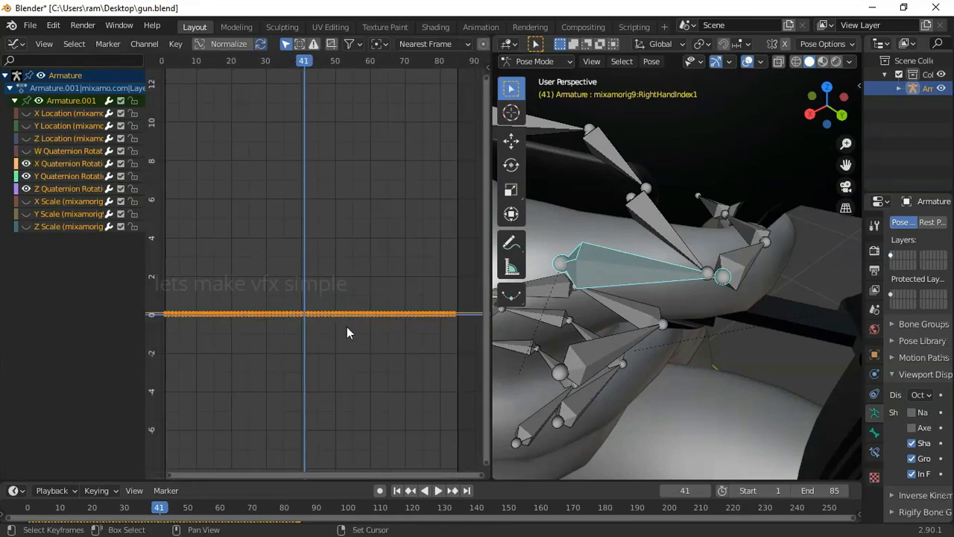
scroll(342, 272, up, 2)
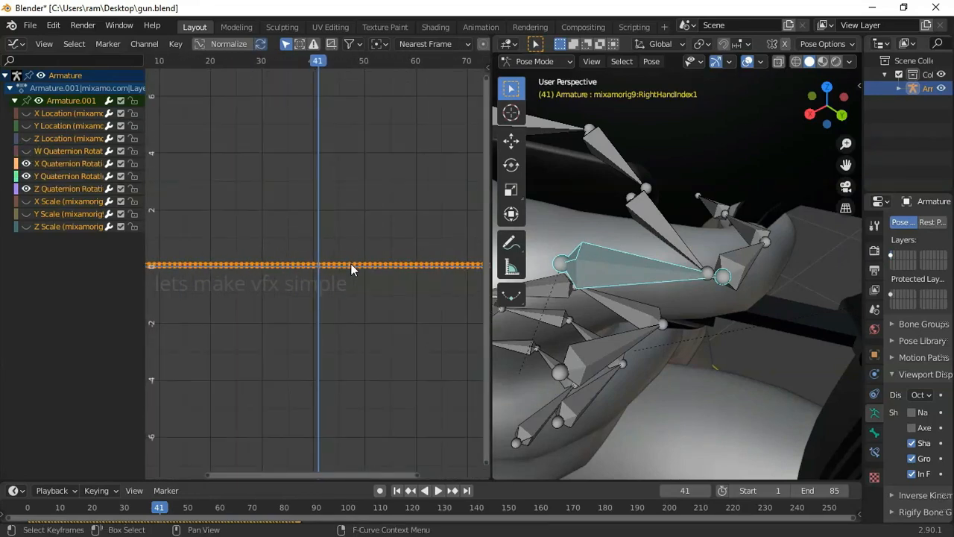
scroll(351, 265, up, 4)
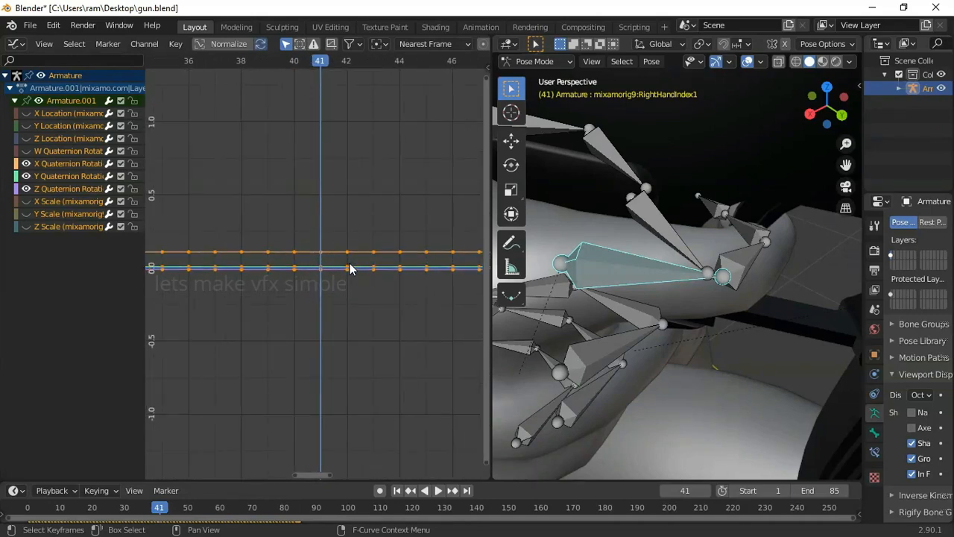
scroll(366, 245, down, 4)
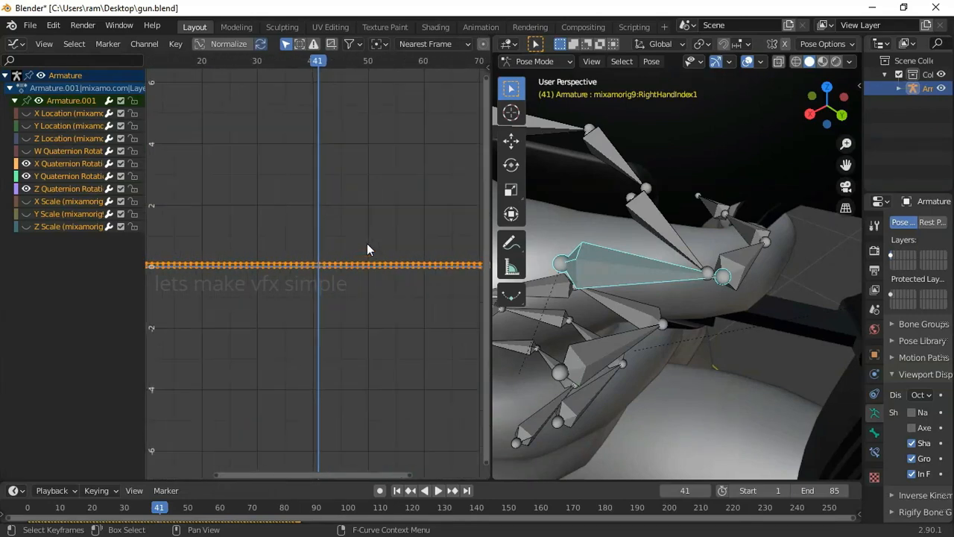
scroll(367, 243, down, 1)
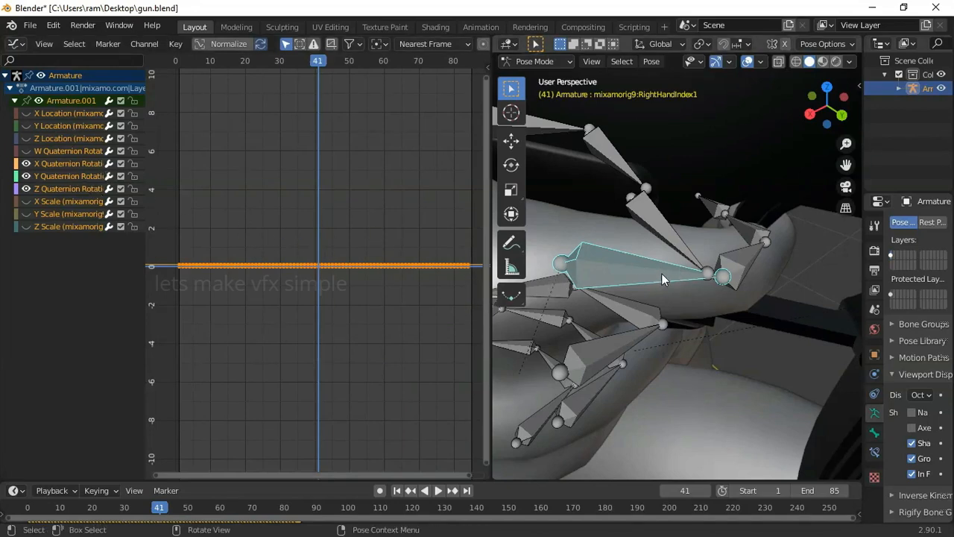
mouse_move(661, 273)
middle_down()
mouse_move(666, 257)
mouse_move(671, 281)
middle_up()
scroll(321, 260, up, 1)
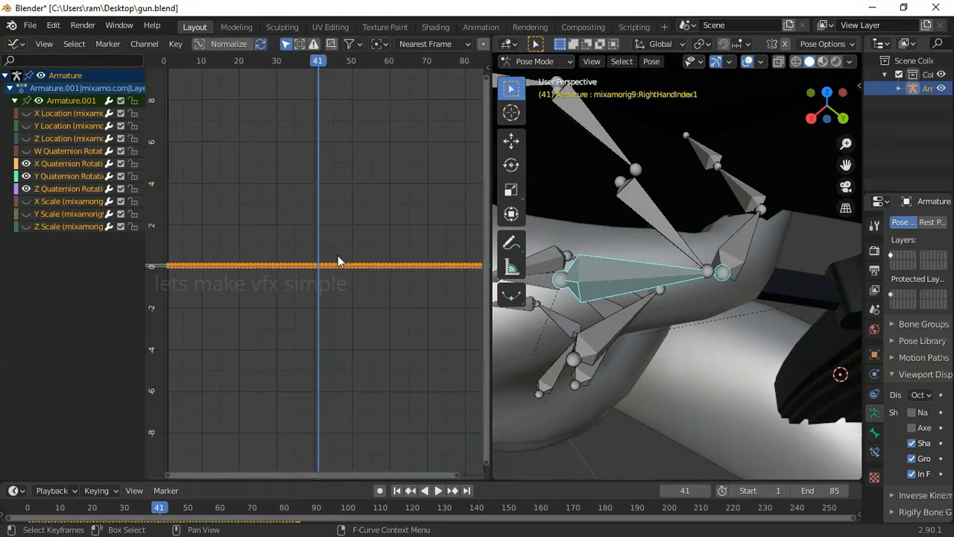
Step: Clear the keyframe selection and select the X Quaternion Rotation channel, then check the hand against the rifle
click(347, 230)
click(45, 163)
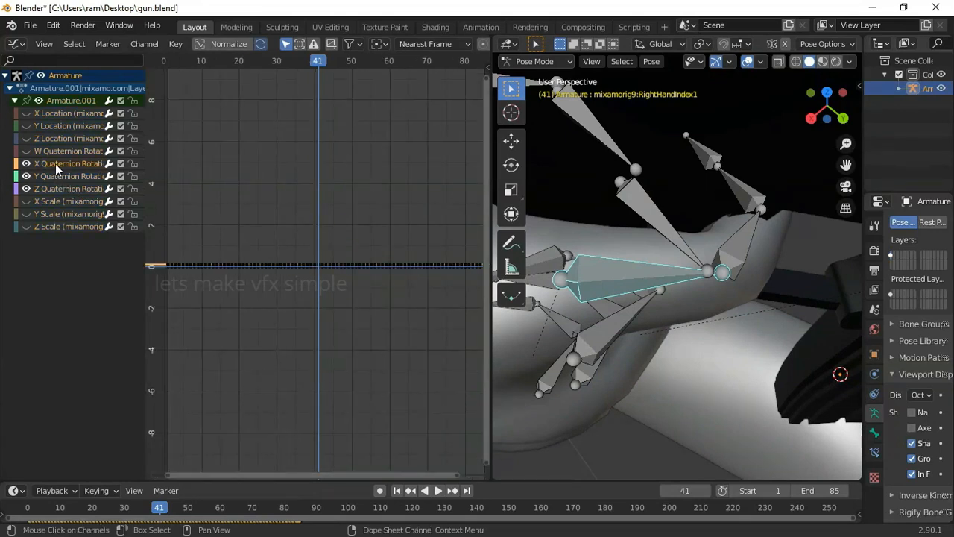
scroll(345, 269, up, 2)
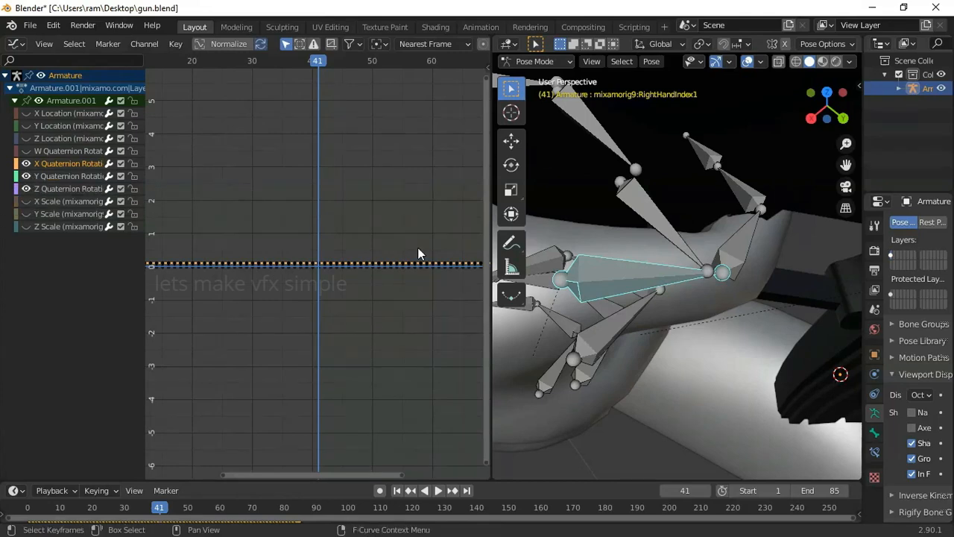
scroll(684, 285, down, 6)
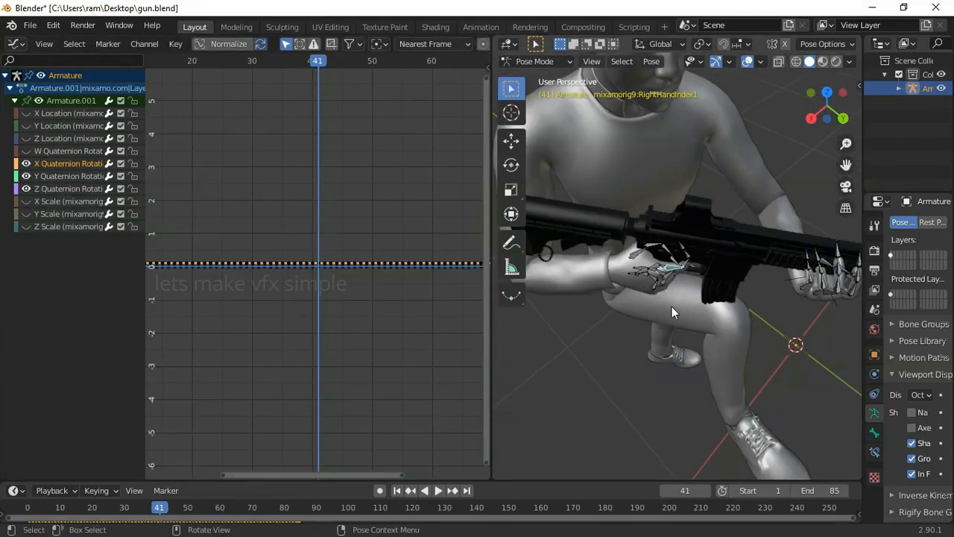
scroll(672, 306, up, 6)
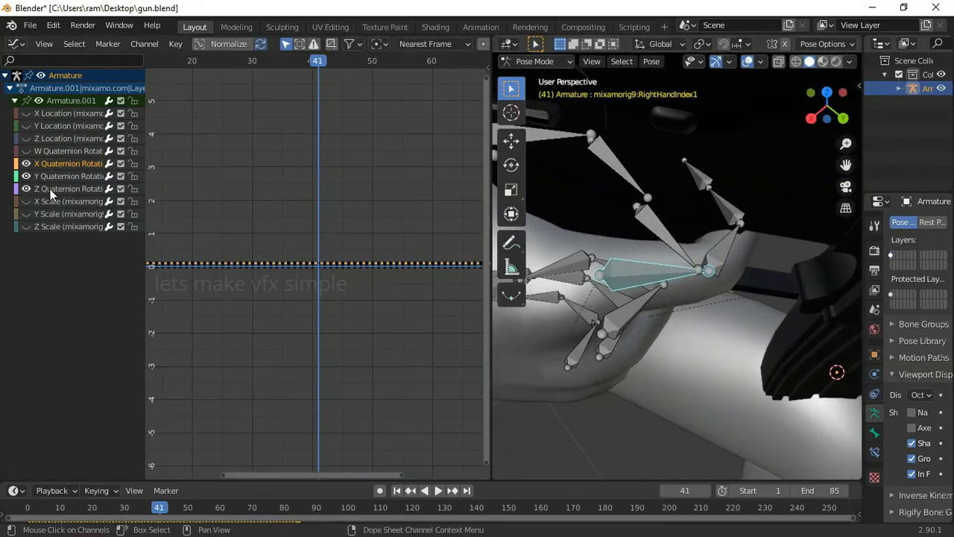
Step: Clear the curve selection and hide the X and Y Quaternion Rotation curves, leaving only Z Quaternion Rotation shown
click(51, 191)
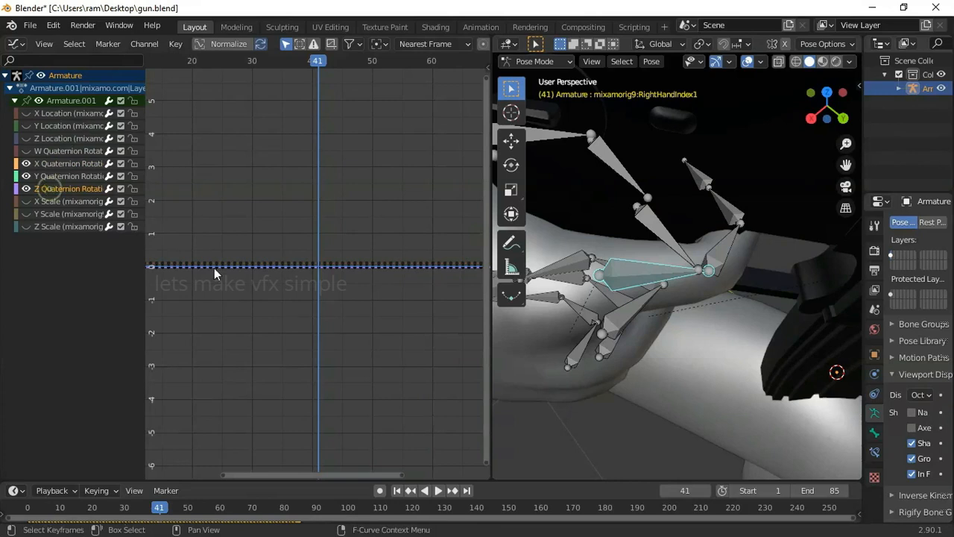
key(a)
click(342, 296)
click(27, 163)
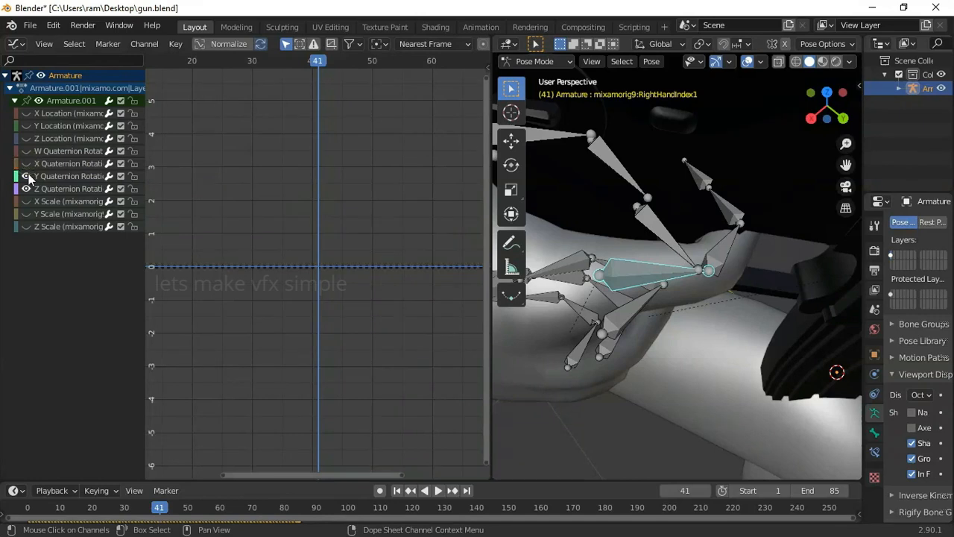
click(27, 176)
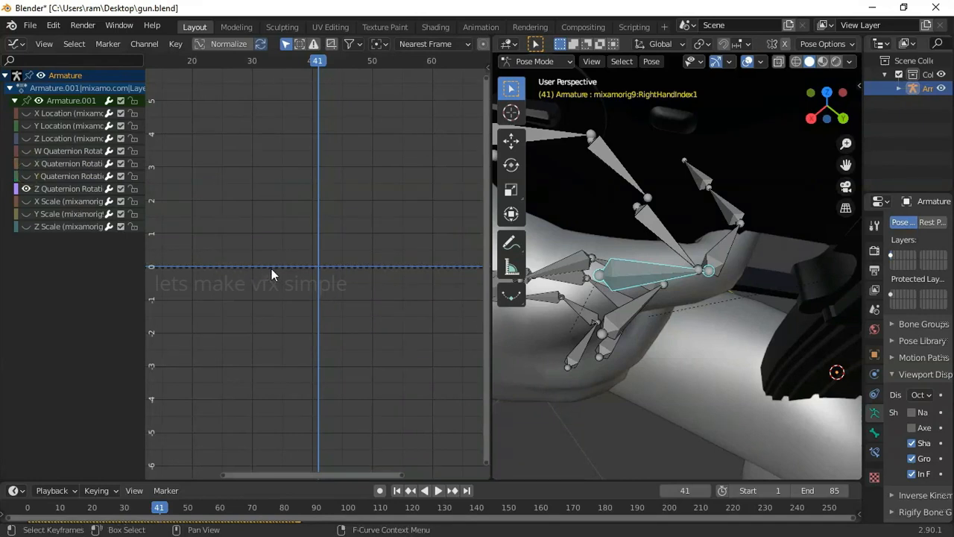
Step: Try raising RightHandIndex1's Z Quaternion Rotation curve slightly, and undo the move
click(337, 272)
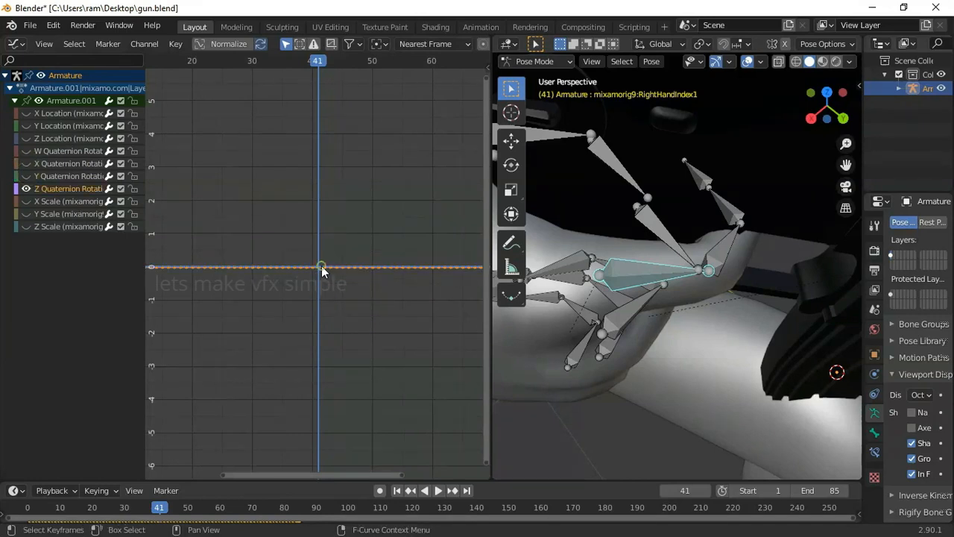
key(g)
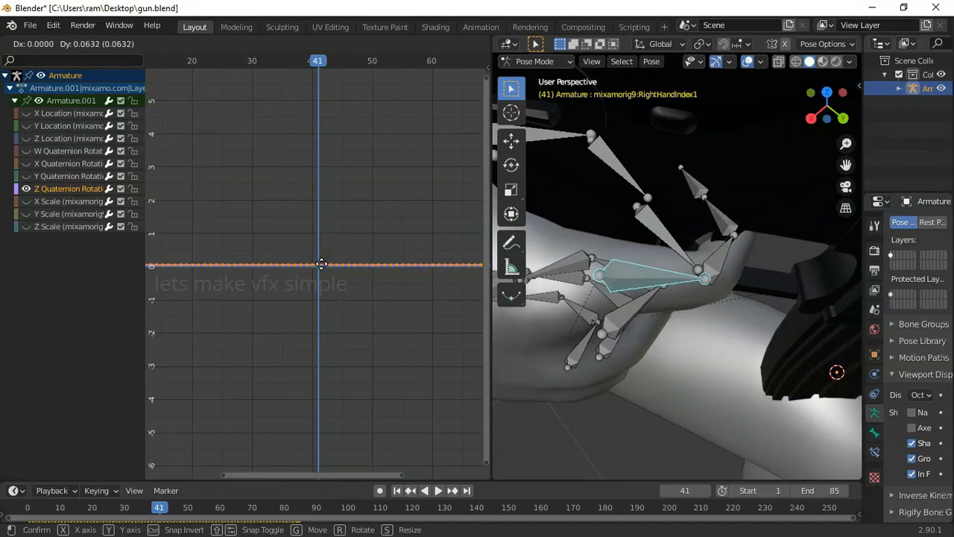
click(323, 271)
key(ctrl+z)
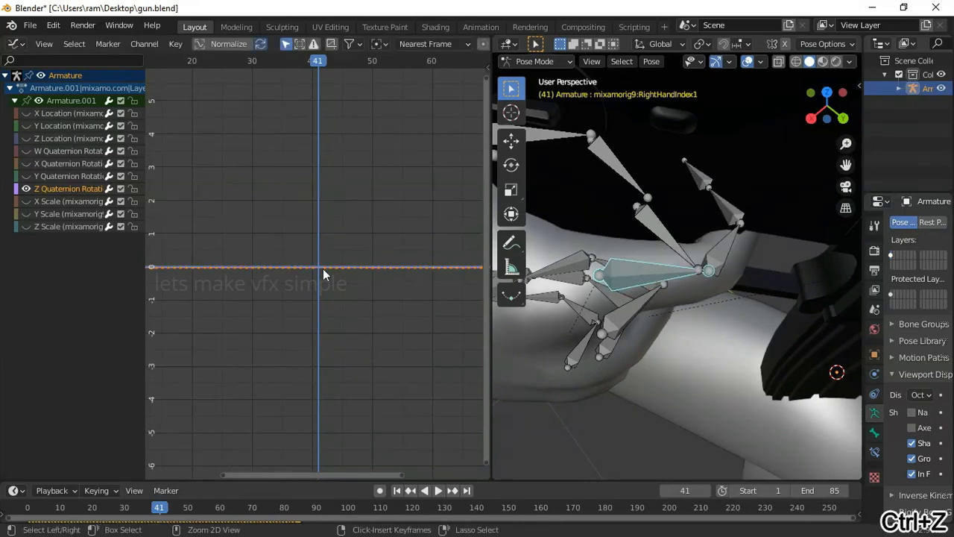
Step: Show the Y Quaternion Rotation curve instead of Z, try raising it by about 0.1, and undo the move
click(26, 188)
click(26, 176)
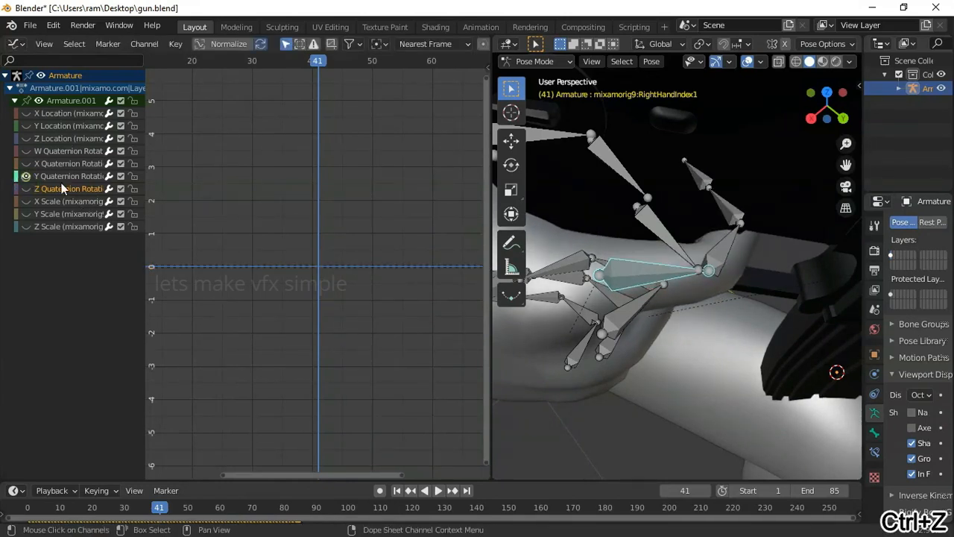
click(324, 266)
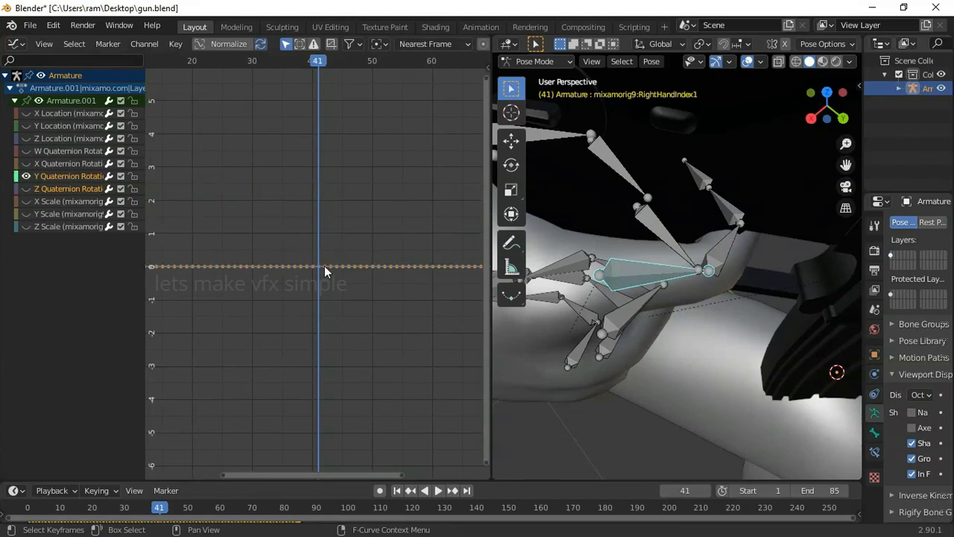
key(g)
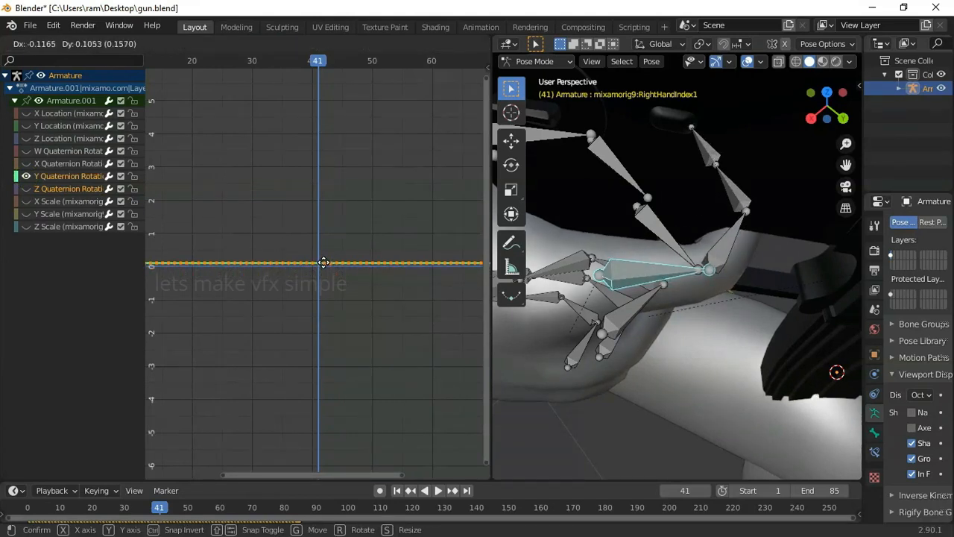
click(323, 262)
key(ctrl+z)
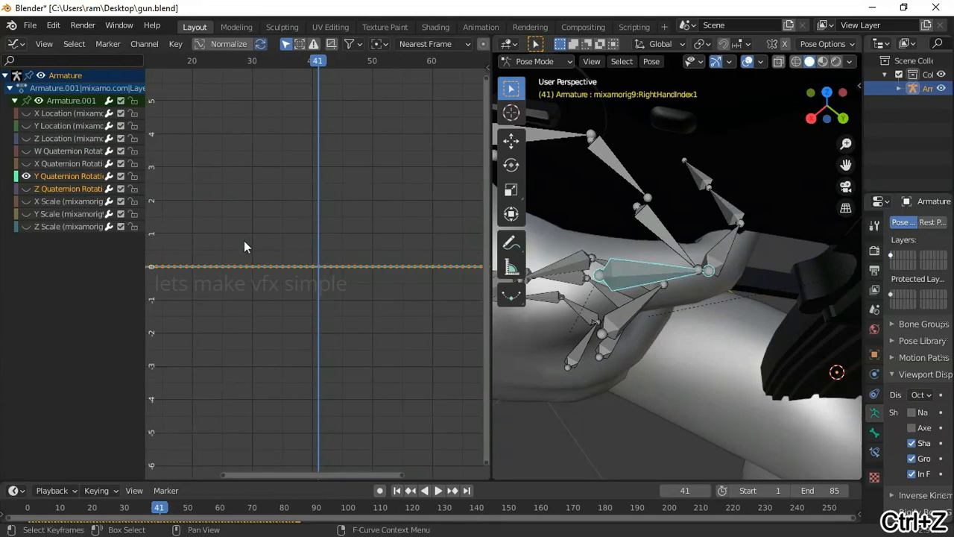
Step: Show only RightHandIndex1's X Quaternion Rotation curve and select it in the graph
click(27, 177)
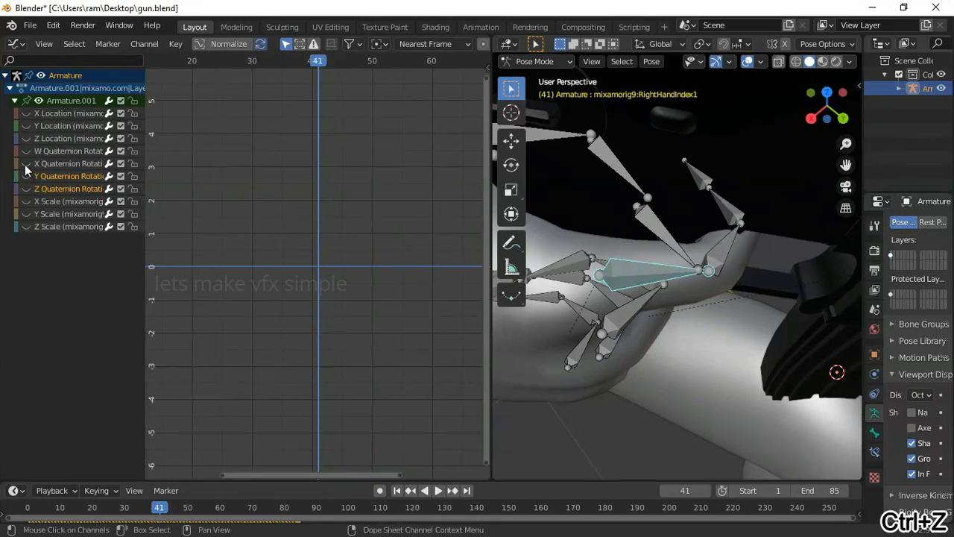
click(26, 164)
click(332, 263)
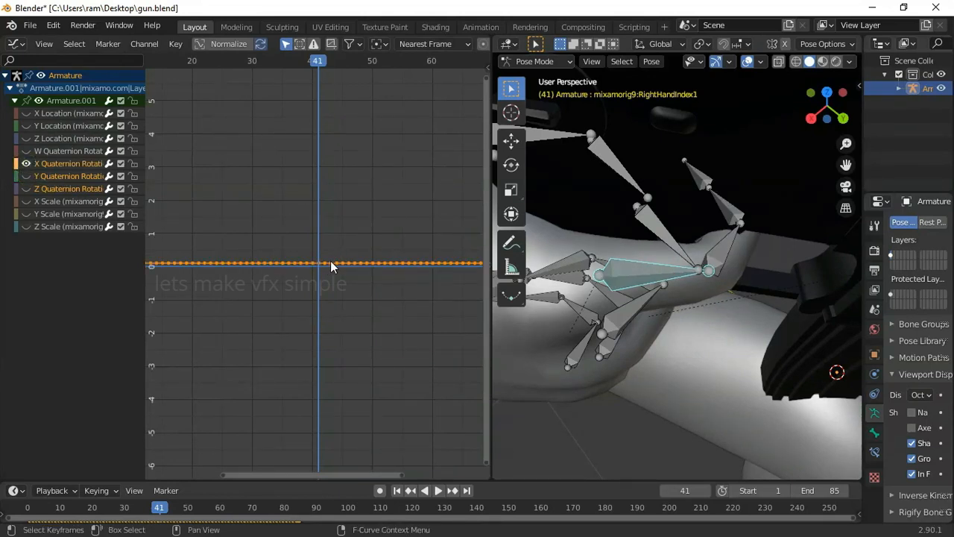
Step: Try lowering the X Quaternion Rotation curve by about 0.15, and undo the move
key(g)
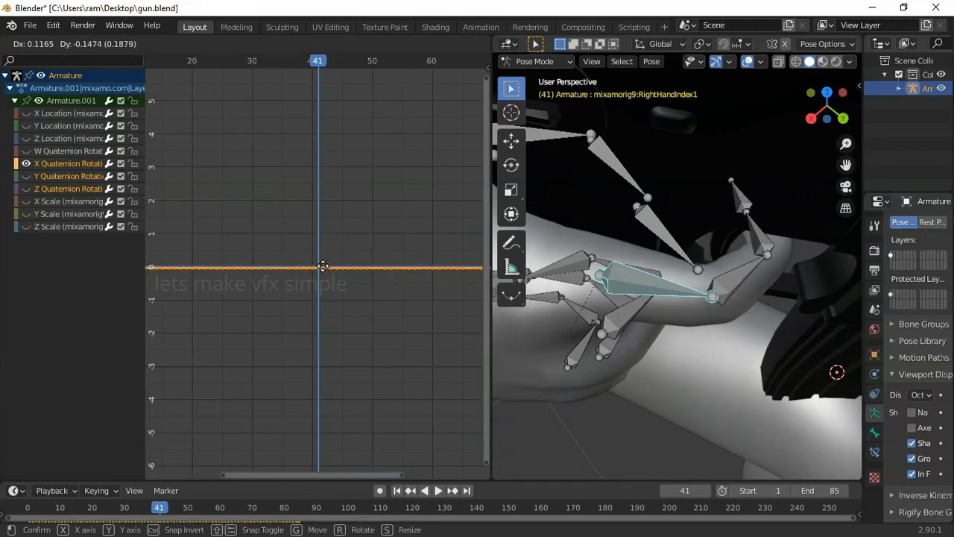
click(325, 266)
key(ctrl+z)
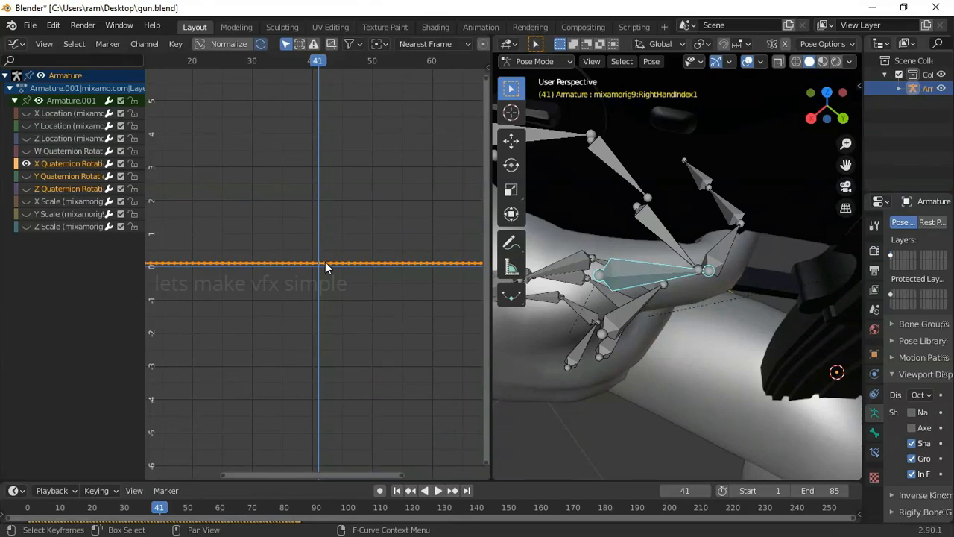
Step: Shift RightHandIndex1's X Quaternion Rotation curve to about zero, fine-tuning the index finger's position against the rifle
mouse_move(325, 267)
mouse_down()
mouse_move(357, 267)
mouse_move(330, 265)
mouse_up()
key(ctrl+z)
middle_drag(683, 218, 812, 222)
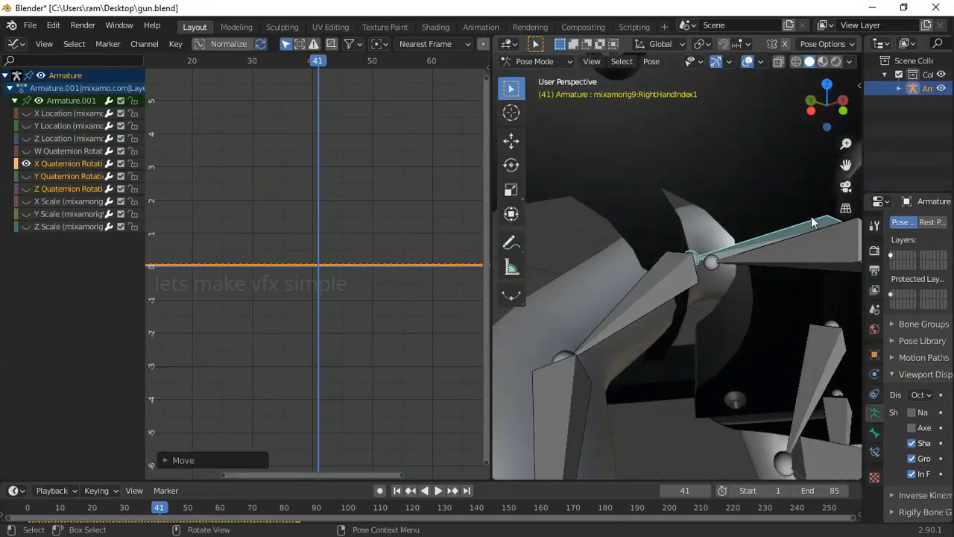
key(g)
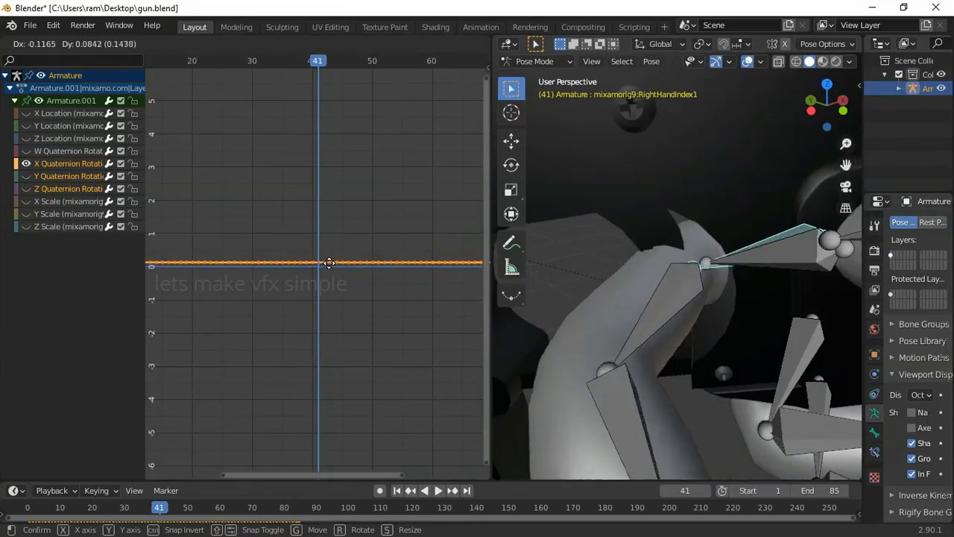
click(329, 268)
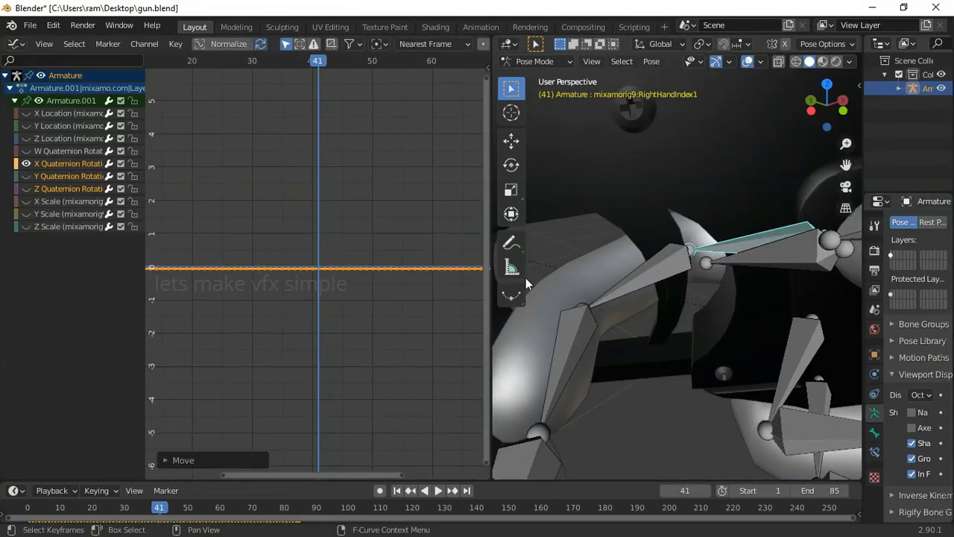
middle_drag(525, 277, 685, 283)
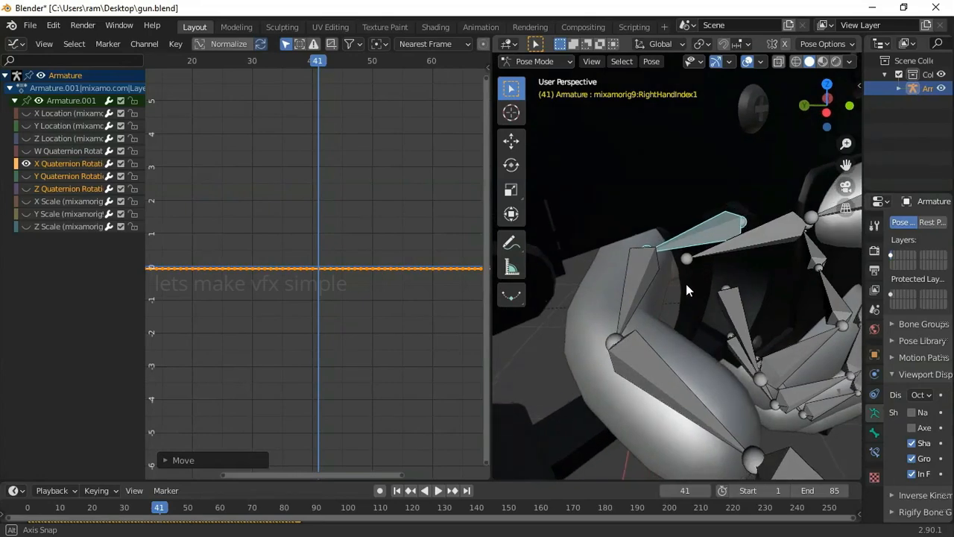
key(g)
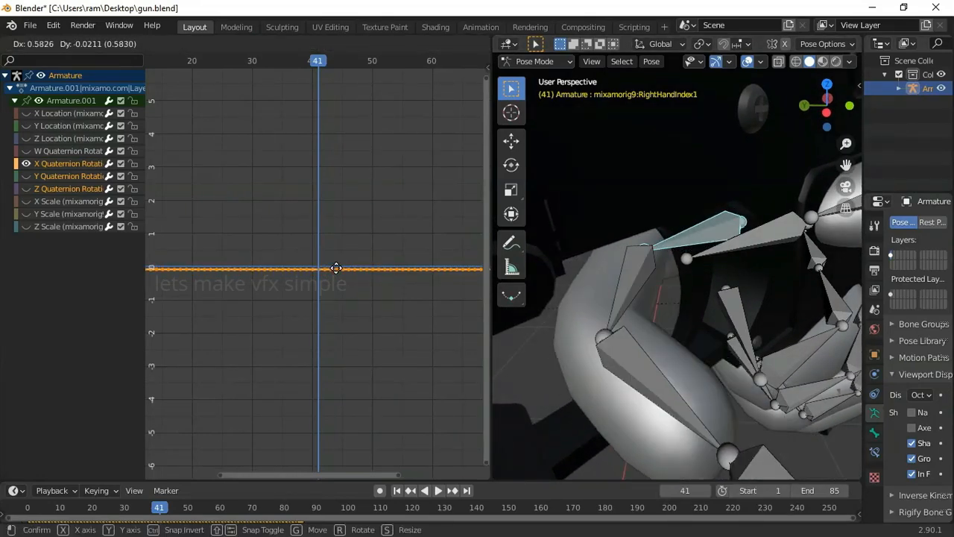
click(335, 266)
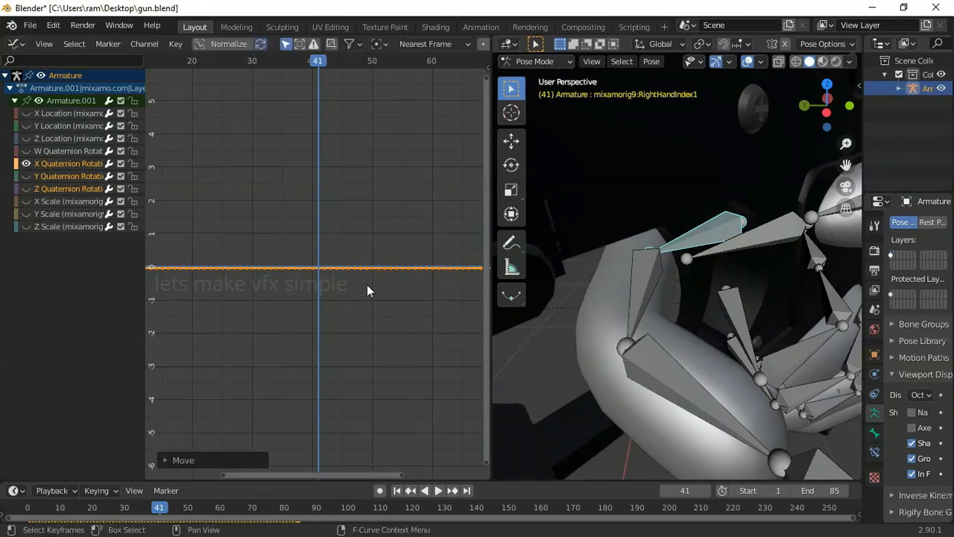
Step: Select the RightHandIndex2 bone, show only its X Quaternion Rotation curve, and raise that curve slightly
click(648, 278)
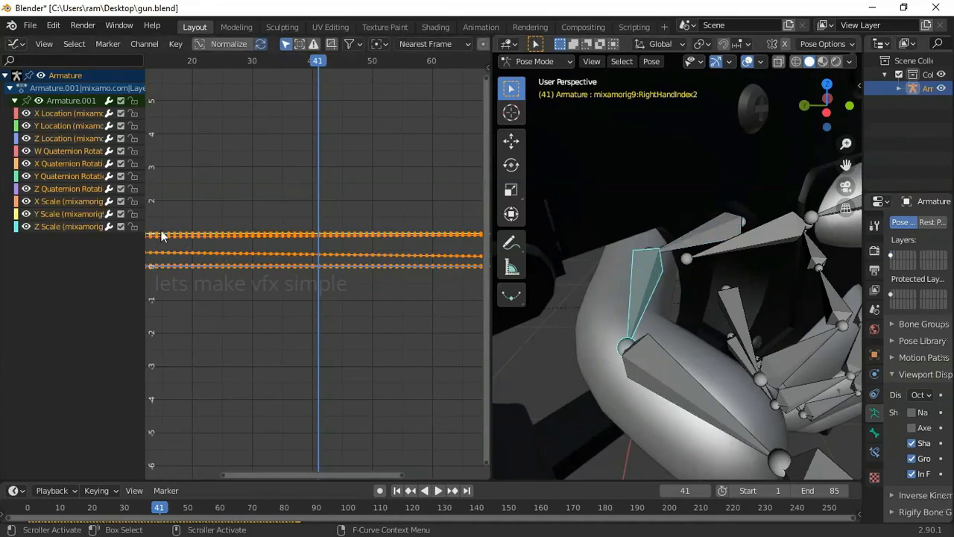
click(27, 152)
drag(26, 177, 26, 230)
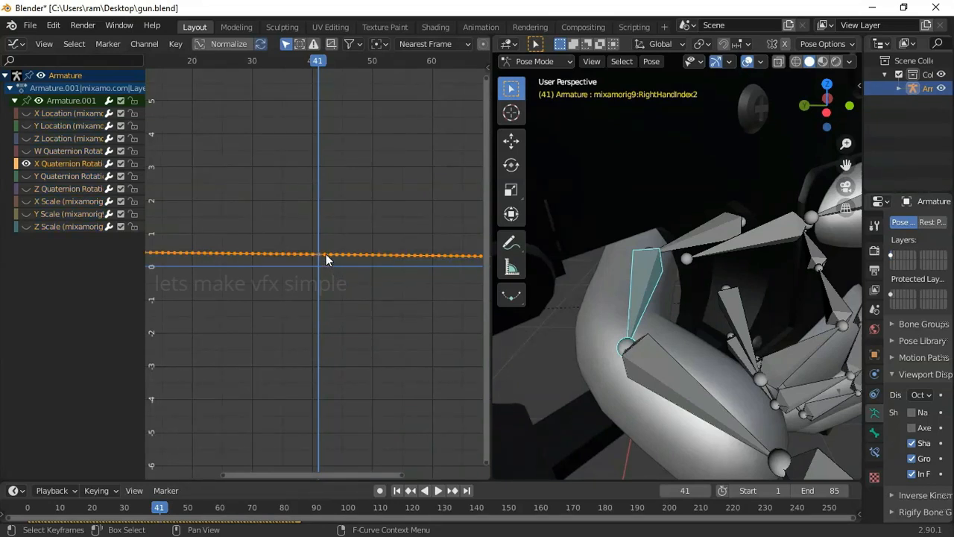
key(g)
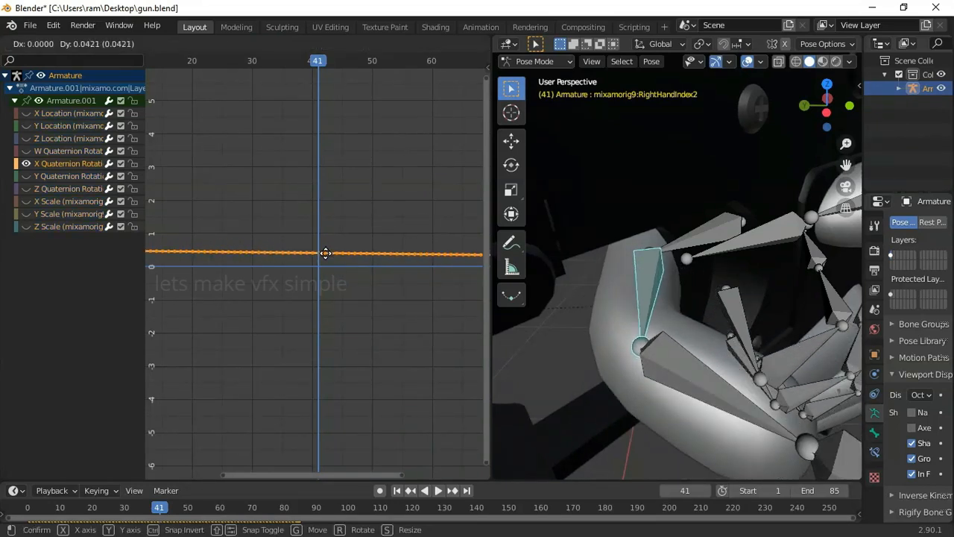
click(326, 253)
Step: Select the RightHandIndex3 bone, show only its X Quaternion Rotation curve, and raise it to about 0.7 at frame 41
middle_drag(709, 320, 655, 341)
click(580, 325)
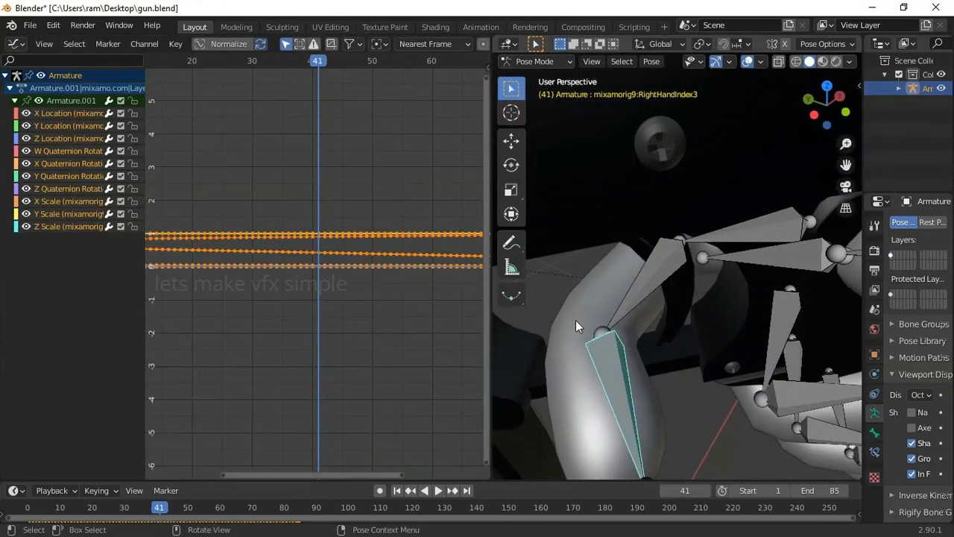
click(26, 138)
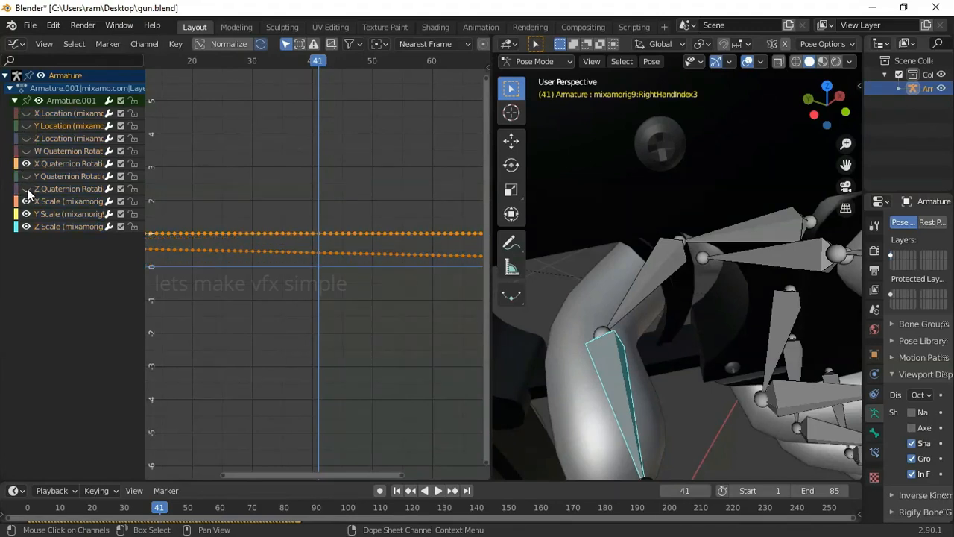
click(64, 160)
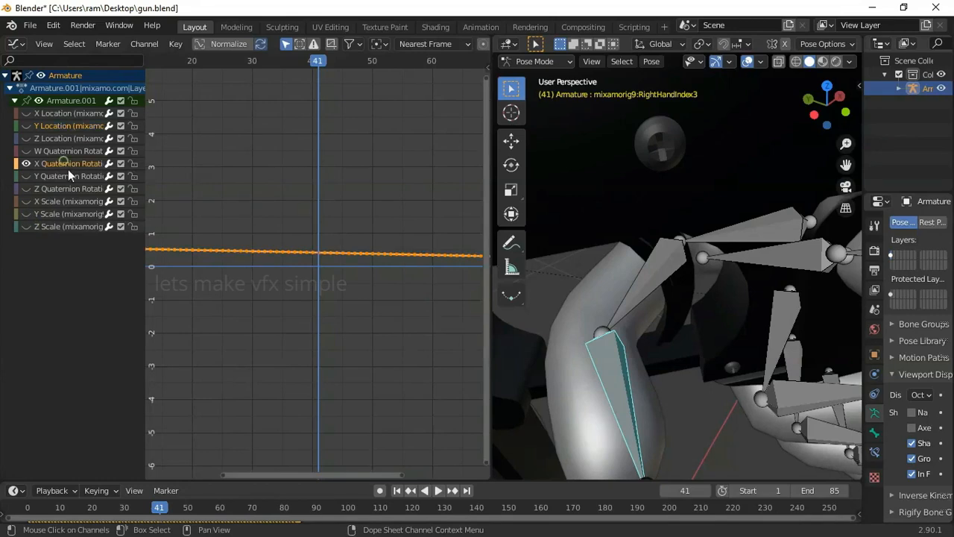
key(g)
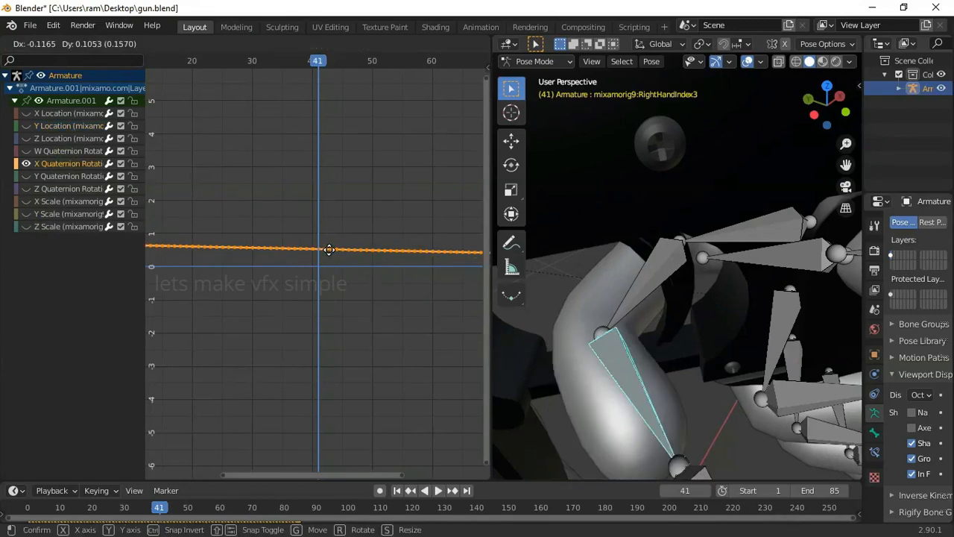
click(329, 246)
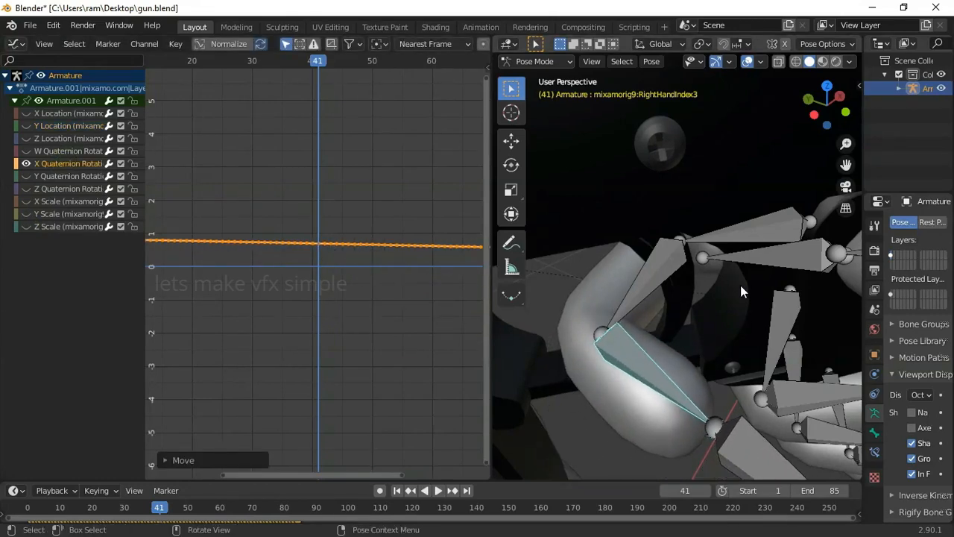
Step: Reselect the RightHandIndex2 bone, raise its X Quaternion Rotation curve to about 0.5 at frame 41, and fine-tune its height
mouse_move(740, 284)
middle_down()
mouse_move(690, 275)
mouse_move(680, 291)
mouse_move(774, 280)
mouse_move(771, 296)
mouse_move(707, 296)
mouse_move(729, 289)
middle_up()
click(630, 295)
middle_drag(629, 295, 636, 277)
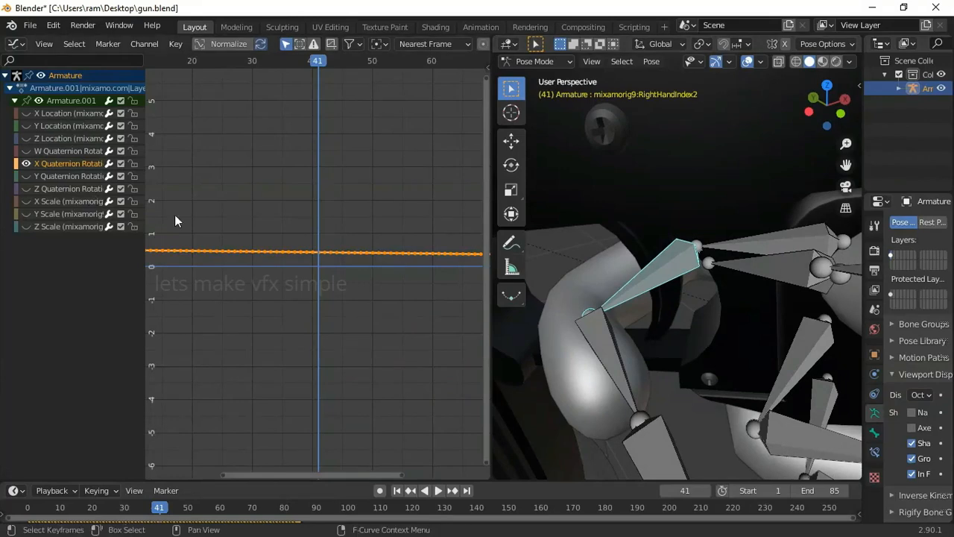
drag(325, 255, 322, 248)
middle_drag(749, 279, 627, 291)
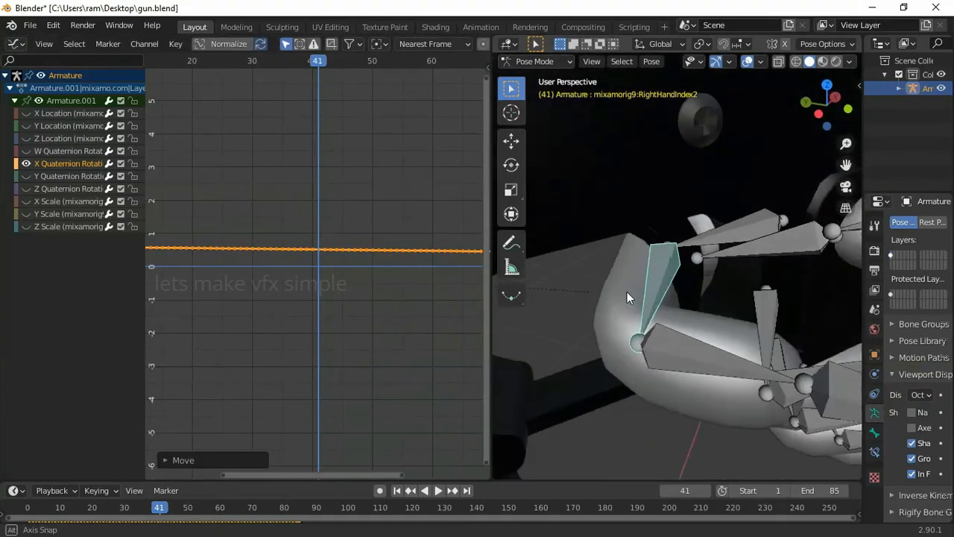
drag(316, 250, 328, 252)
click(328, 252)
Step: Select the RightHandThumb3 bone and hide its Location, Scale and W Quaternion Rotation curves
middle_drag(648, 258, 727, 280)
click(743, 276)
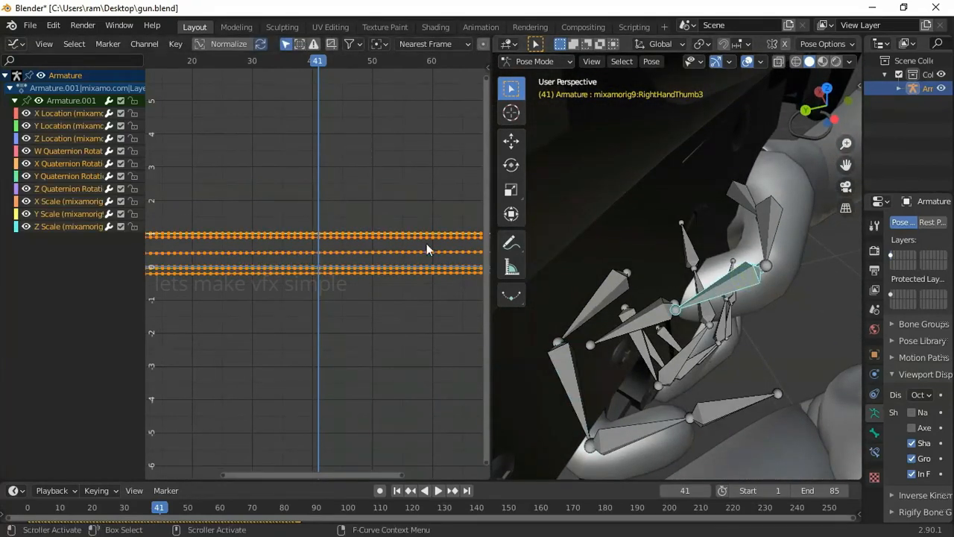
click(27, 151)
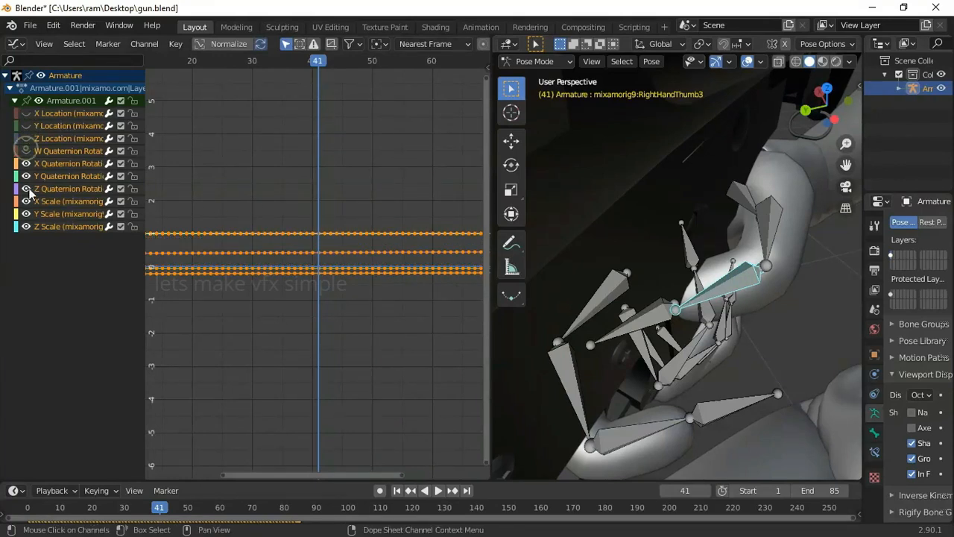
click(27, 227)
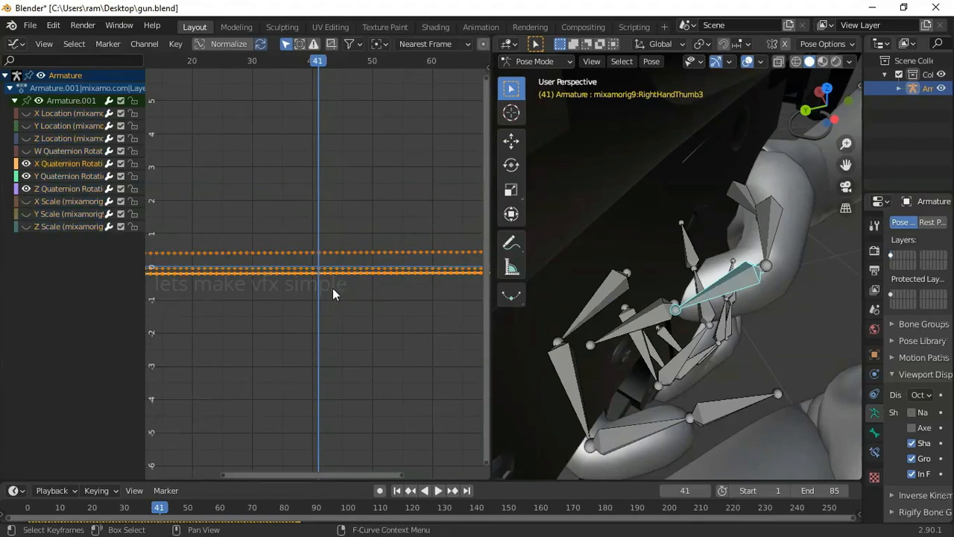
scroll(334, 290, up, 5)
middle_drag(365, 269, 339, 220)
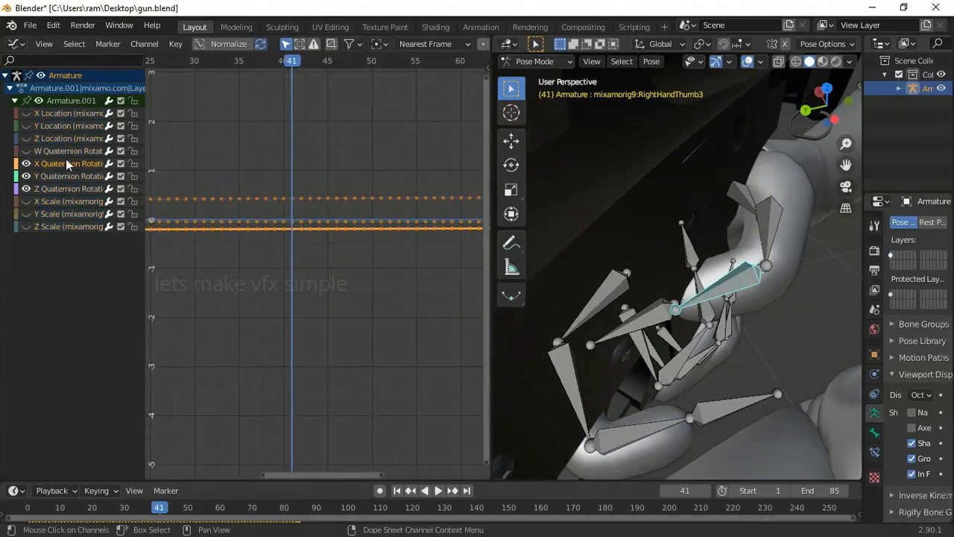
Step: Isolate RightHandThumb3's Z Quaternion Rotation curve, lower it to about 0.1, and inspect the hand in Material Preview shading
click(26, 164)
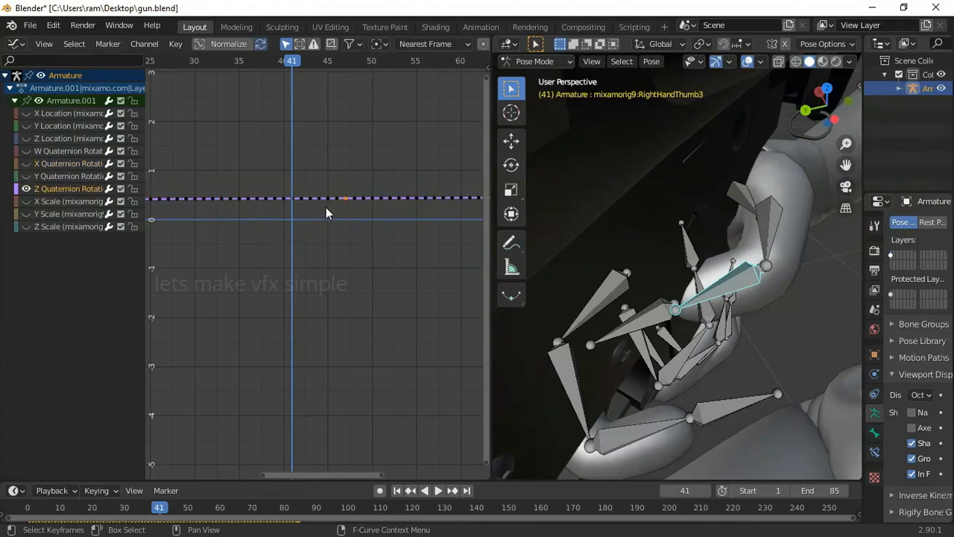
key(g)
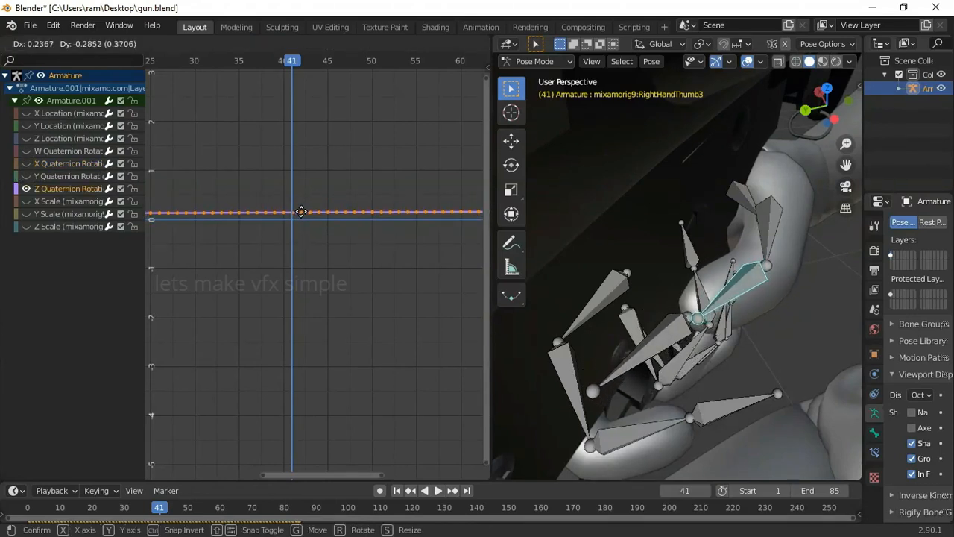
click(305, 215)
middle_drag(773, 230, 639, 169)
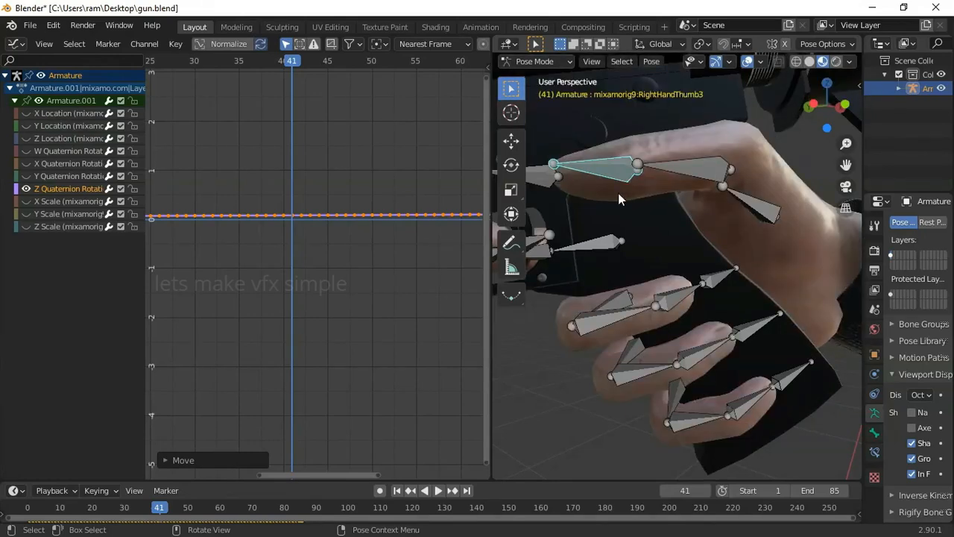
middle_drag(619, 193, 730, 225)
key(ctrl)
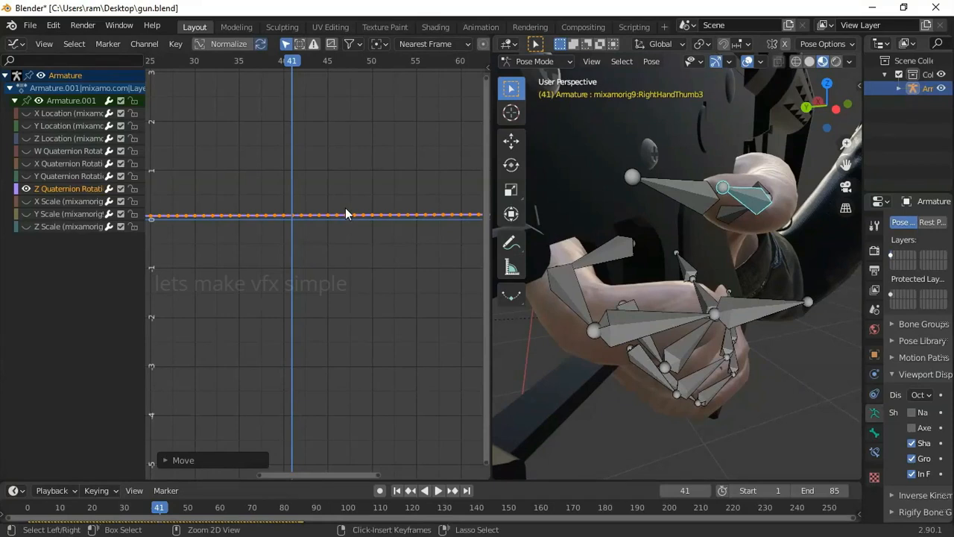
Step: Undo the last move of RightHandThumb3's Z Quaternion Rotation curve and show only its Y Quaternion Rotation curve
key(ctrl+z)
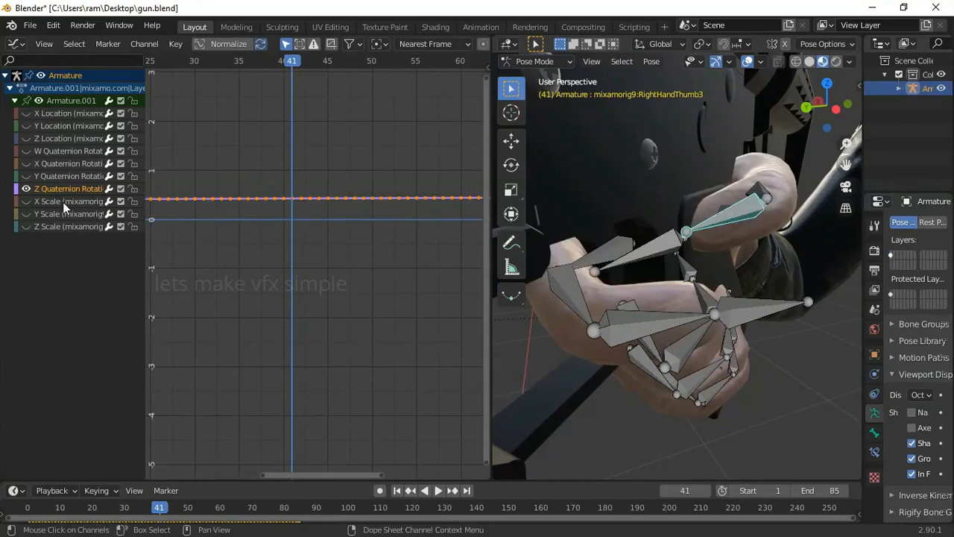
click(27, 190)
click(26, 173)
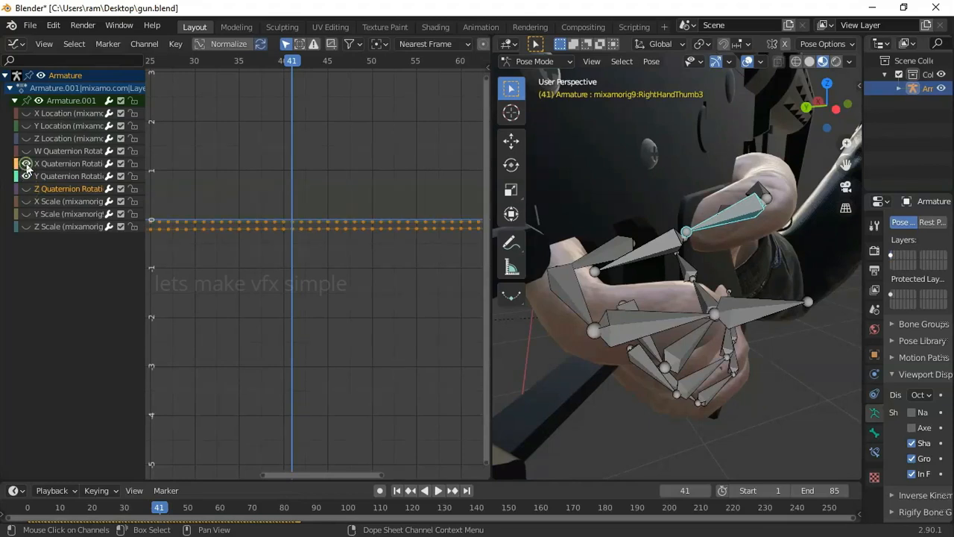
click(26, 163)
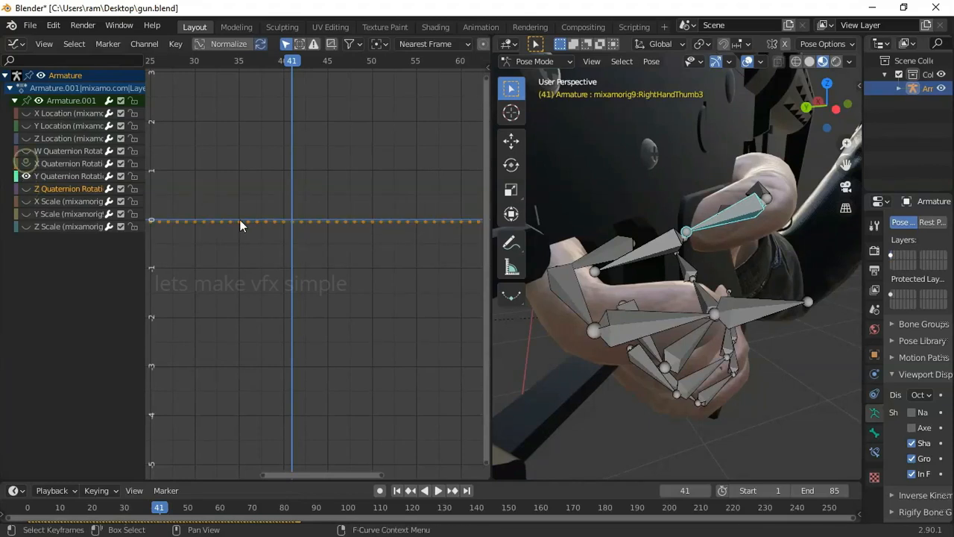
Step: Try to raise RightHandThumb3's Y Quaternion Rotation curve very slightly, then undo the move
click(372, 244)
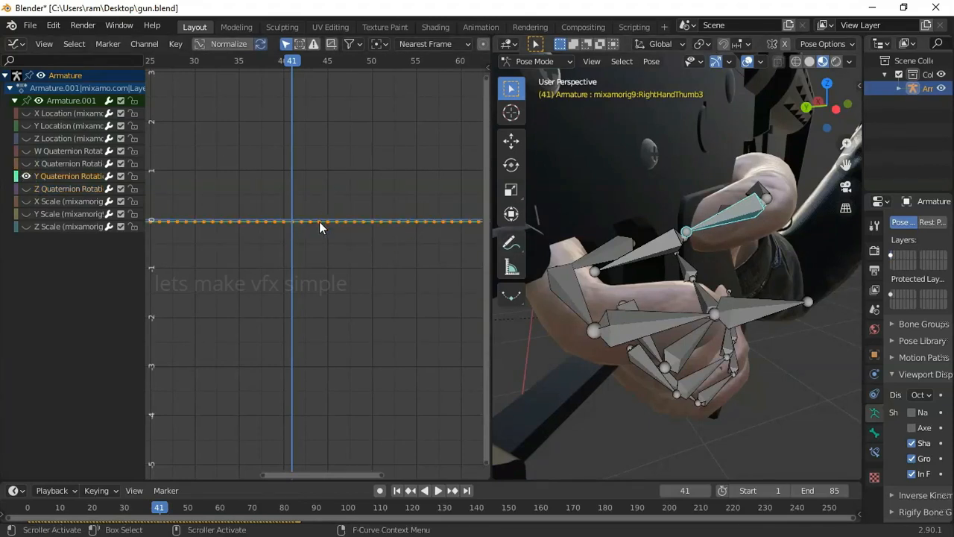
key(g)
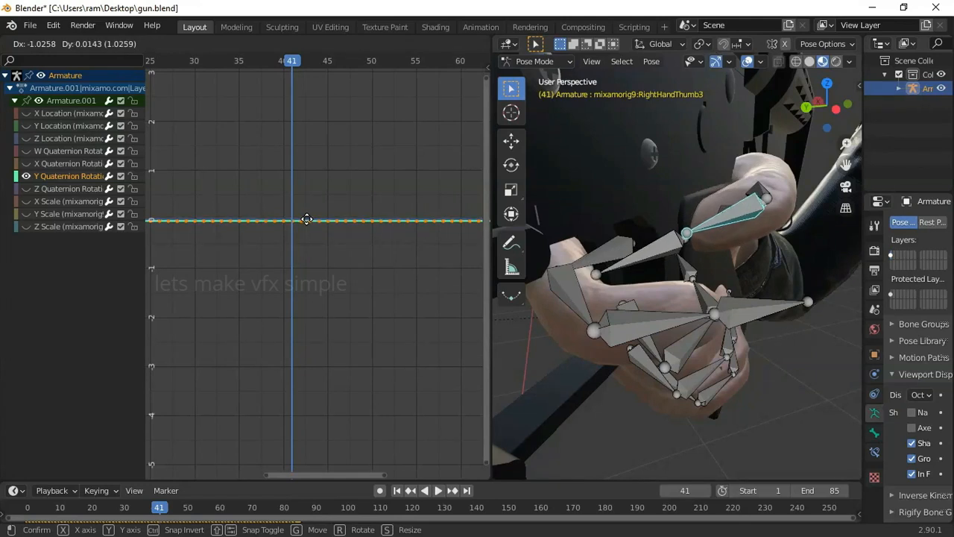
click(308, 224)
key(ctrl+z)
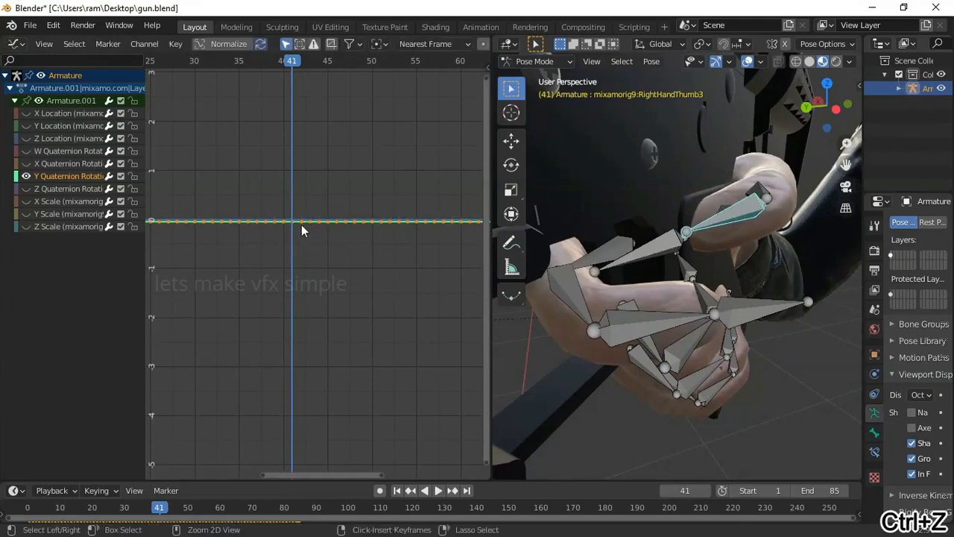
Step: Isolate RightHandThumb3's X Quaternion Rotation curve, try raising it to about 0.3, and undo the move
click(27, 176)
click(26, 164)
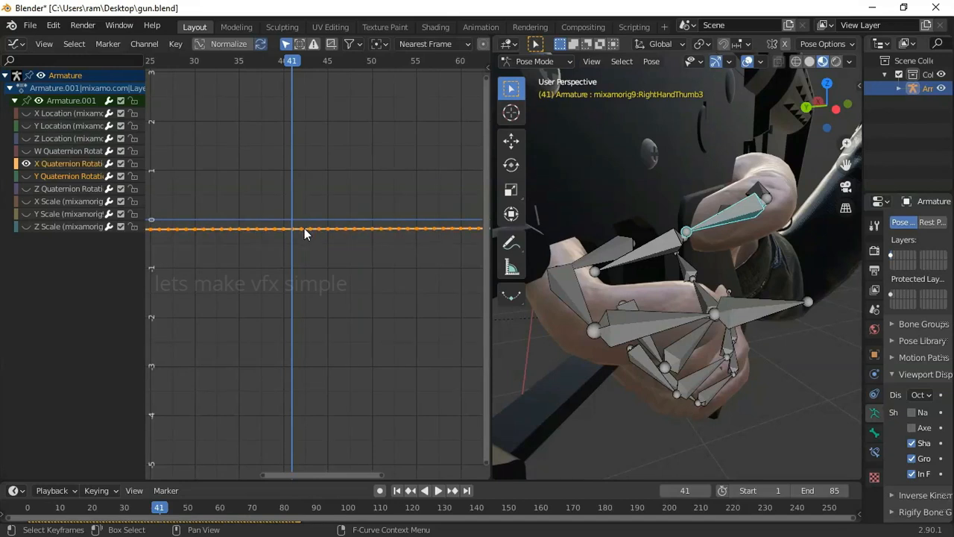
key(g)
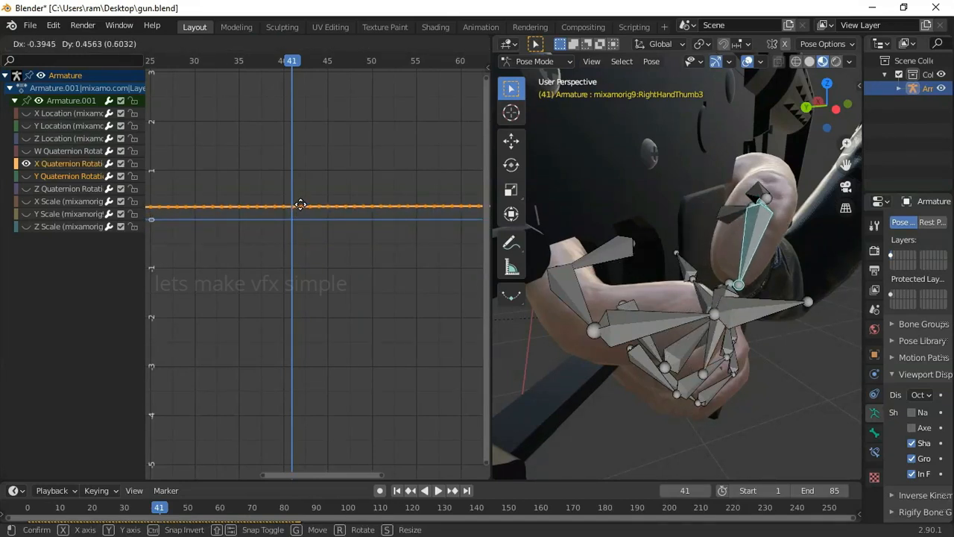
click(303, 208)
middle_drag(745, 261, 682, 244)
key(ctrl+z)
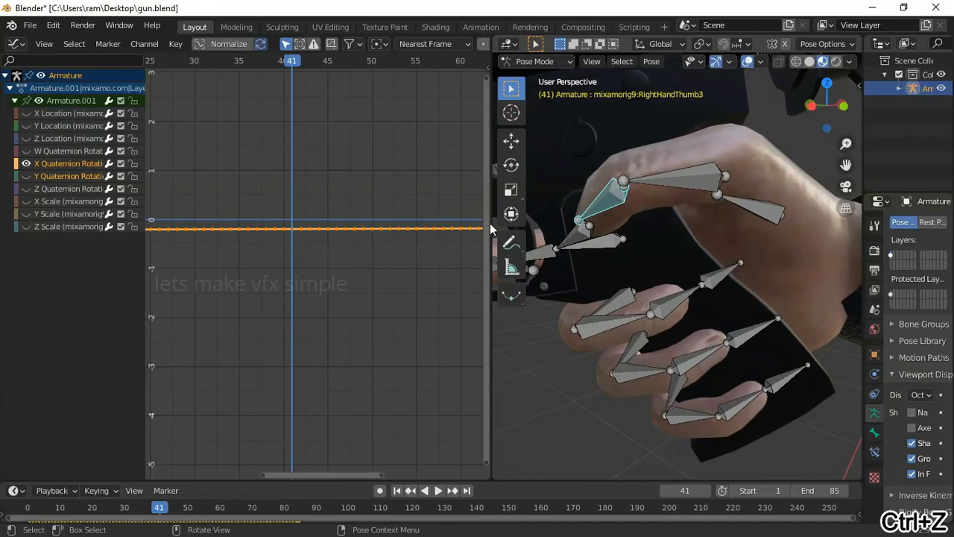
Step: Isolate RightHandThumb3's Z Quaternion Rotation curve, lower it to about 0.2 at frame 41, and fine-tune its height
click(27, 164)
click(26, 188)
key(a)
key(g)
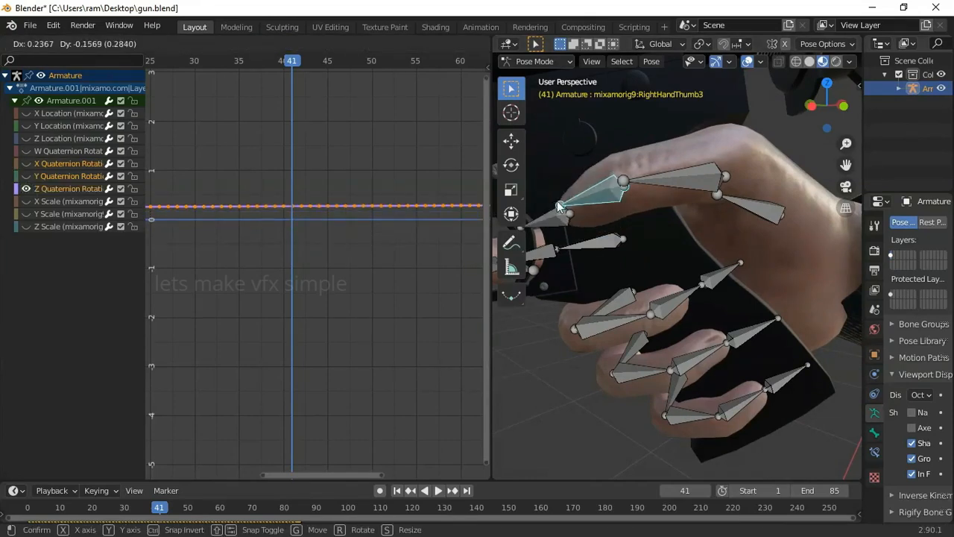
click(306, 206)
middle_drag(613, 194, 631, 250)
scroll(751, 200, up, 3)
key(g)
click(302, 209)
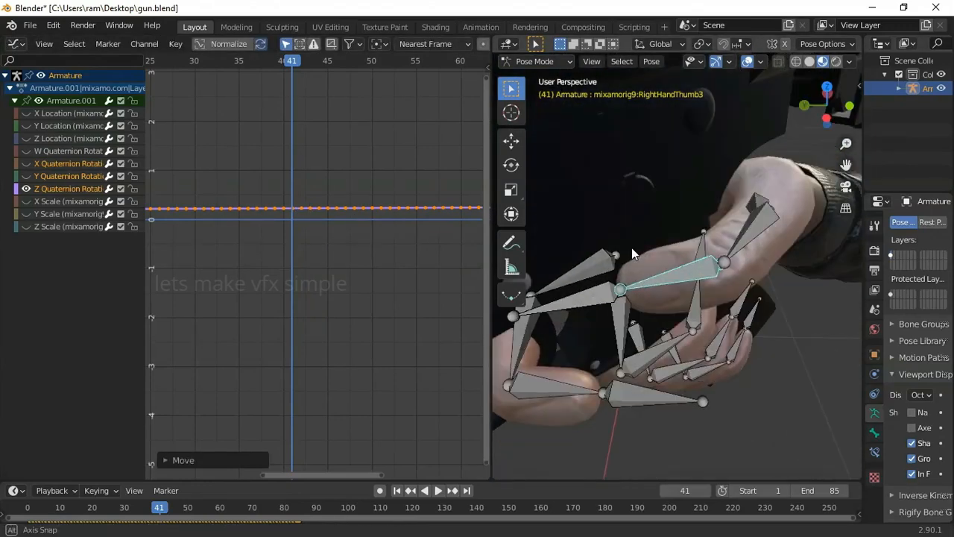
Step: Show only RightHandThumb3's Y Quaternion Rotation curve and raise it to about 0.1 at frame 41
click(27, 189)
click(27, 176)
key(g)
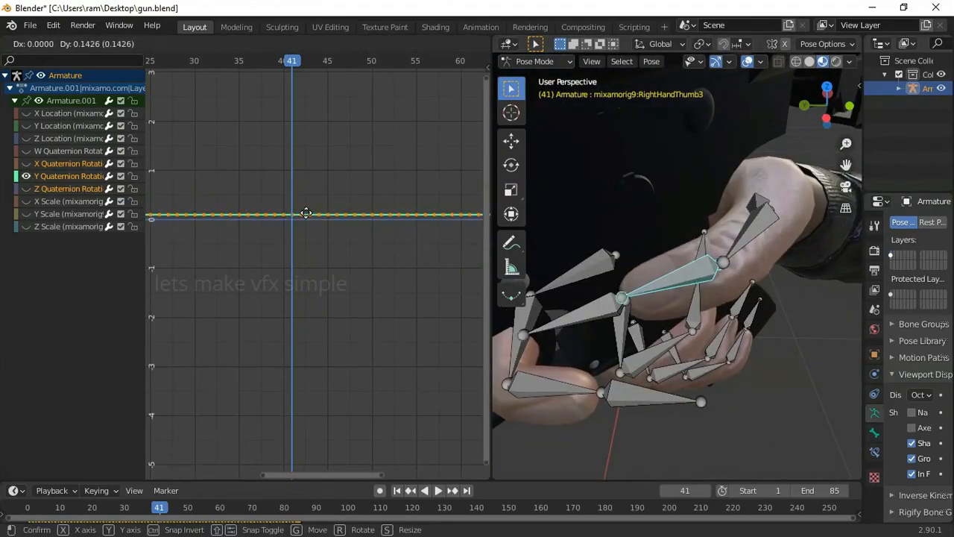
click(305, 214)
Step: Show only RightHandThumb3's X Quaternion Rotation curve, raise it to about 0, and deselect the bone
click(27, 176)
click(27, 163)
key(g)
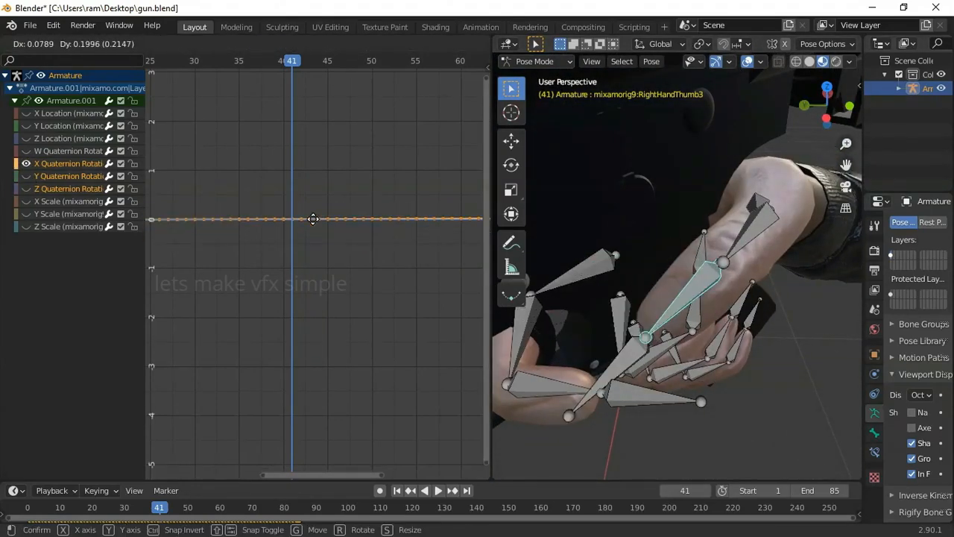
click(334, 225)
scroll(654, 274, down, 5)
middle_drag(655, 273, 682, 240)
click(784, 301)
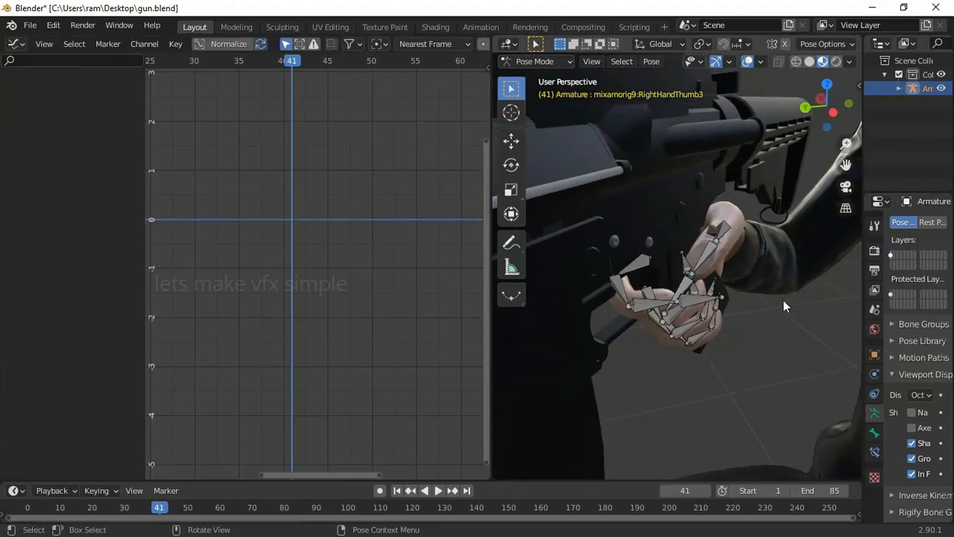
Step: Select the RightHandPinky2 bone and hide all its curves except X Quaternion Rotation
scroll(751, 262, up, 4)
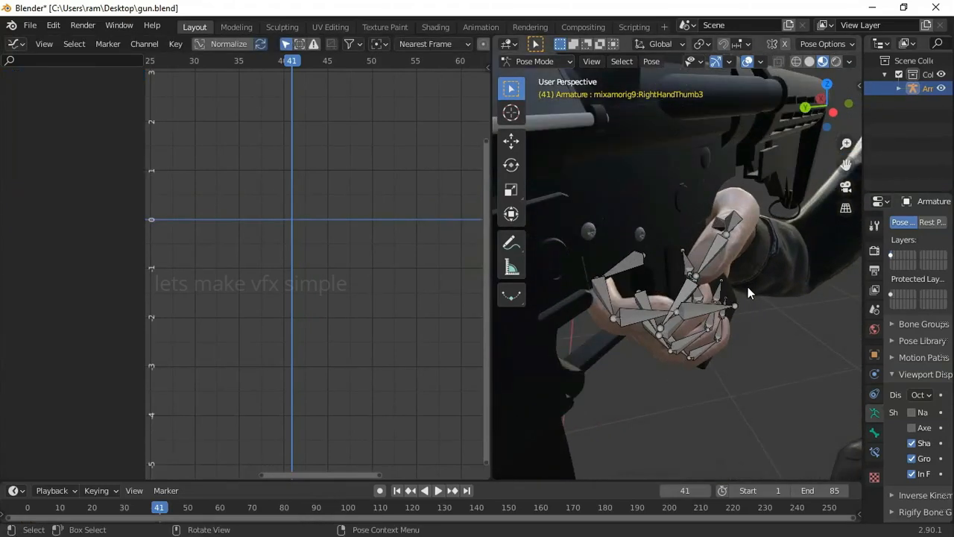
middle_drag(747, 288, 655, 262)
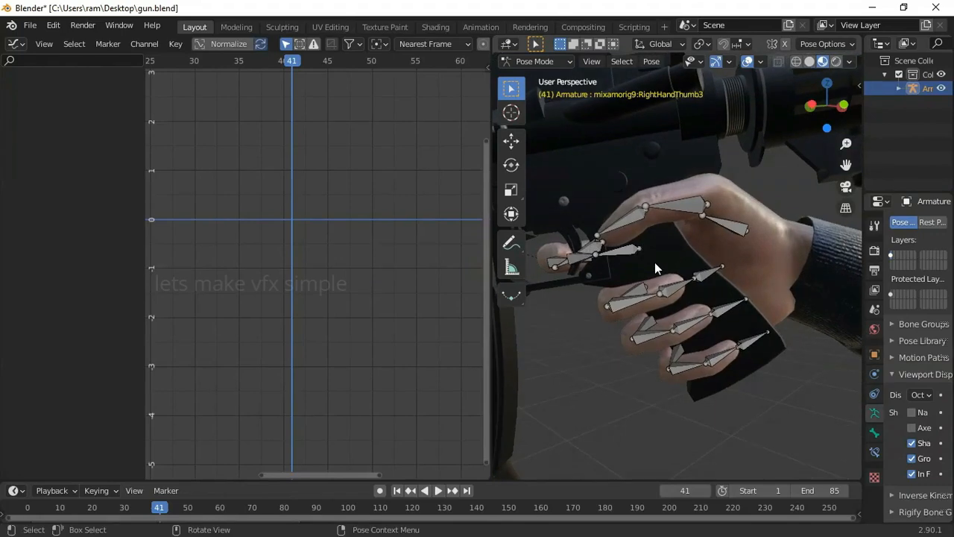
middle_drag(687, 292, 794, 287)
scroll(806, 226, up, 2)
click(680, 264)
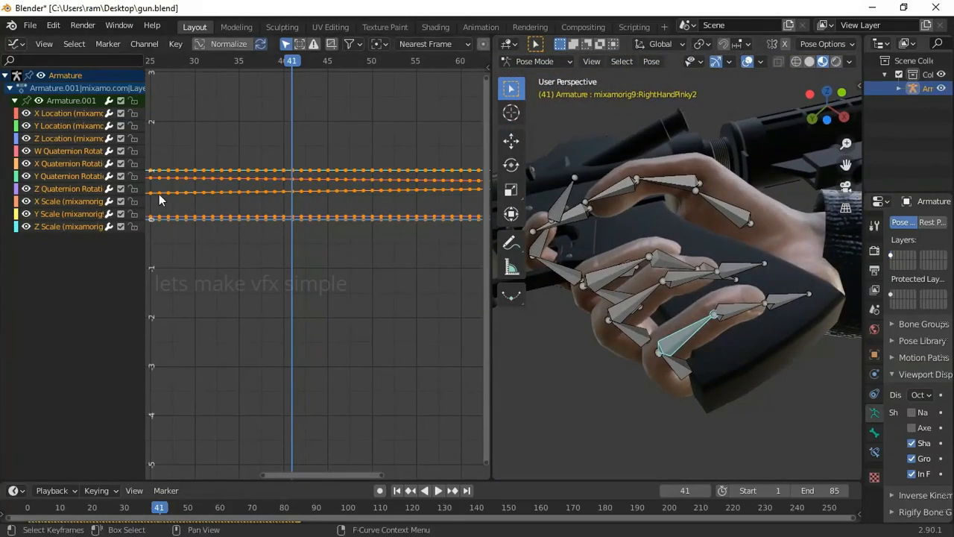
drag(27, 113, 27, 151)
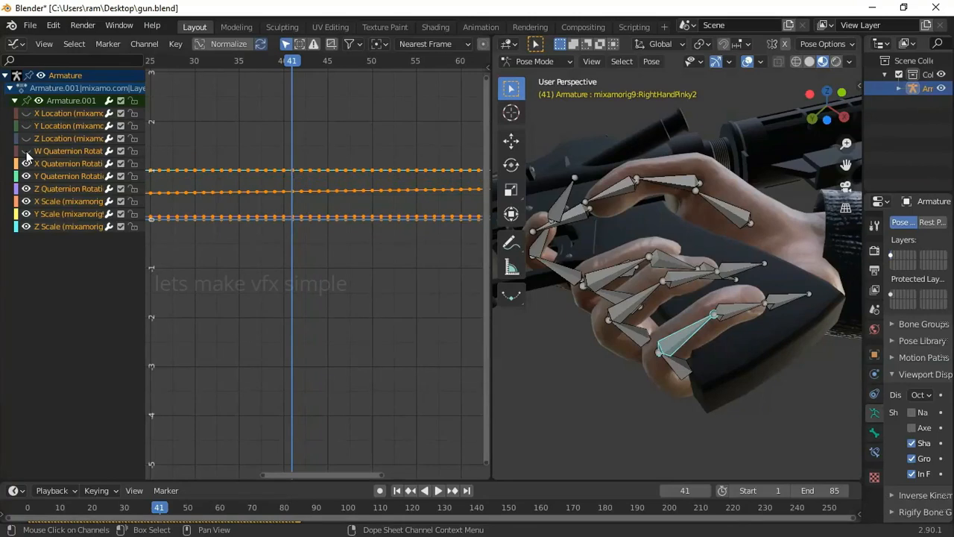
click(26, 227)
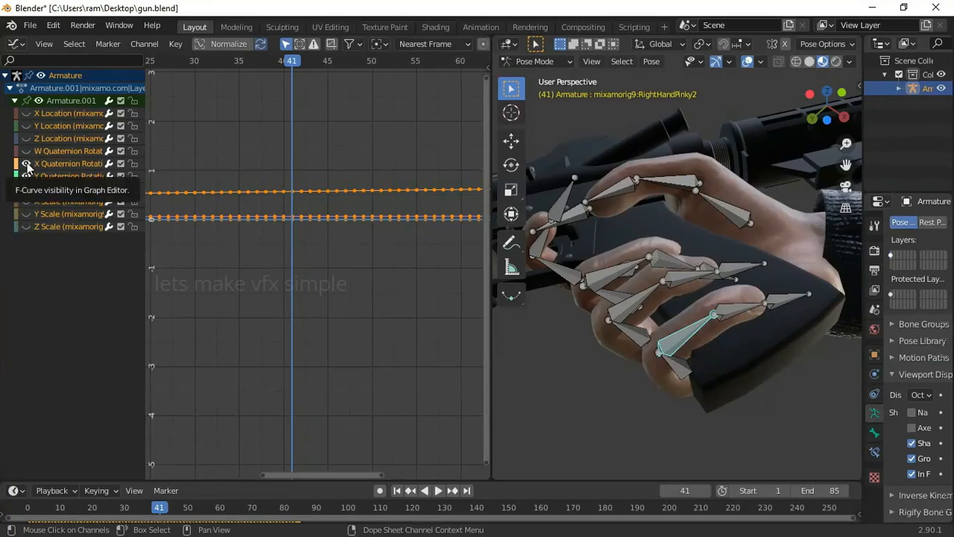
click(26, 163)
click(26, 163)
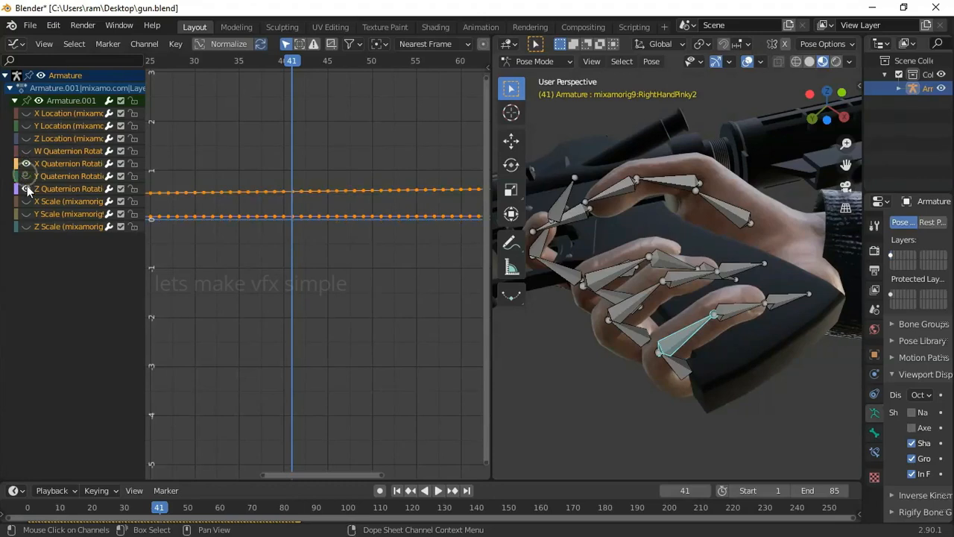
click(26, 189)
Step: Lower RightHandPinky2's whole X Quaternion Rotation curve to about 0.35 at frame 41
click(331, 214)
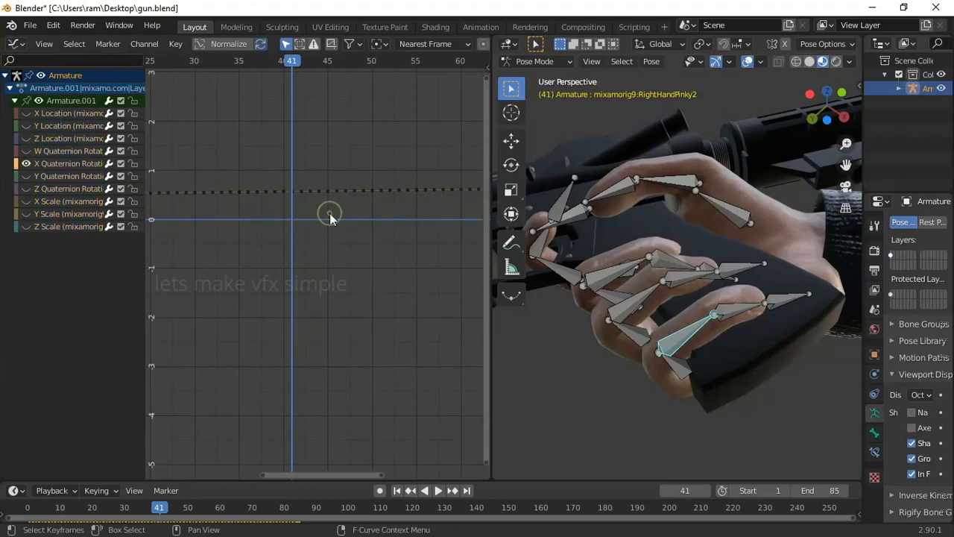
key(a)
drag(302, 191, 302, 203)
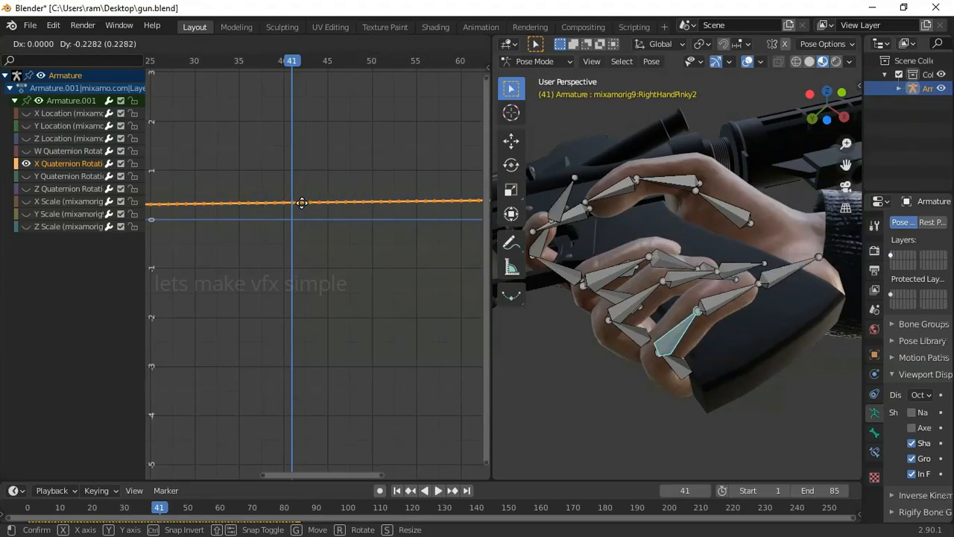
click(538, 245)
Step: Select the RightHandRing2 bone, show only its X Quaternion Rotation curve, and lower it to about 0.6 at frame 41
click(642, 308)
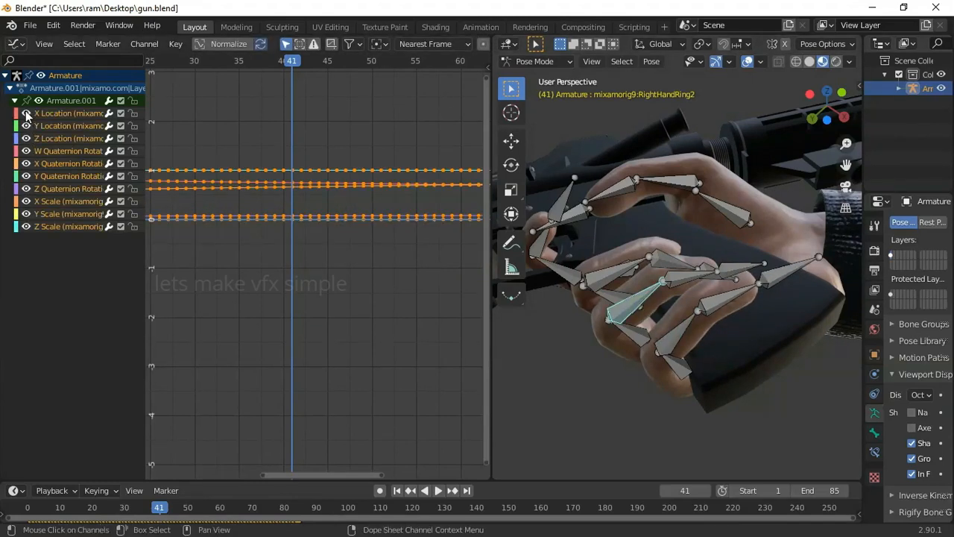
click(26, 151)
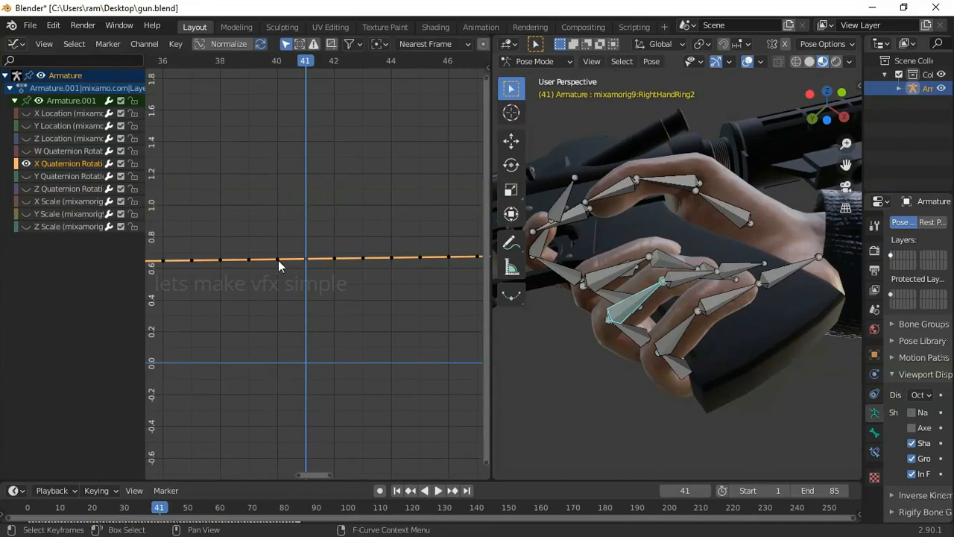
scroll(278, 260, down, 4)
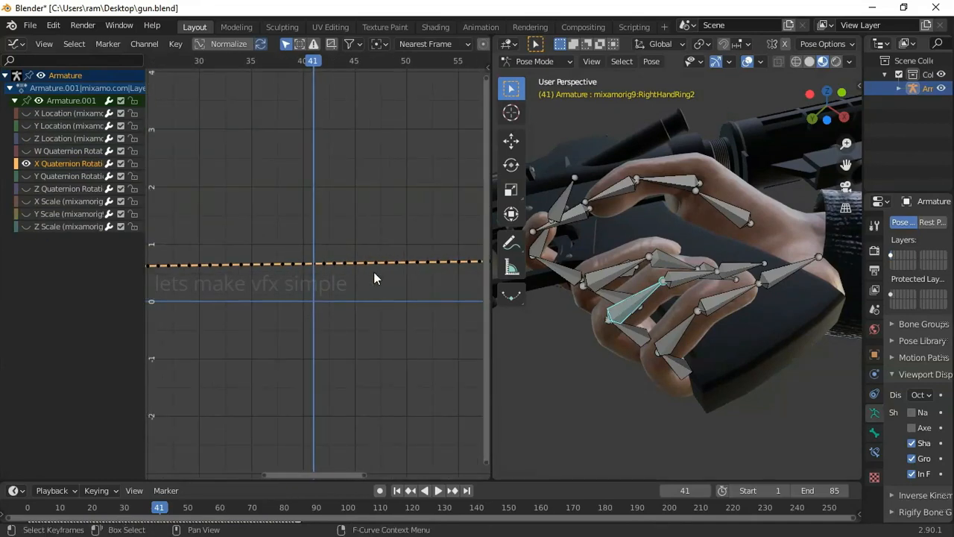
key(g)
click(316, 264)
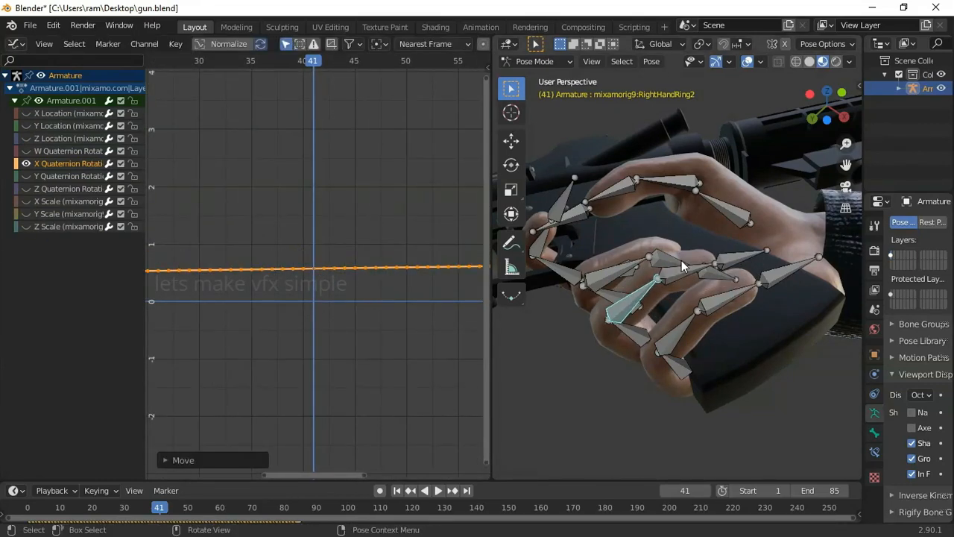
Step: Select the RightHandMiddle2 bone and lower its X Quaternion Rotation curve to about 0.6 at frame 41
middle_drag(683, 266, 675, 336)
click(634, 318)
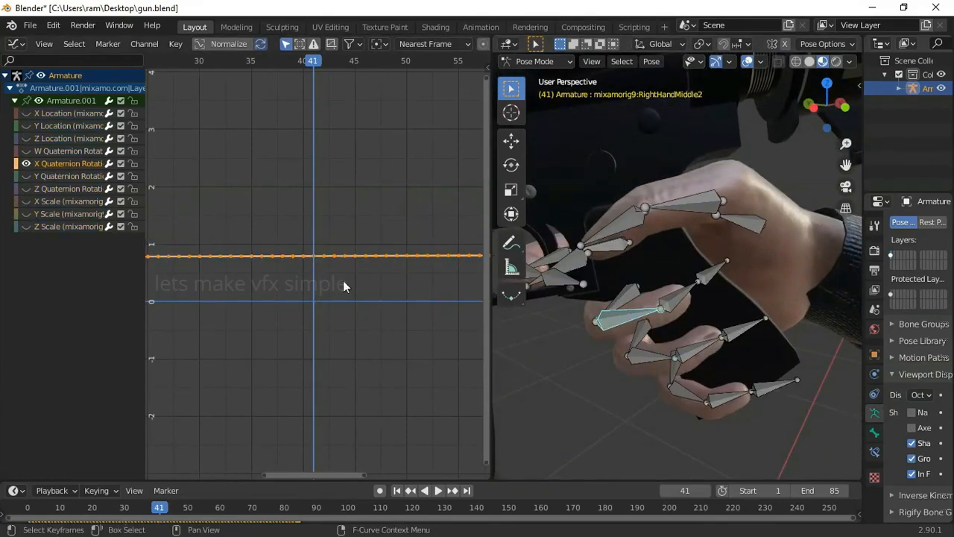
key(g)
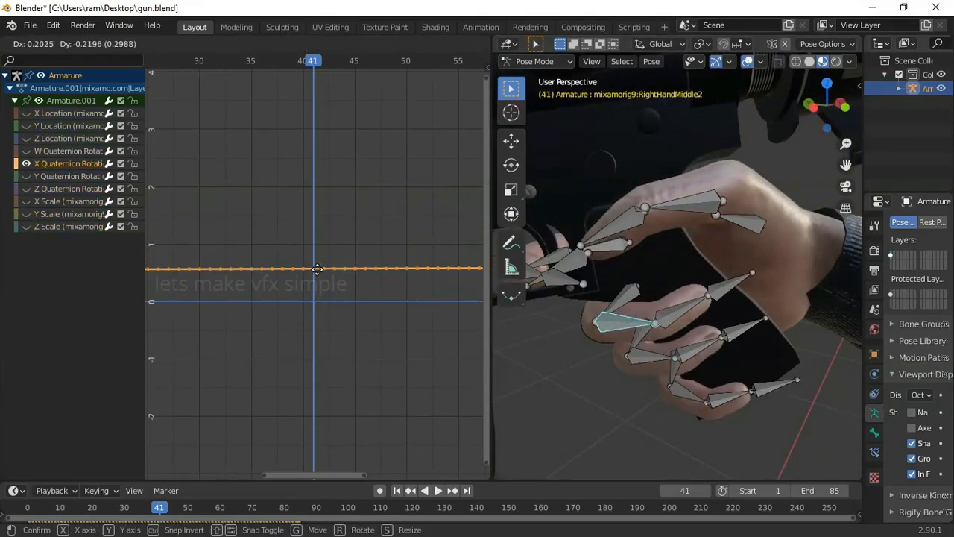
click(317, 268)
Step: Inspect the right hand's grip and select the LeftHandThumb1 bone on the supporting hand
middle_drag(701, 342, 634, 306)
scroll(648, 348, up, 3)
scroll(786, 289, down, 4)
scroll(752, 266, down, 2)
click(634, 307)
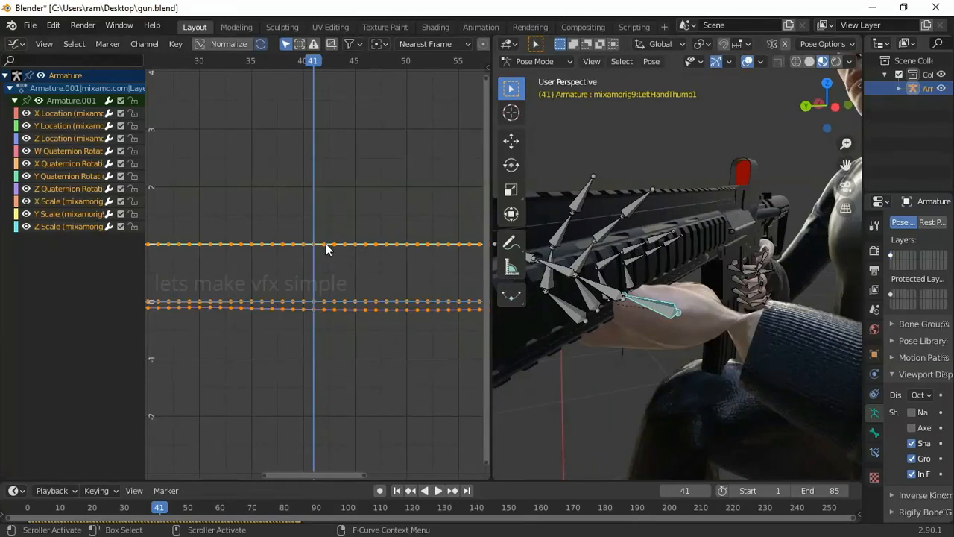
Step: Try to lower all of LeftHandThumb1's curves together by about 0.3, then undo the move
mouse_move(325, 243)
mouse_down()
mouse_move(321, 232)
mouse_move(328, 261)
mouse_up()
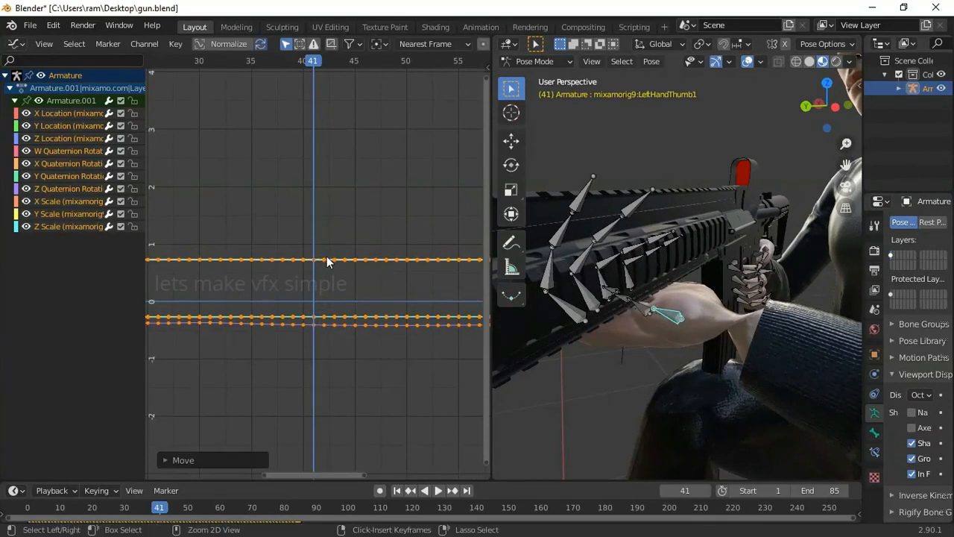
key(ctrl+z)
click(333, 203)
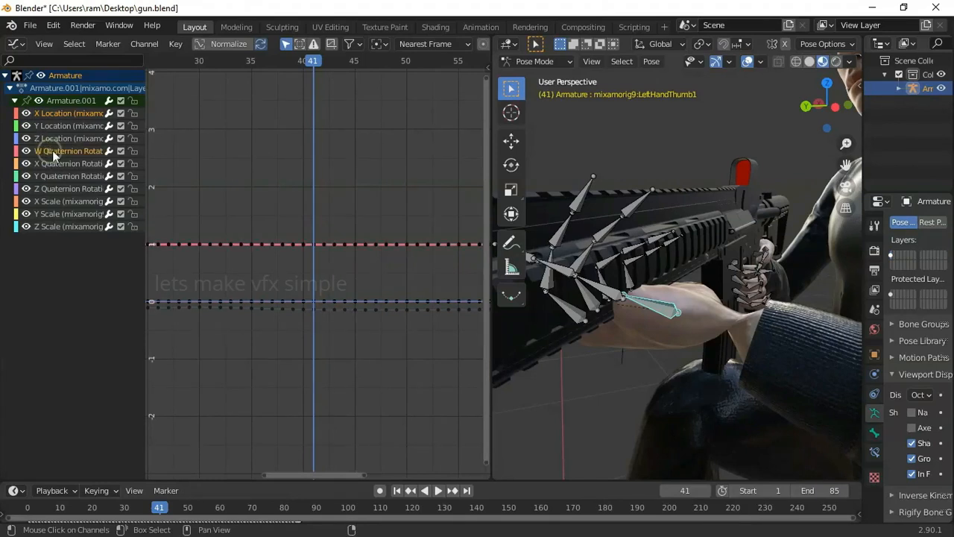
Step: Hide all LeftHandThumb1 curves except X Quaternion Rotation and select all of its keyframes
drag(60, 113, 62, 129)
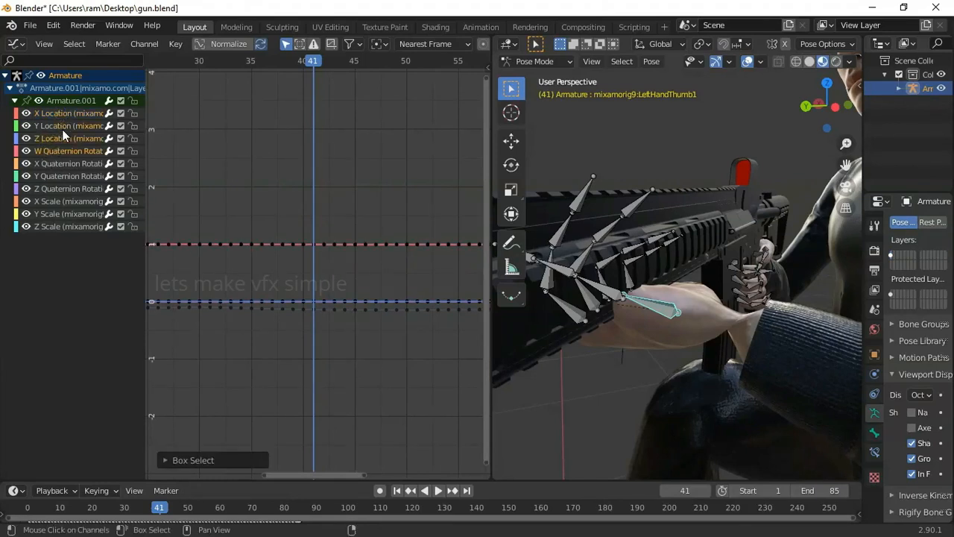
key(h)
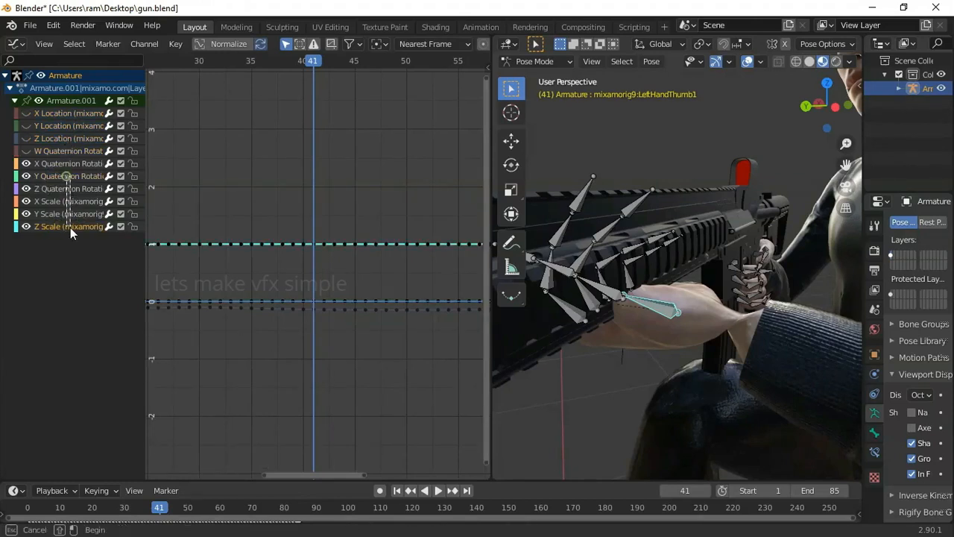
drag(70, 228, 72, 236)
key(h)
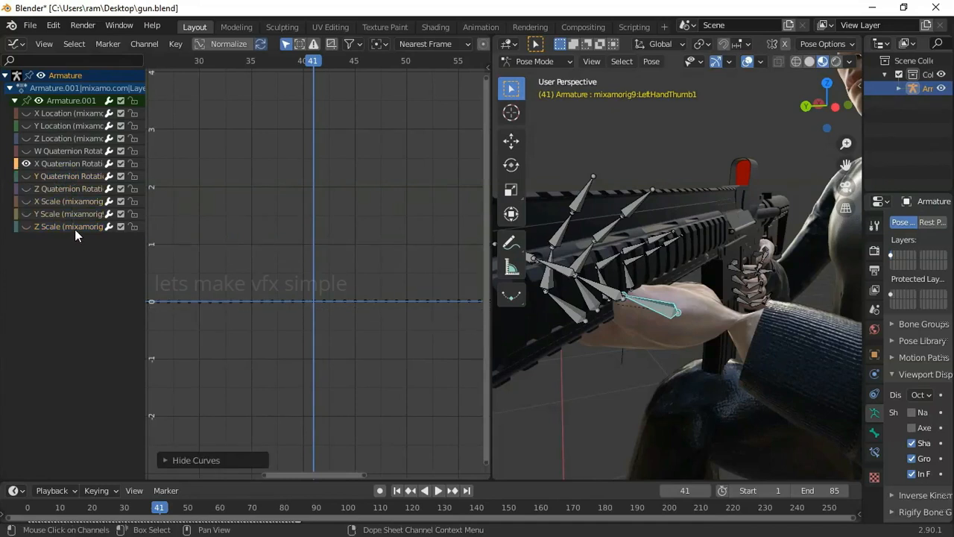
key(a)
scroll(328, 312, up, 4)
scroll(332, 314, up, 3)
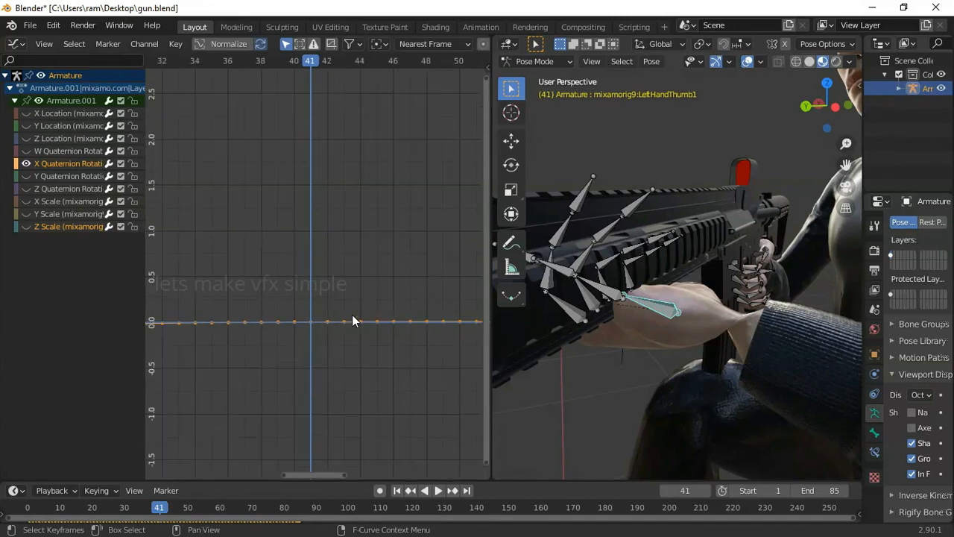
Step: Raise LeftHandThumb1's X Quaternion Rotation curve to about 0.7 at frame 41
middle_drag(361, 310, 361, 265)
key(g)
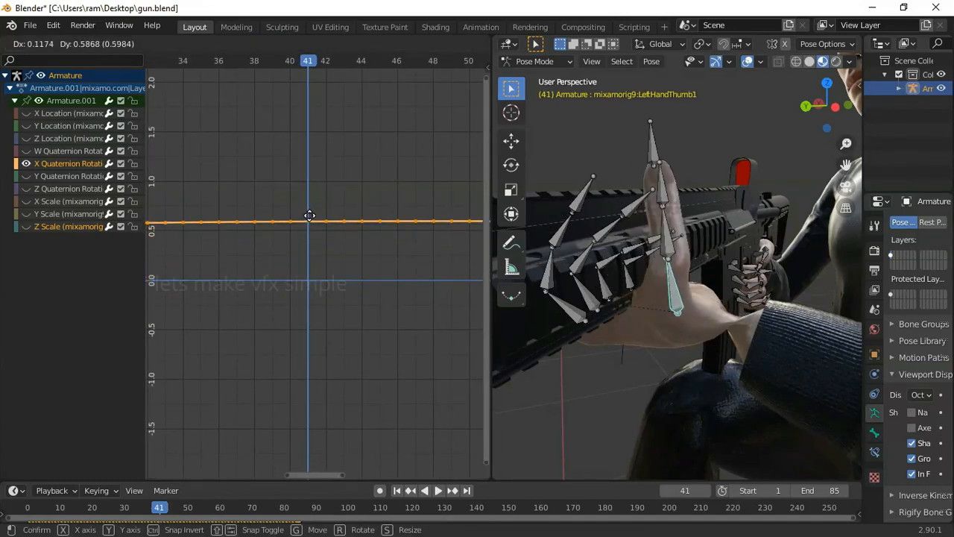
click(526, 252)
middle_drag(544, 253, 639, 257)
key(ctrl+z)
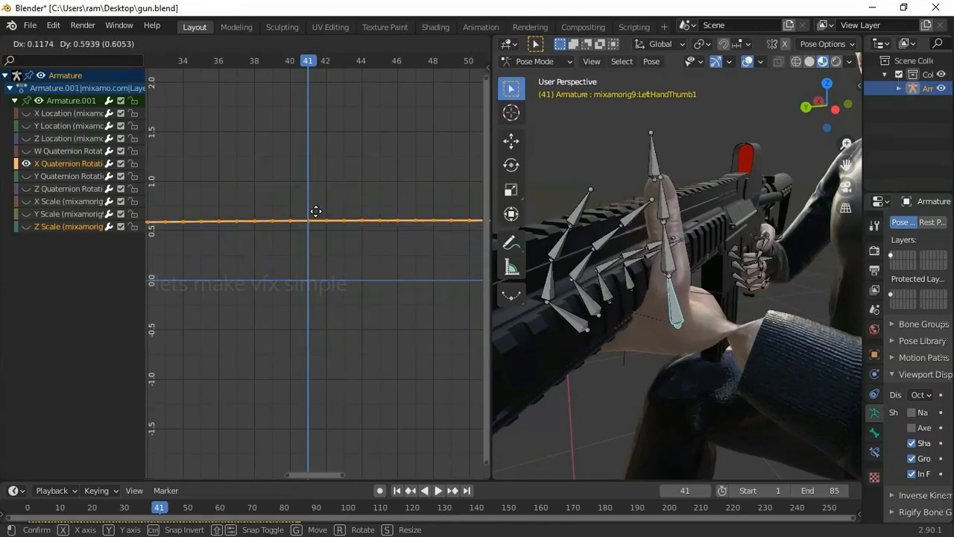
click(316, 213)
middle_drag(649, 365, 671, 299)
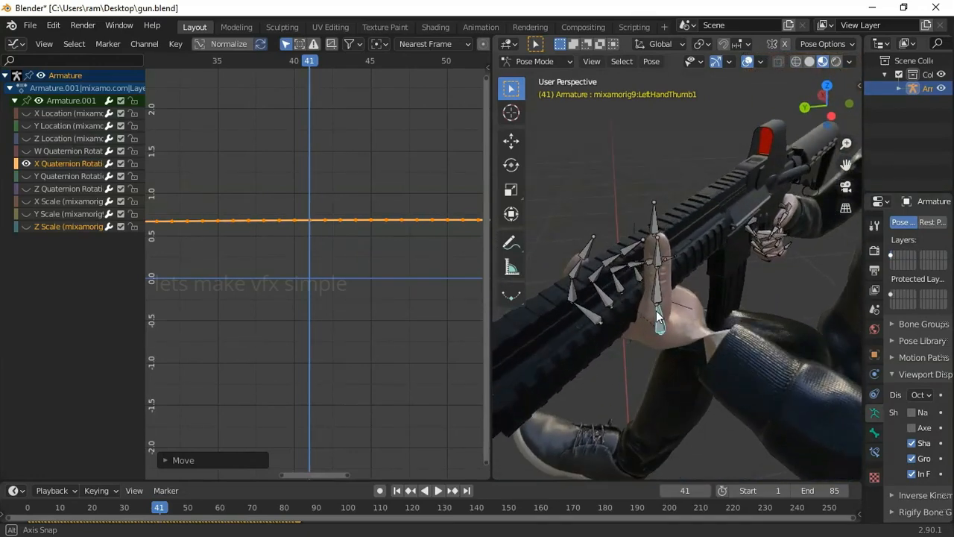
Step: Show only LeftHandThumb1's Y Quaternion Rotation curve and lower it to about -0.43
click(26, 165)
click(25, 177)
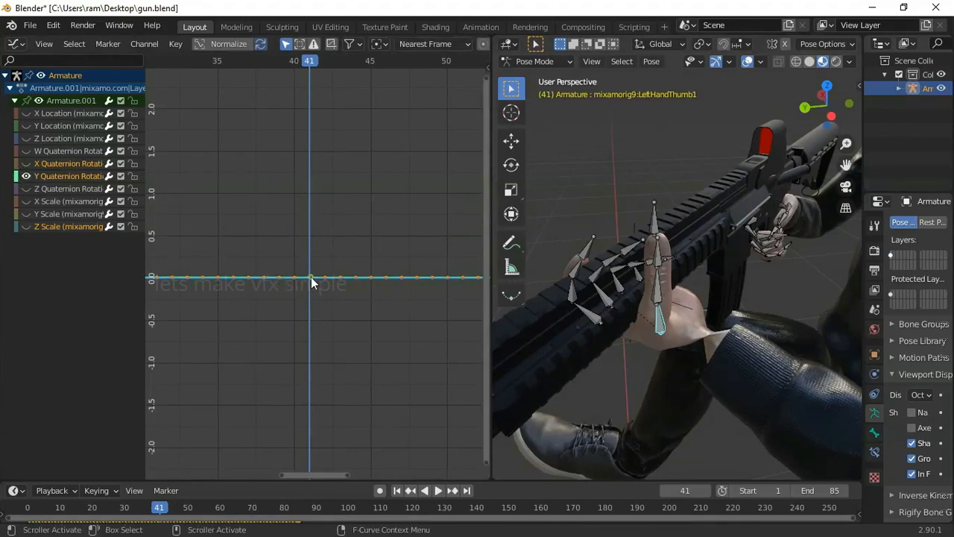
key(g)
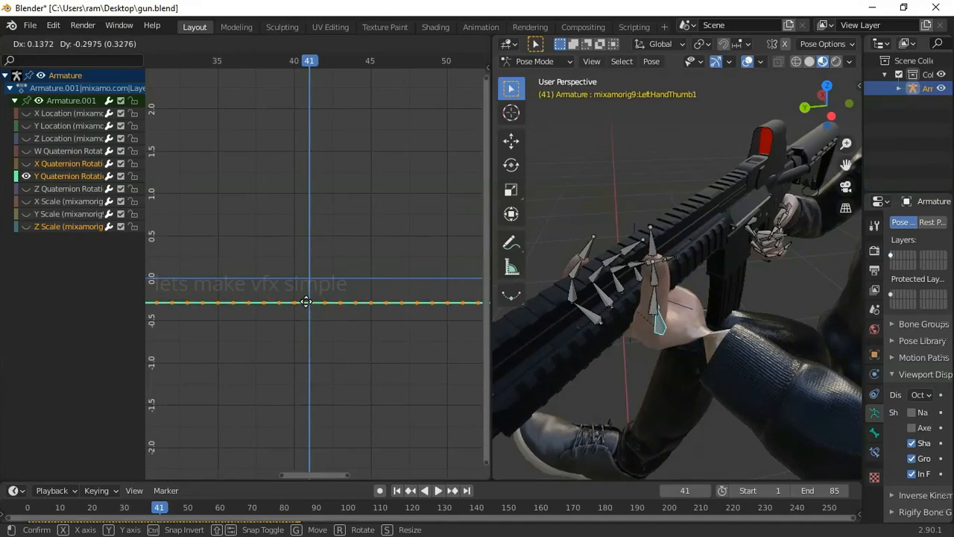
click(309, 317)
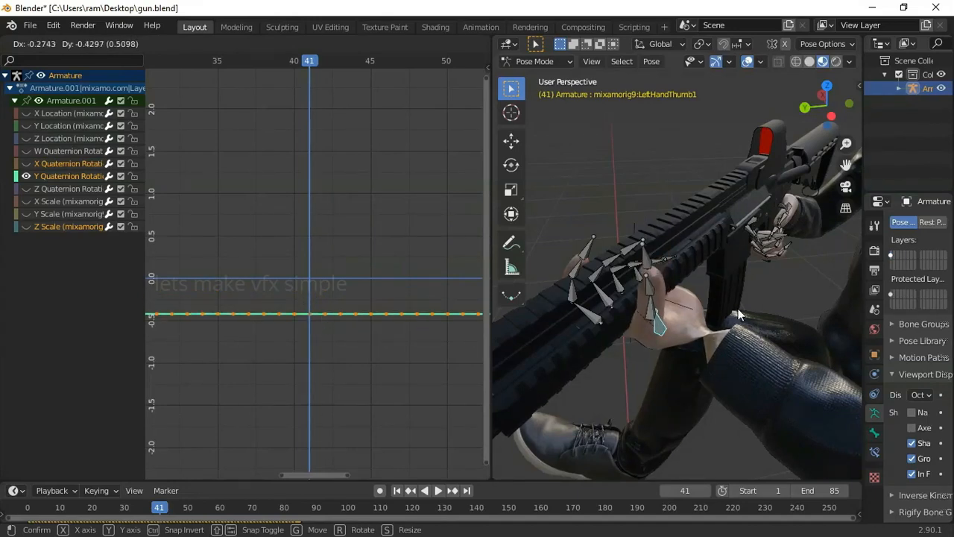
Step: Select the LeftHandThumb2 bone, isolate its Y Quaternion Rotation curve and raise it to about 0.55
middle_drag(737, 309, 681, 274)
scroll(687, 285, up, 2)
click(681, 274)
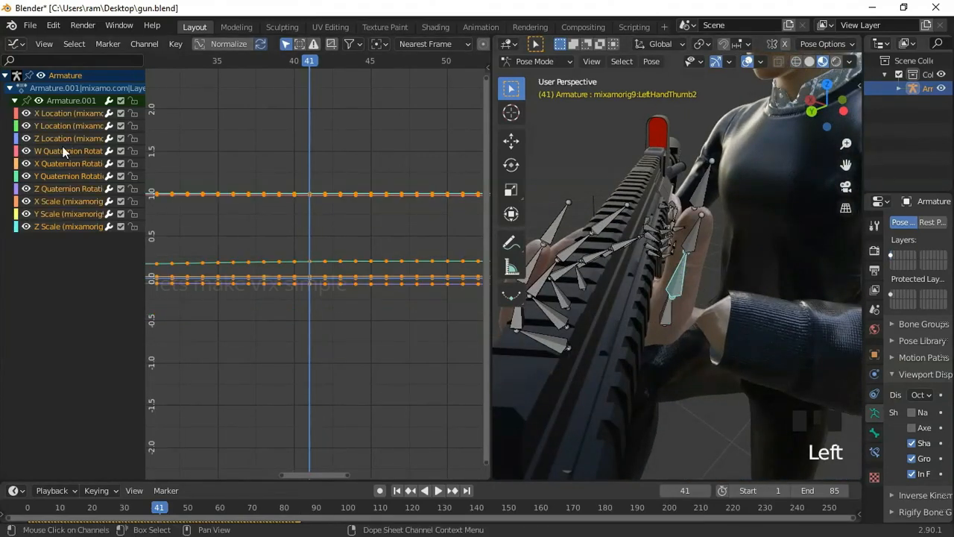
click(82, 111)
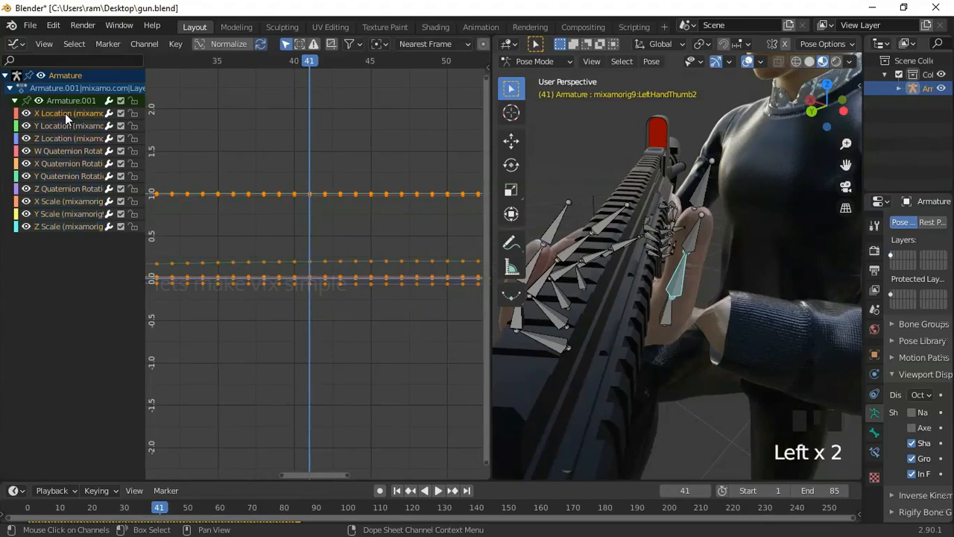
click(68, 152)
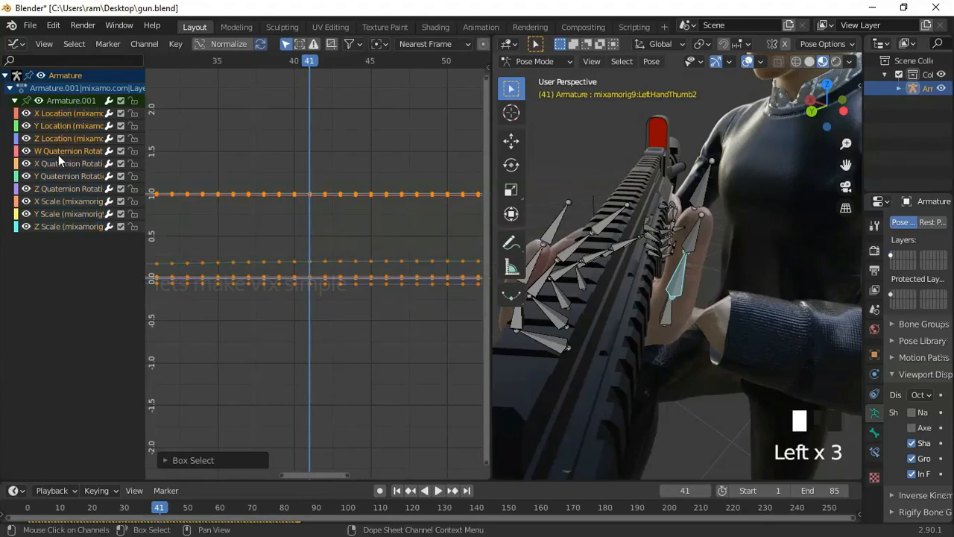
key(h)
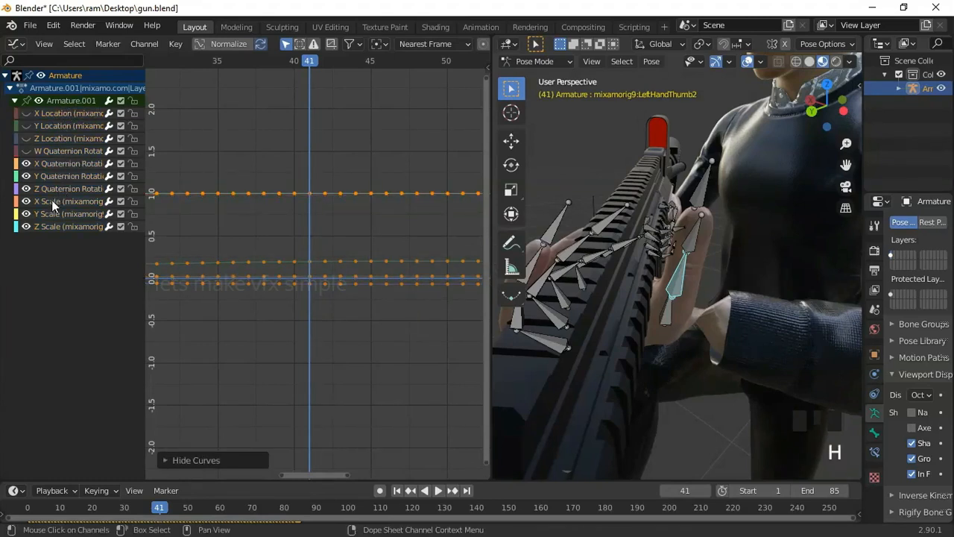
drag(51, 201, 59, 260)
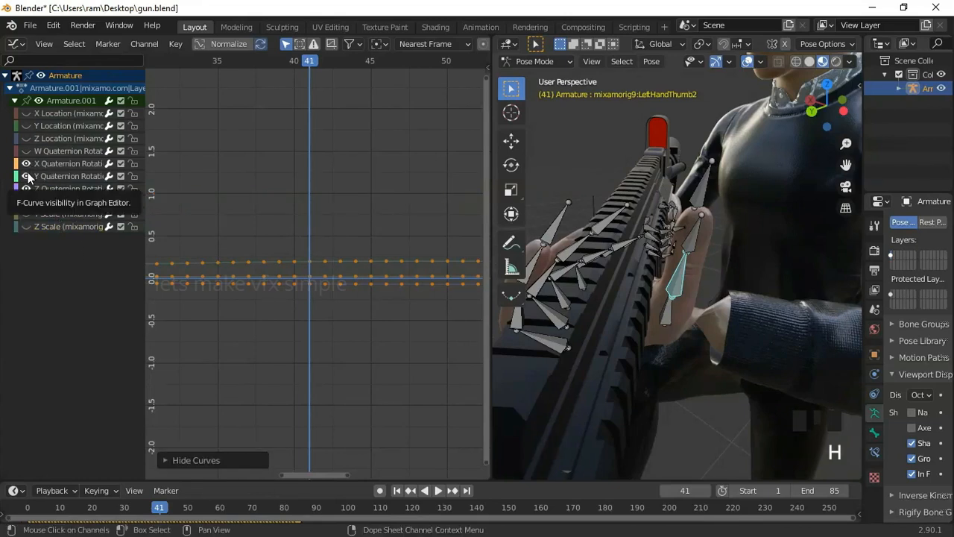
click(75, 176)
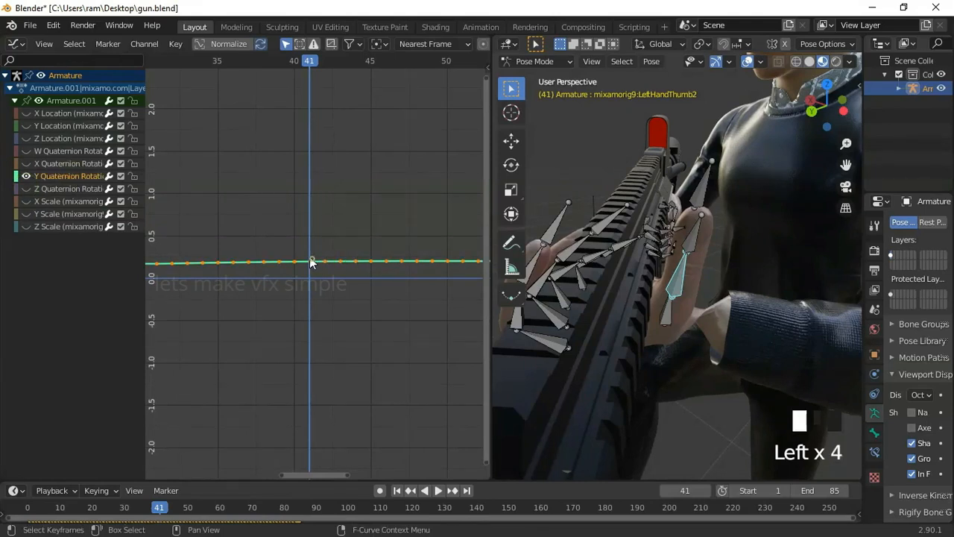
drag(311, 263, 311, 231)
Step: Select the LeftHandThumb3 bone and hide all of its curves except X Quaternion Rotation
middle_drag(715, 260, 737, 259)
scroll(712, 264, up, 3)
scroll(733, 251, down, 2)
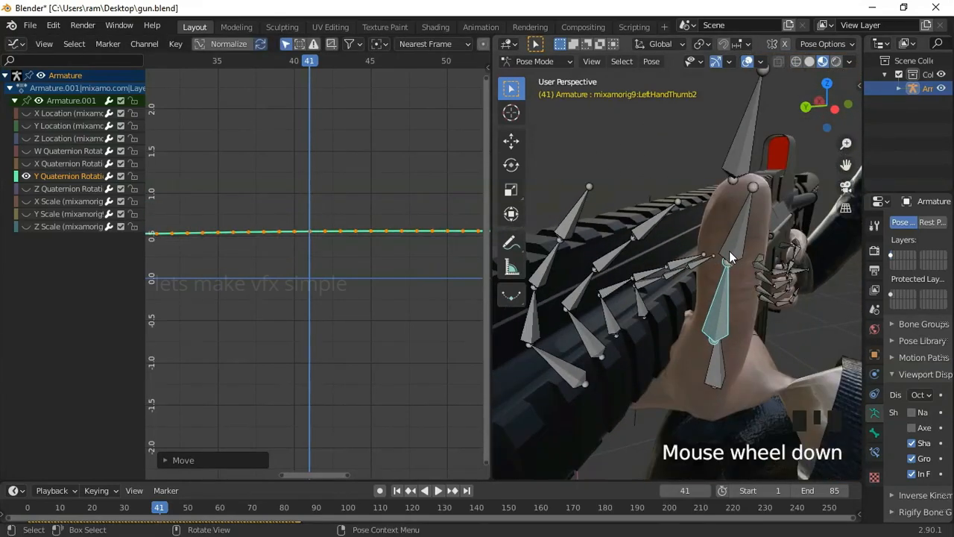
click(733, 252)
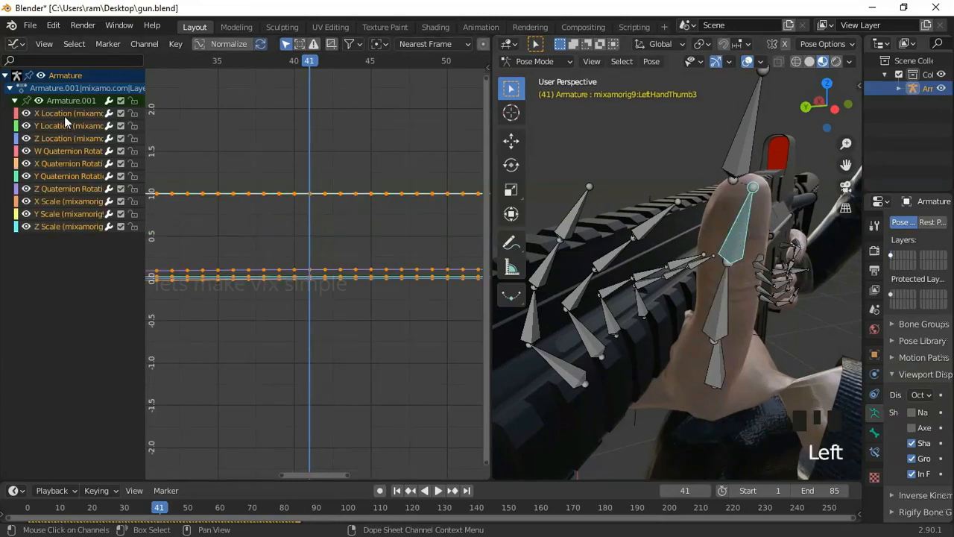
drag(64, 114, 70, 157)
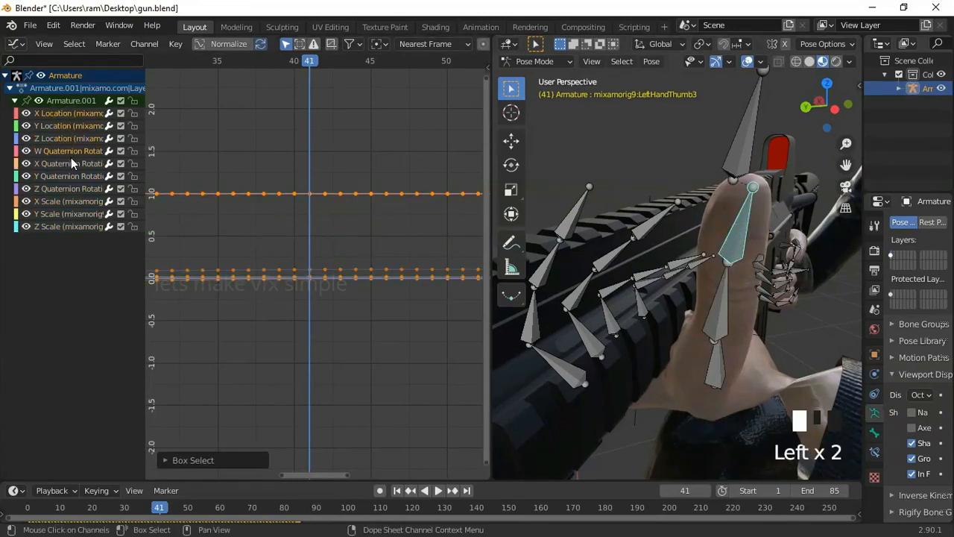
key(h)
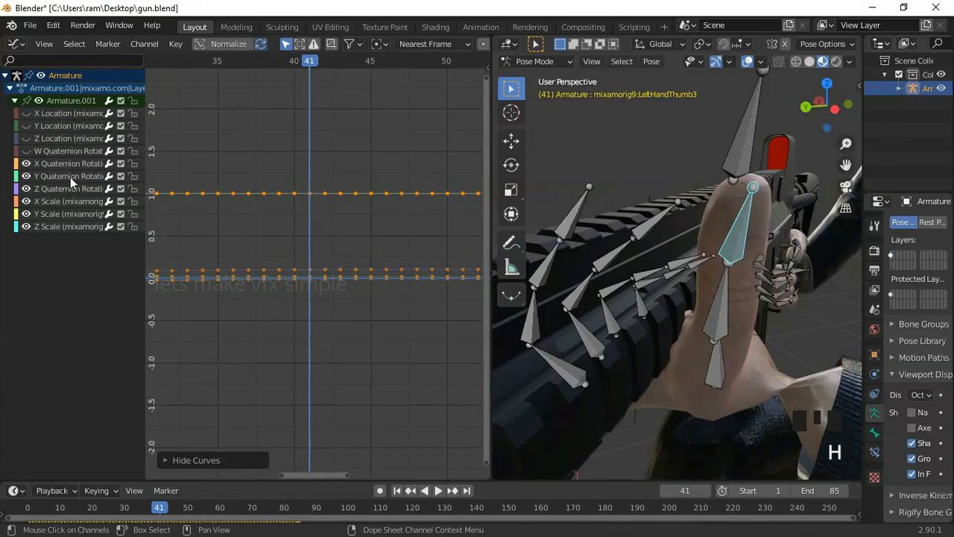
drag(72, 174, 61, 253)
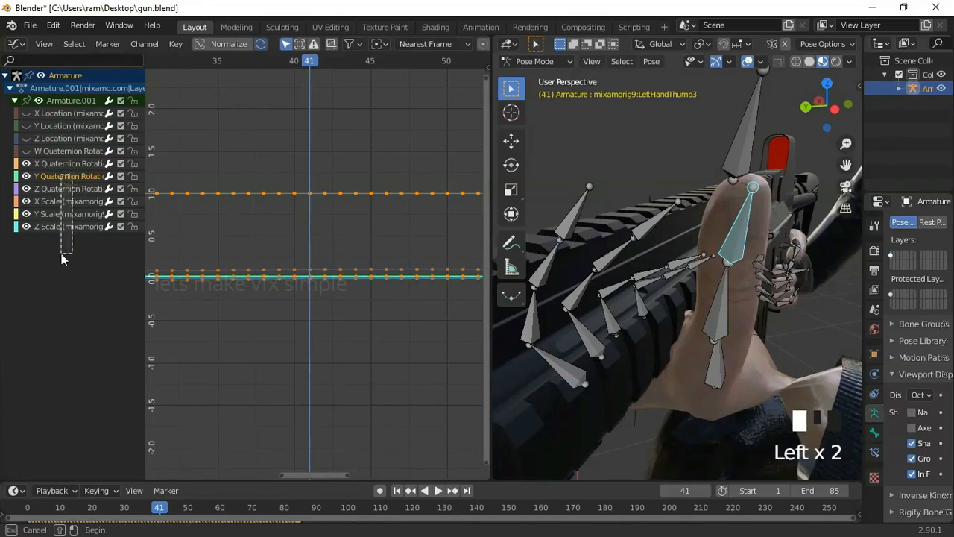
key(h)
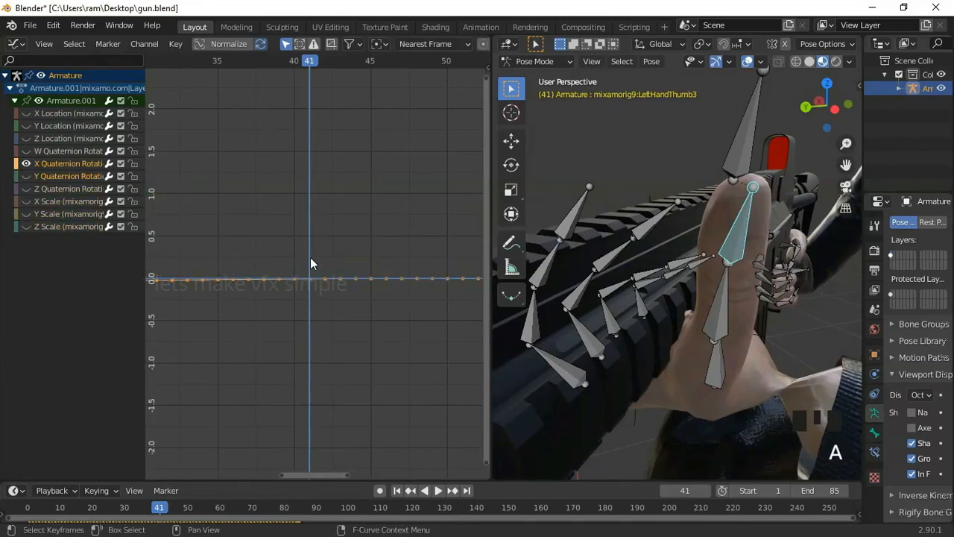
Step: Try moving LeftHandThumb3's X and Y Quaternion Rotation curves one at a time to bend the thumb tip
mouse_move(317, 276)
mouse_down()
mouse_move(311, 256)
mouse_move(313, 279)
mouse_up()
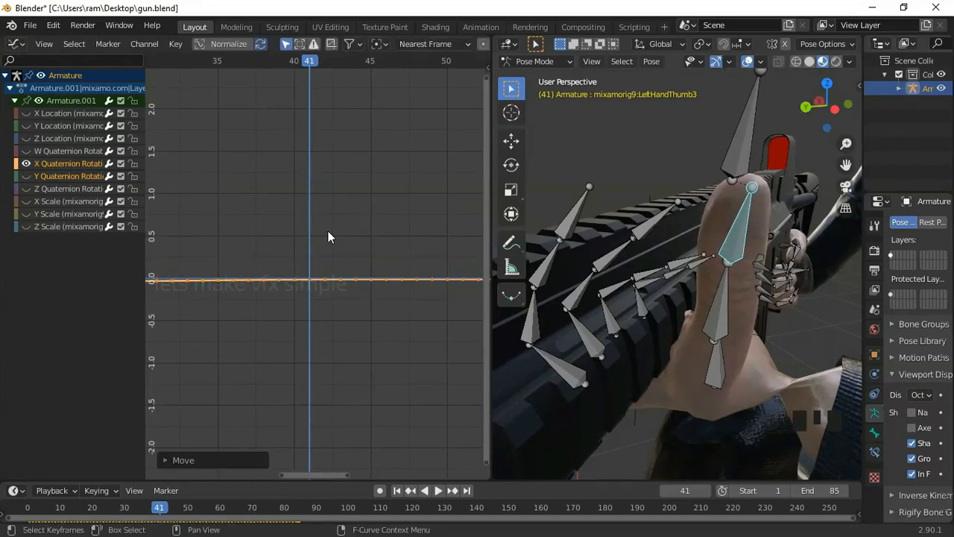
click(26, 177)
click(313, 285)
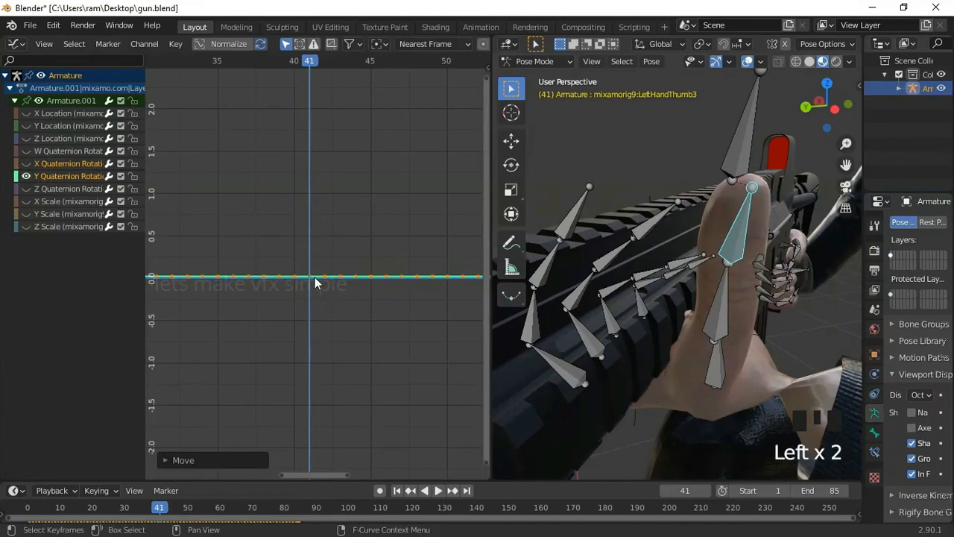
drag(314, 283, 279, 265)
Step: Show only LeftHandThumb3's Z Quaternion Rotation curve and lower it to about -0.35
click(26, 177)
click(28, 187)
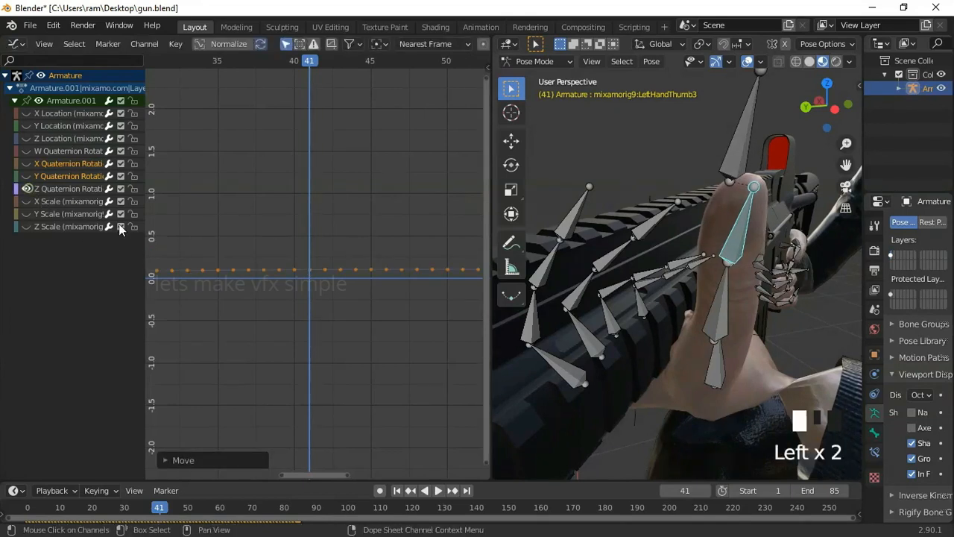
key(a)
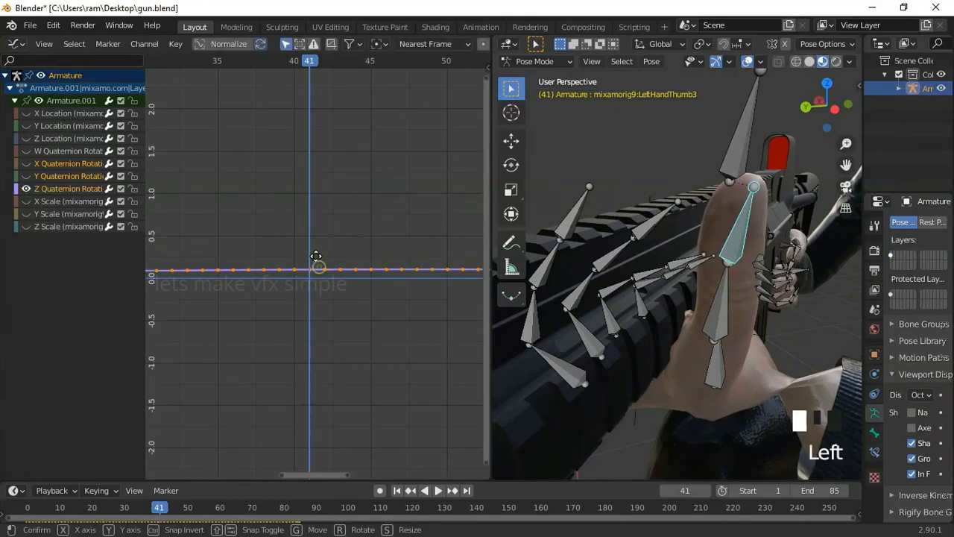
drag(316, 257, 309, 306)
Step: Inspect the left thumb's position against the rifle from several sides with no bone selected
scroll(711, 321, down, 4)
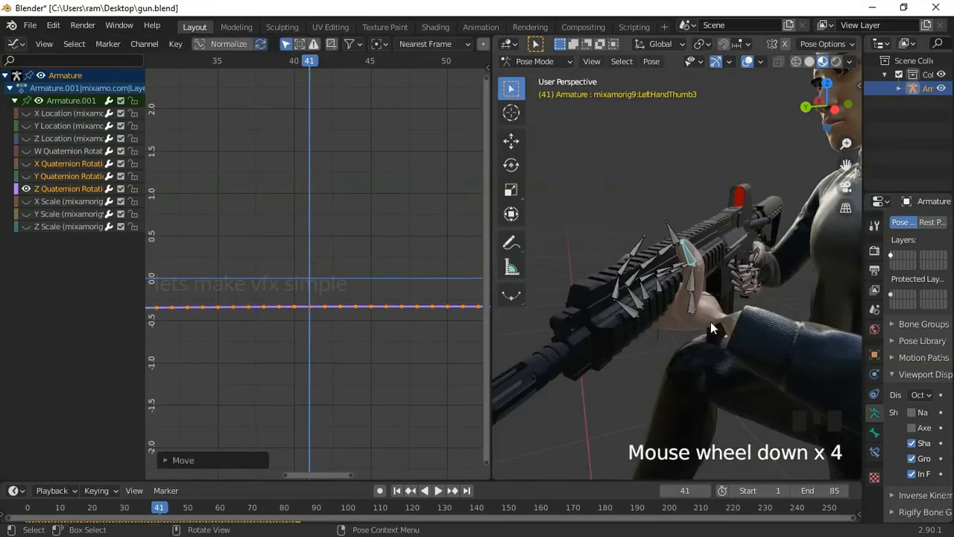
middle_drag(710, 321, 734, 351)
click(653, 379)
middle_drag(654, 379, 657, 266)
scroll(678, 331, up, 1)
scroll(678, 292, up, 2)
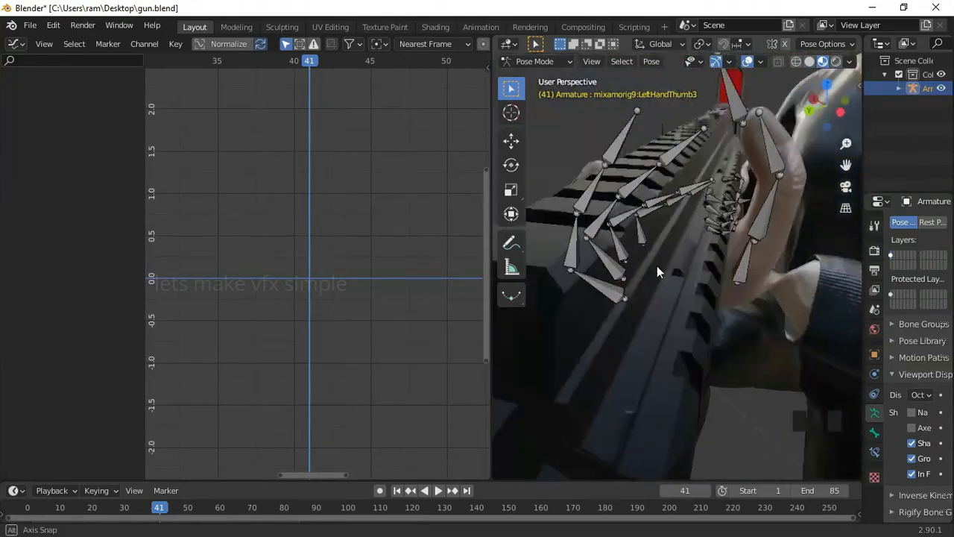
scroll(645, 342, up, 2)
shift+middle_drag(645, 343, 620, 281)
scroll(696, 268, down, 2)
middle_drag(696, 268, 545, 201)
Step: Select the LeftHandThumb1 bone again and raise its Y Quaternion Rotation curve to about 0.05
click(730, 233)
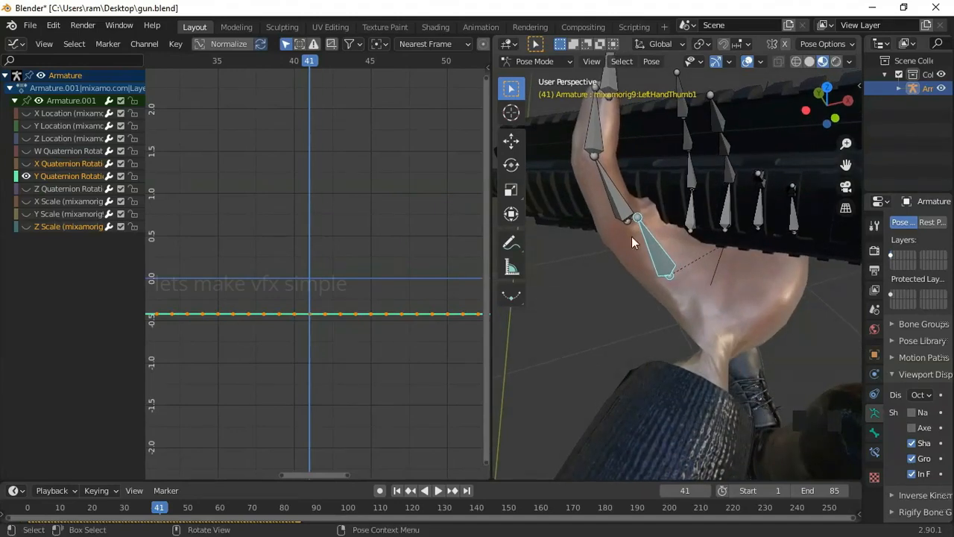
scroll(447, 246, down, 2)
scroll(626, 242, down, 1)
middle_drag(648, 237, 794, 251)
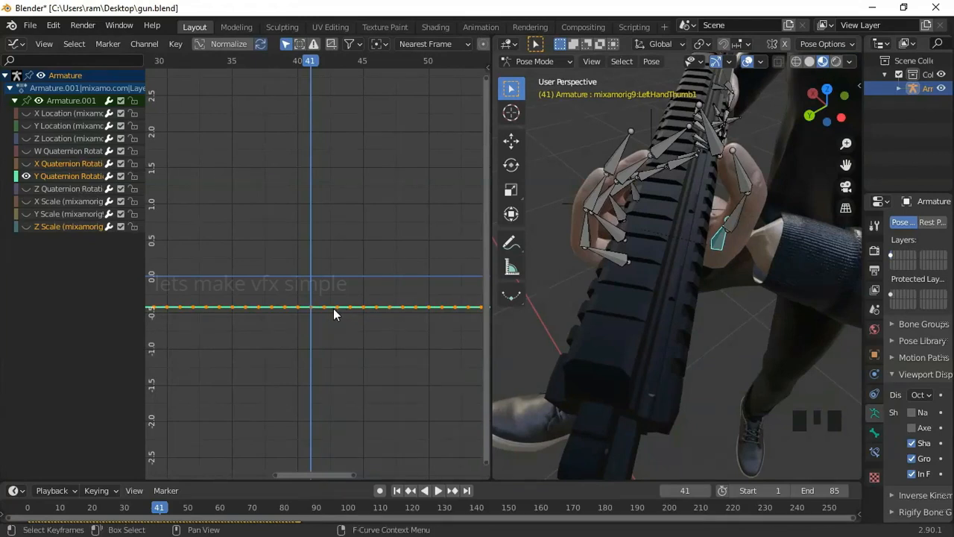
drag(333, 308, 328, 271)
Step: Select the LeftHandIndex1 bone and hide all of its curves except X Quaternion Rotation
scroll(736, 200, down, 1)
middle_drag(674, 263, 629, 245)
scroll(661, 274, up, 4)
scroll(607, 281, down, 5)
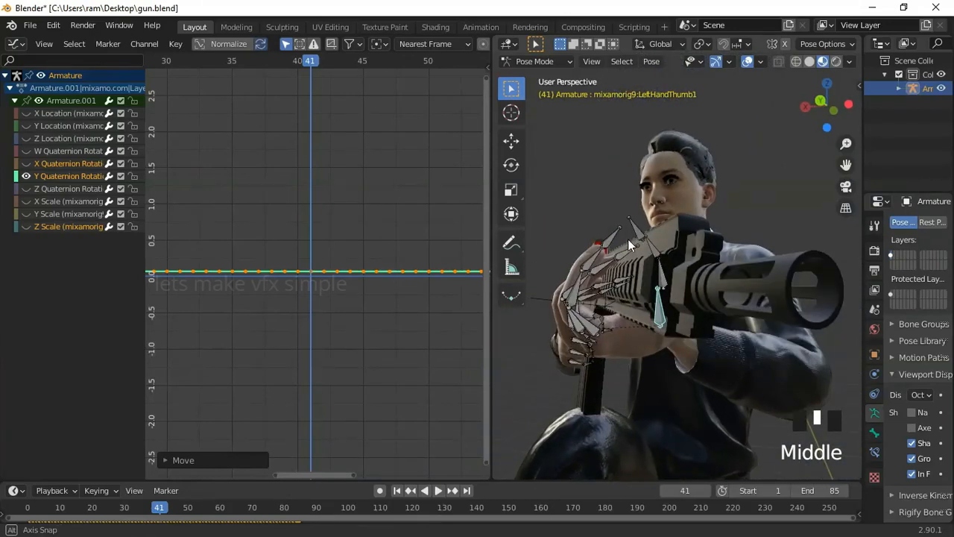
click(597, 334)
middle_drag(596, 333, 616, 309)
drag(52, 114, 67, 157)
key(h)
drag(73, 257, 65, 199)
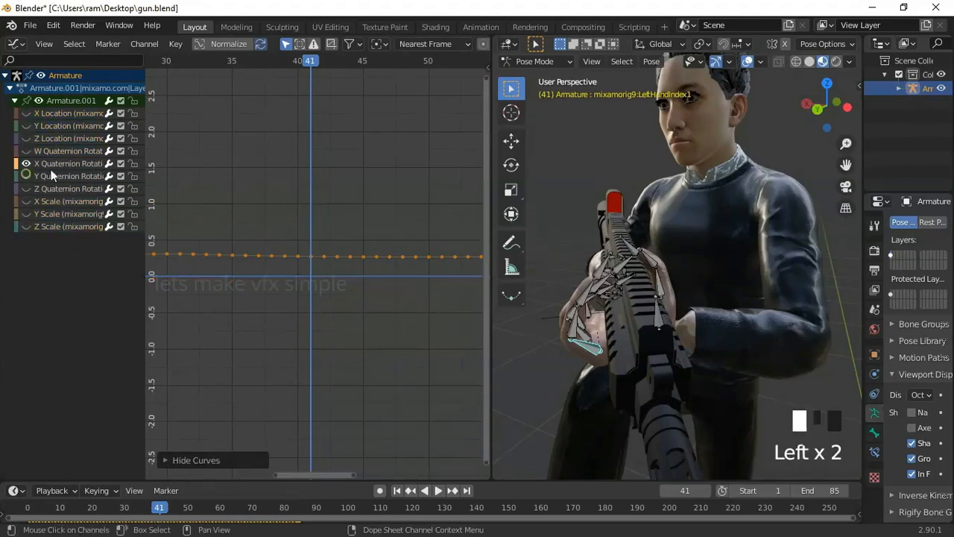
Step: Raise LeftHandIndex1's X Quaternion Rotation curve to about 0.7 at frame 41
click(51, 166)
drag(320, 255, 313, 225)
drag(471, 268, 471, 268)
Step: Select the LeftHandMiddle1 bone and hide all of its curves except X Quaternion Rotation
scroll(622, 317, up, 3)
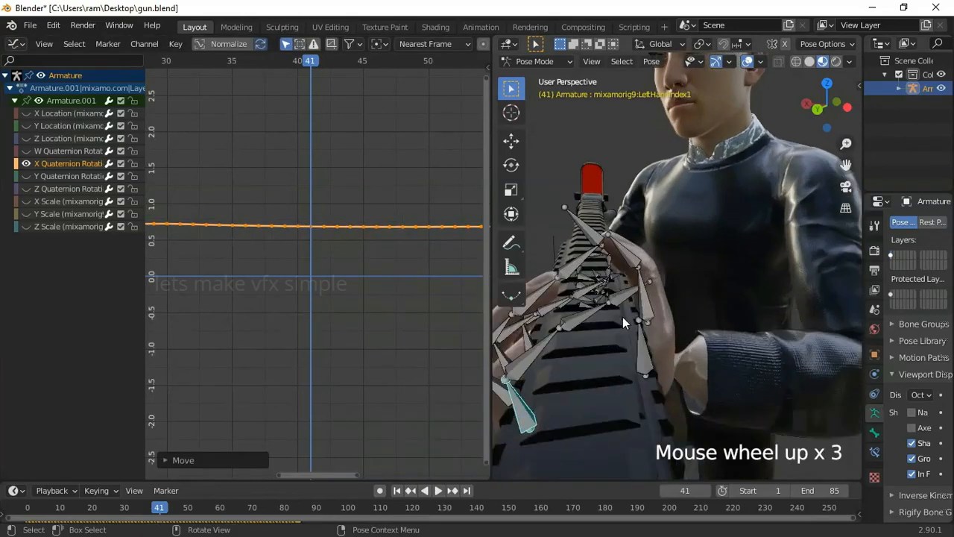
shift+middle_drag(622, 316, 694, 272)
click(608, 334)
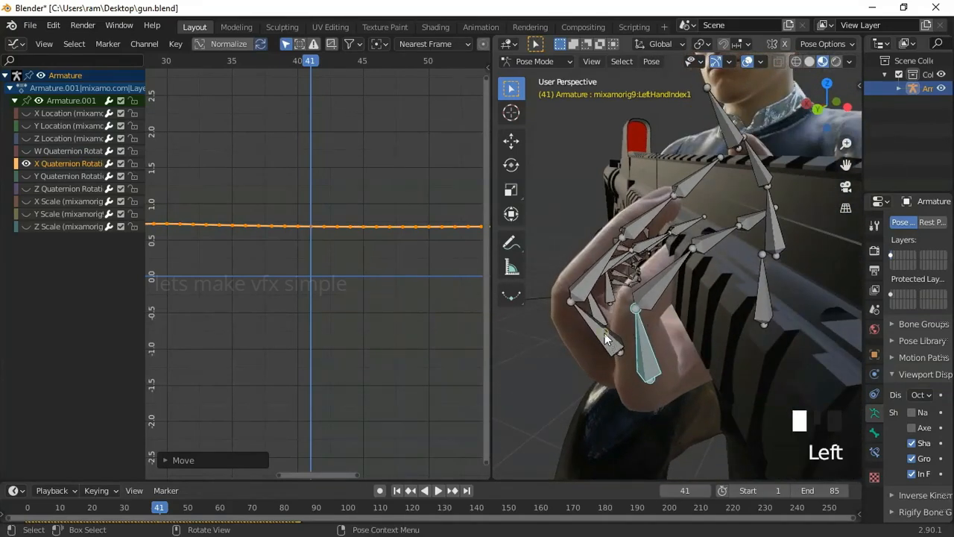
click(58, 262)
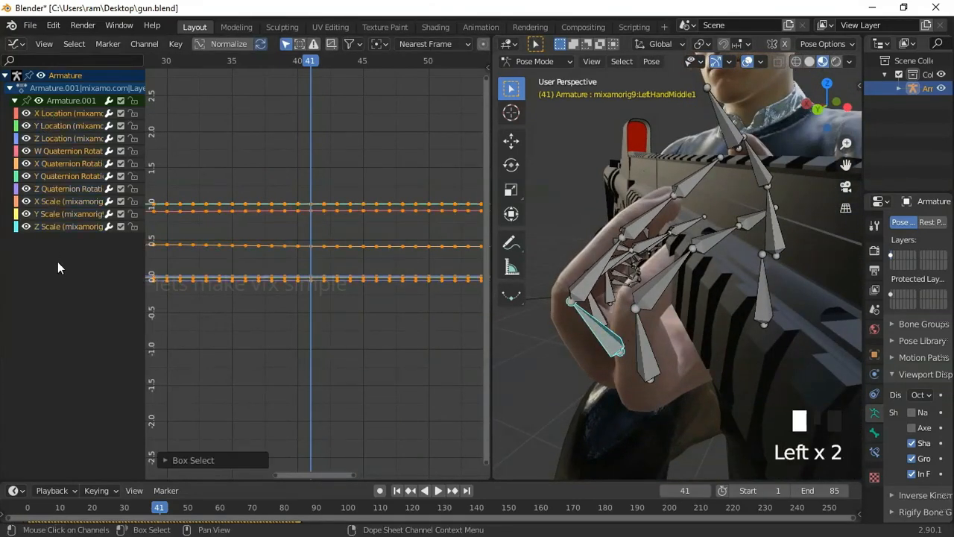
key(h)
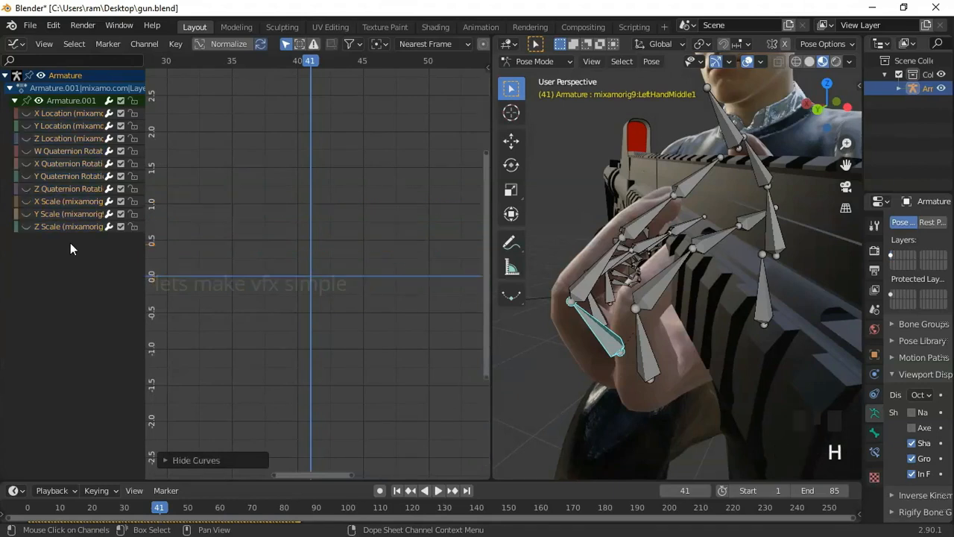
click(27, 164)
Step: Raise all keyframes of LeftHandMiddle1's X Quaternion Rotation curve to about 0.65
key(a)
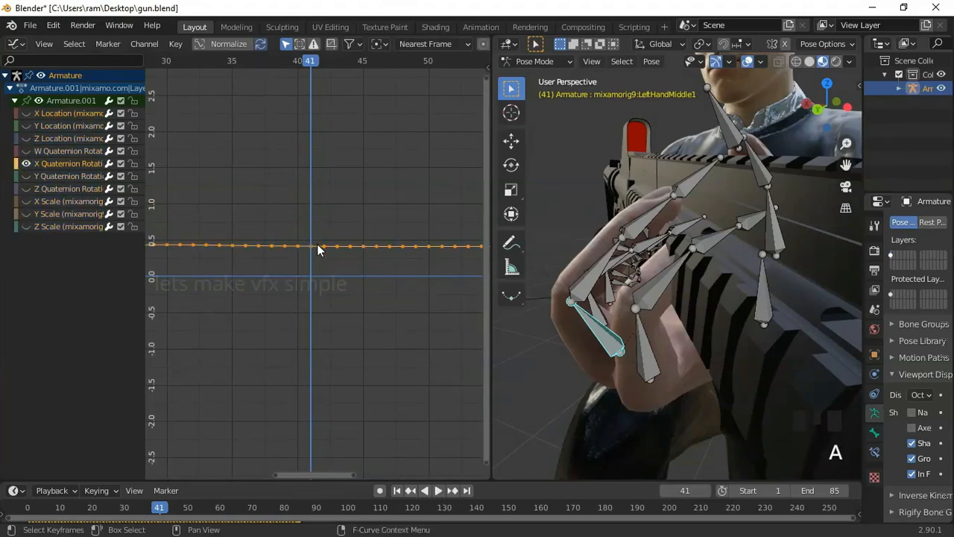
key(g)
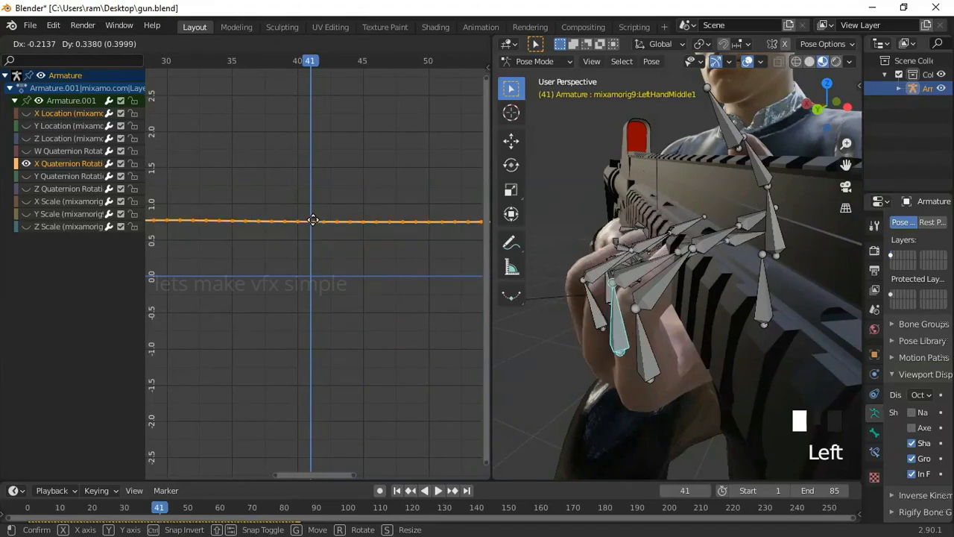
click(313, 228)
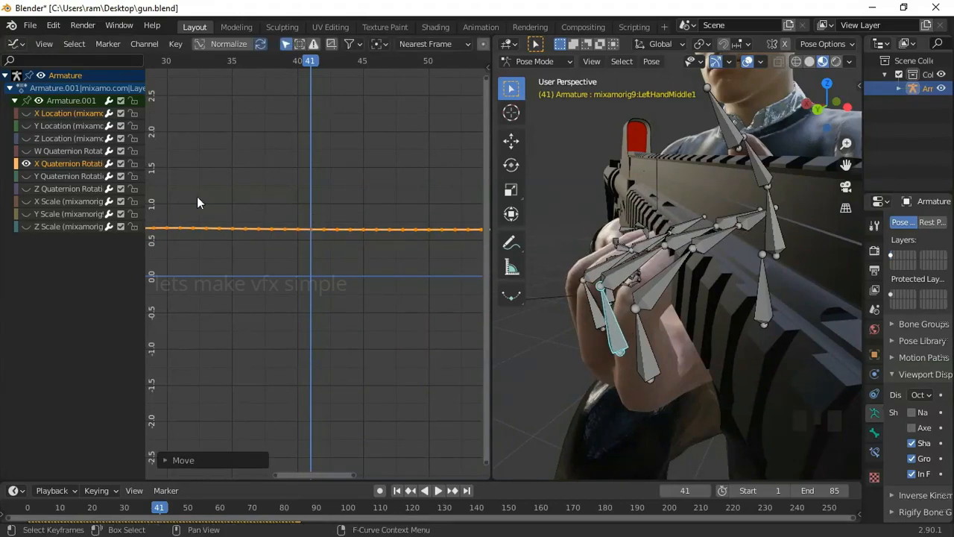
Step: Select the LeftHandRing1 bone and hide all of its curves except X Quaternion Rotation
click(593, 299)
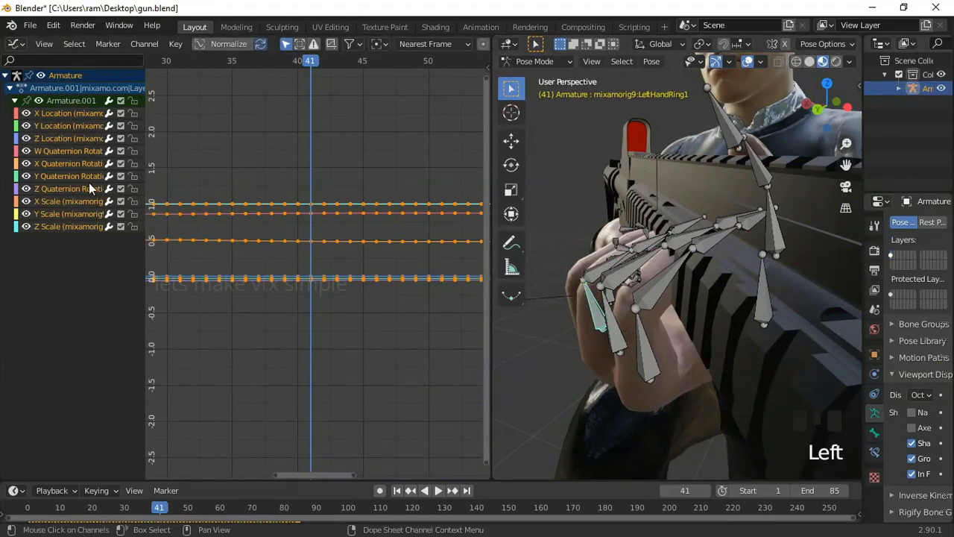
key(a)
key(h)
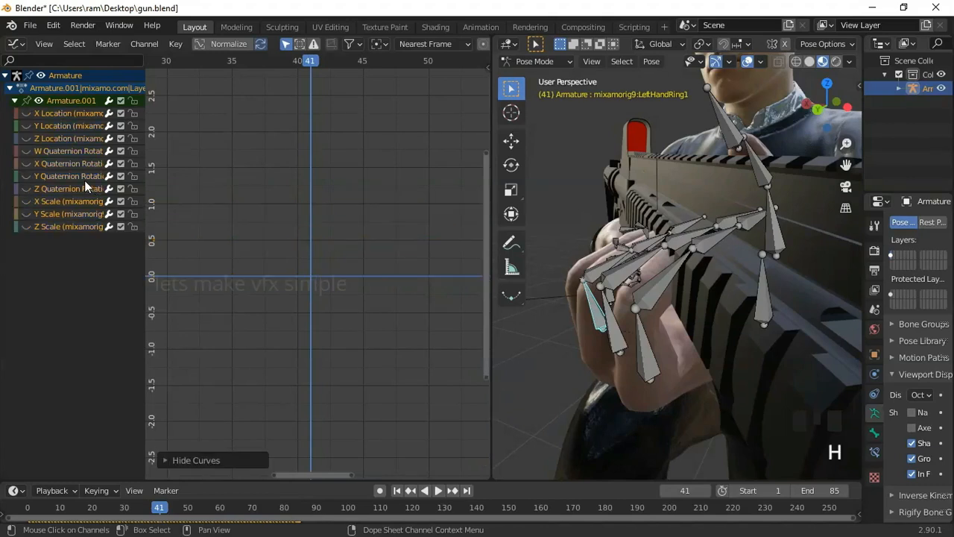
click(29, 161)
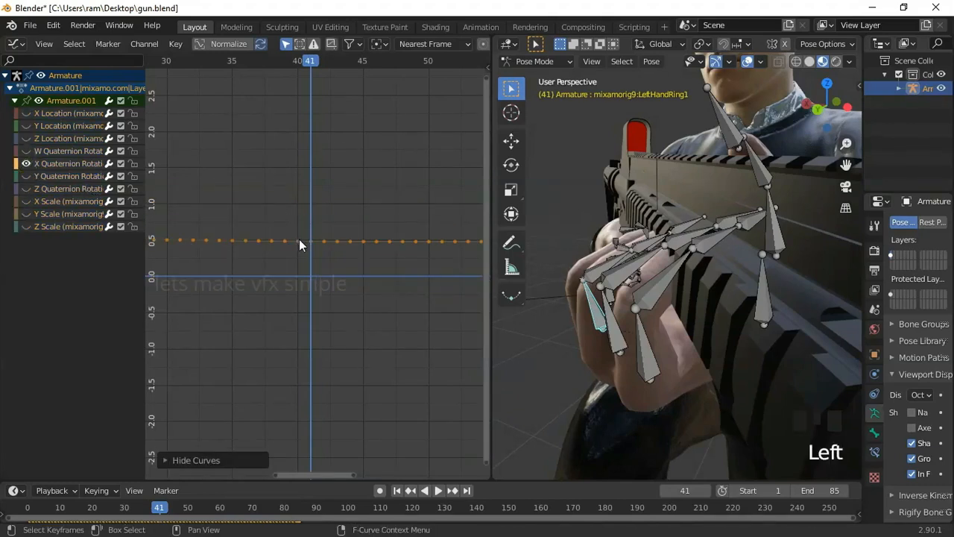
Step: Raise all keyframes of LeftHandRing1's X Quaternion Rotation curve to about 0.6
key(a)
drag(312, 242, 310, 233)
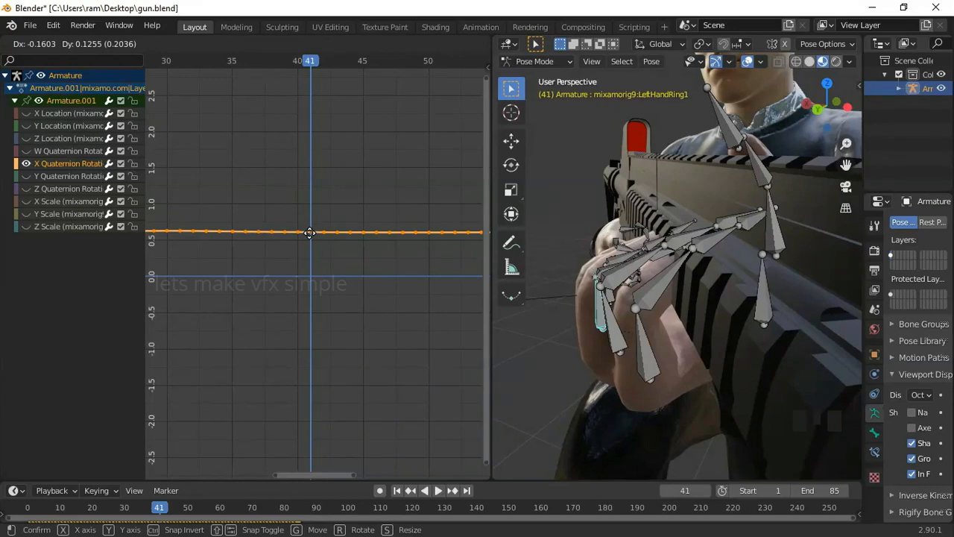
drag(310, 233, 309, 230)
Step: Select the second bones of the left pinky, ring, middle and index fingers together
middle_drag(656, 283, 680, 277)
click(712, 282)
shift+click(755, 263)
shift+click(756, 246)
shift+click(768, 260)
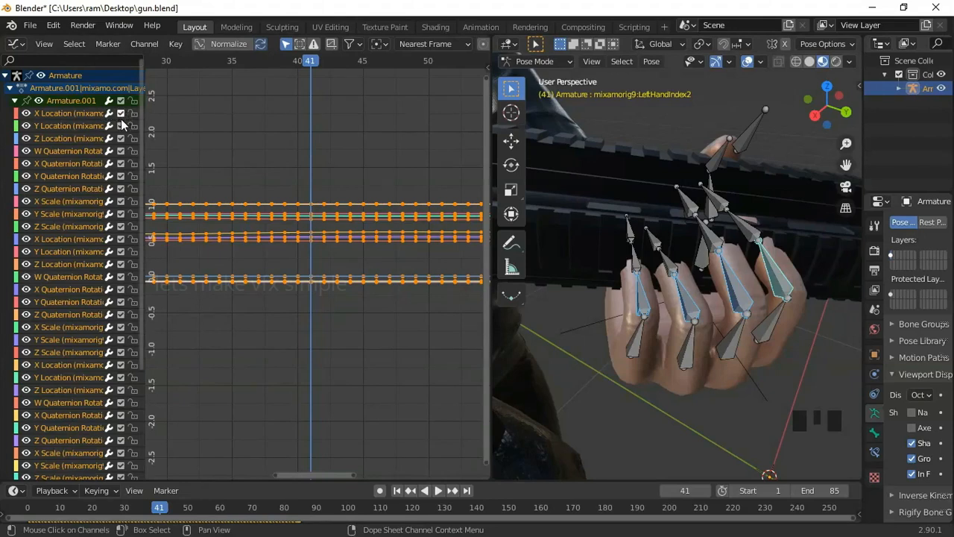
Step: Widen the curve channel list to show full names and hide all curves of the four selected finger bones
drag(143, 142, 368, 158)
scroll(203, 277, down, 3)
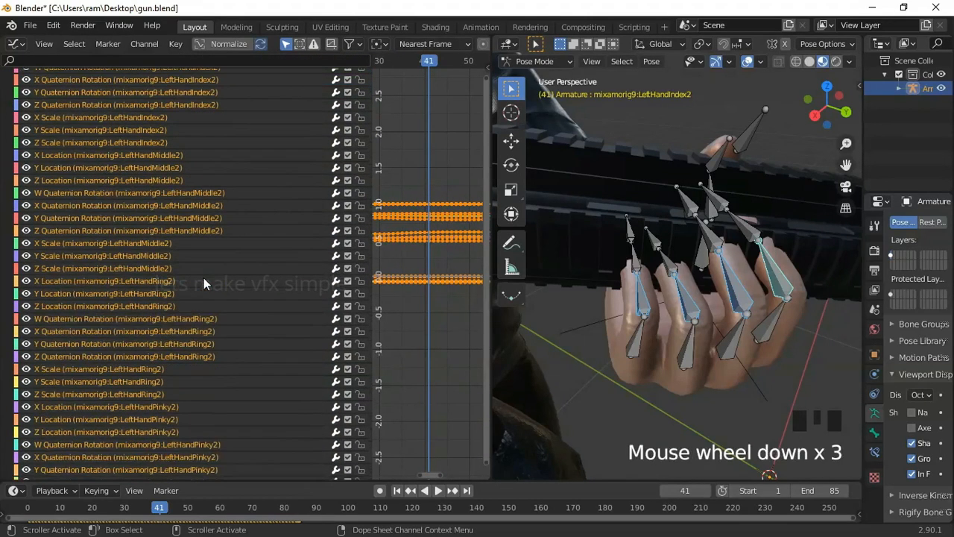
scroll(204, 272, up, 3)
key(a)
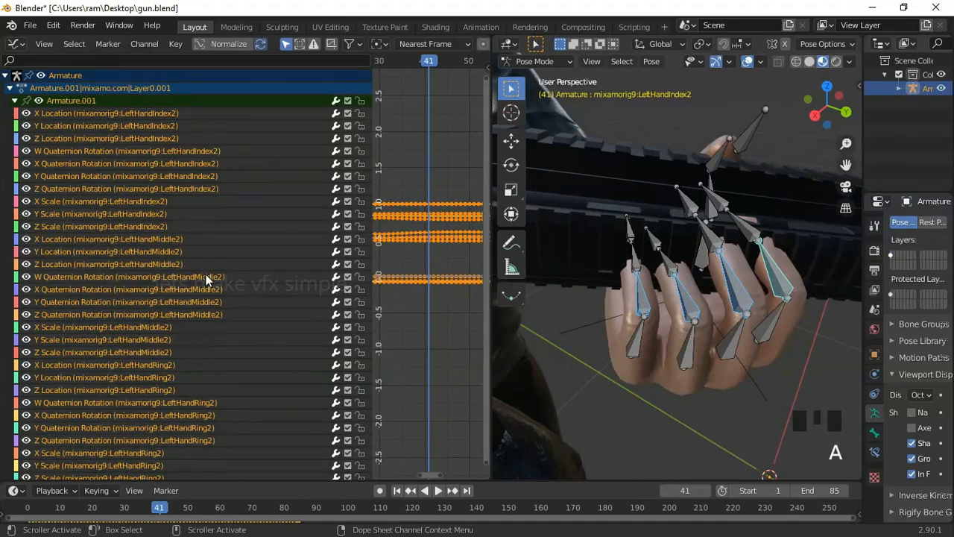
key(h)
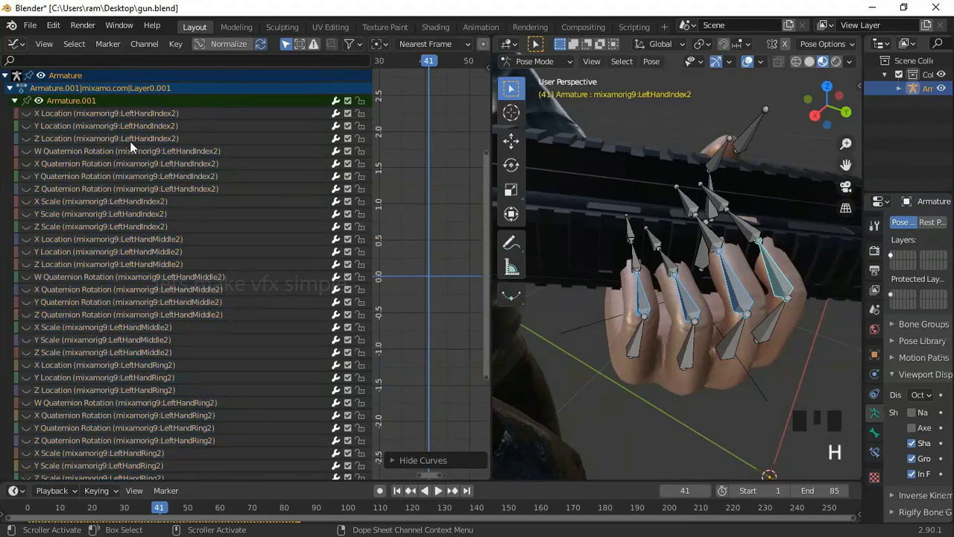
scroll(133, 141, up, 3)
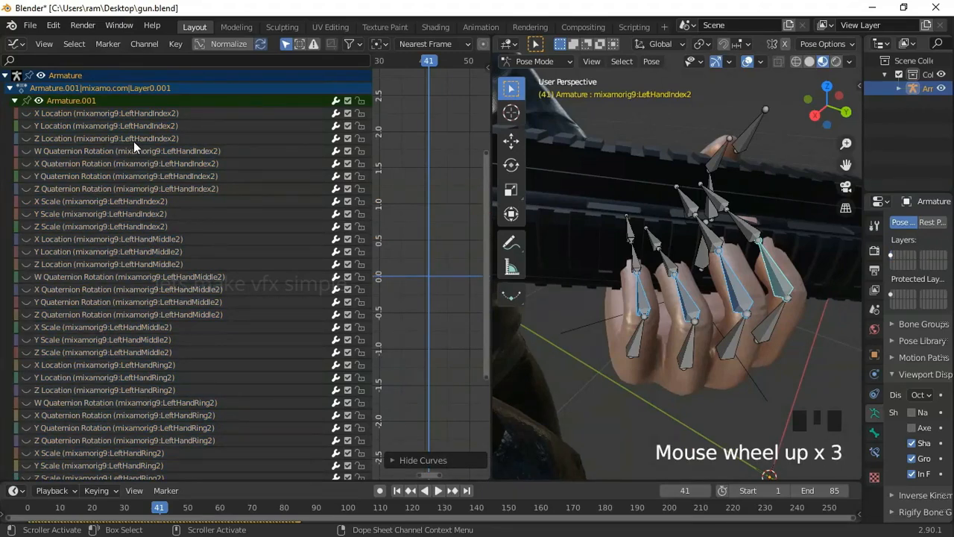
Step: Show only the X Quaternion Rotation curves of LeftHandIndex2, LeftHandMiddle2, LeftHandRing2 and LeftHandPinky2
click(24, 164)
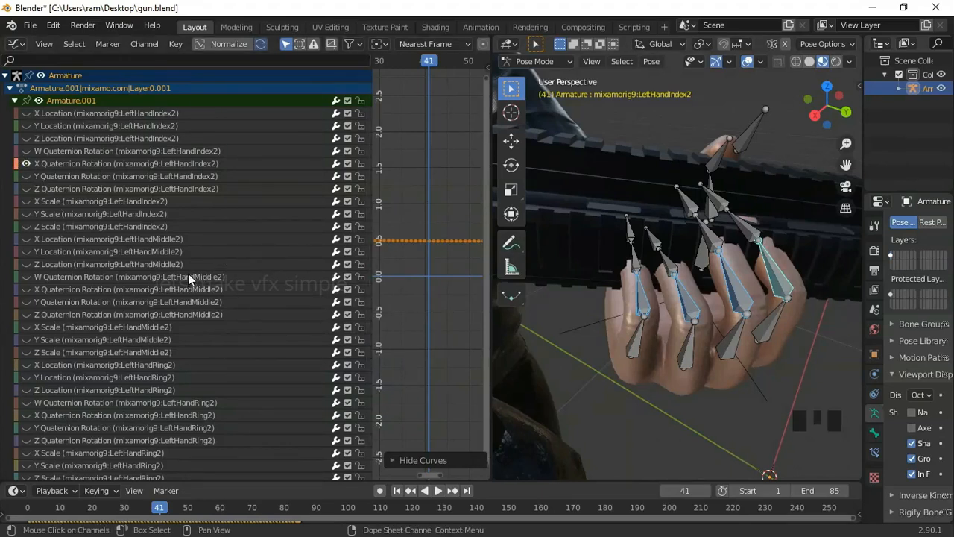
click(26, 289)
scroll(116, 316, down, 5)
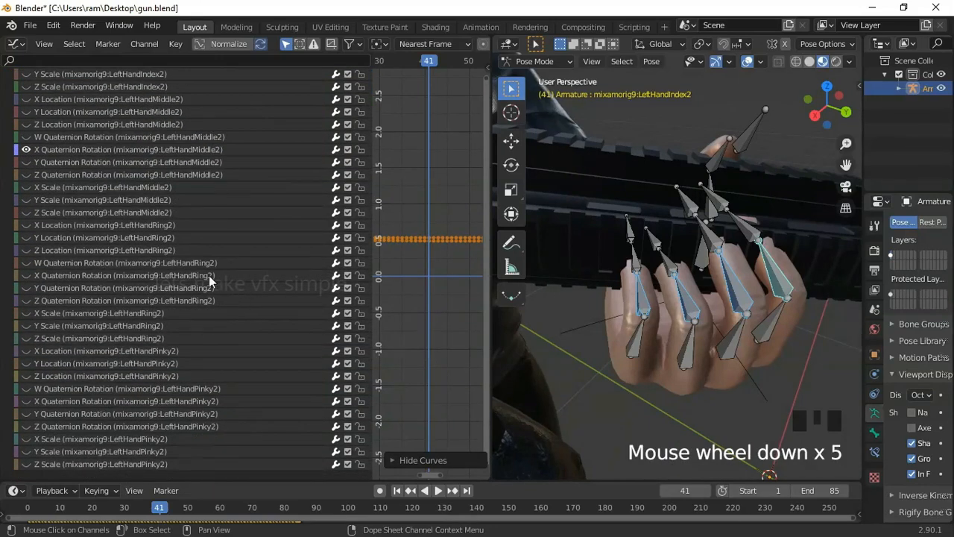
click(25, 275)
scroll(112, 309, down, 3)
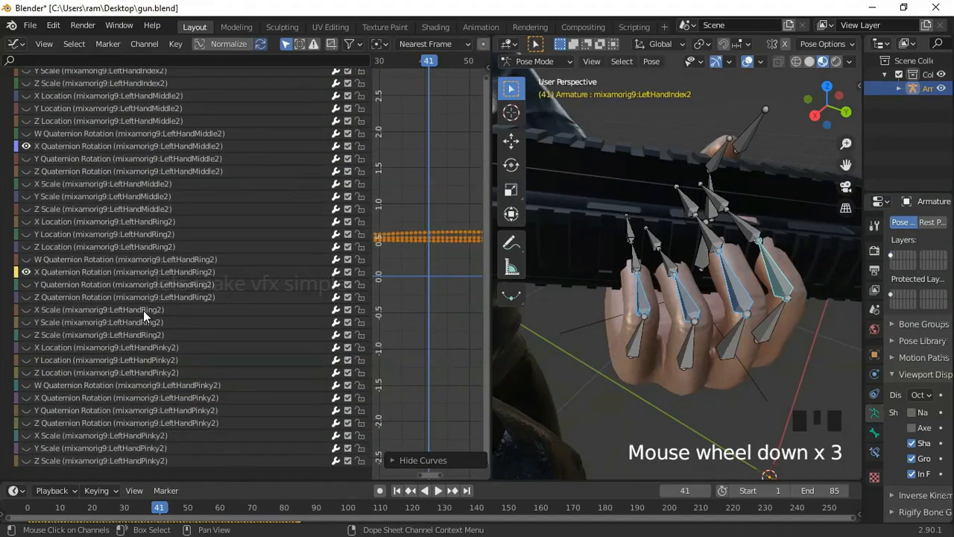
click(26, 399)
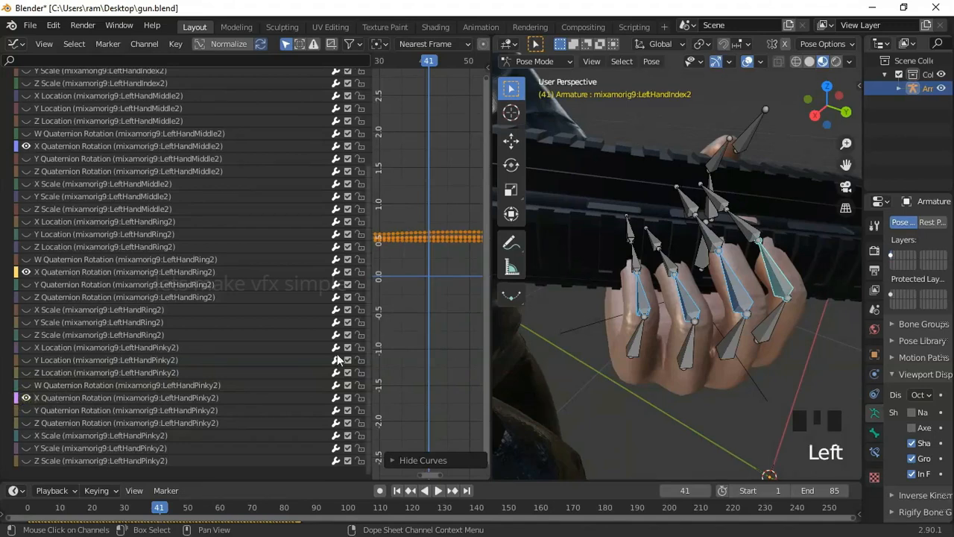
Step: Lower the four visible X Quaternion Rotation curves together by about 0.49
scroll(433, 295, up, 2)
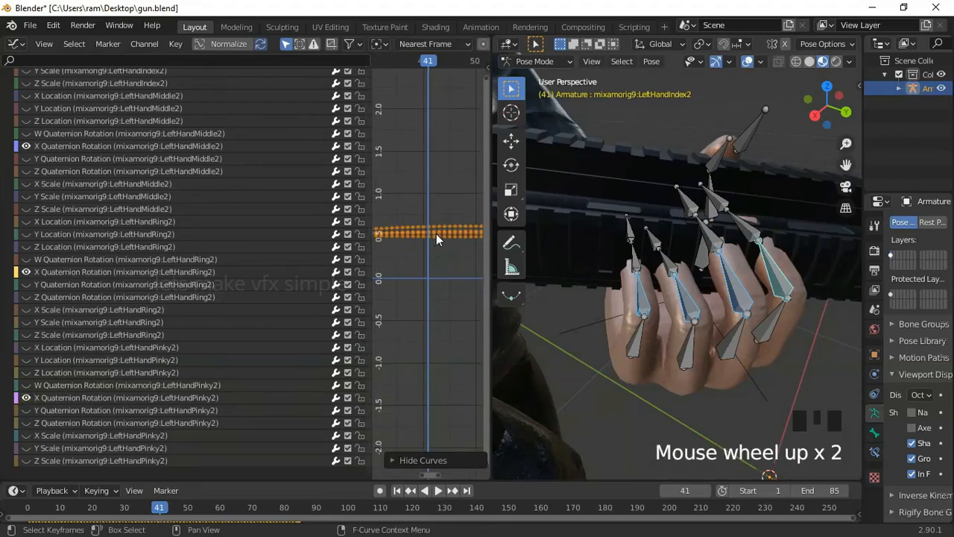
drag(437, 233, 431, 274)
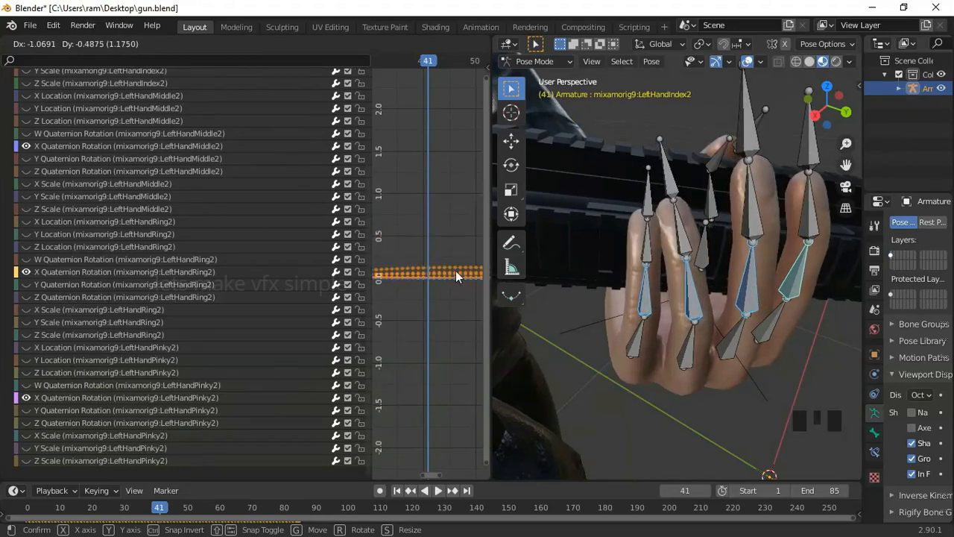
middle_drag(475, 240, 730, 238)
Step: Select only LeftHandMiddle2 and LeftHandIndex2 and raise their X Quaternion Rotation curves to about 0.15
shift+click(713, 252)
scroll(708, 254, up, 2)
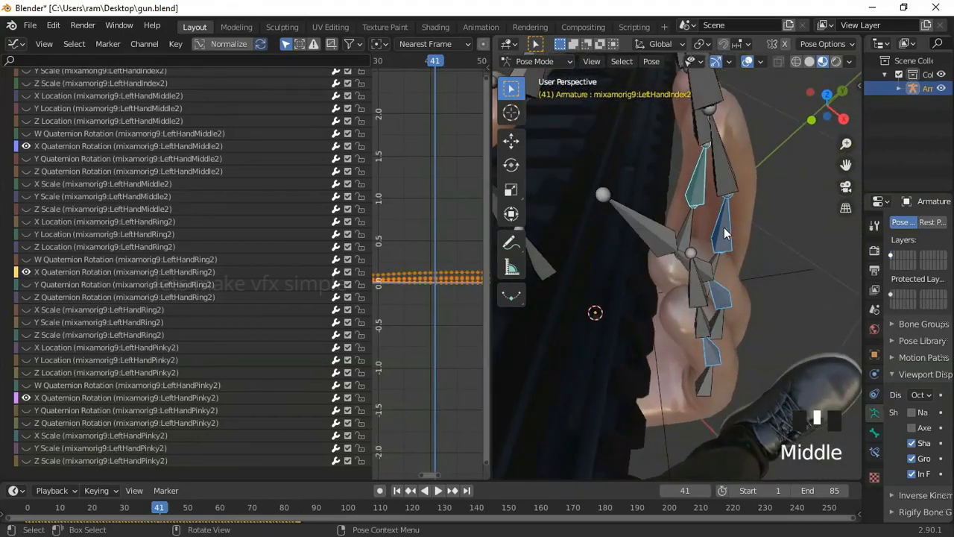
click(724, 228)
shift+click(700, 189)
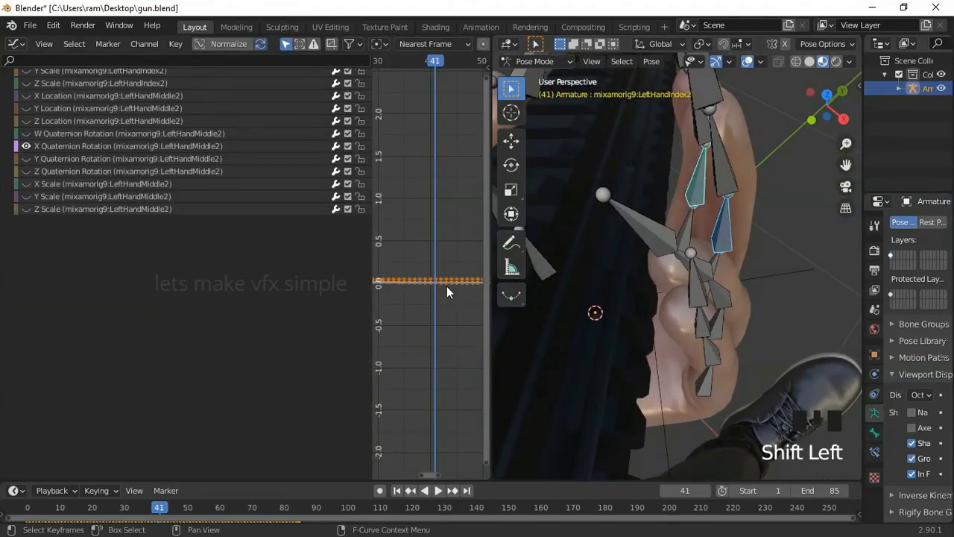
drag(449, 281, 445, 267)
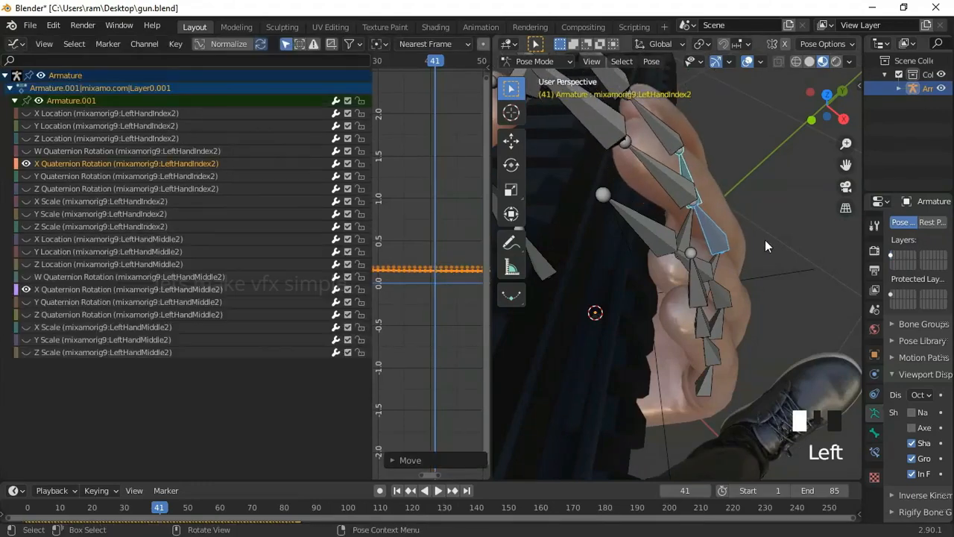
Step: Deselect the finger bones and join the 3D viewport over the Graph Editor area
middle_drag(765, 240, 757, 197)
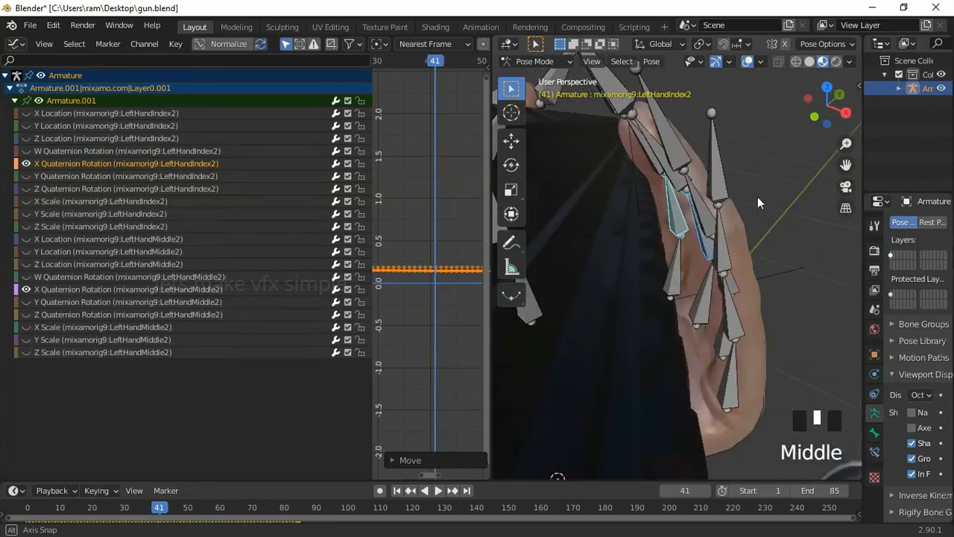
scroll(749, 186, down, 9)
click(740, 181)
middle_drag(739, 234, 573, 195)
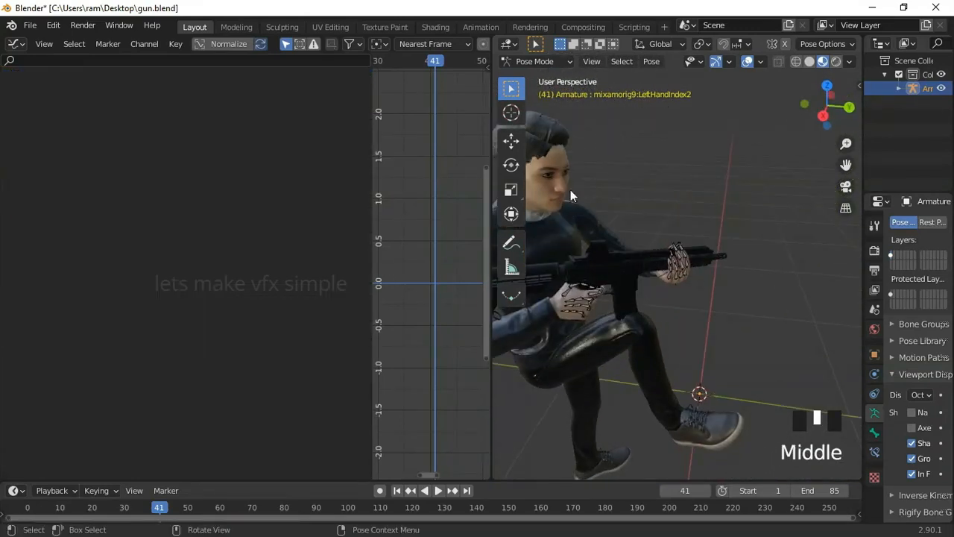
right_click(490, 118)
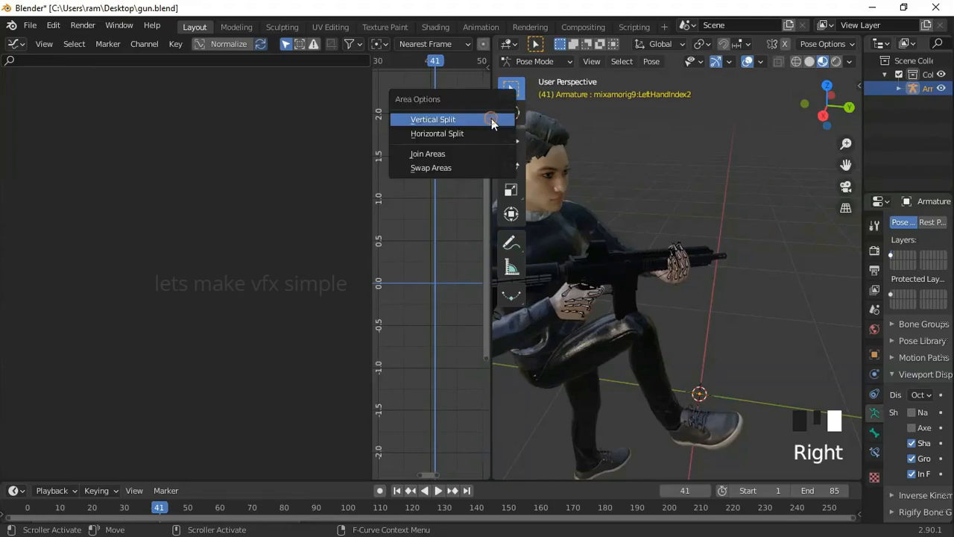
click(460, 153)
click(258, 155)
Step: Play the animation from frame 1 with the whole character in view, then stop it
scroll(395, 223, down, 5)
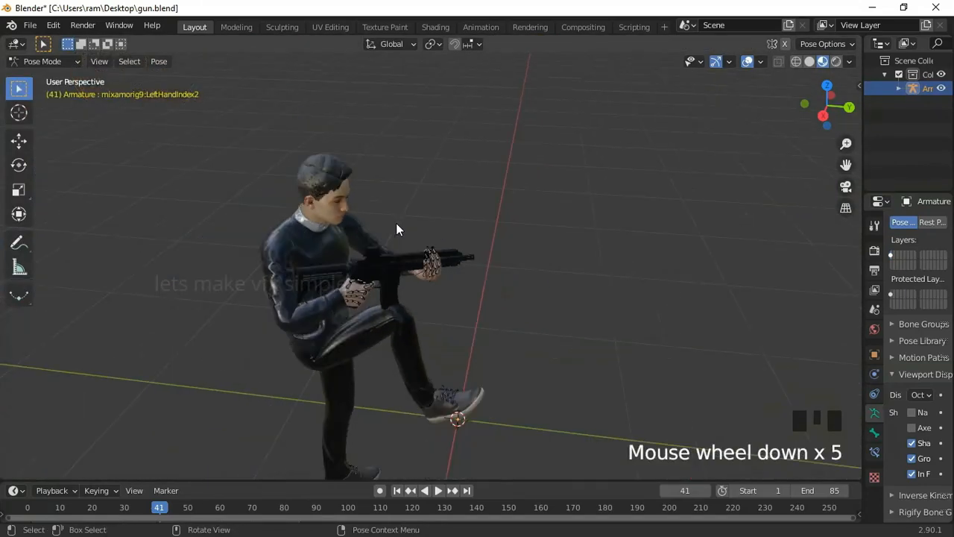
scroll(455, 239, down, 2)
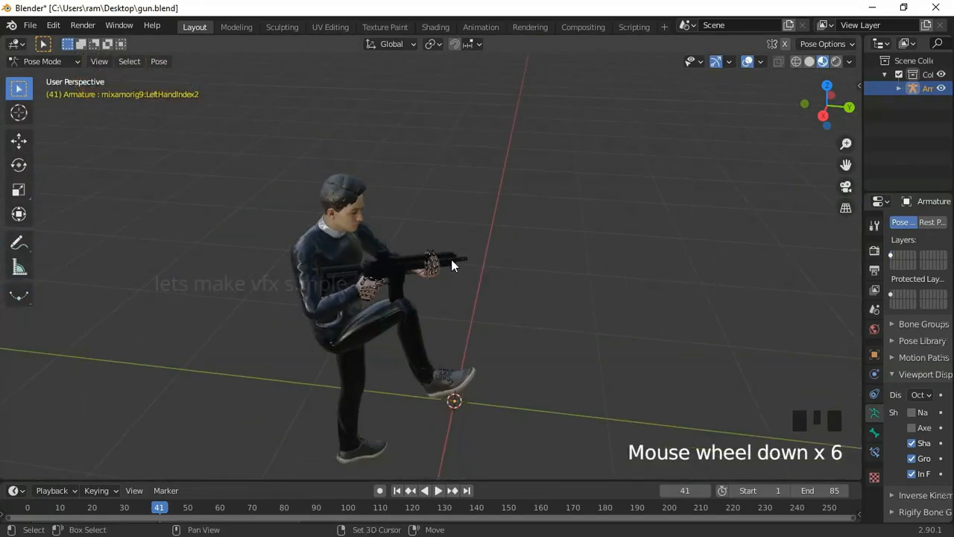
click(398, 491)
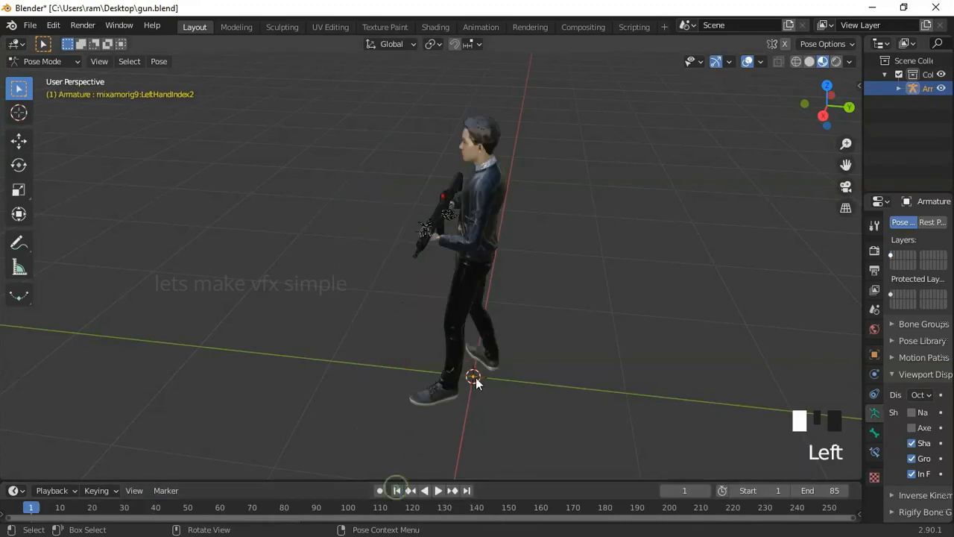
click(438, 490)
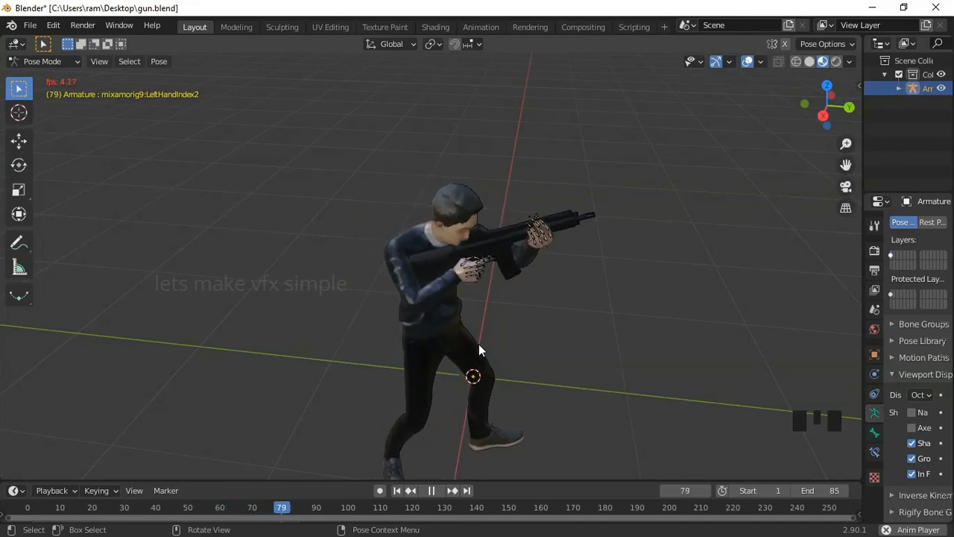
click(431, 490)
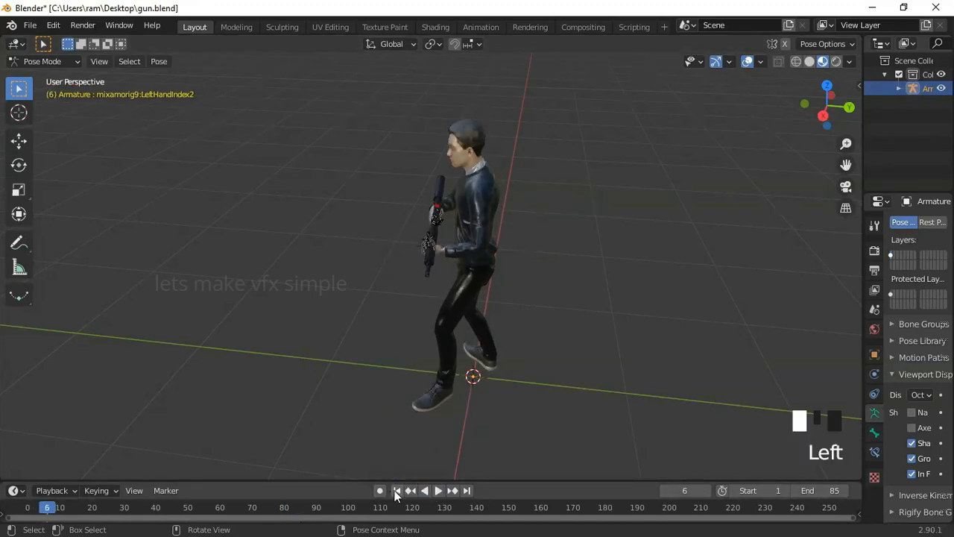
Step: Switch the viewport to solid shading and replay the animation from frame 1, stopping at frame 74
click(397, 491)
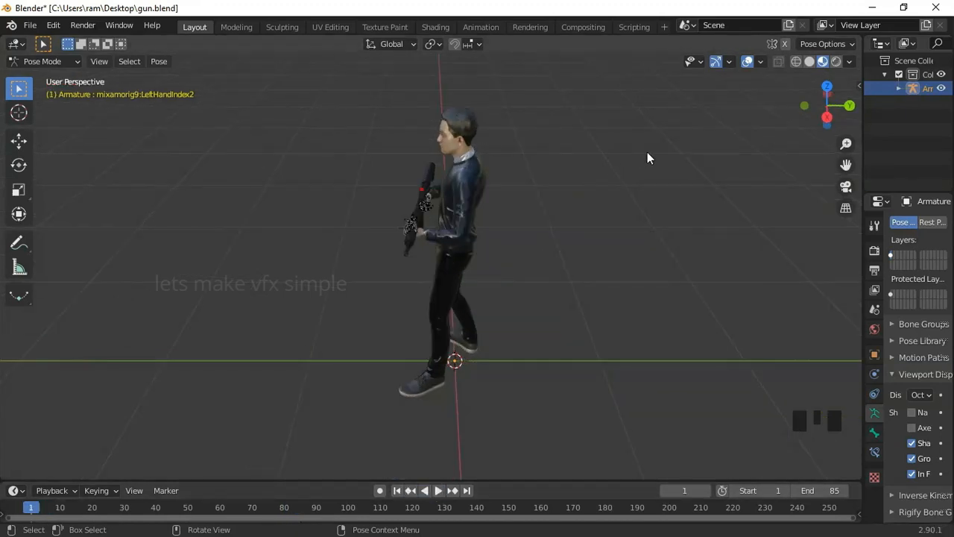
click(811, 62)
click(437, 490)
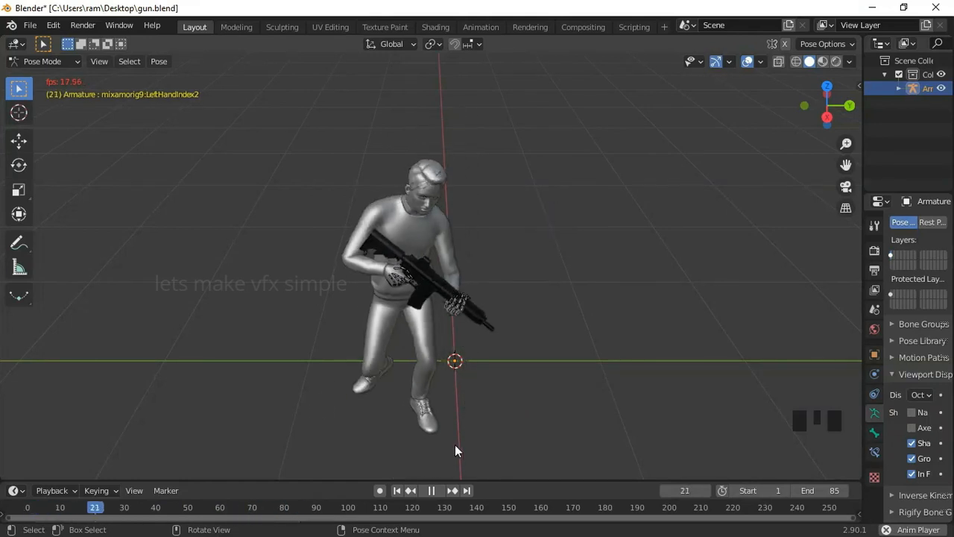
click(431, 490)
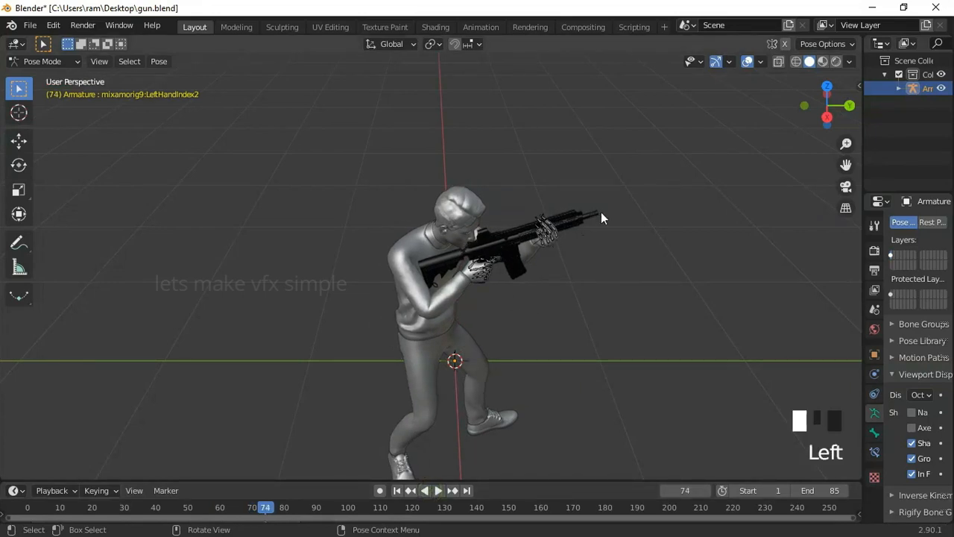
Step: Examine the character's rifle grip and animation from the front, side and rear angles
middle_drag(600, 211, 540, 235)
key(KP_1)
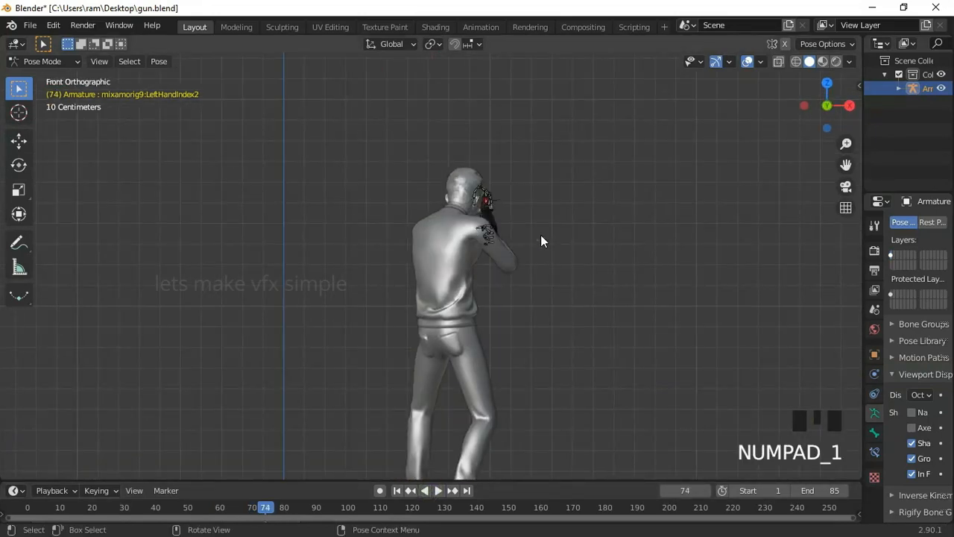
key(KP_3)
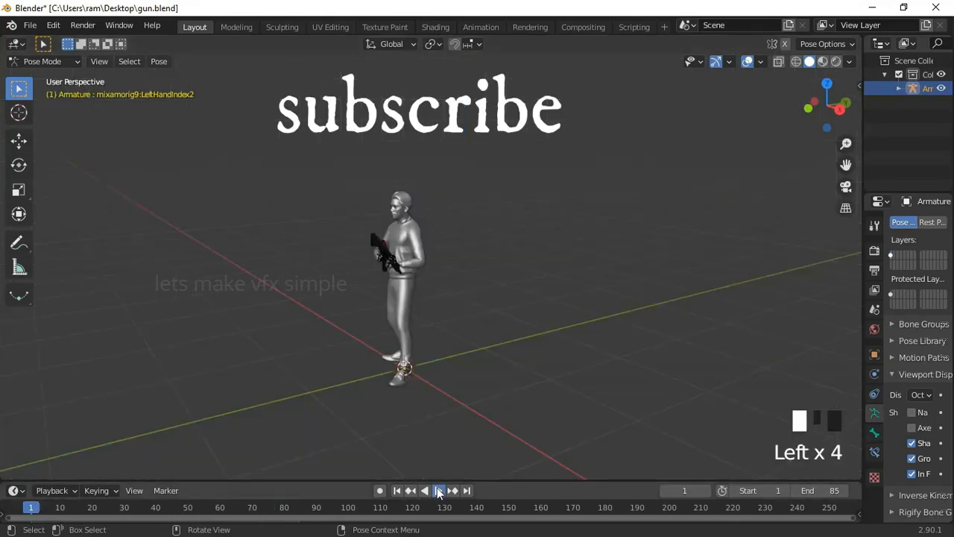
middle_drag(555, 328, 415, 469)
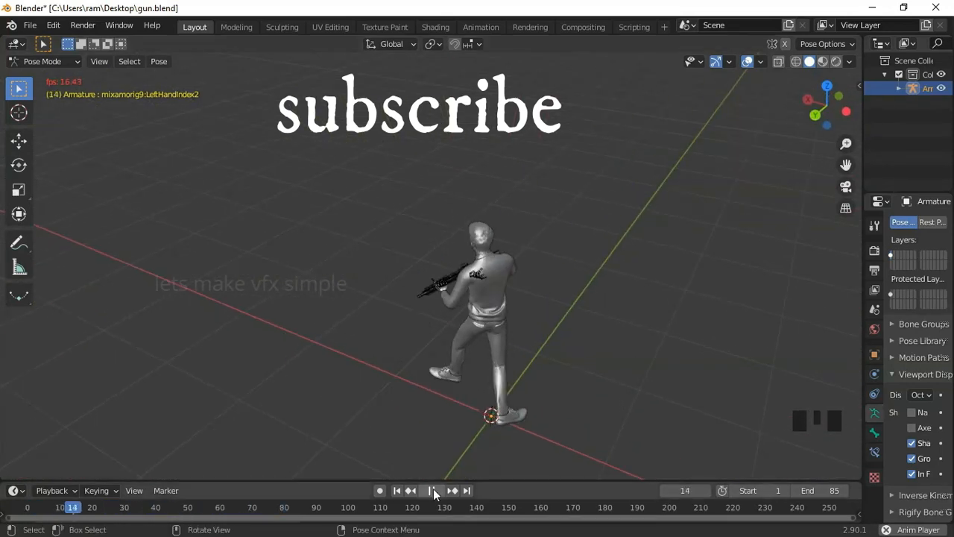